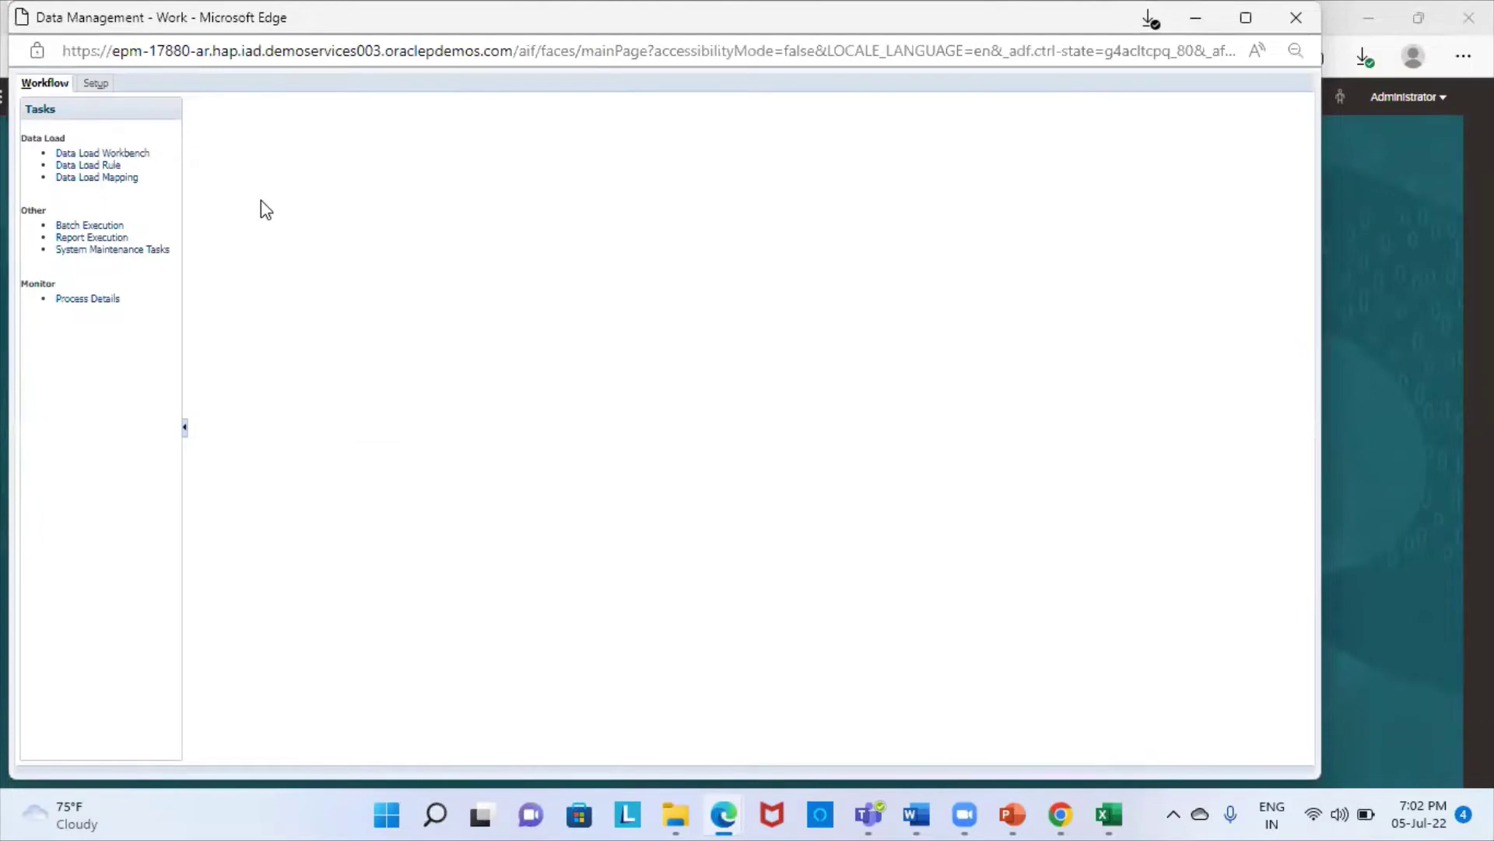
Step: Save the File source system and the Account Reconciliation Manager target application in the integration setup
{"action": "left_click", "coordinate": [95, 83]}
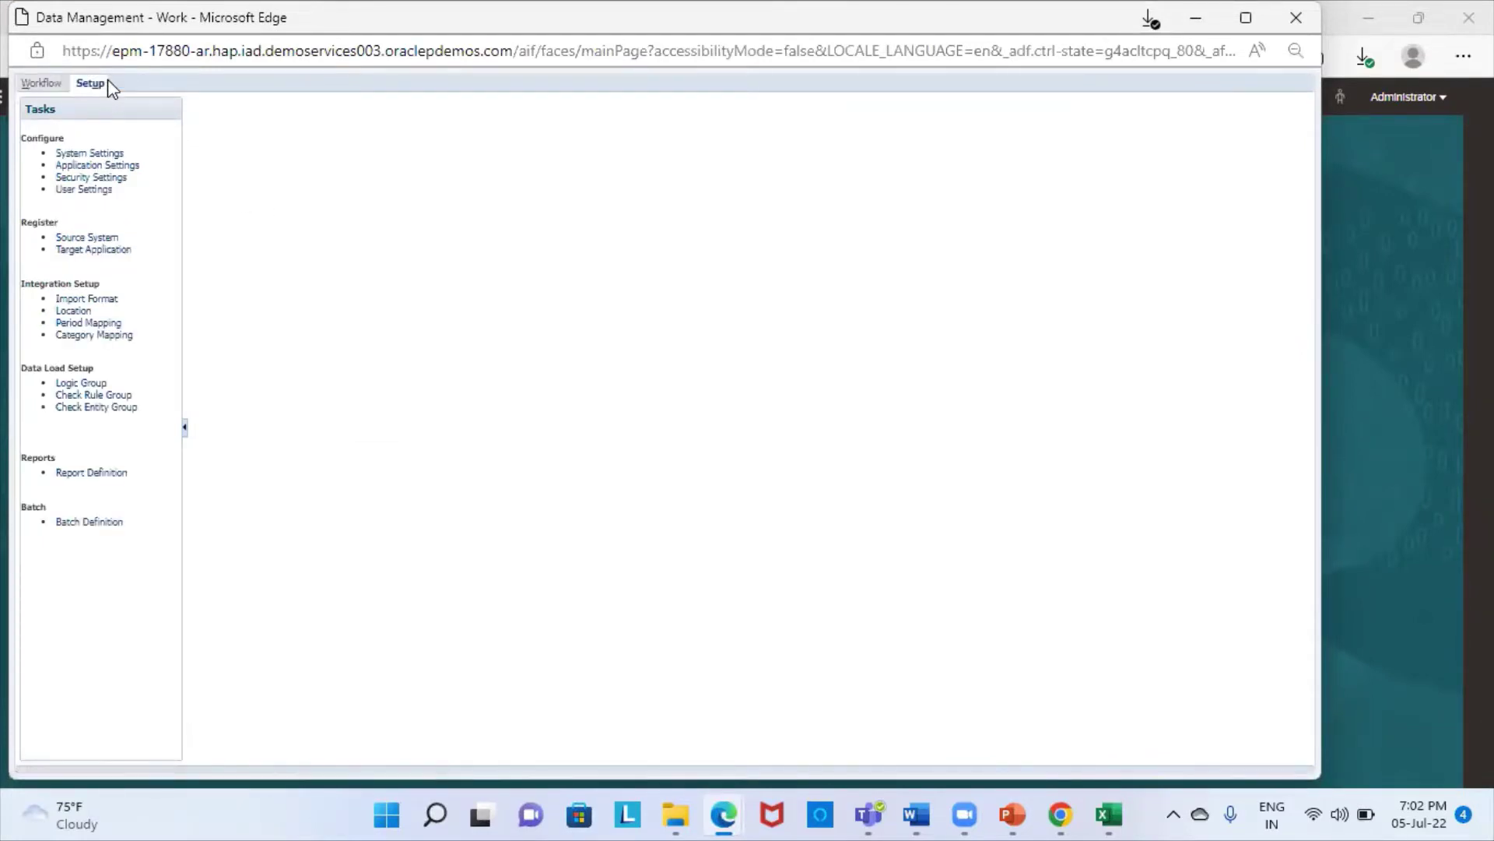
{"action": "left_click", "coordinate": [104, 235]}
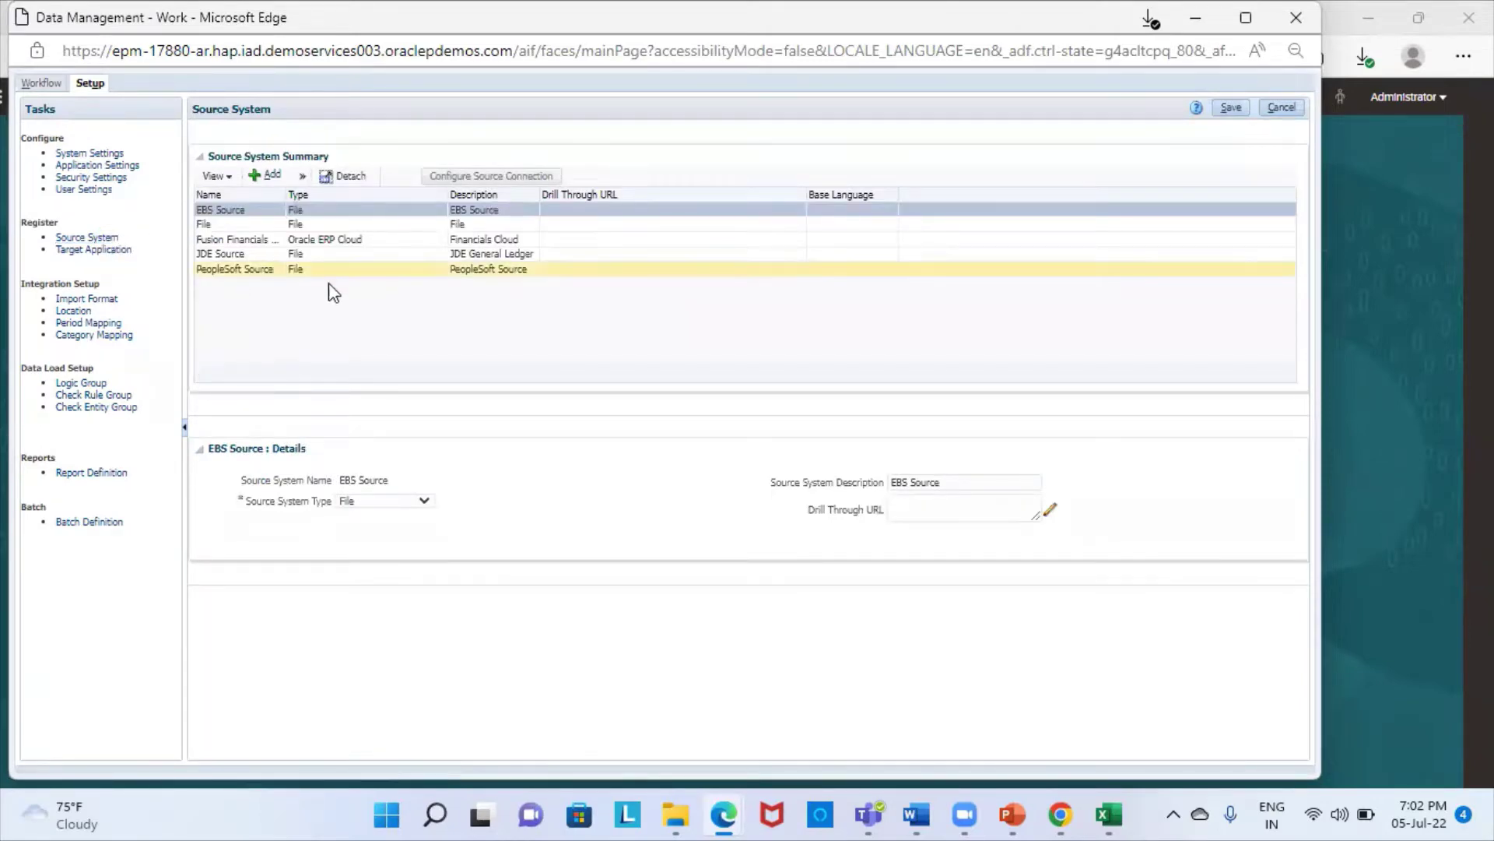
{"action": "left_click", "coordinate": [252, 225]}
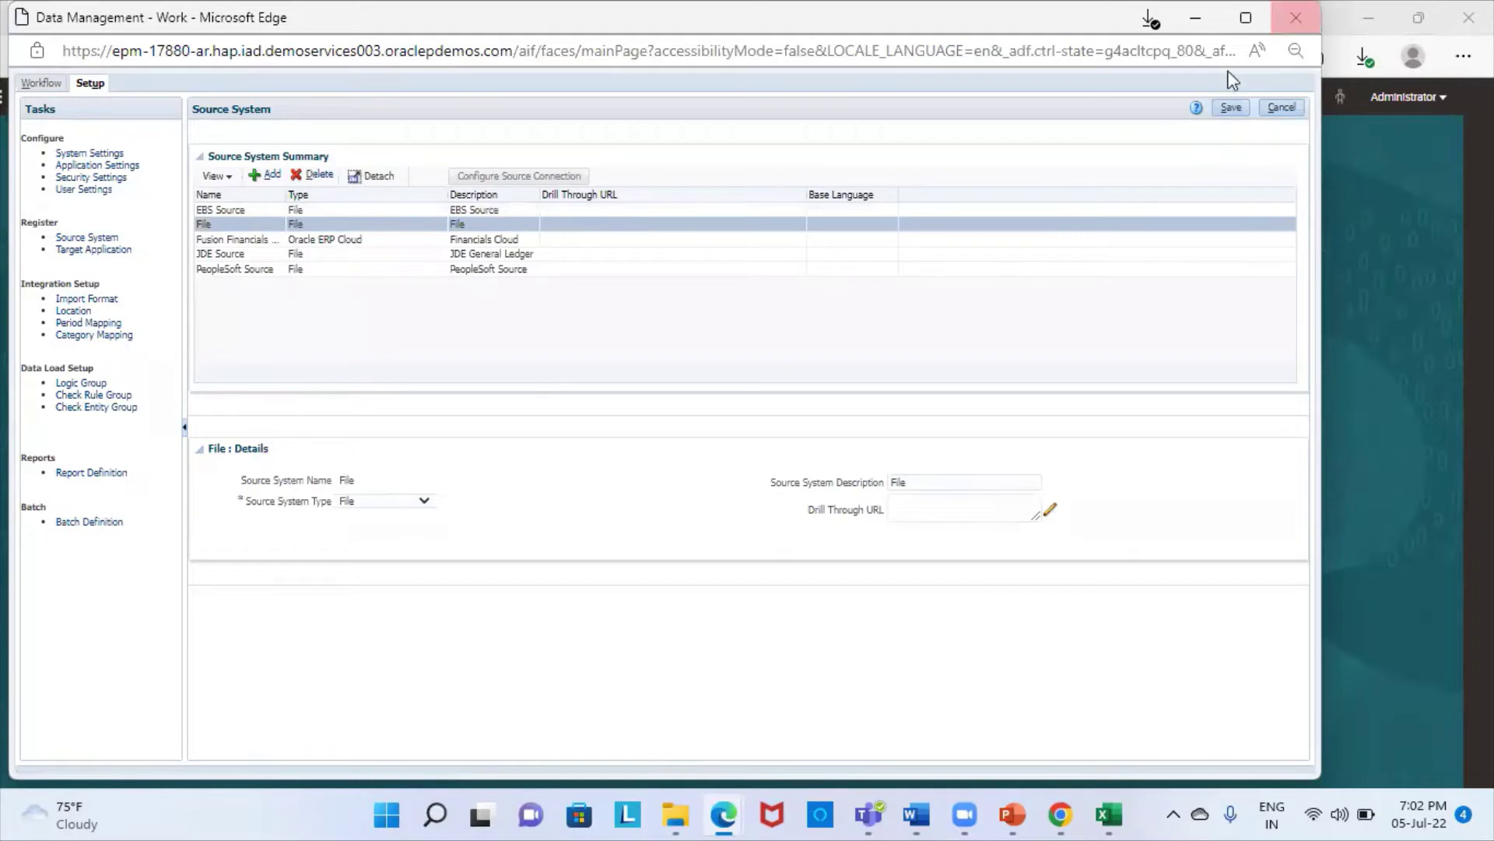
{"action": "left_click", "coordinate": [1230, 109]}
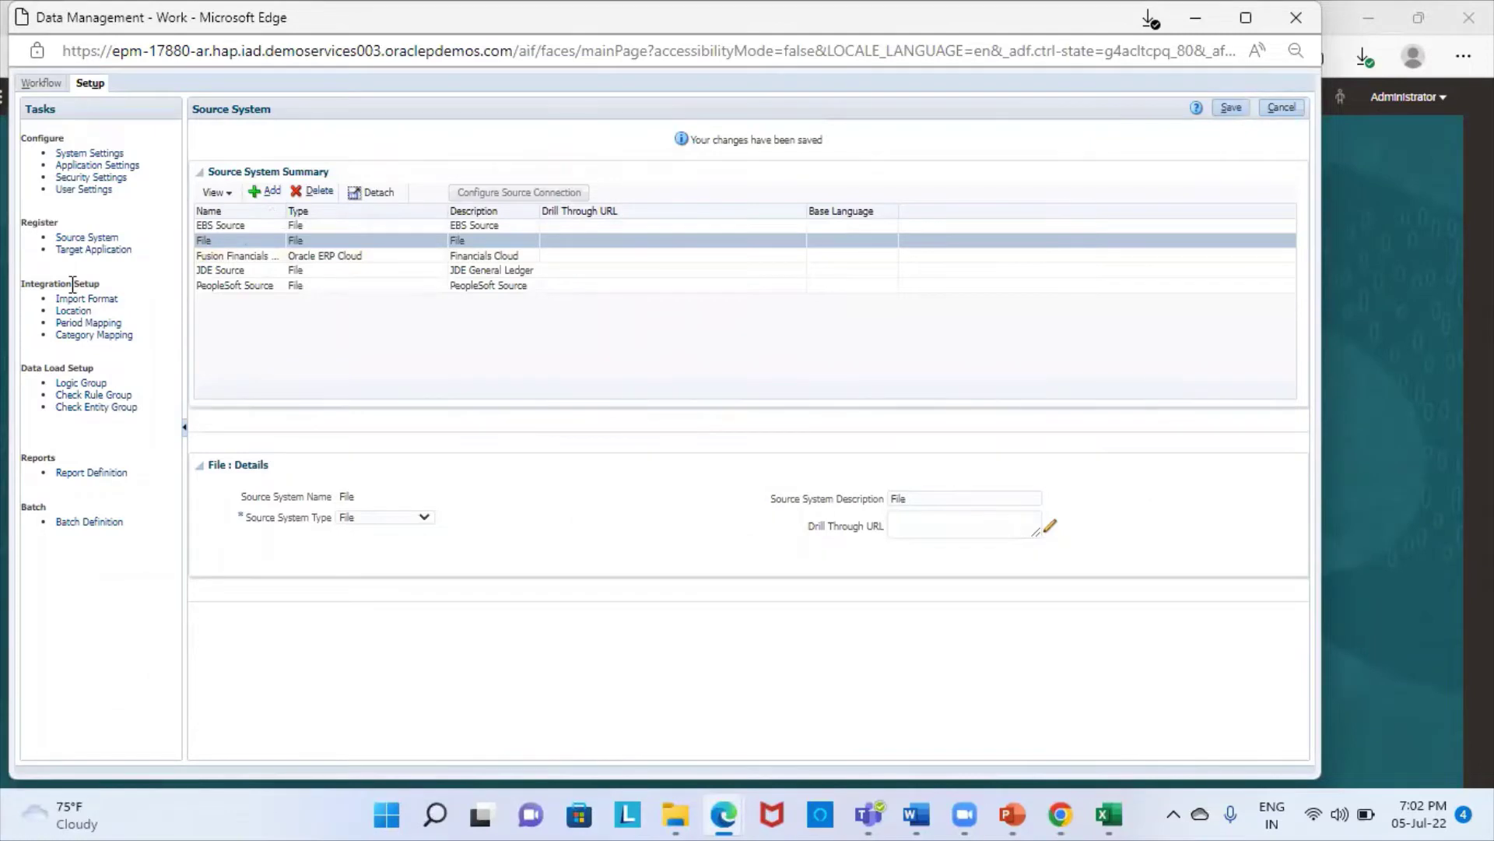
{"action": "left_click", "coordinate": [93, 249]}
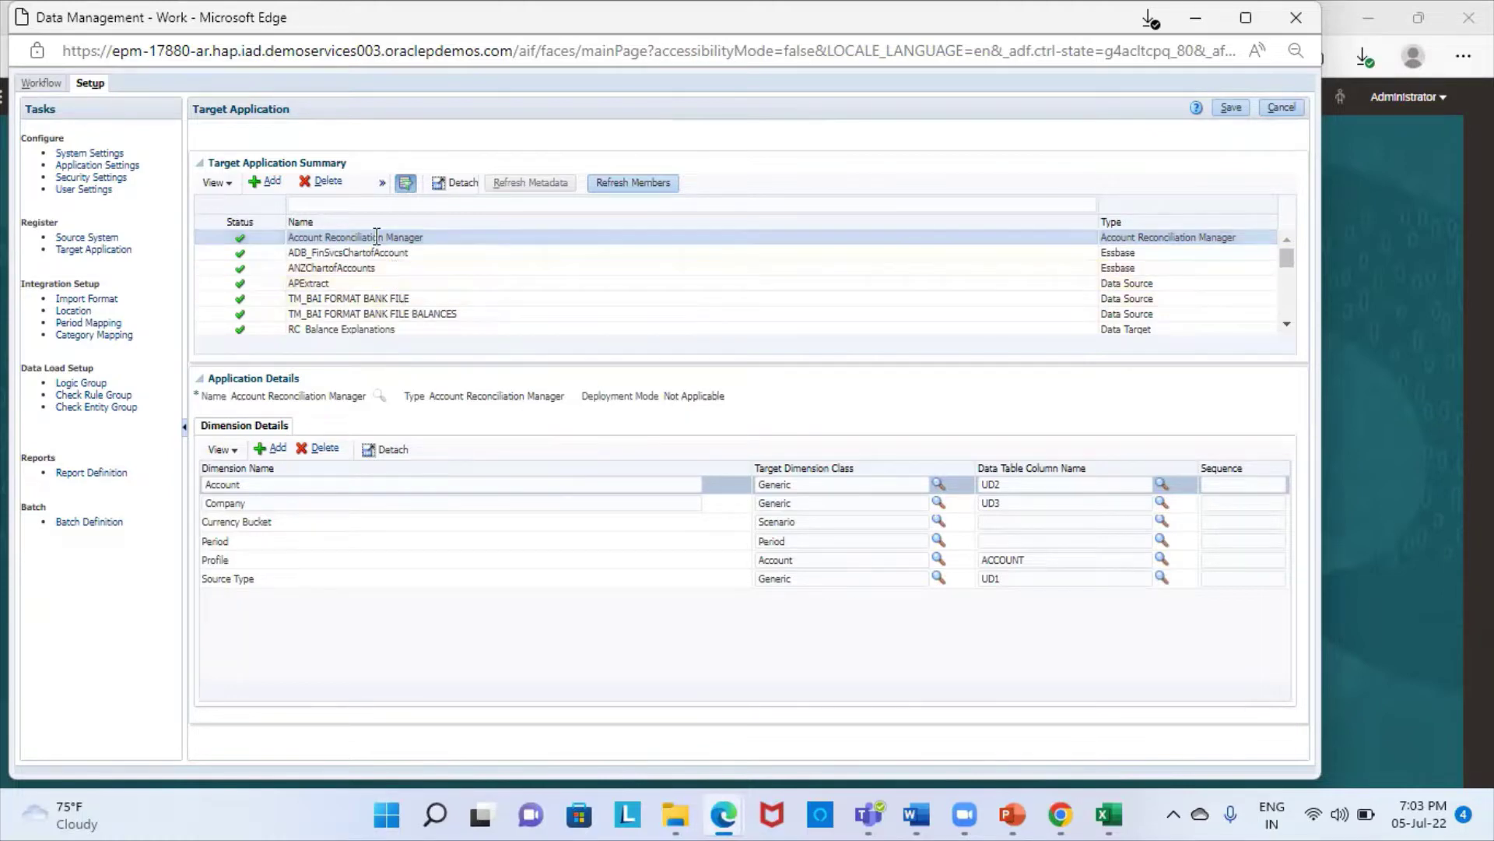
{"action": "left_click", "coordinate": [1238, 107]}
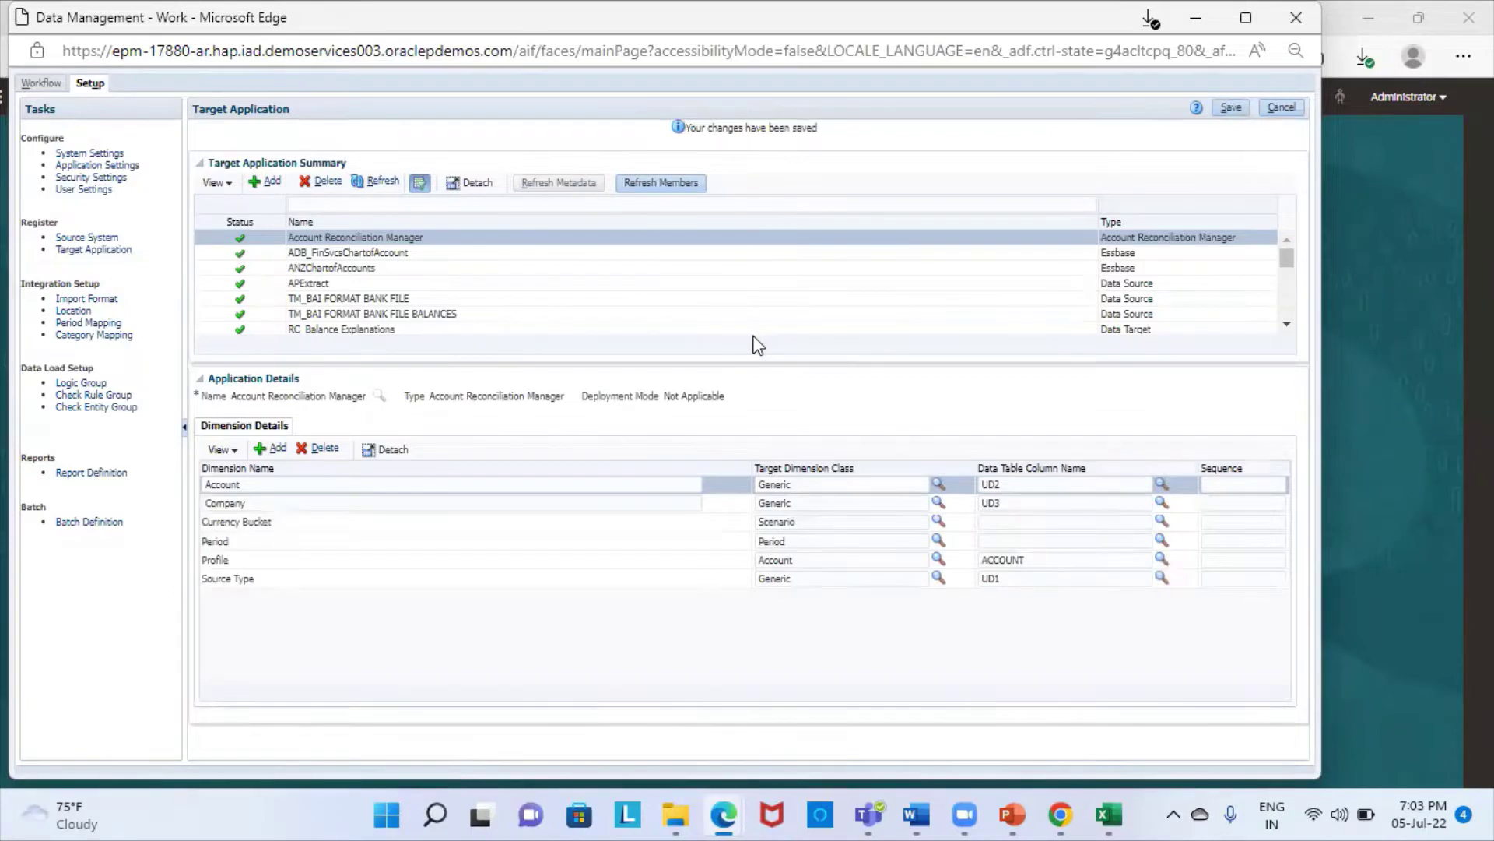
Step: Open the Sample_IMF import format and review its details and source-to-target column mappings
{"action": "left_click", "coordinate": [102, 298]}
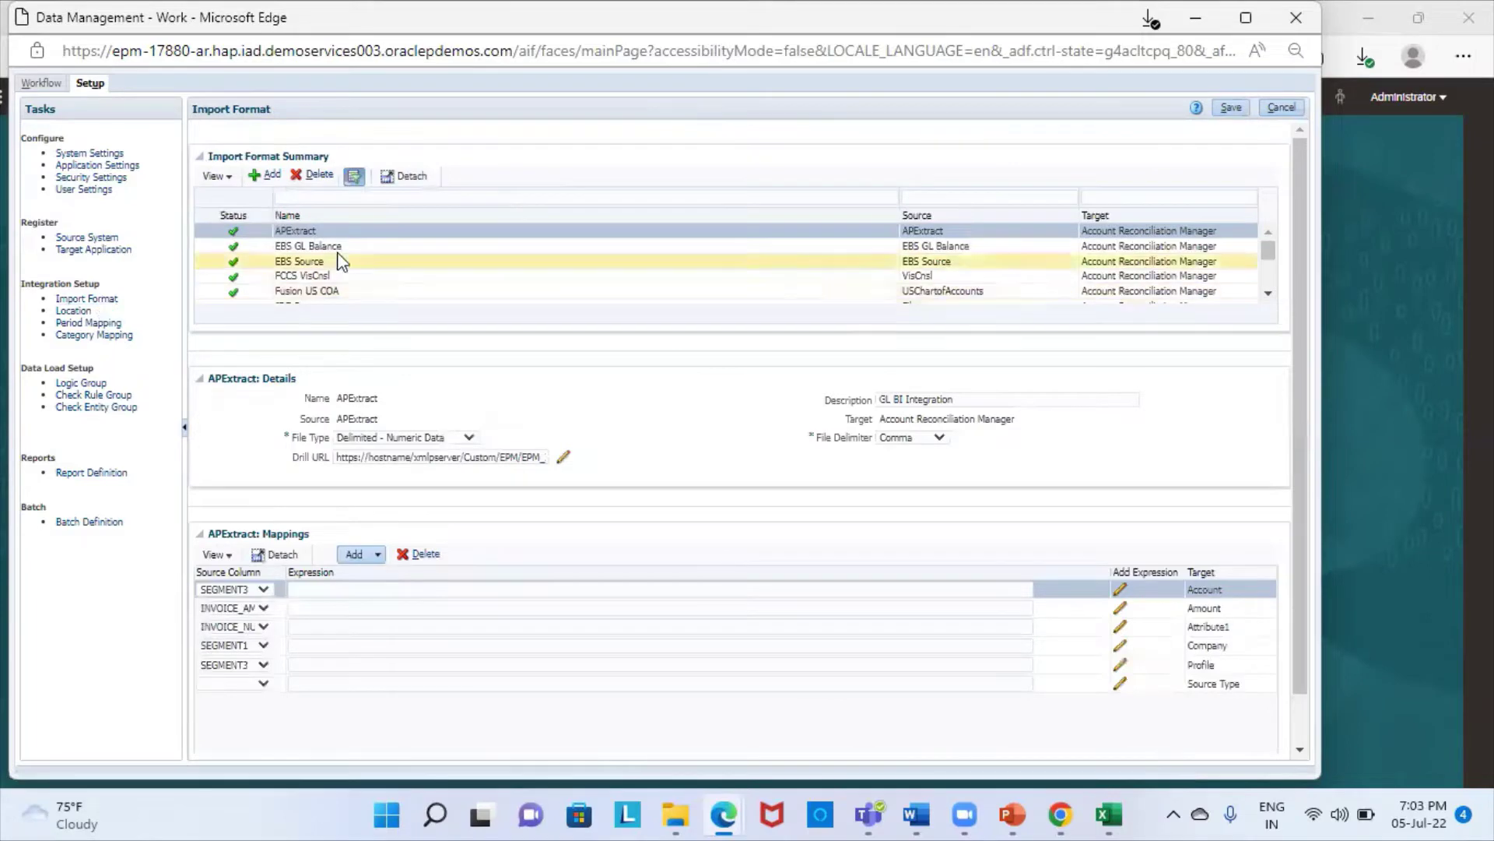
{"action": "scroll", "coordinate": [412, 257], "scroll_direction": "down", "scroll_amount": 6}
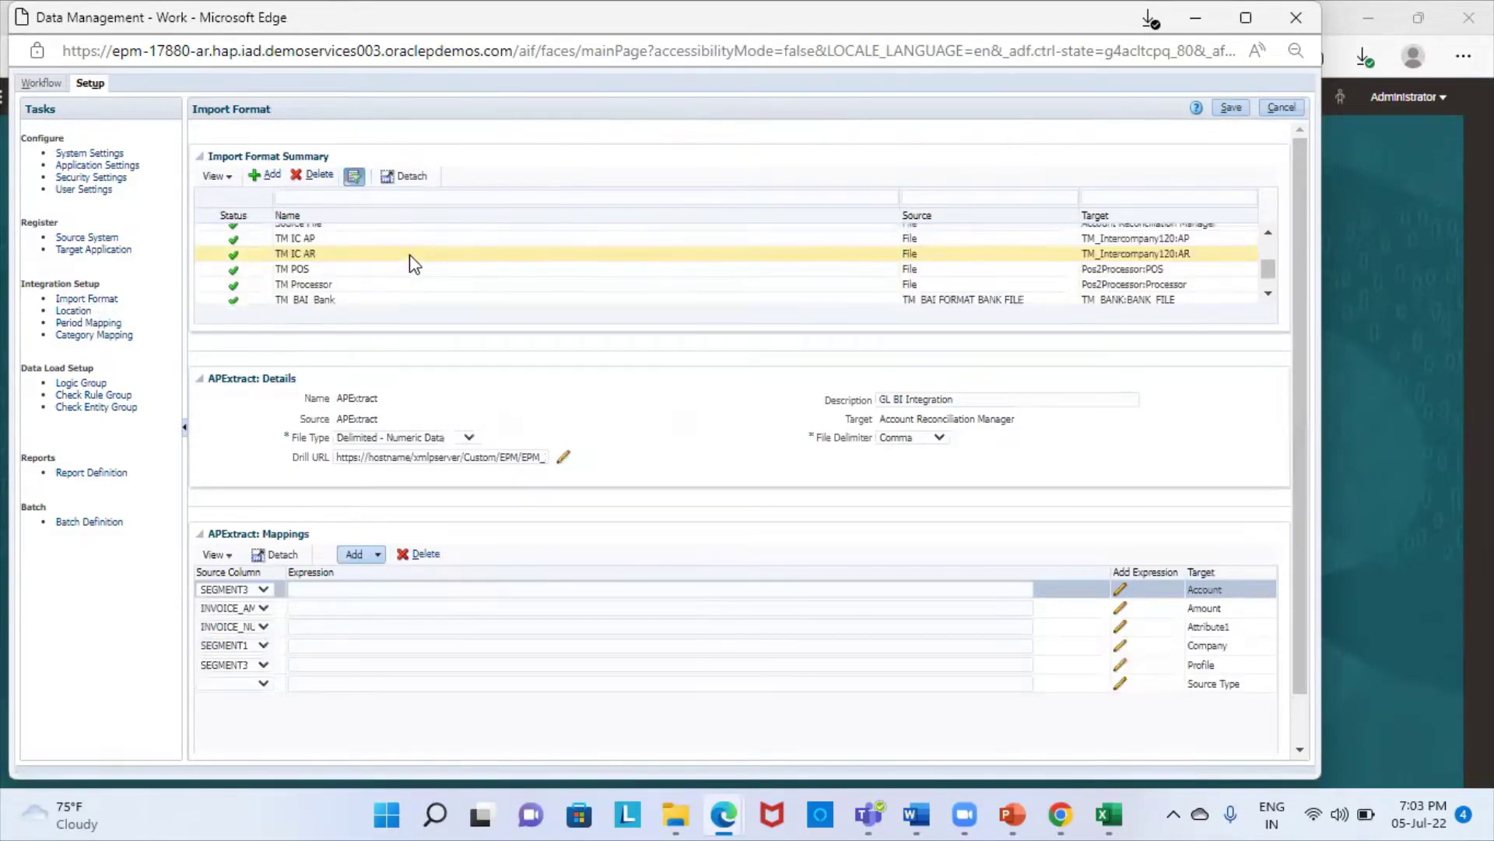
{"action": "scroll", "coordinate": [384, 269], "scroll_direction": "up", "scroll_amount": 3}
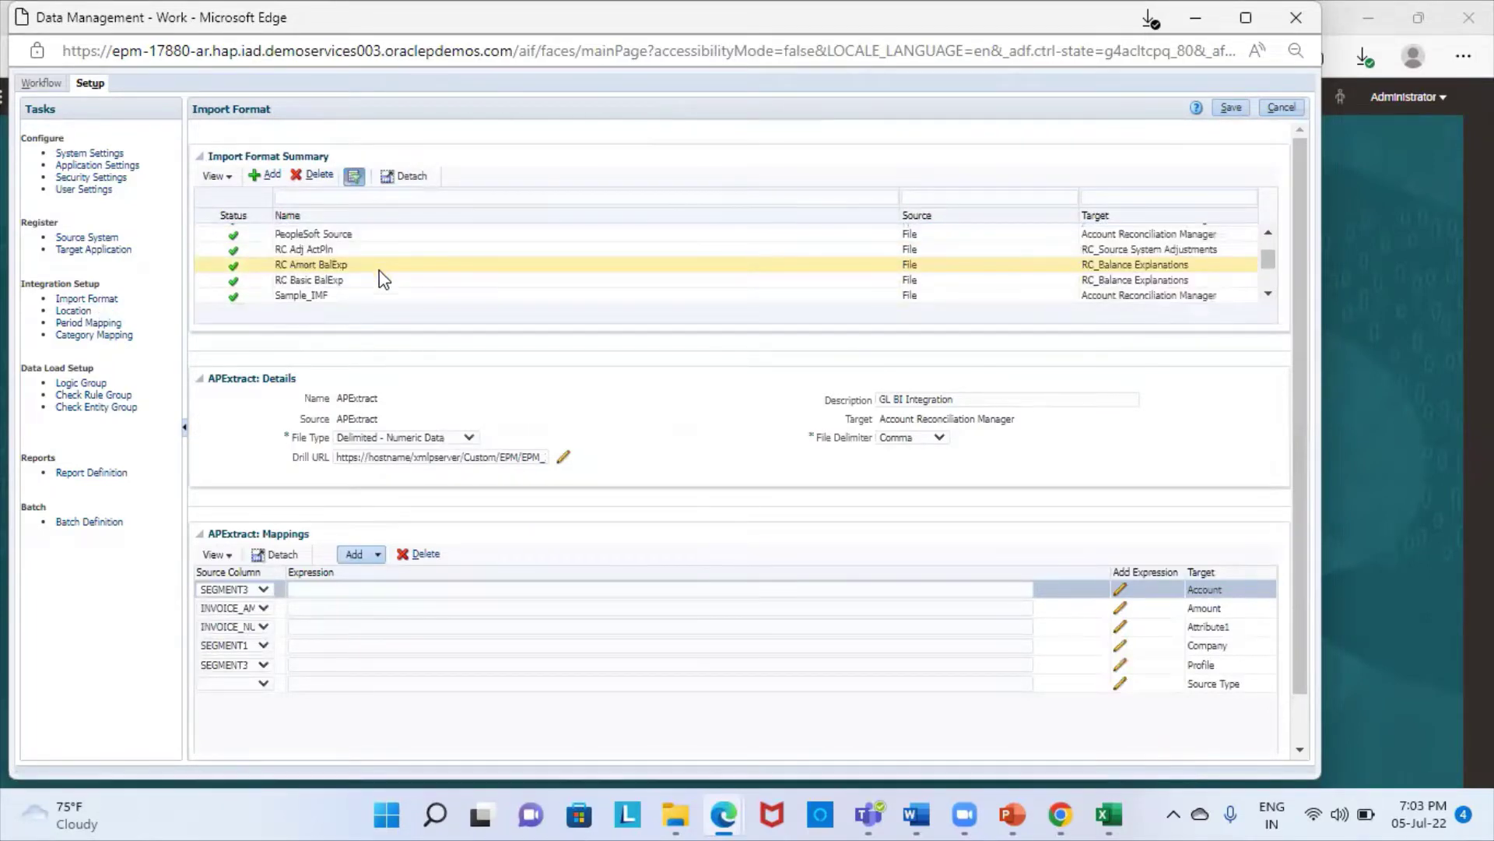
{"action": "left_click", "coordinate": [346, 294]}
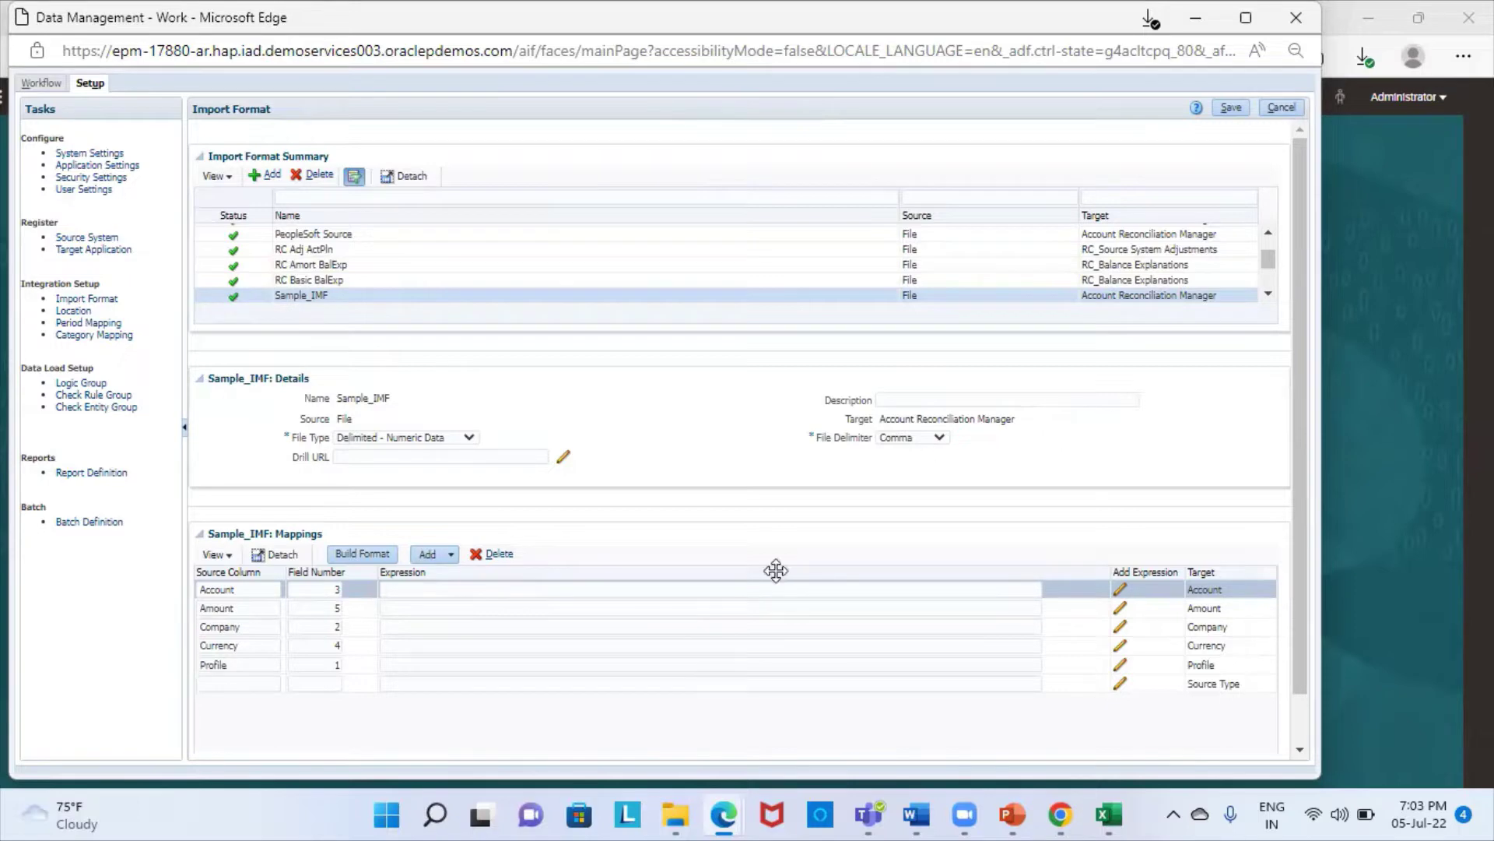
{"action": "scroll", "coordinate": [987, 312], "scroll_direction": "down", "scroll_amount": 1}
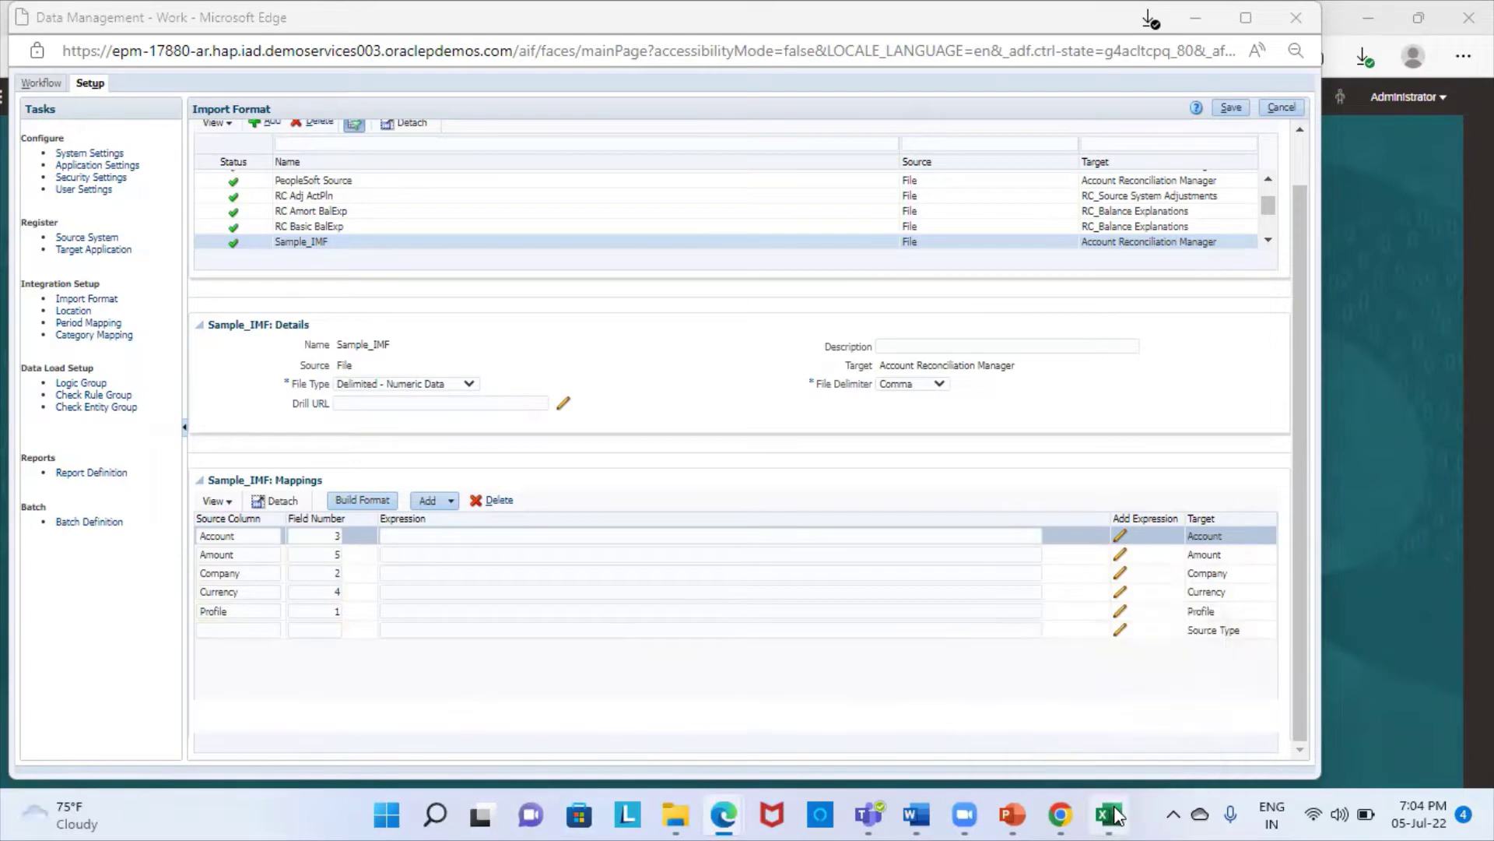
Step: Compare the Sample_IMF mappings with the columns of the Multi_Period_Range_Jun 21 workbook in Excel, and save the import format in Data Management
{"action": "left_click", "coordinate": [1107, 712]}
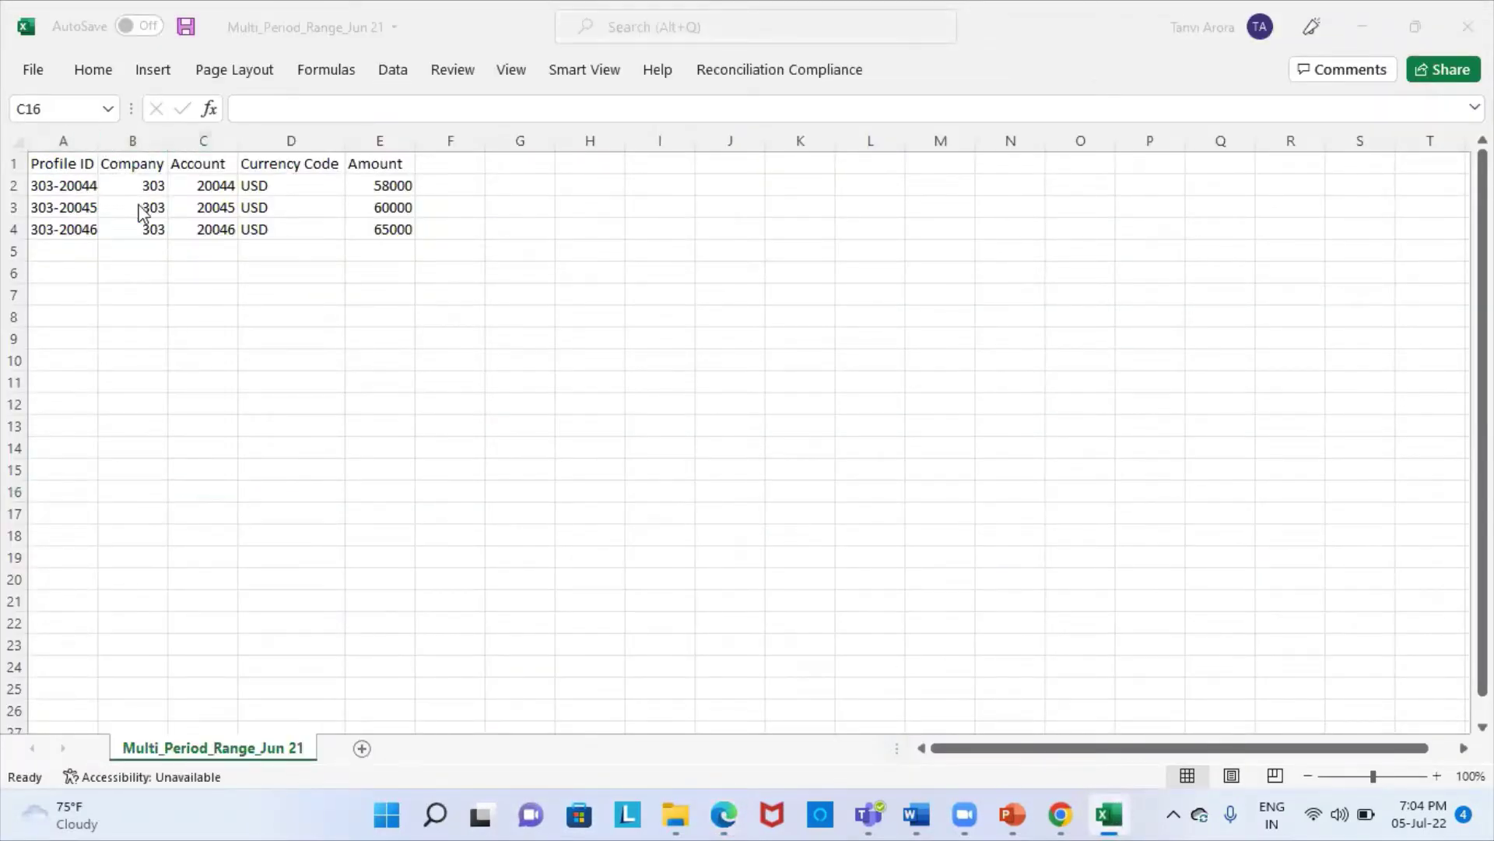
{"action": "mouse_move", "coordinate": [724, 815]}
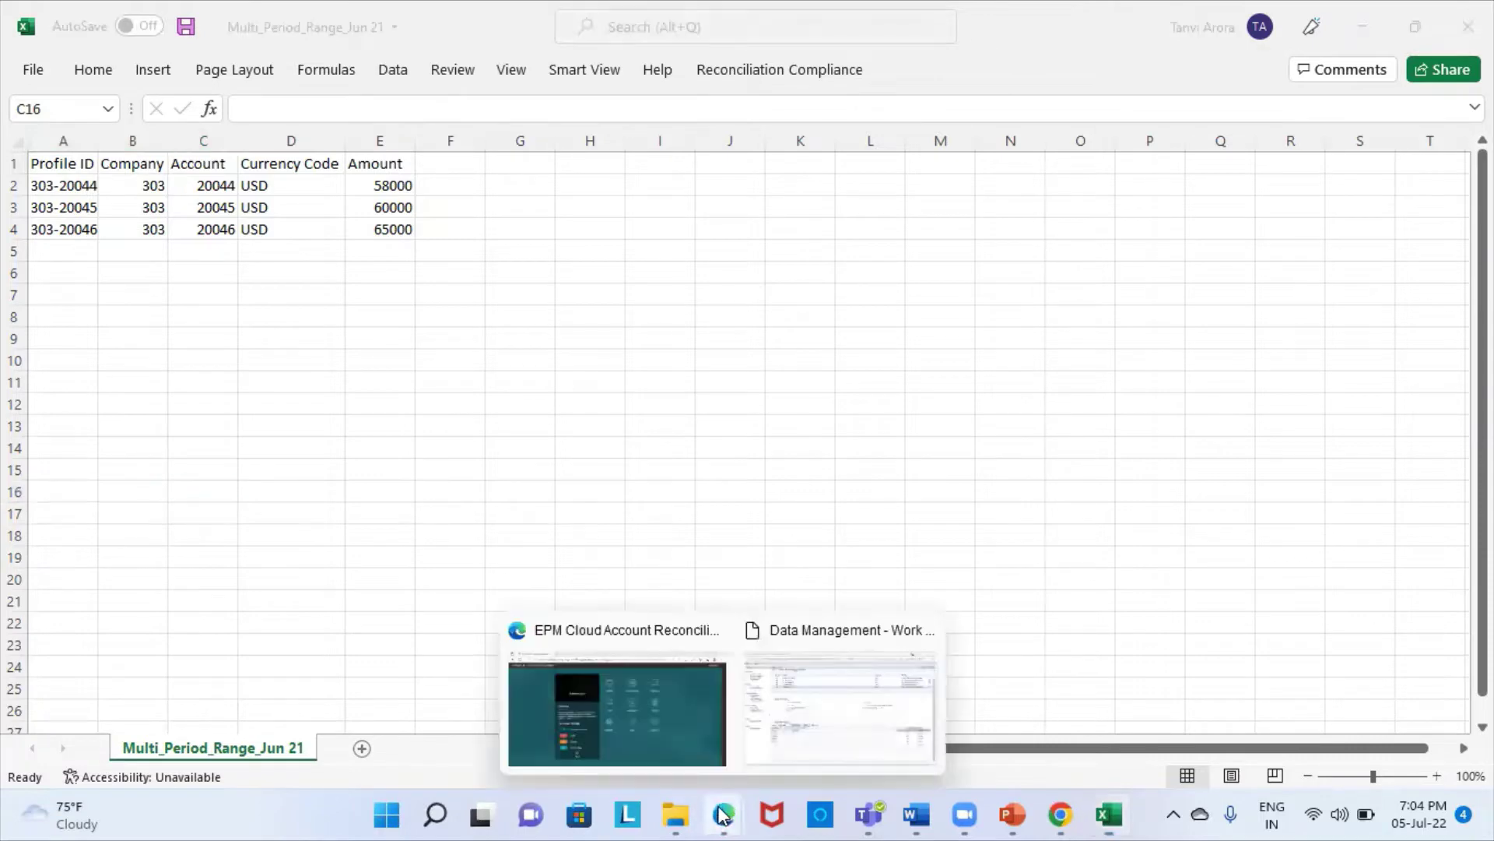
{"action": "left_click", "coordinate": [804, 702]}
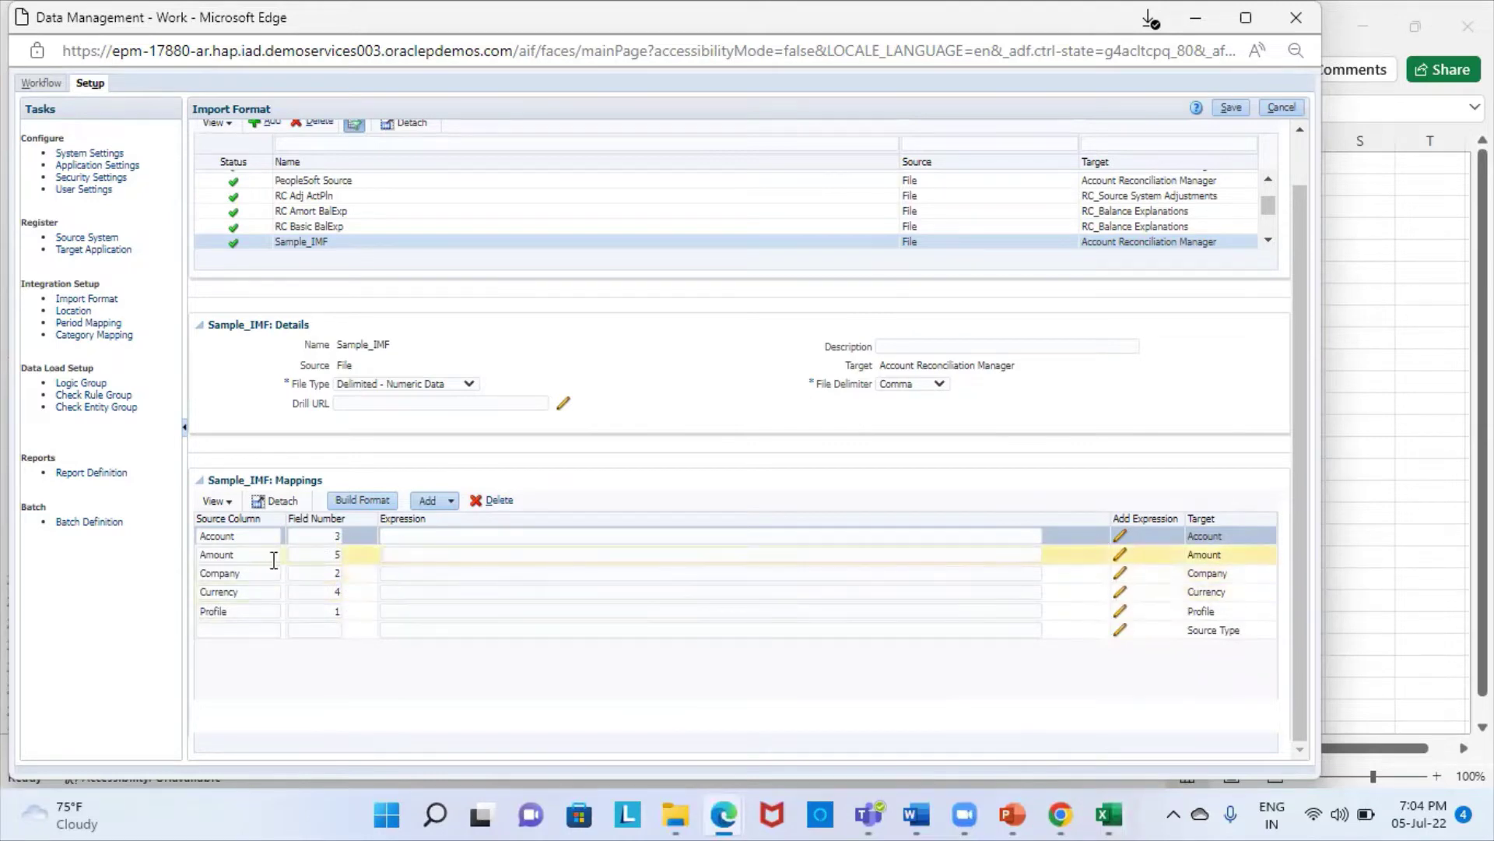
{"action": "left_click", "coordinate": [1231, 107]}
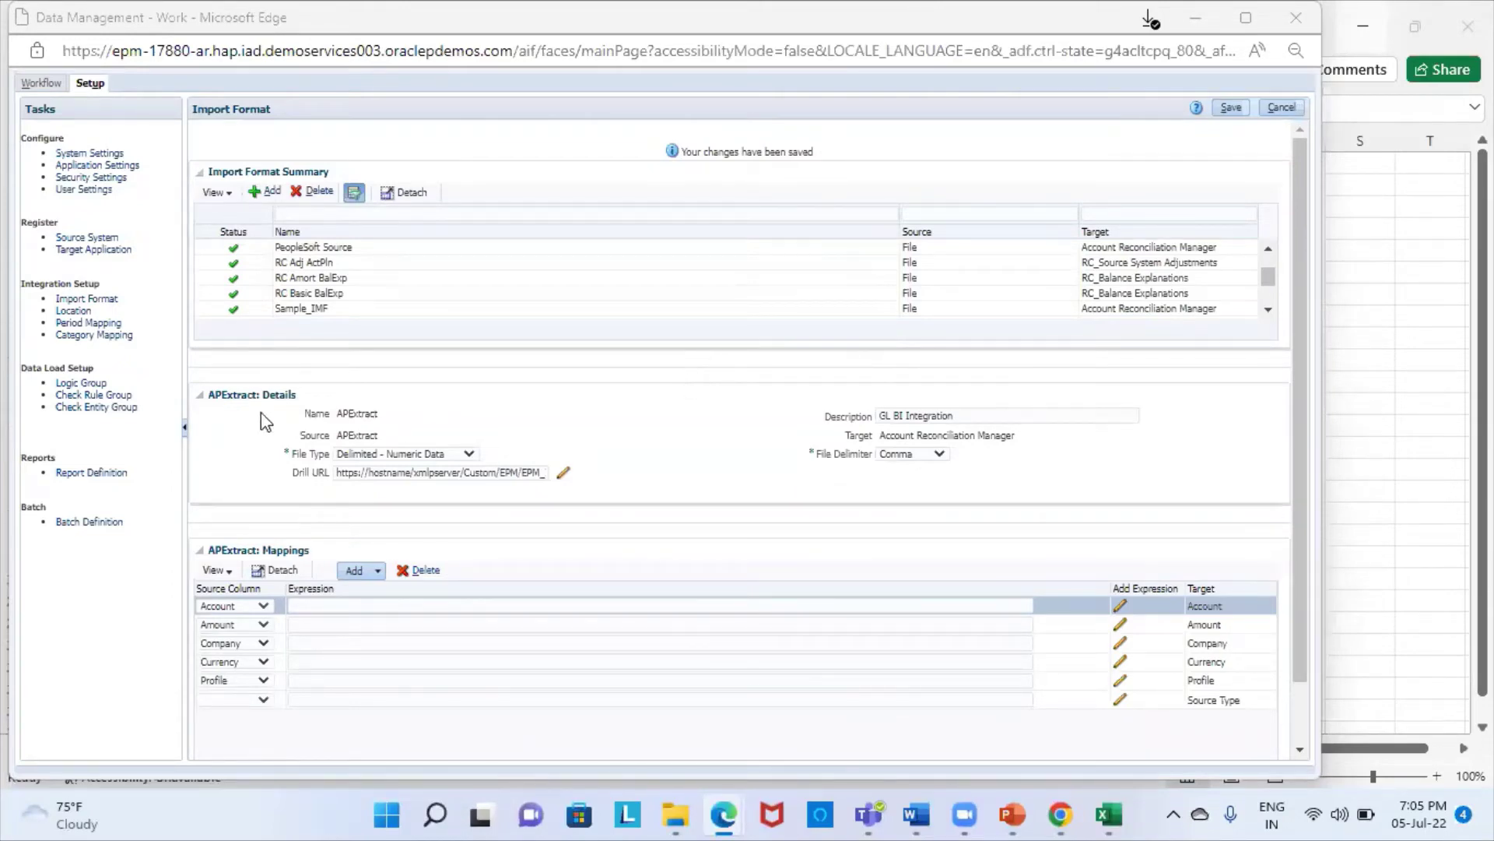
Step: Review the details of the Sample_LOC location, which uses the Sample_IMF import format, and save it
{"action": "left_click", "coordinate": [74, 311]}
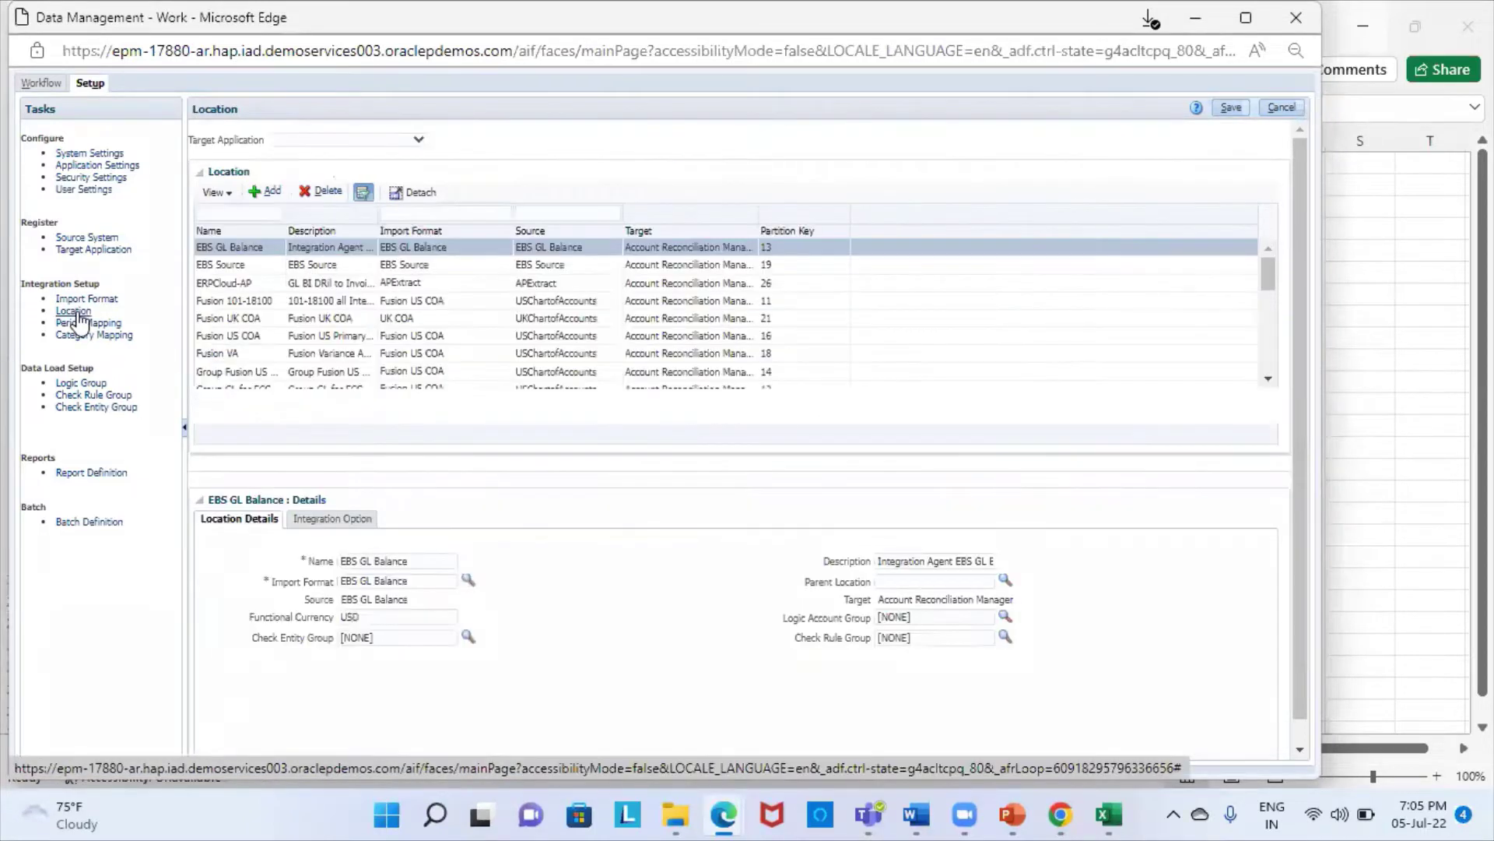
{"action": "scroll", "coordinate": [291, 343], "scroll_direction": "down", "scroll_amount": 3}
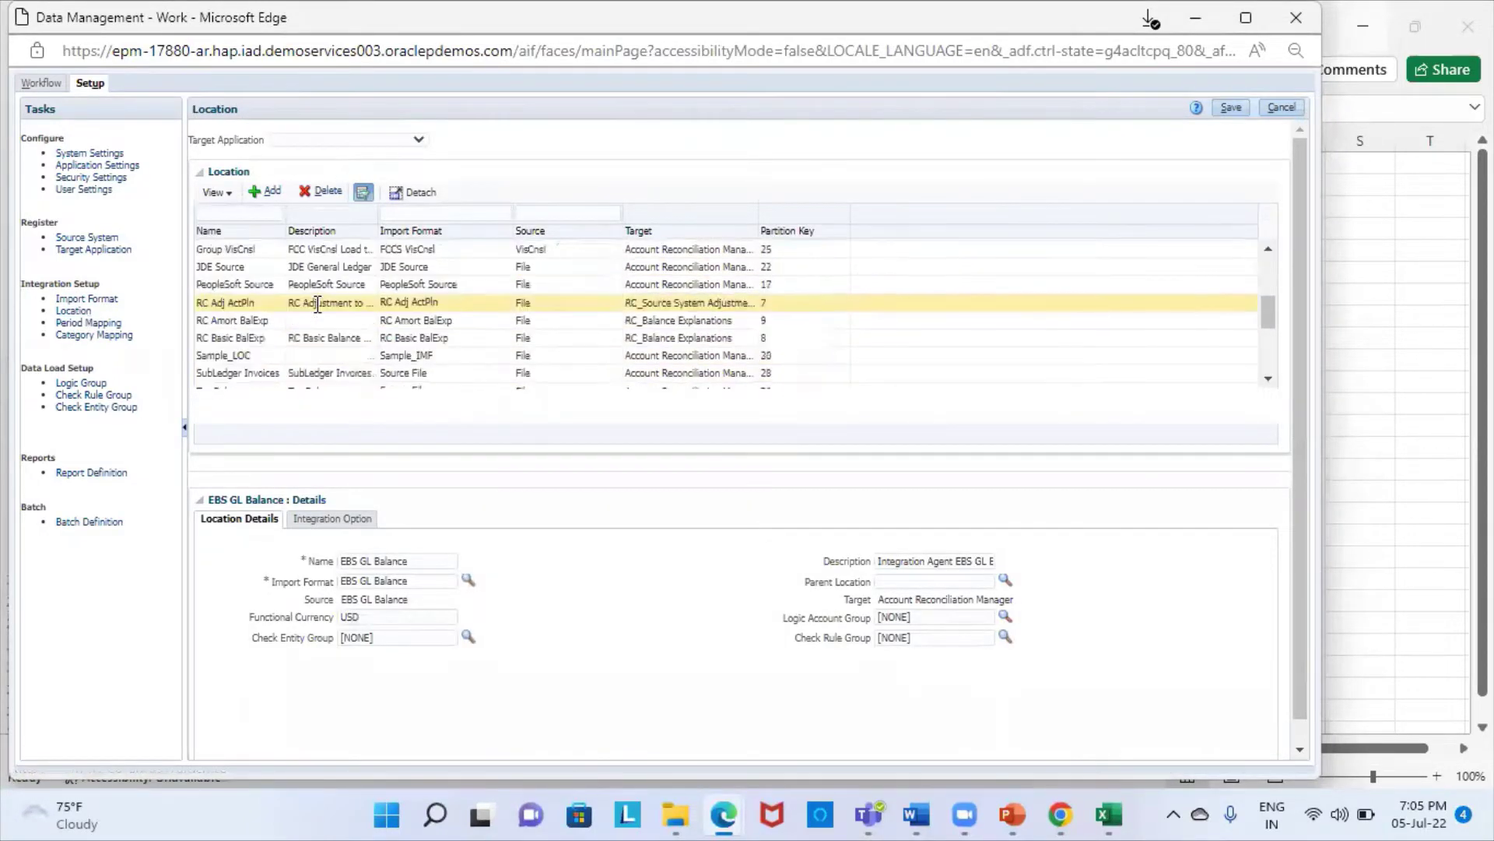
{"action": "left_click", "coordinate": [243, 357]}
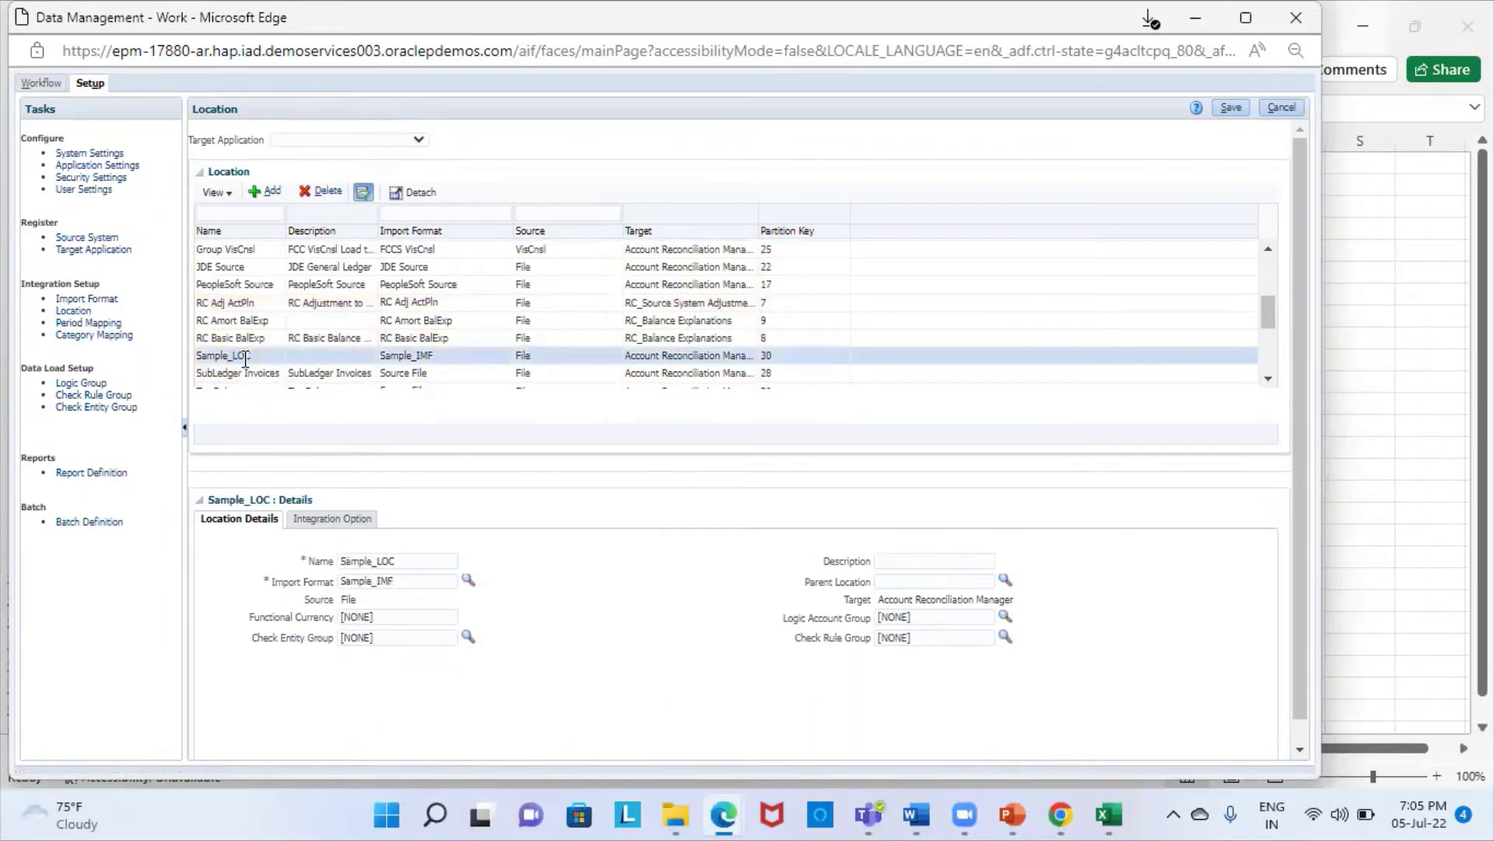
{"action": "scroll", "coordinate": [372, 589], "scroll_direction": "down", "scroll_amount": 1}
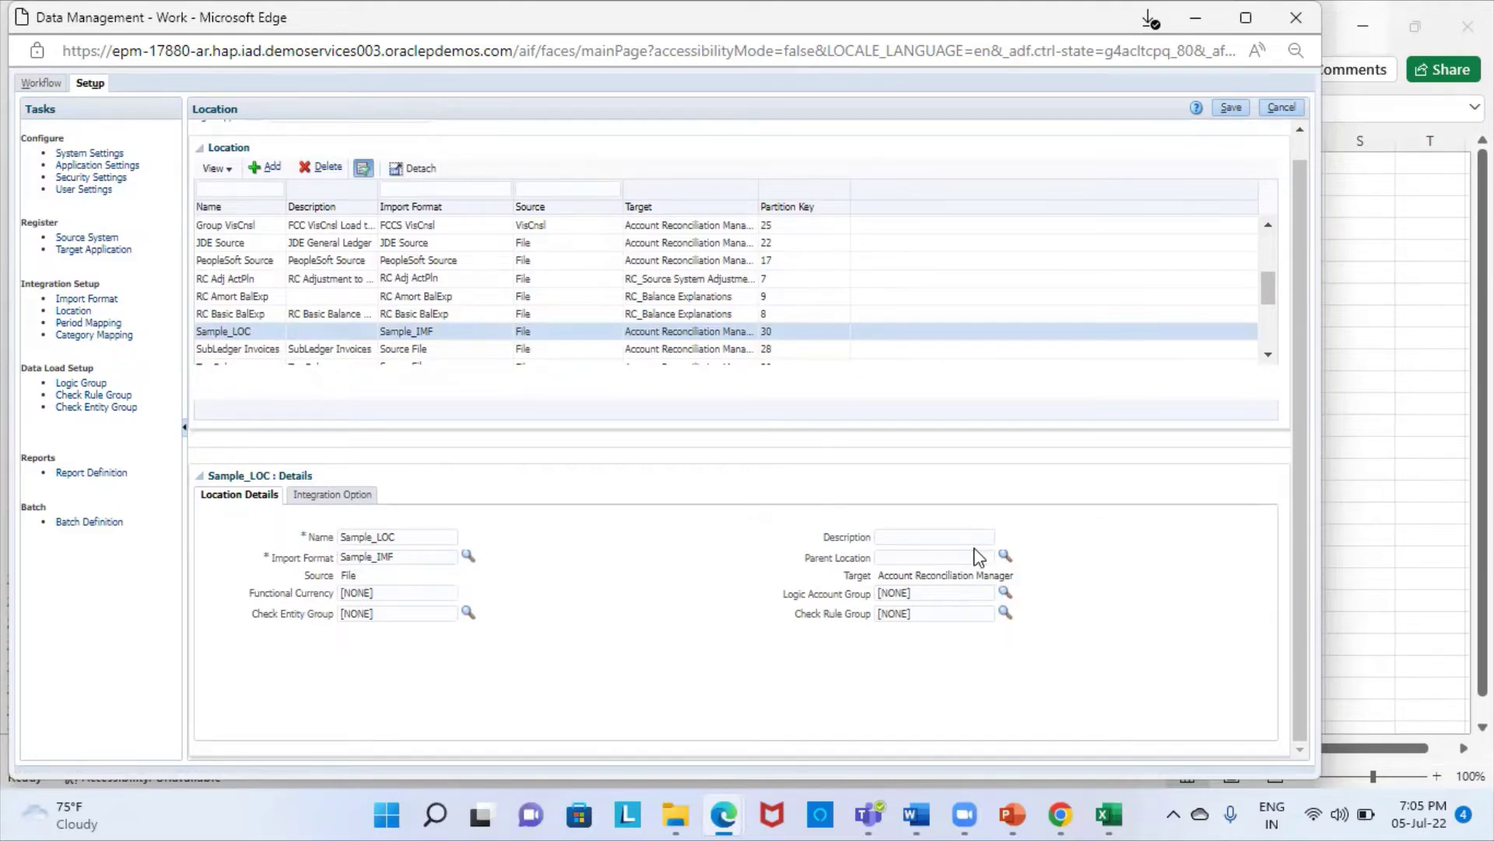
{"action": "scroll", "coordinate": [973, 558], "scroll_direction": "up", "scroll_amount": 1}
{"action": "left_click", "coordinate": [1232, 108]}
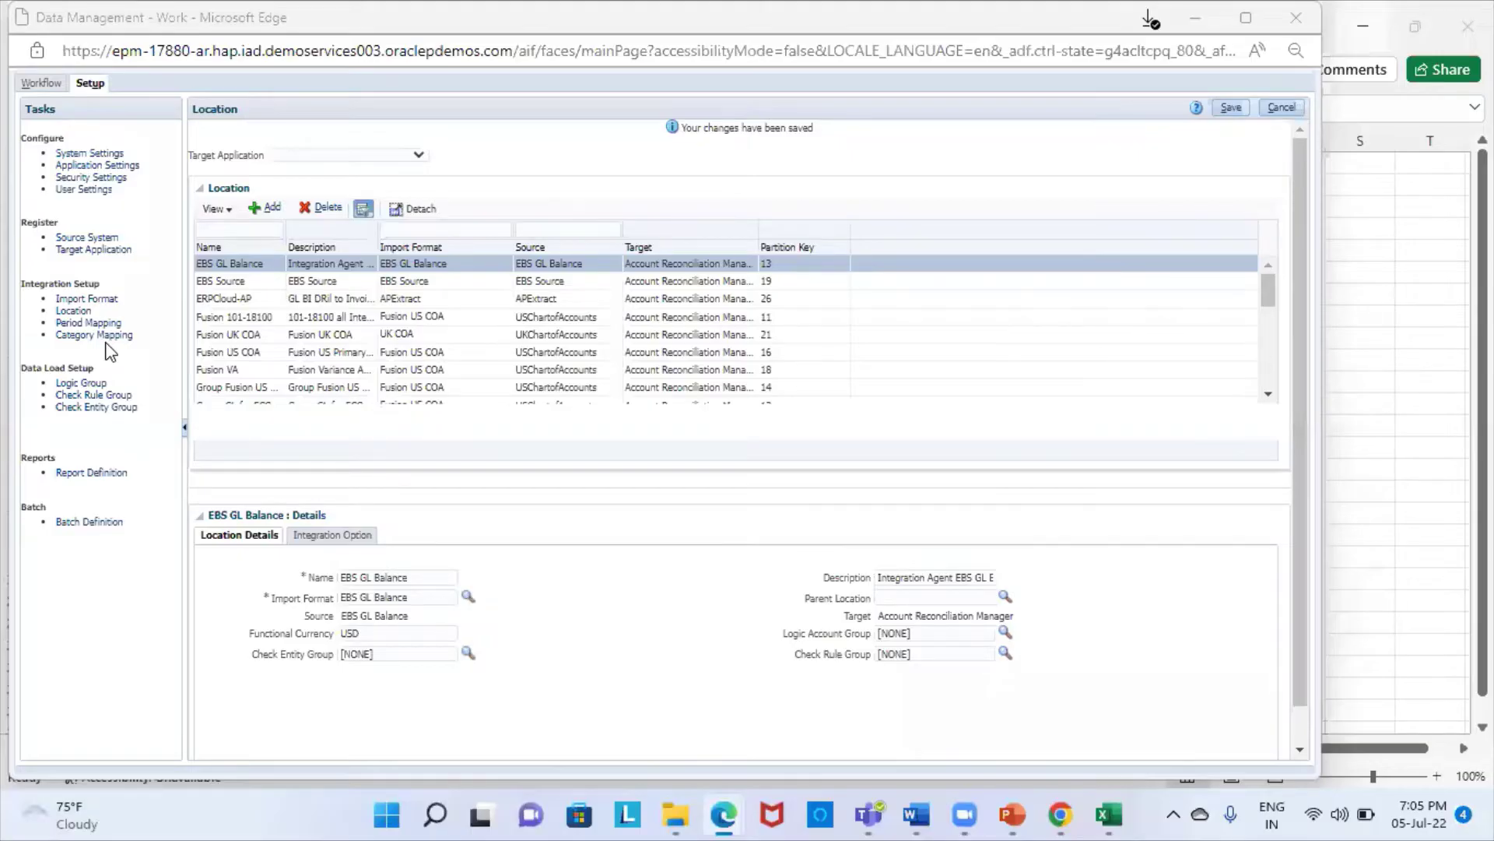
Step: Review the global period mappings and the global and application category mappings, trying to save the global category mapping
{"action": "left_click", "coordinate": [116, 319]}
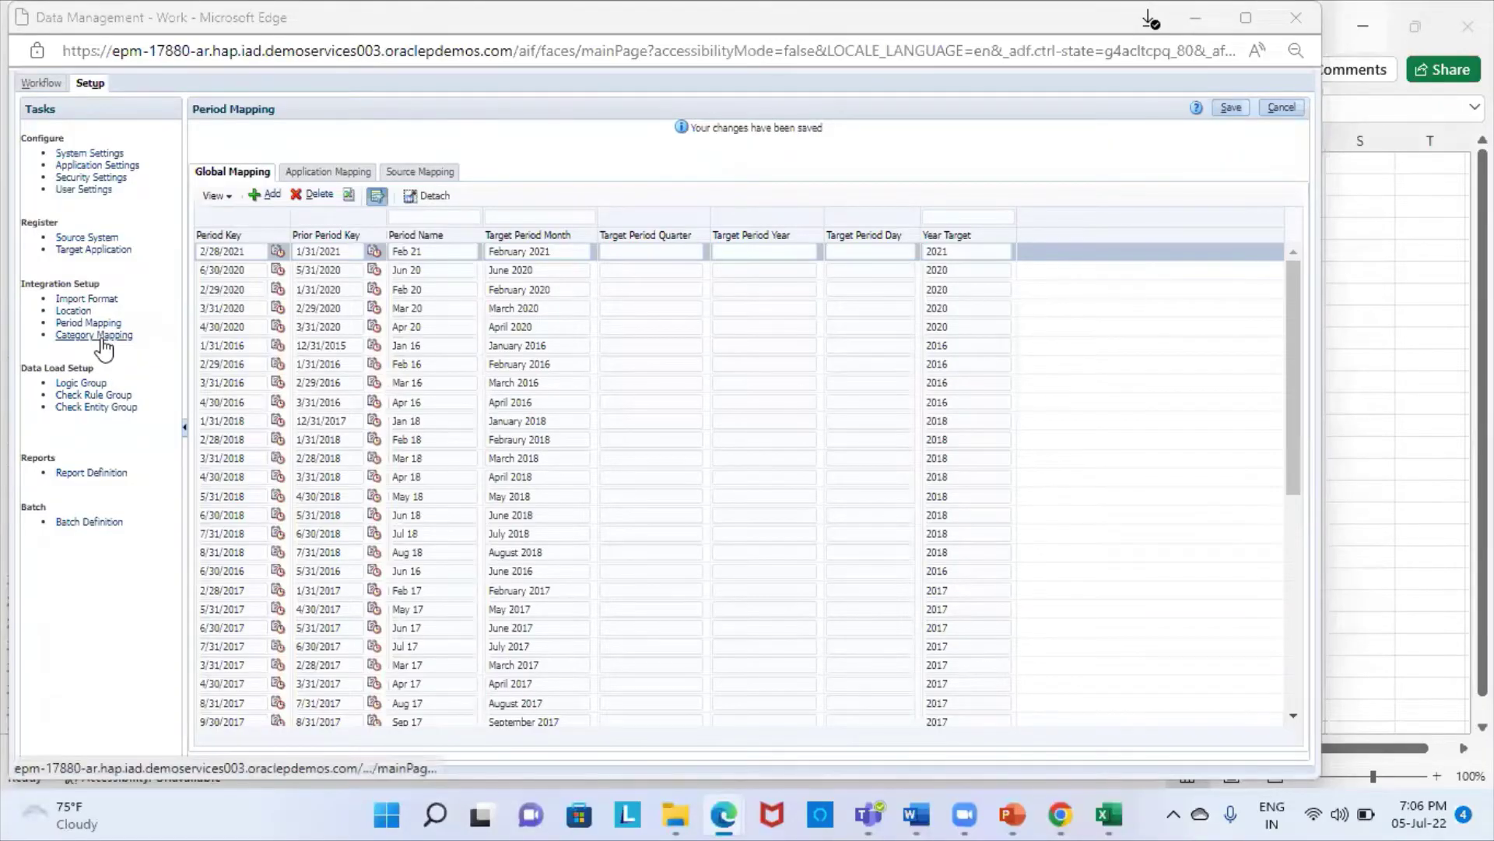
{"action": "left_click", "coordinate": [103, 341]}
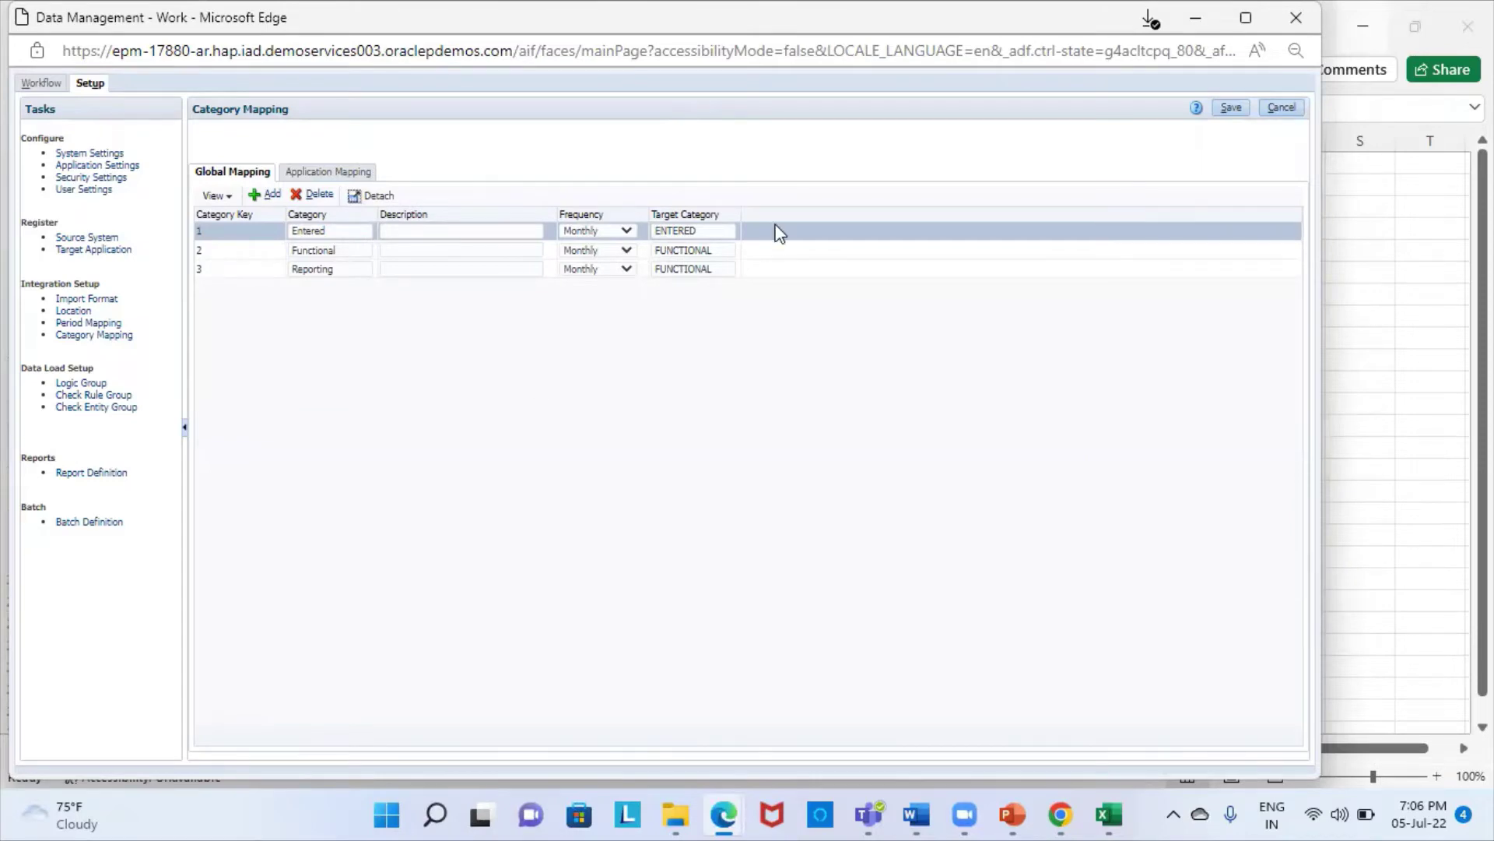
{"action": "left_click", "coordinate": [1229, 107]}
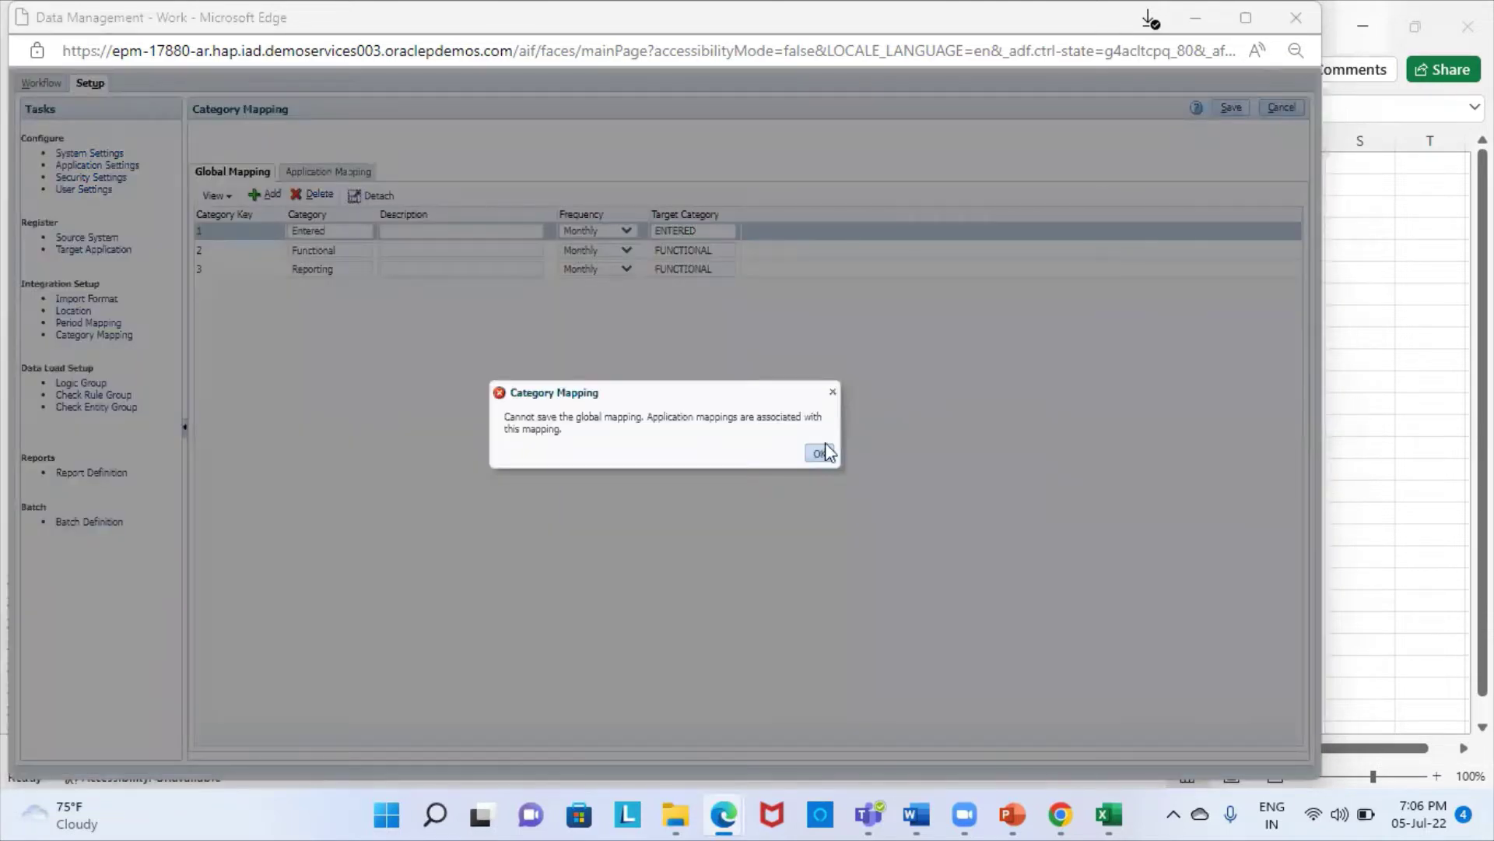
{"action": "left_click", "coordinate": [819, 453]}
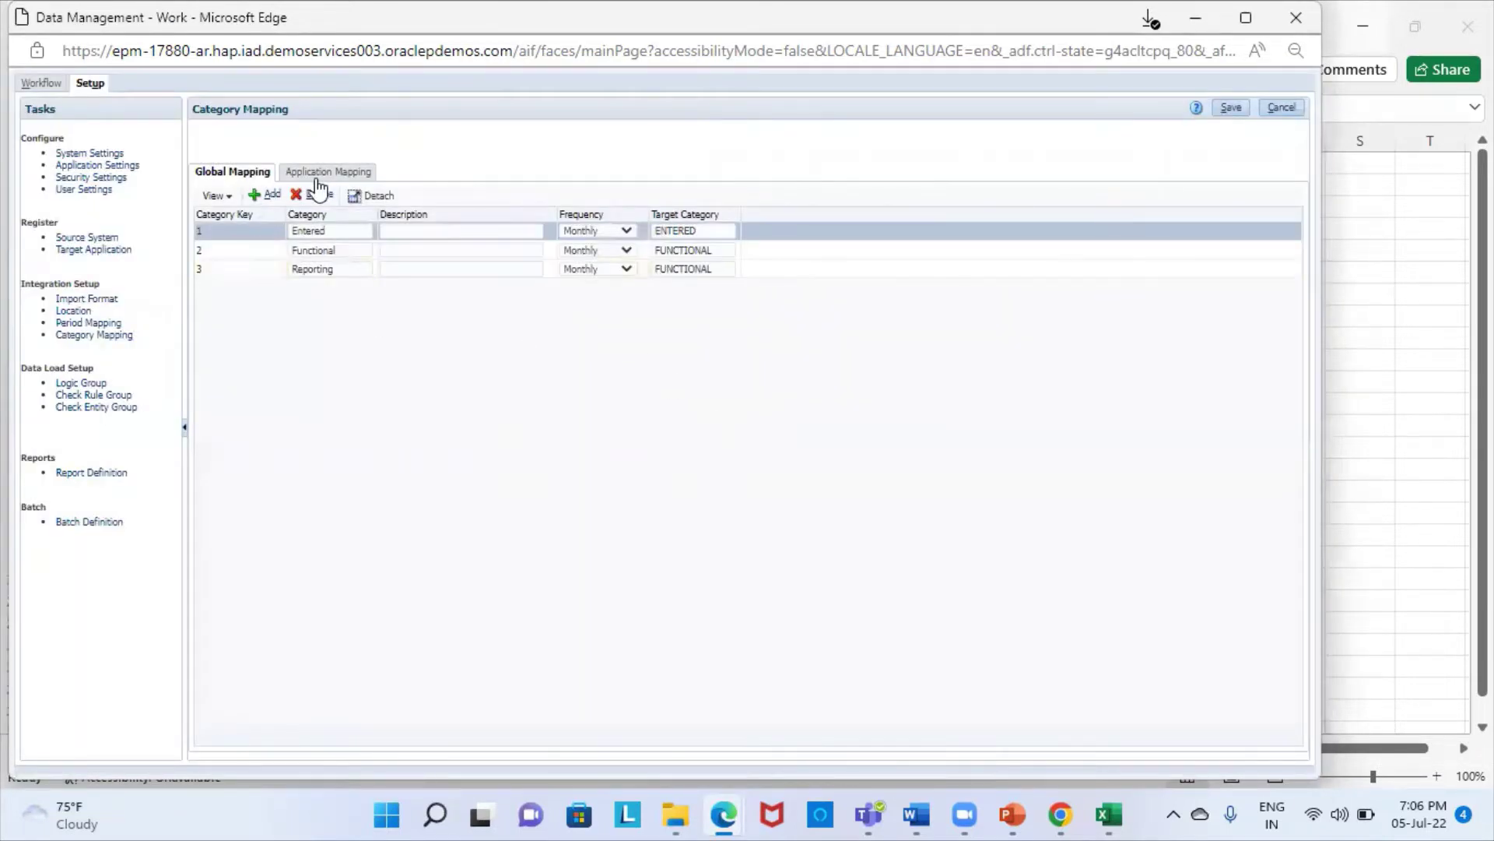
{"action": "left_click", "coordinate": [323, 173]}
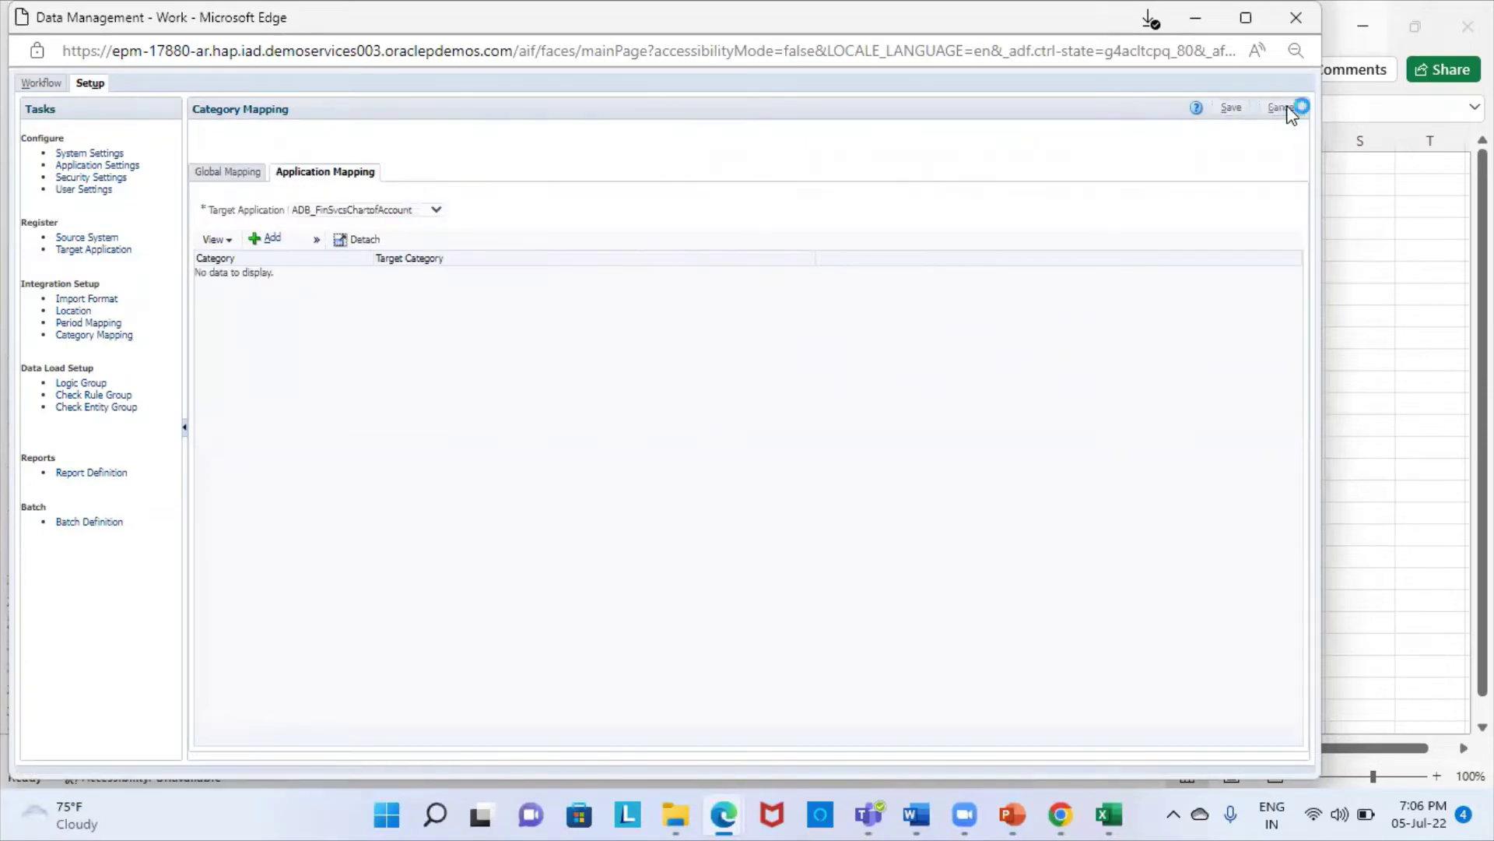
{"action": "left_click", "coordinate": [1282, 108]}
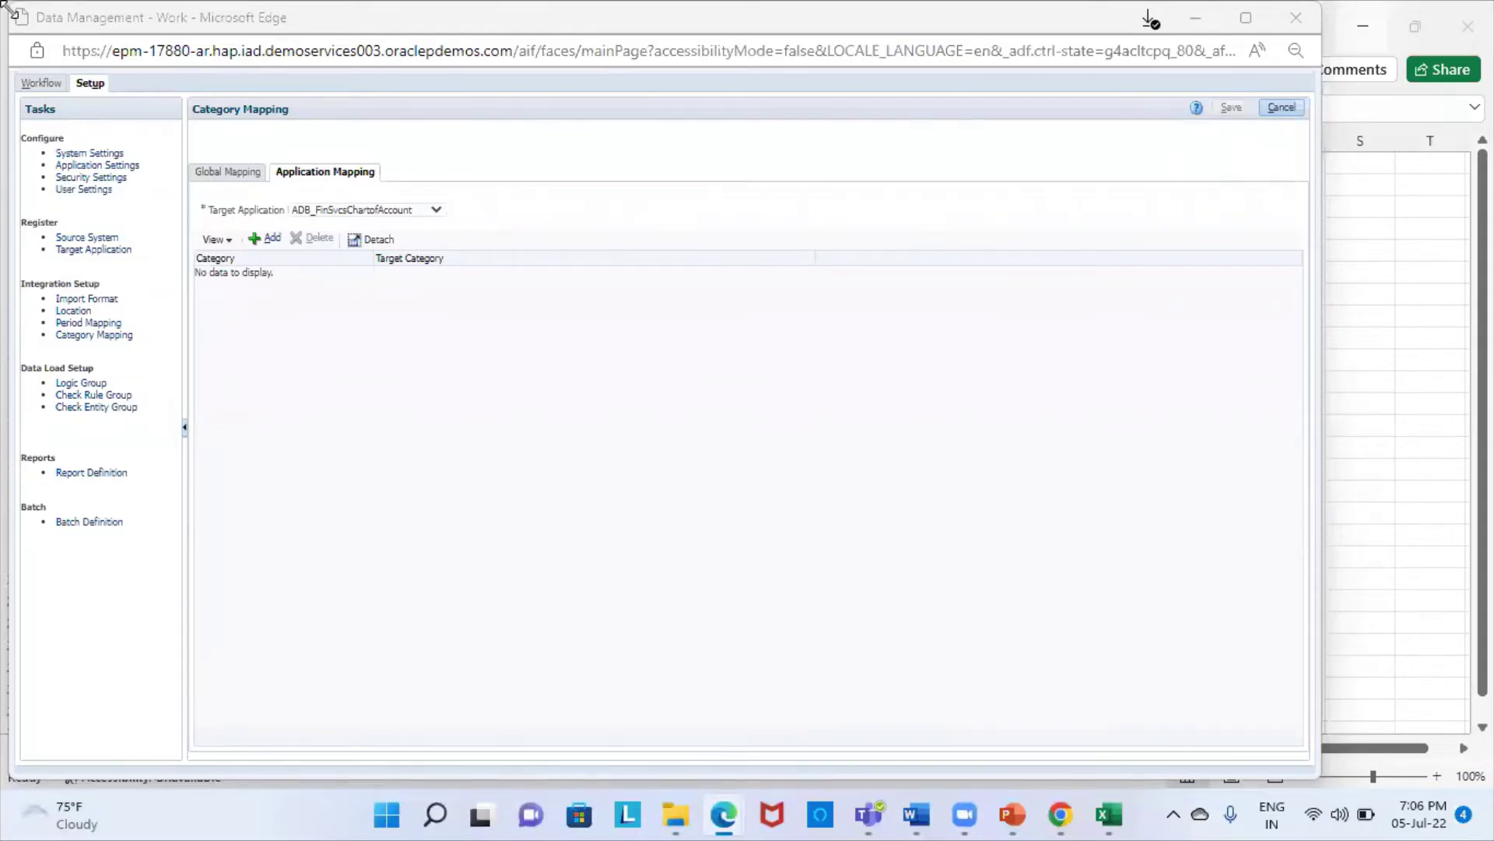
Step: Open the data load mapping in the workflow and change its point of view location to Sample_LOC
{"action": "left_click", "coordinate": [46, 84]}
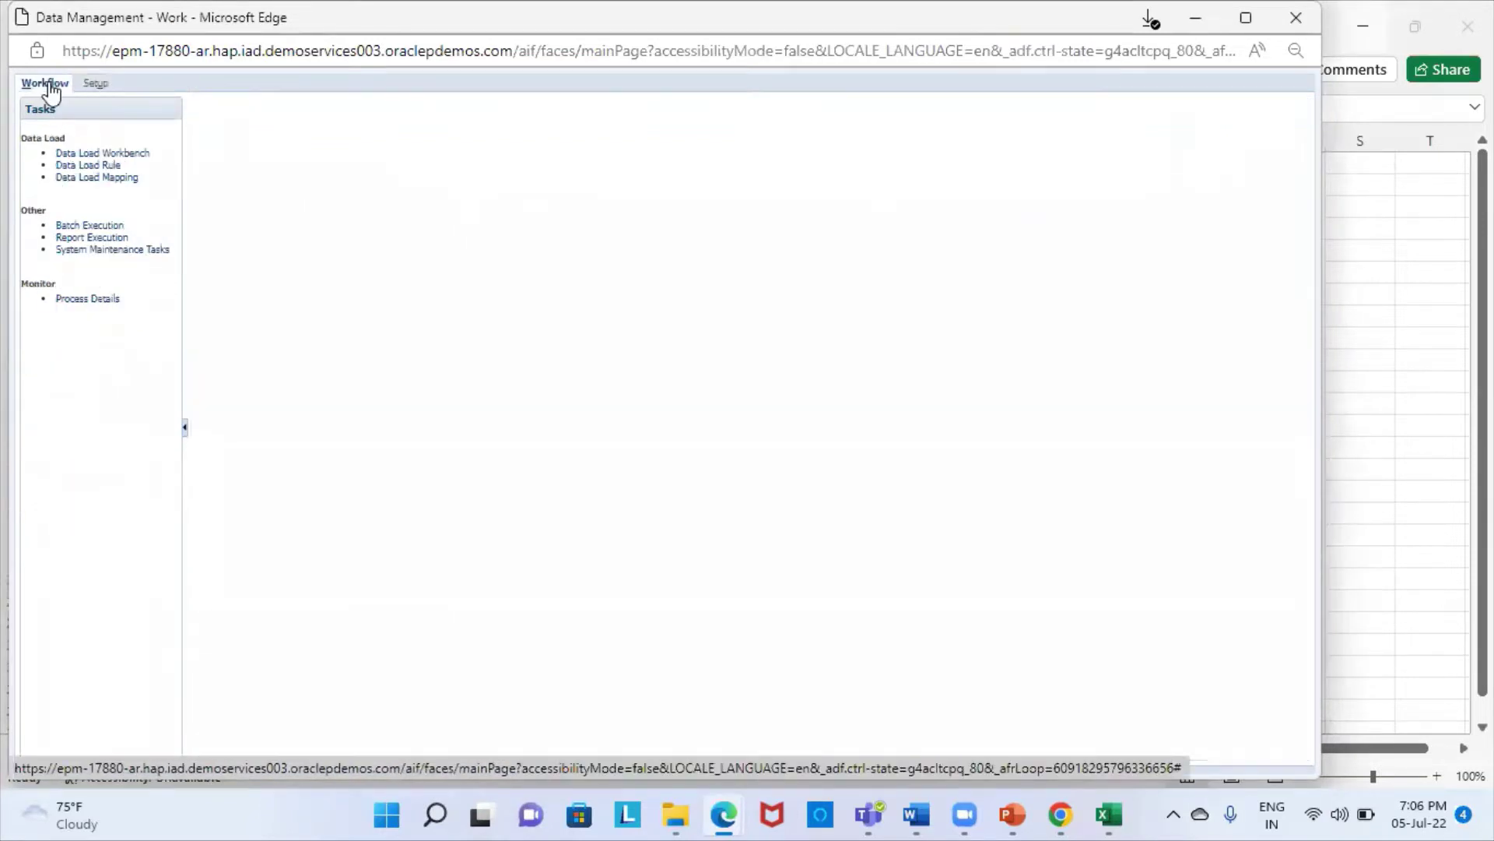
{"action": "left_click", "coordinate": [111, 179]}
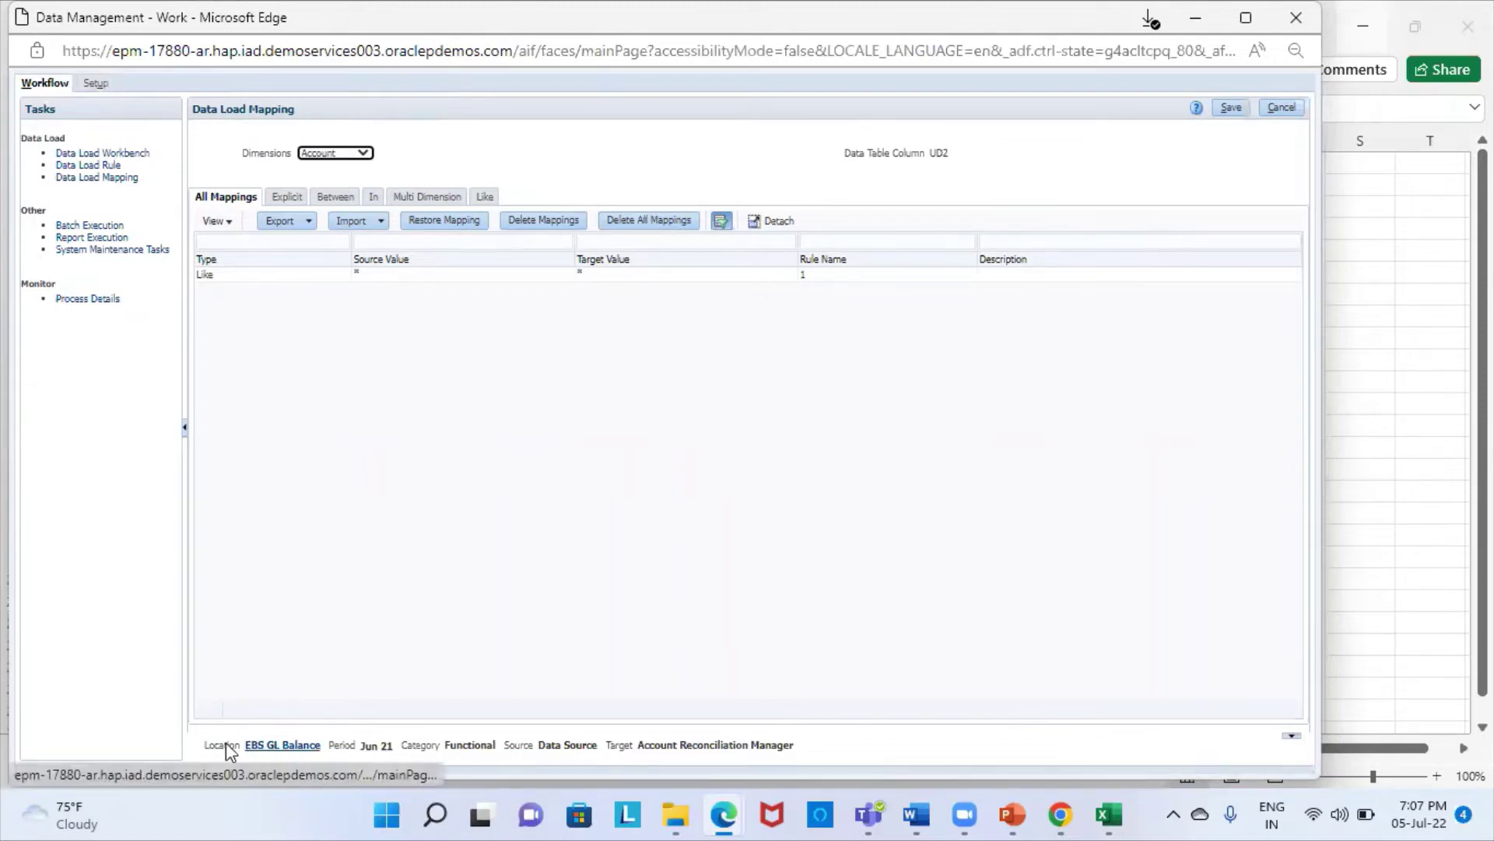
{"action": "left_click", "coordinate": [302, 746]}
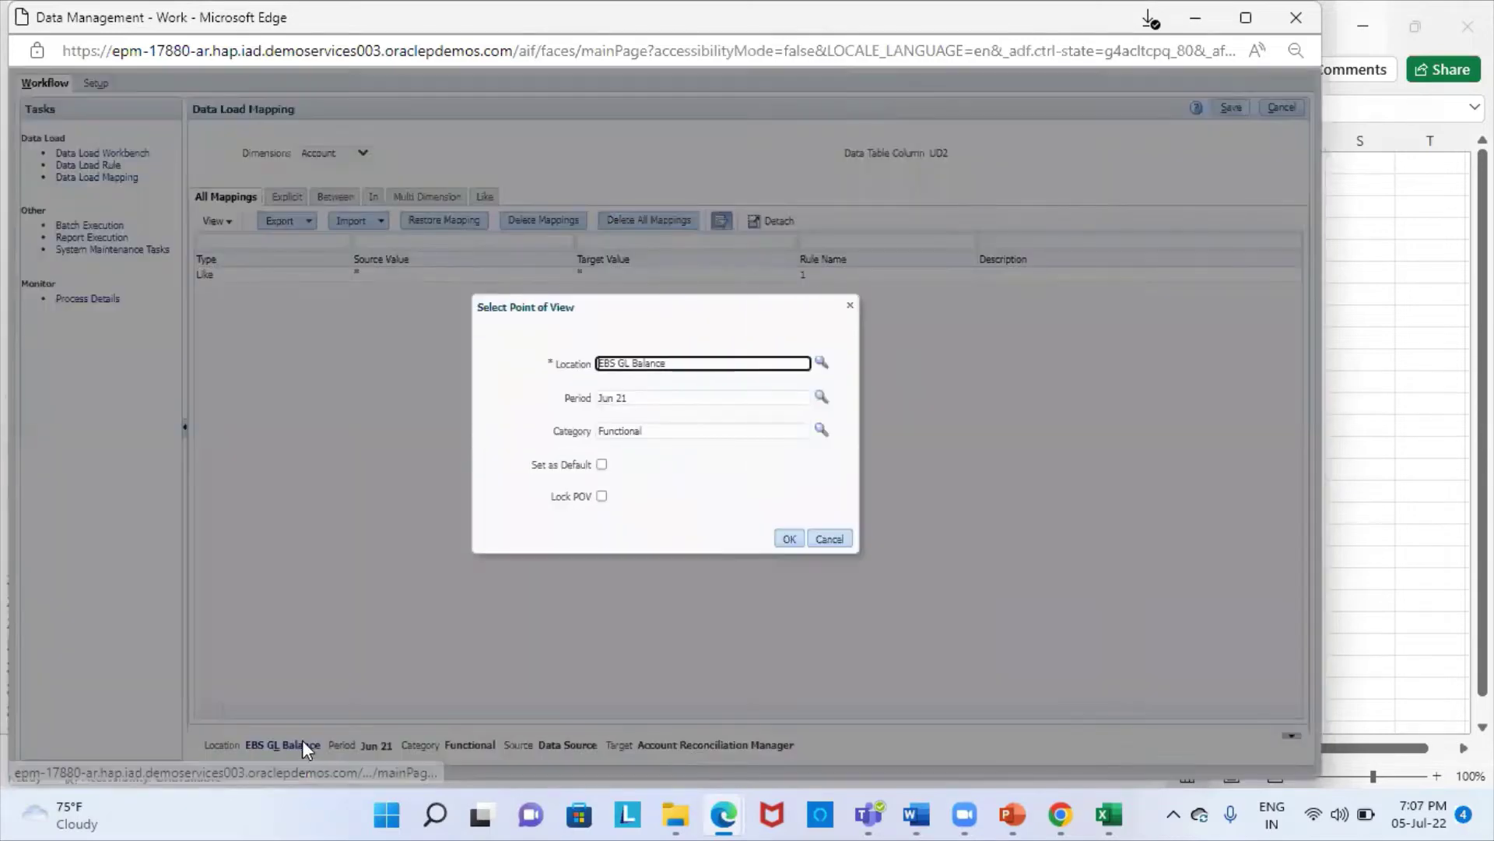
{"action": "left_click", "coordinate": [822, 365]}
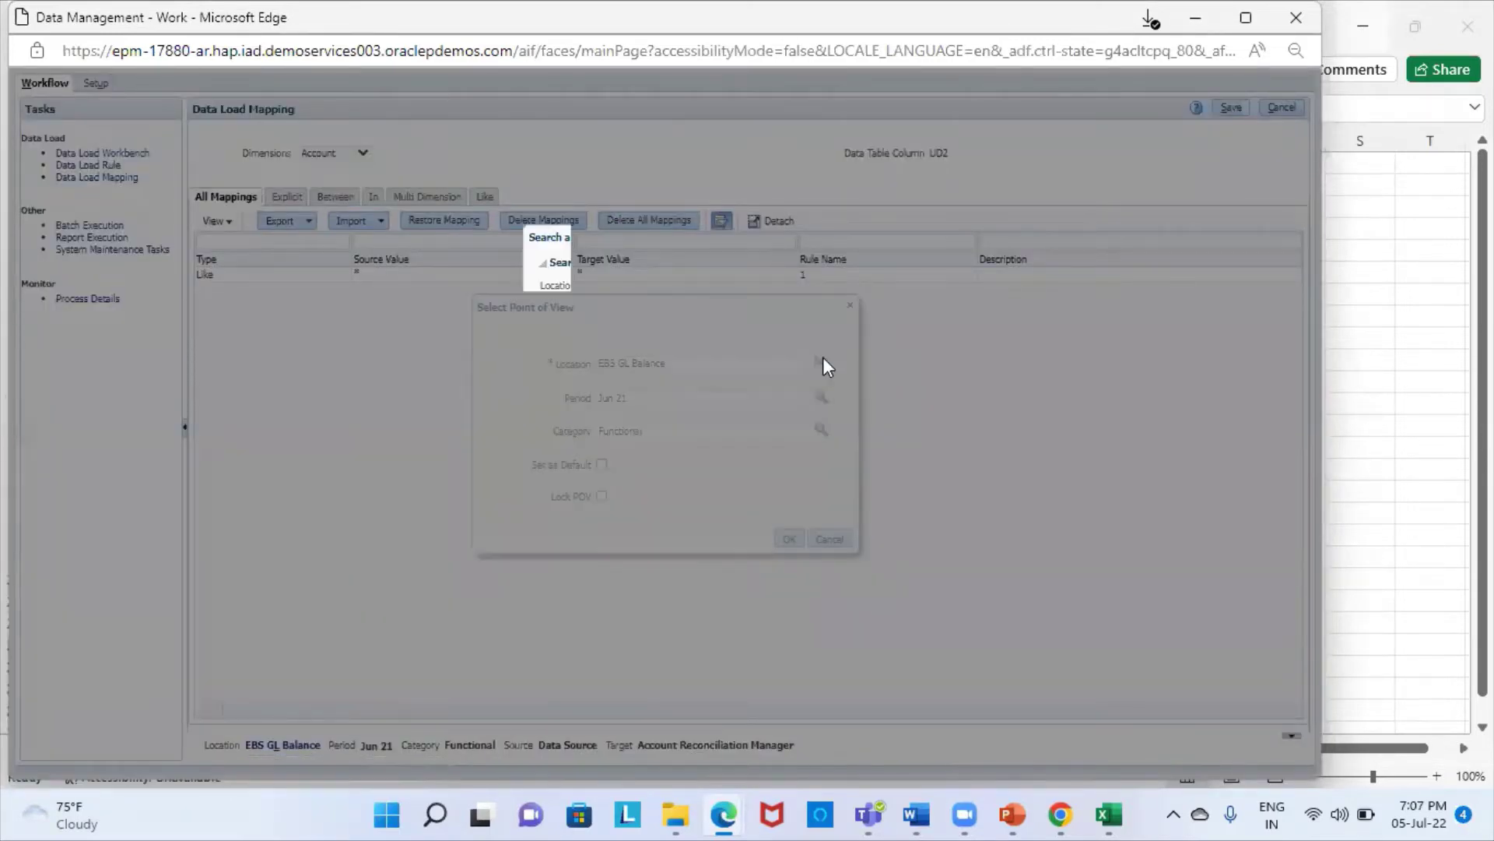
{"action": "left_click", "coordinate": [764, 311]}
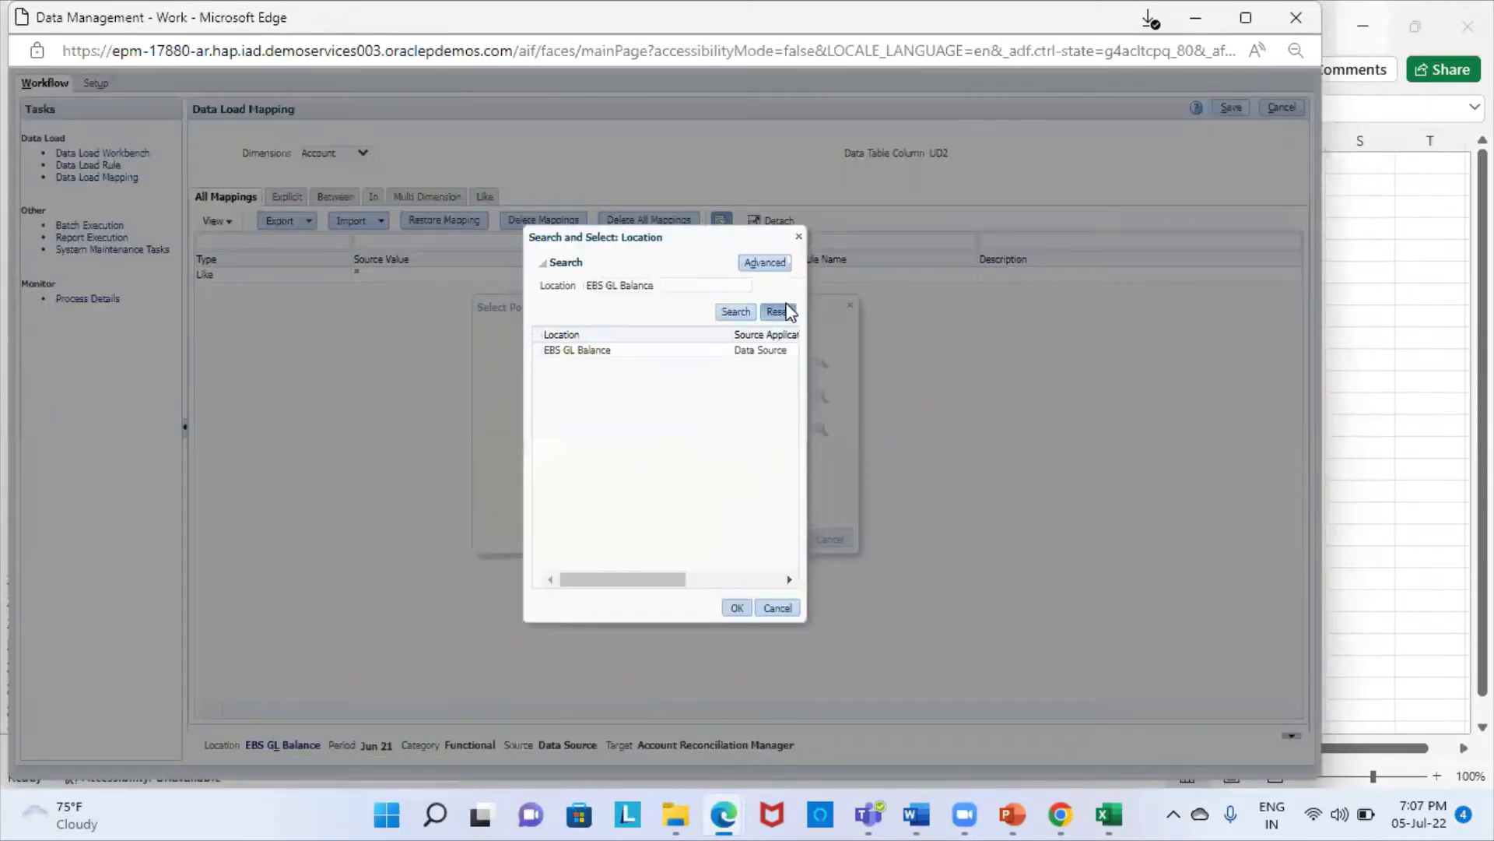
{"action": "left_click", "coordinate": [722, 311]}
{"action": "scroll", "coordinate": [713, 422], "scroll_direction": "down", "scroll_amount": 2}
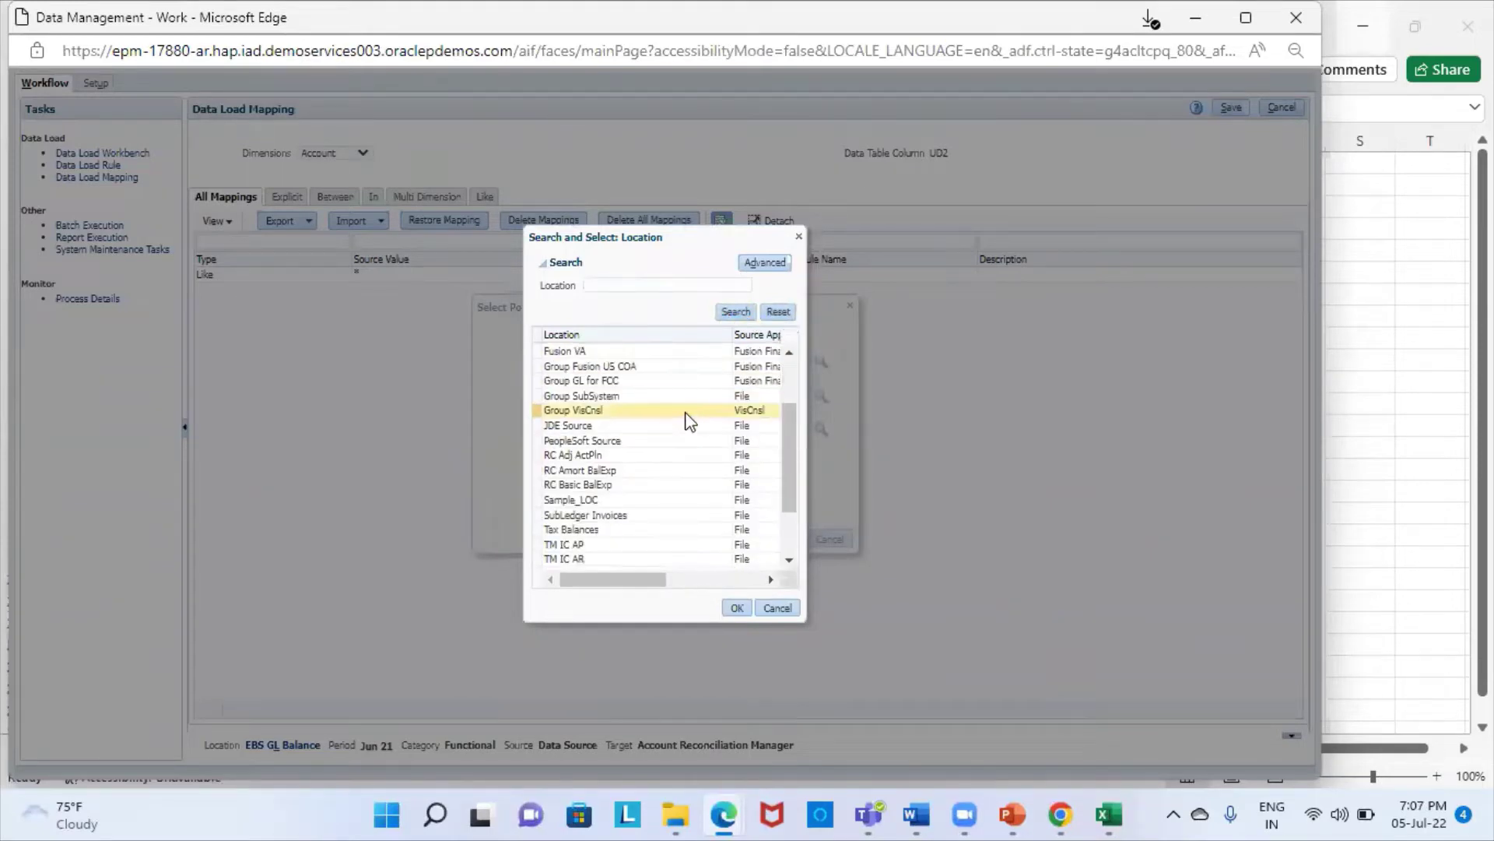
{"action": "left_click", "coordinate": [585, 499]}
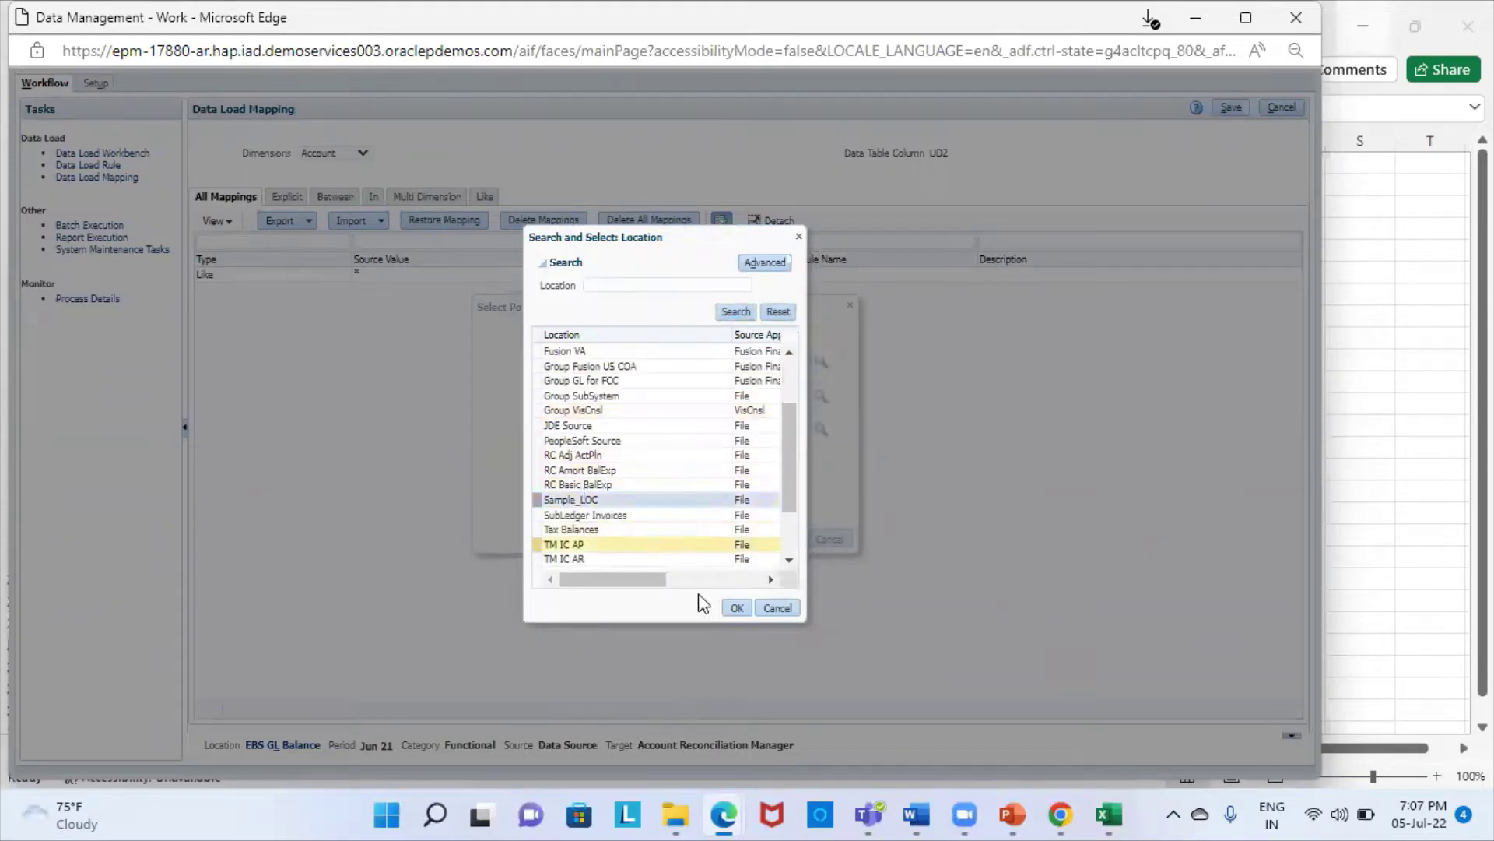
{"action": "left_click", "coordinate": [739, 608]}
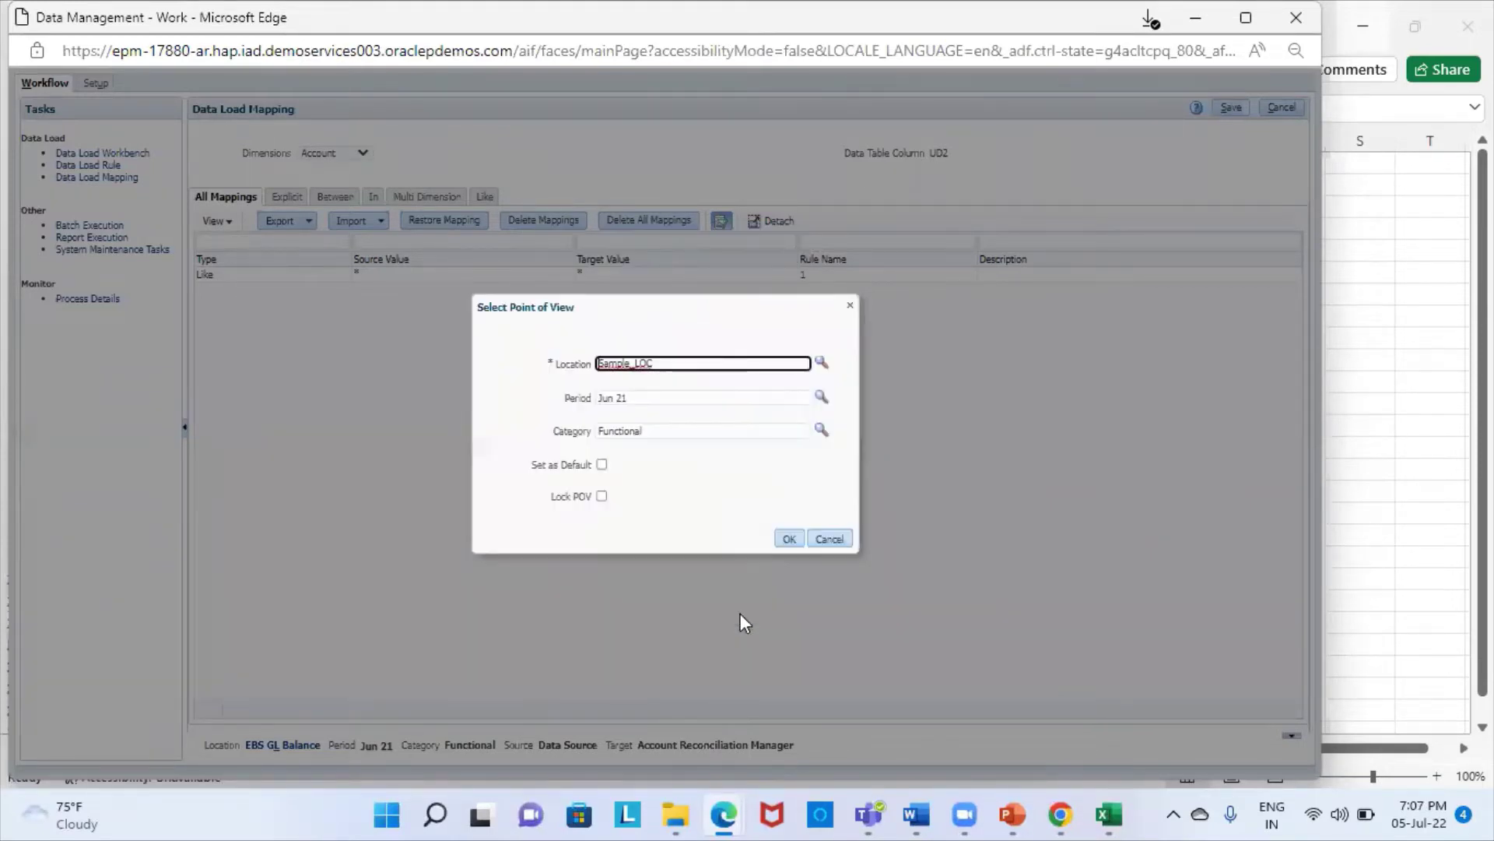
{"action": "left_click", "coordinate": [774, 539]}
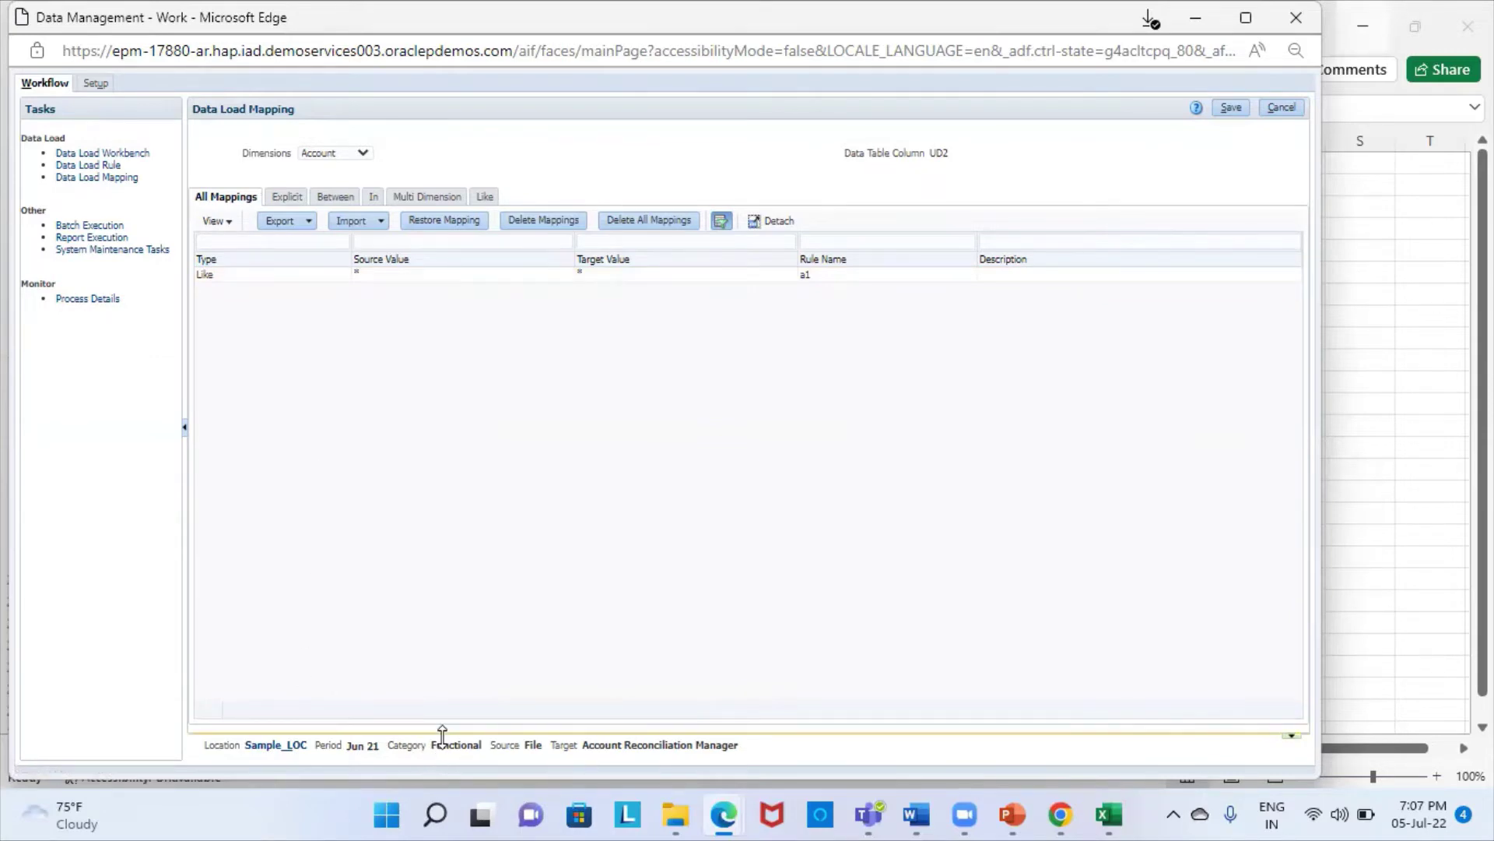
Step: Review the data load mappings of the Account, Company, Data, Profile and Source Type dimensions for Sample_LOC, and save them
{"action": "left_click", "coordinate": [485, 197]}
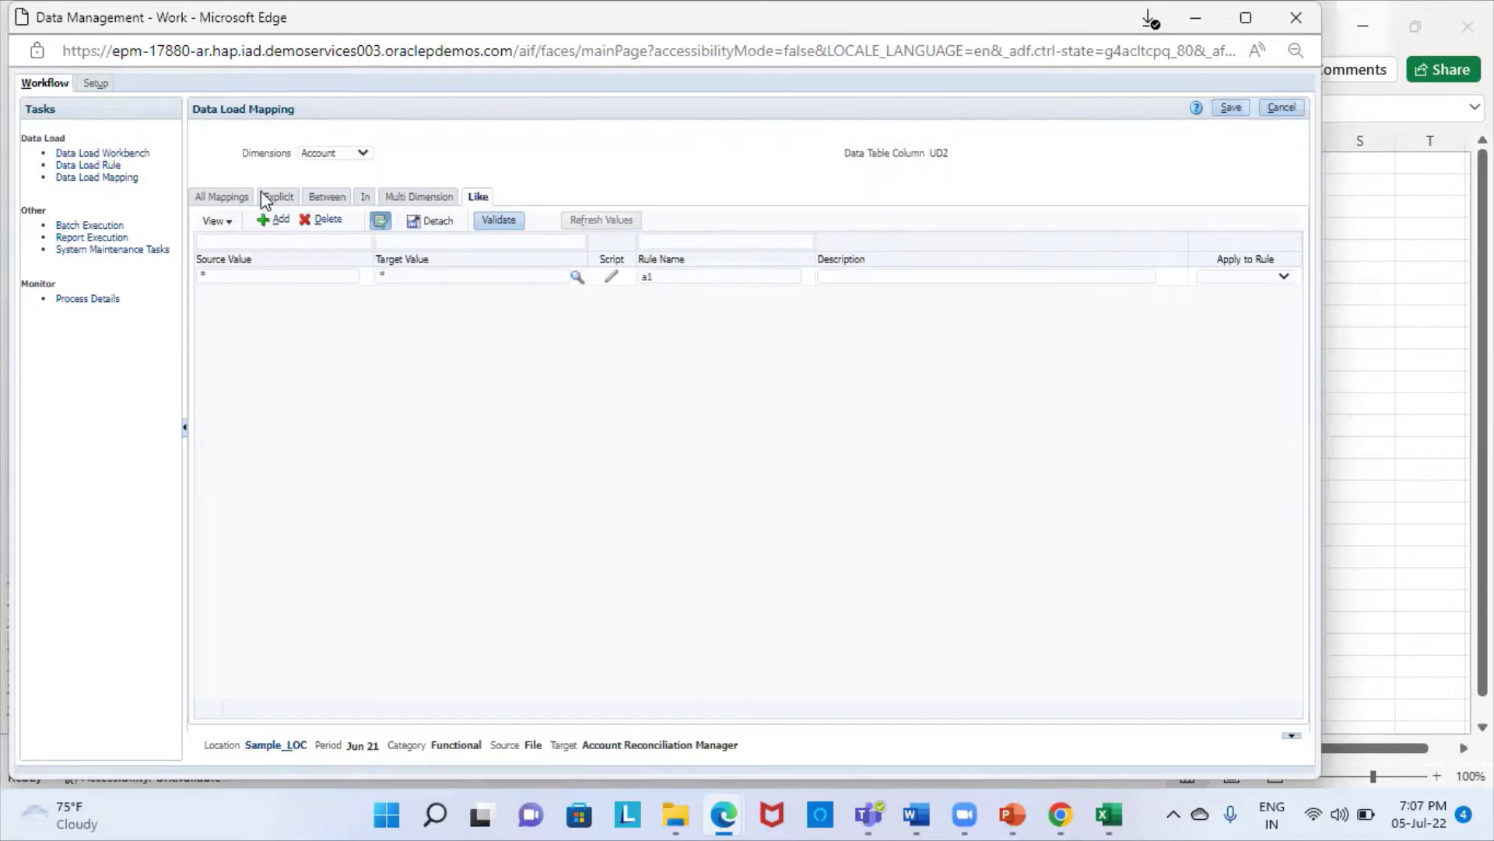
{"action": "left_click", "coordinate": [231, 199]}
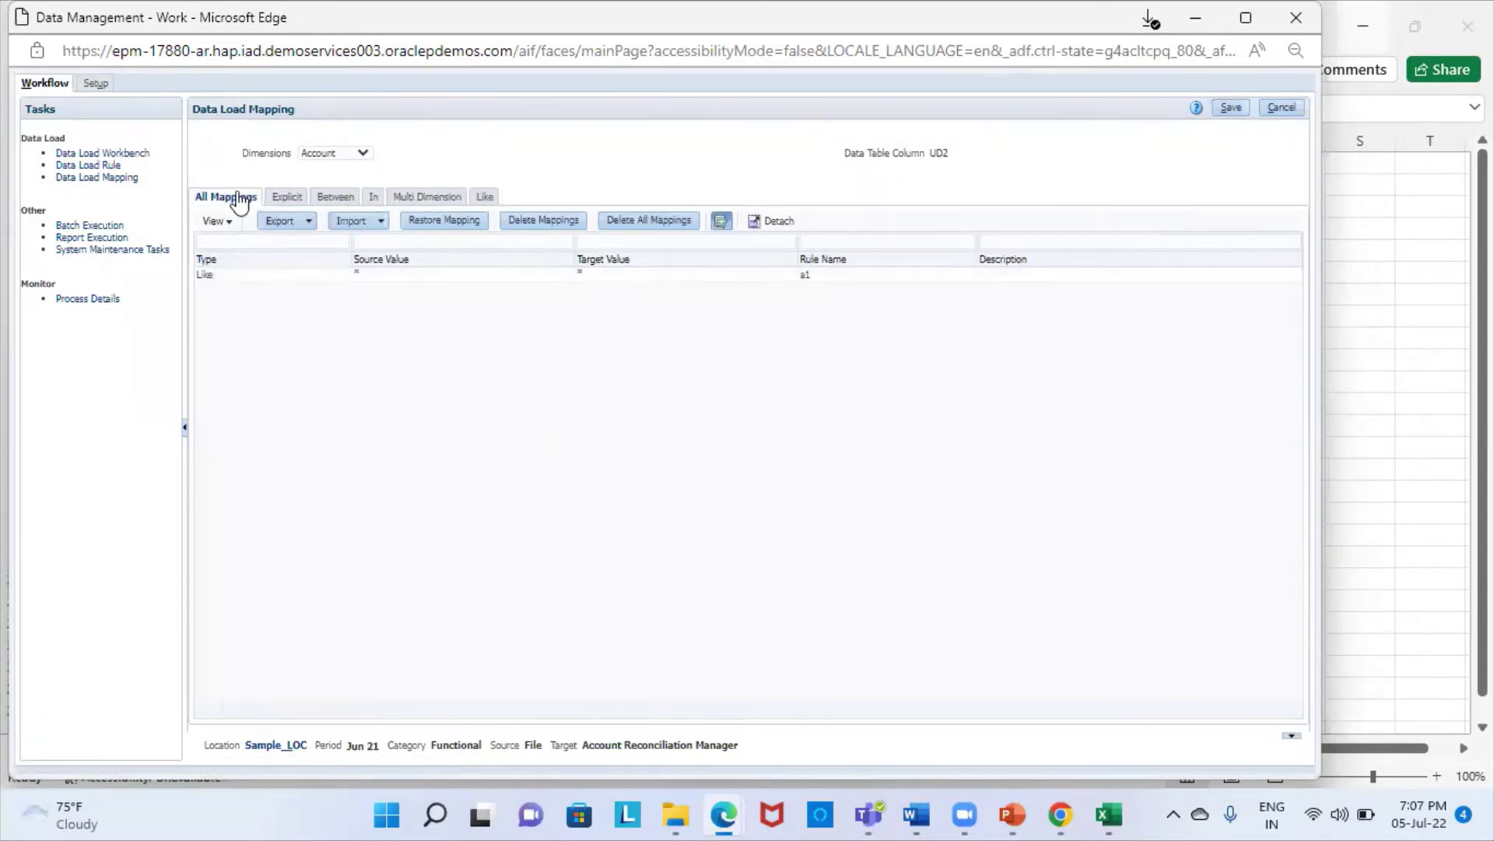
{"action": "left_click", "coordinate": [355, 154]}
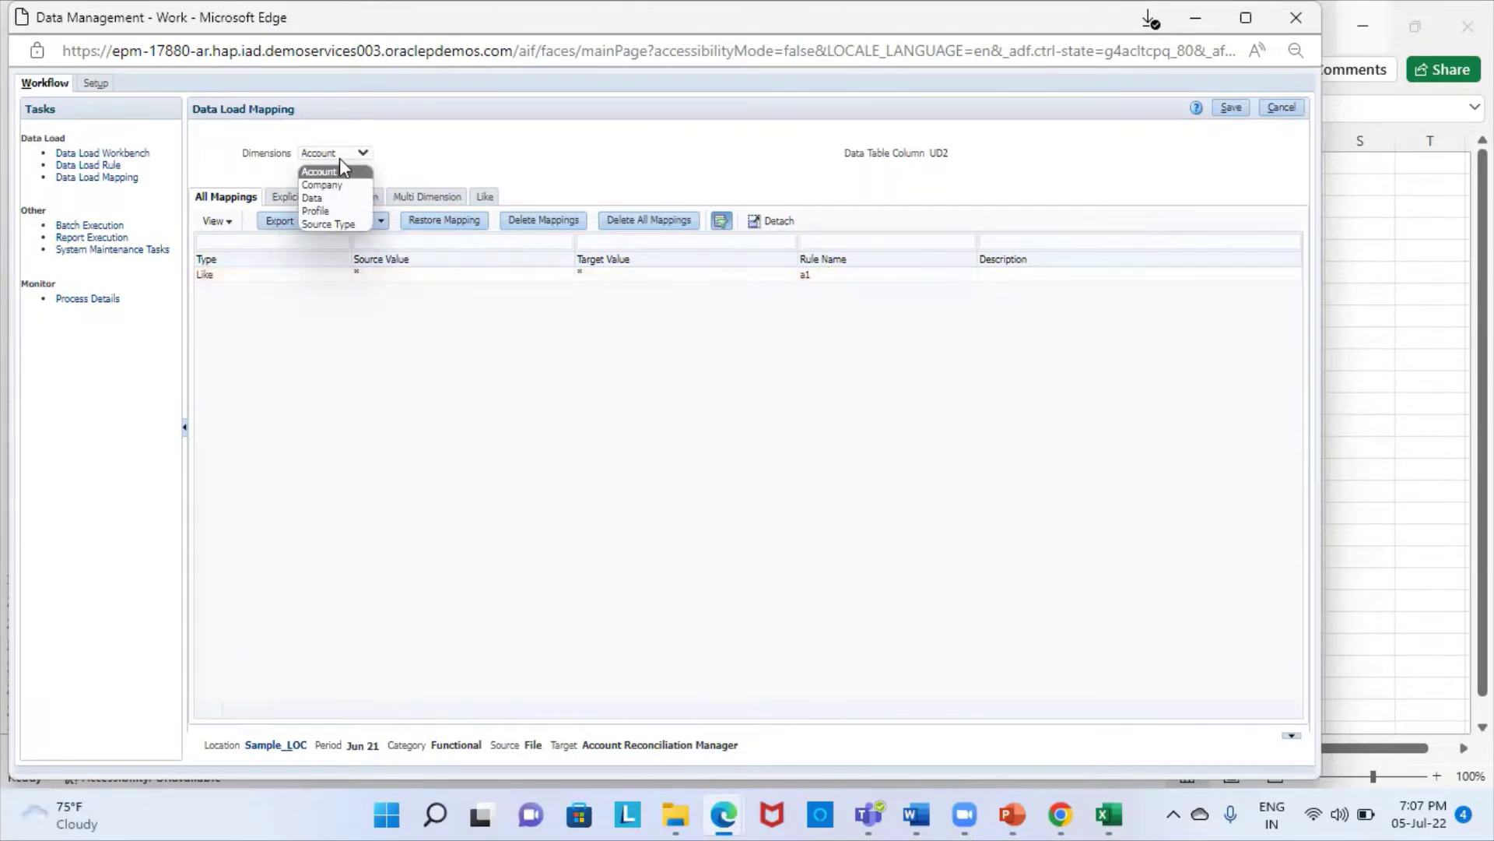
{"action": "left_click", "coordinate": [327, 185]}
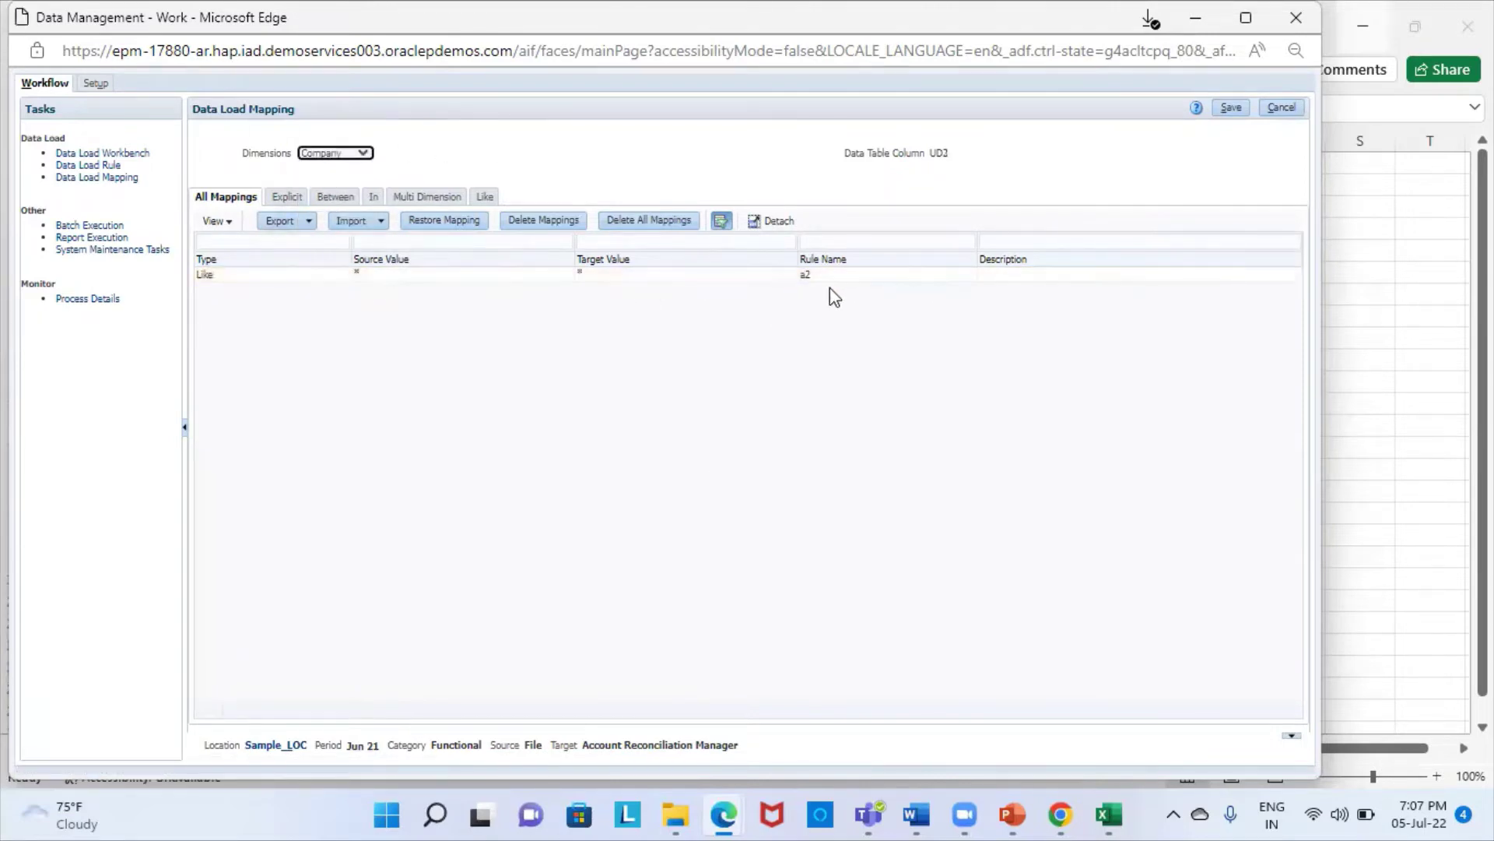
{"action": "left_click", "coordinate": [343, 153]}
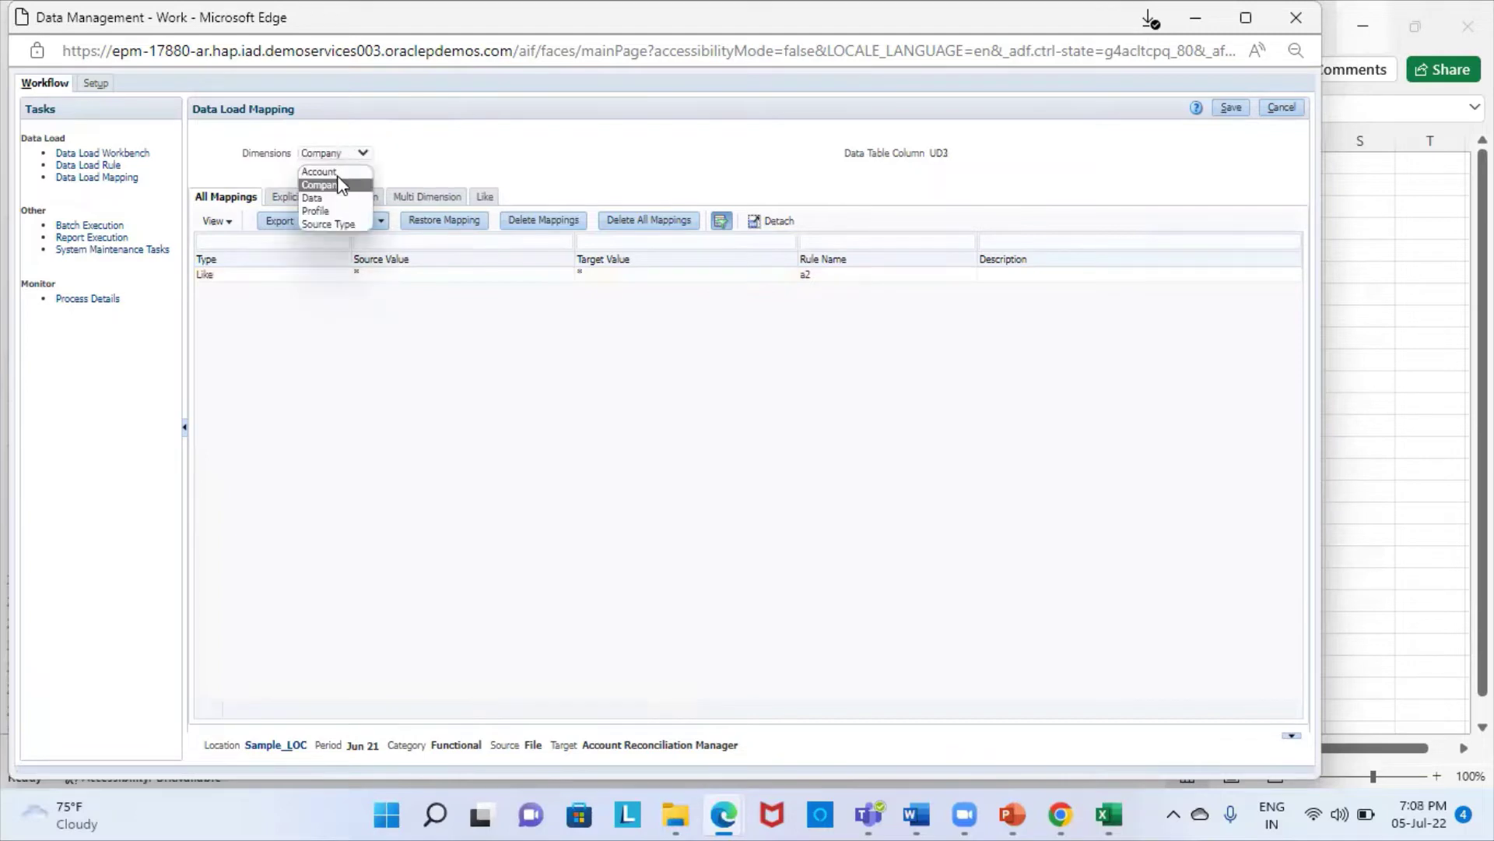
{"action": "left_click", "coordinate": [312, 197]}
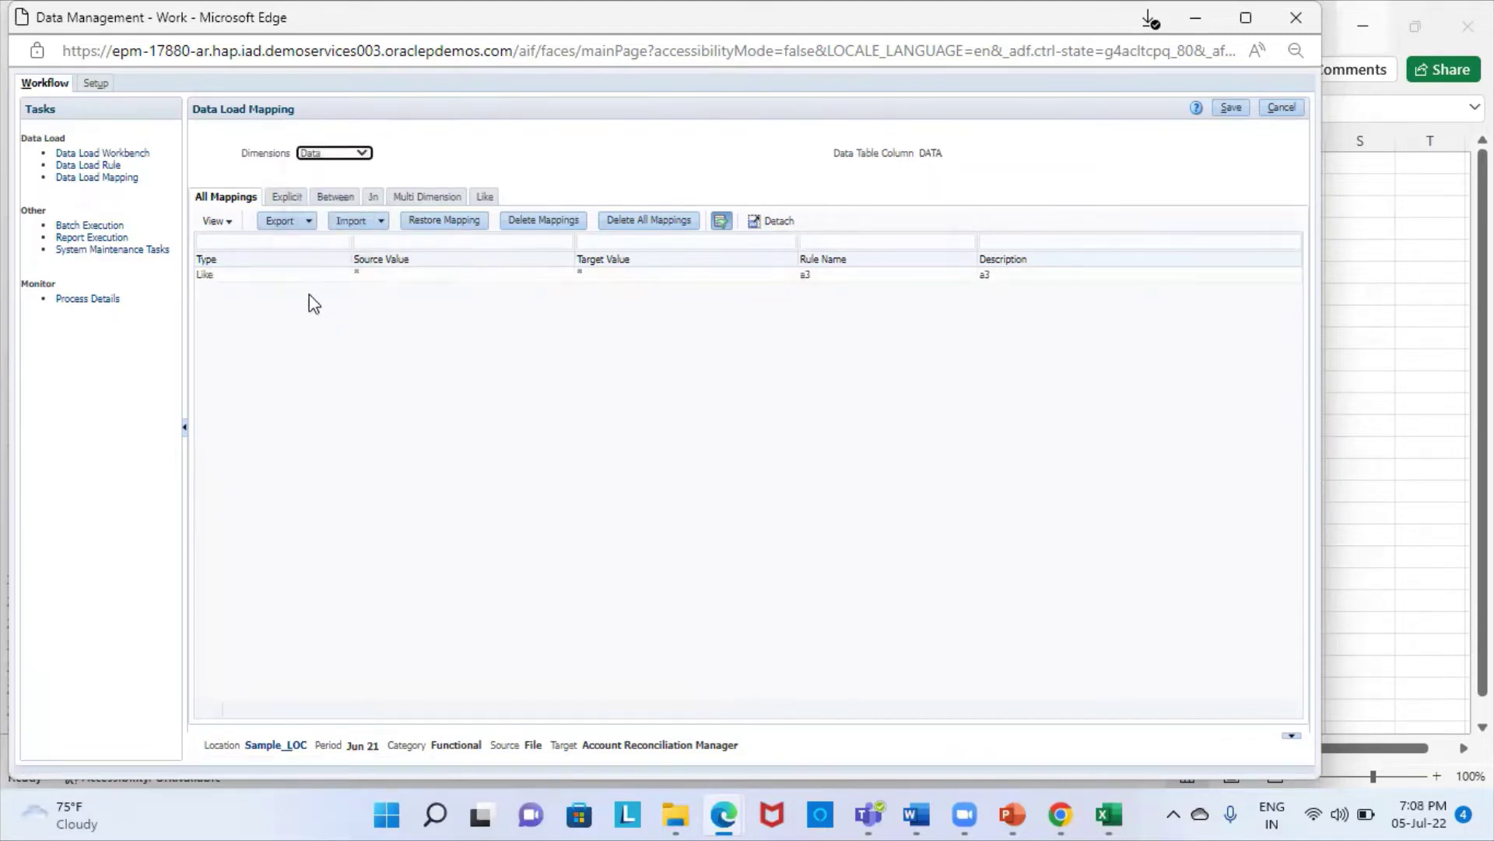
{"action": "left_click", "coordinate": [315, 156]}
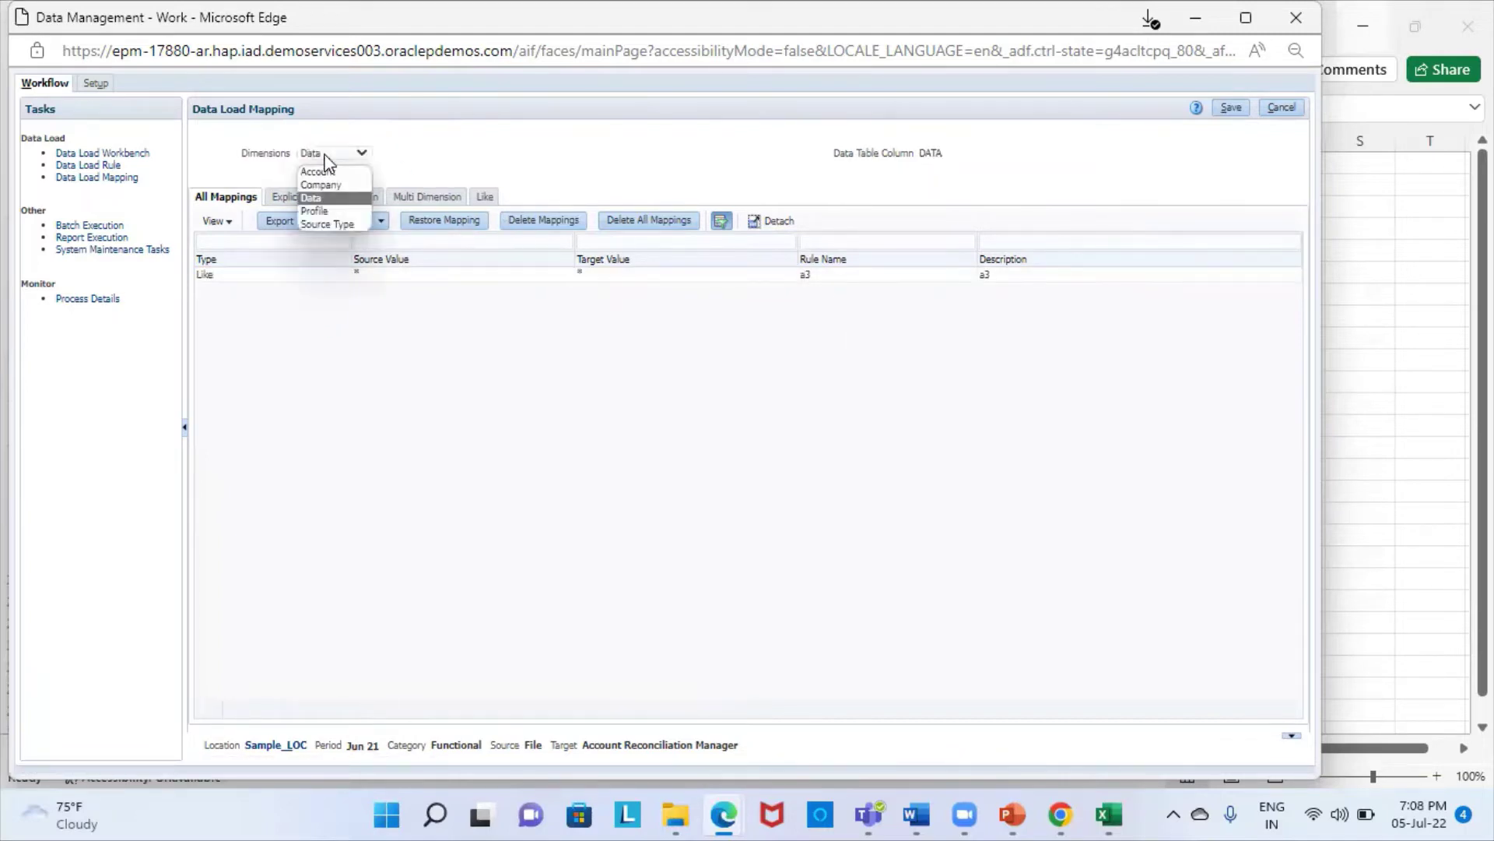
{"action": "left_click", "coordinate": [315, 211]}
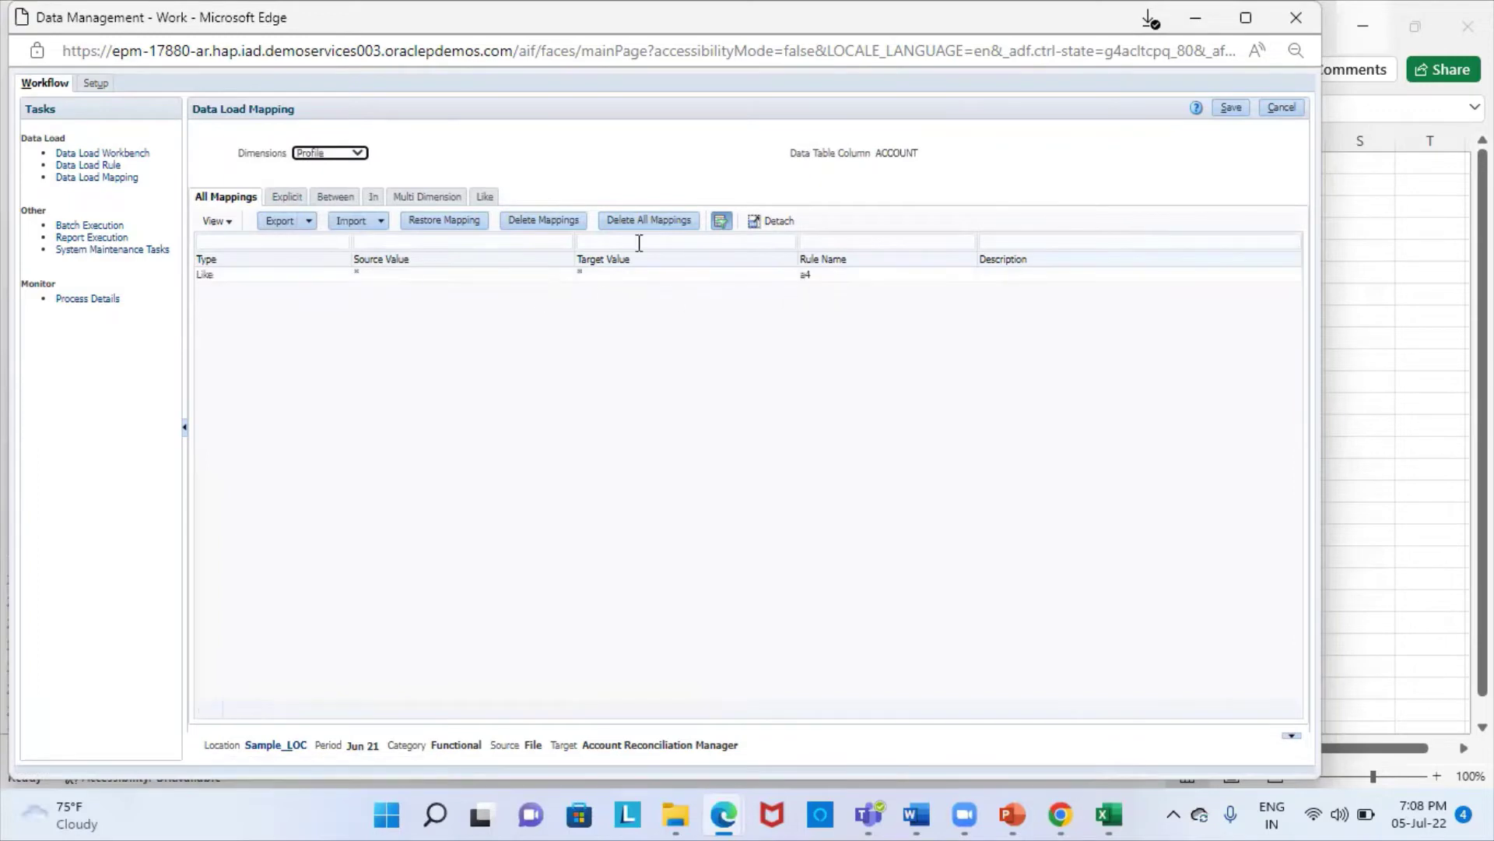
{"action": "left_click", "coordinate": [342, 155]}
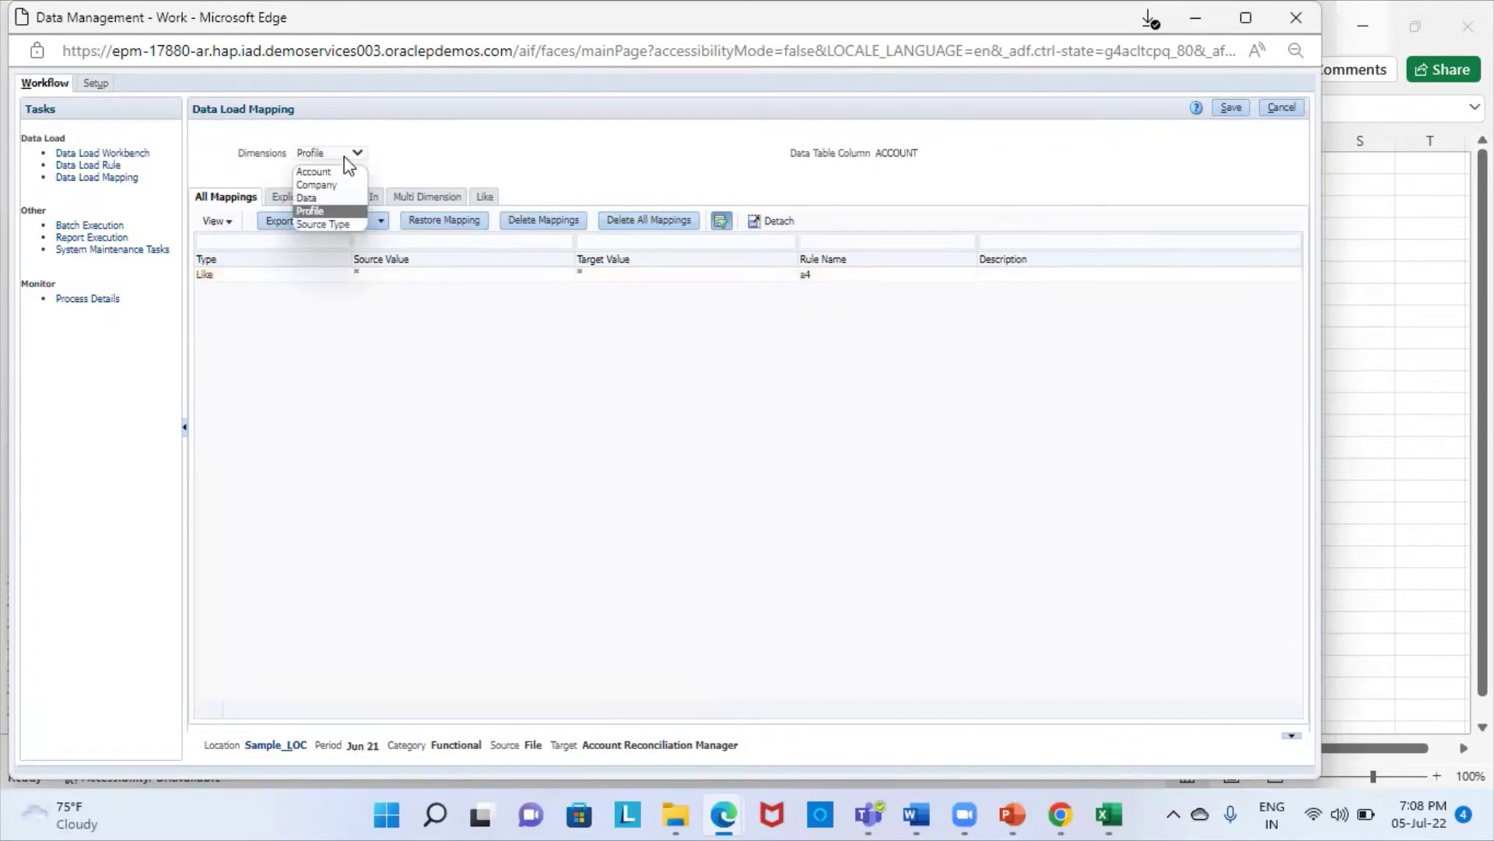
{"action": "left_click", "coordinate": [337, 224]}
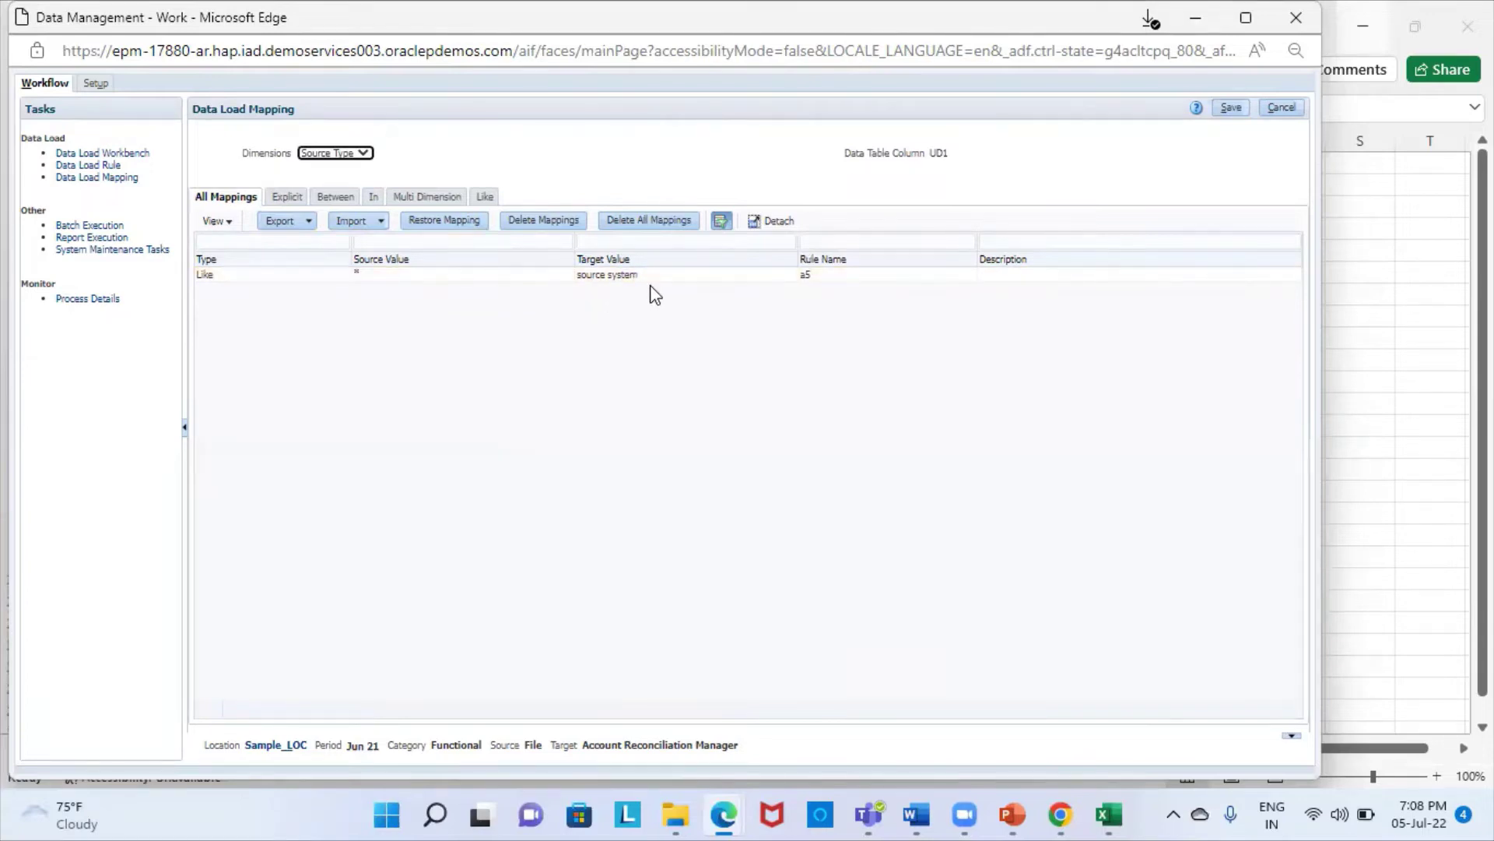
{"action": "left_click", "coordinate": [1246, 106]}
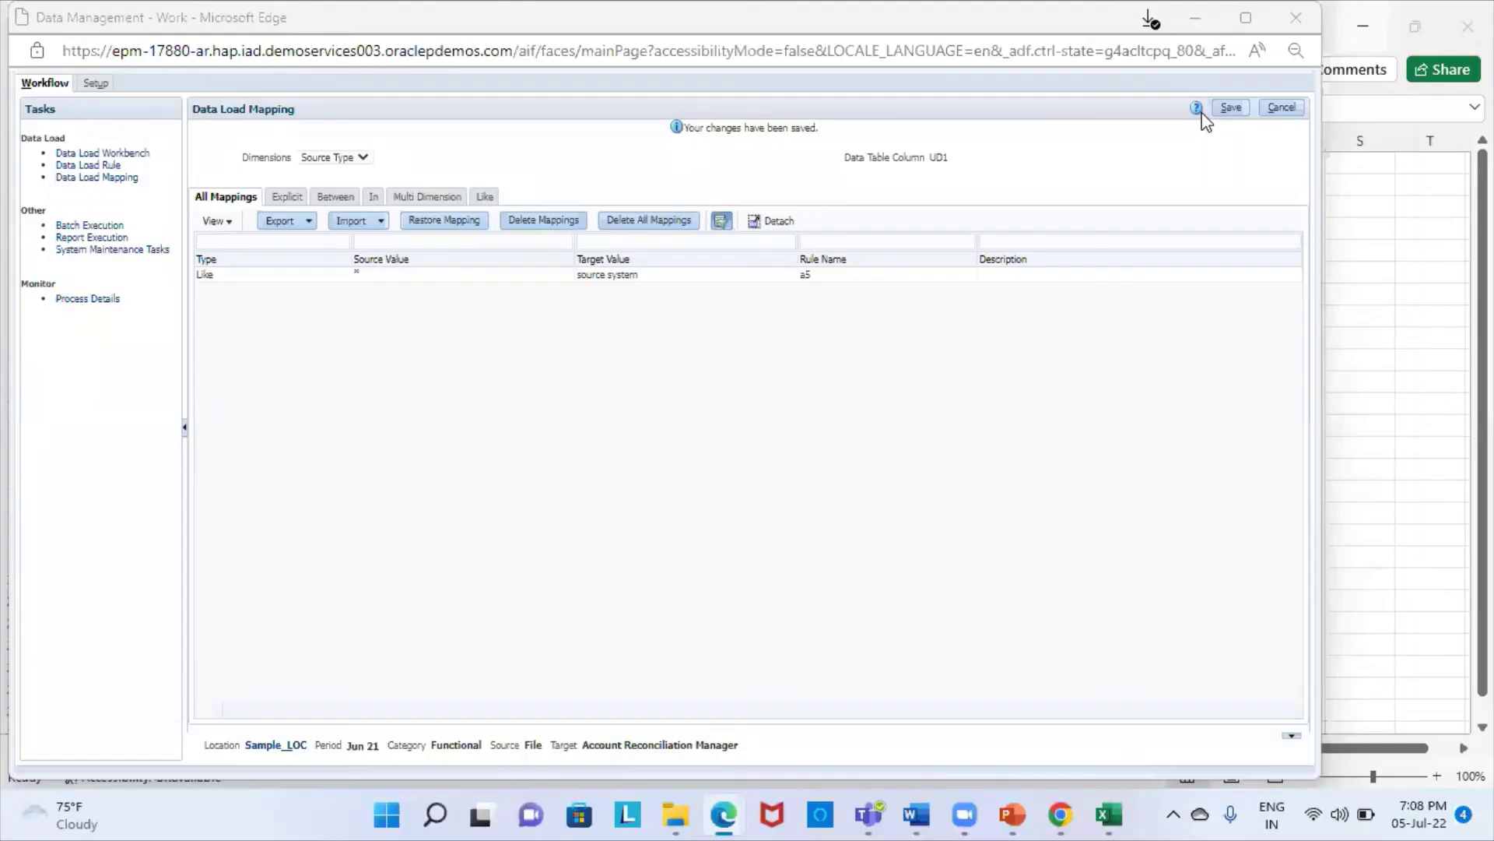
Step: Add a data load rule named Sample_DLR for the Sample_LOC location
{"action": "left_click", "coordinate": [105, 167]}
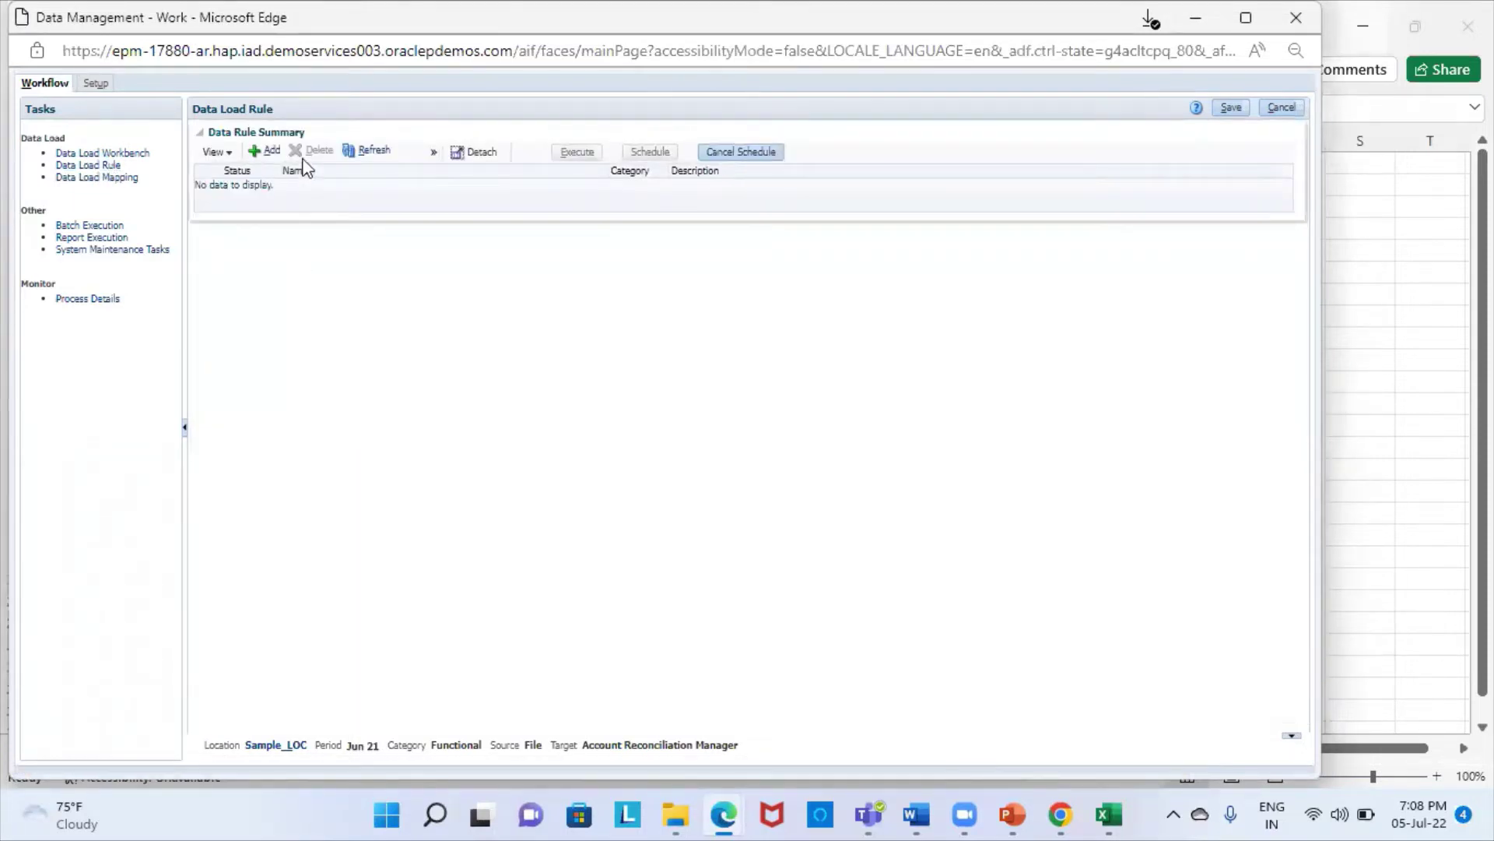
{"action": "left_click", "coordinate": [271, 152]}
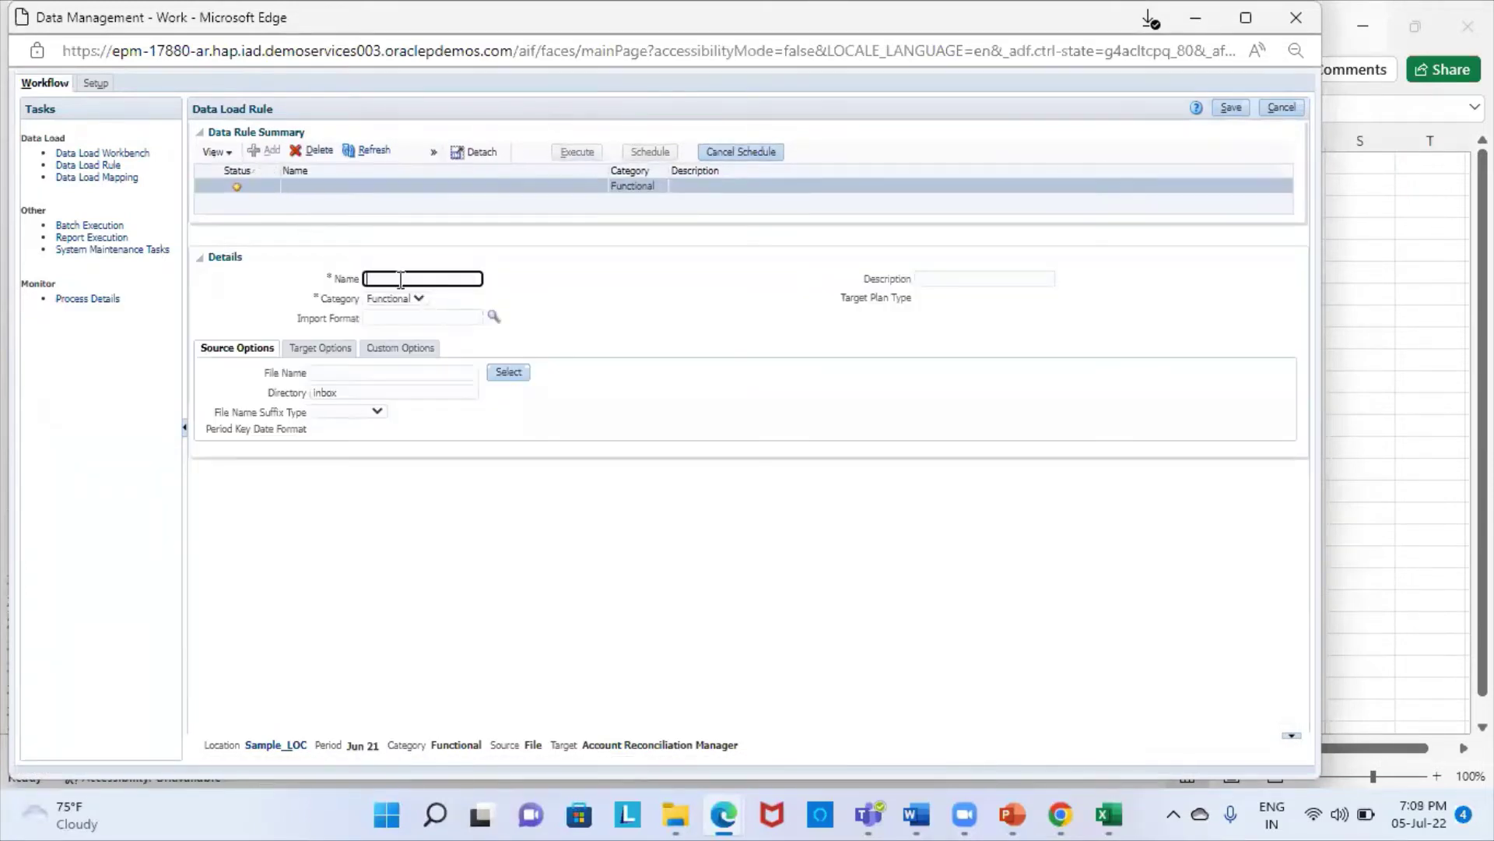
{"action": "left_click", "coordinate": [395, 278]}
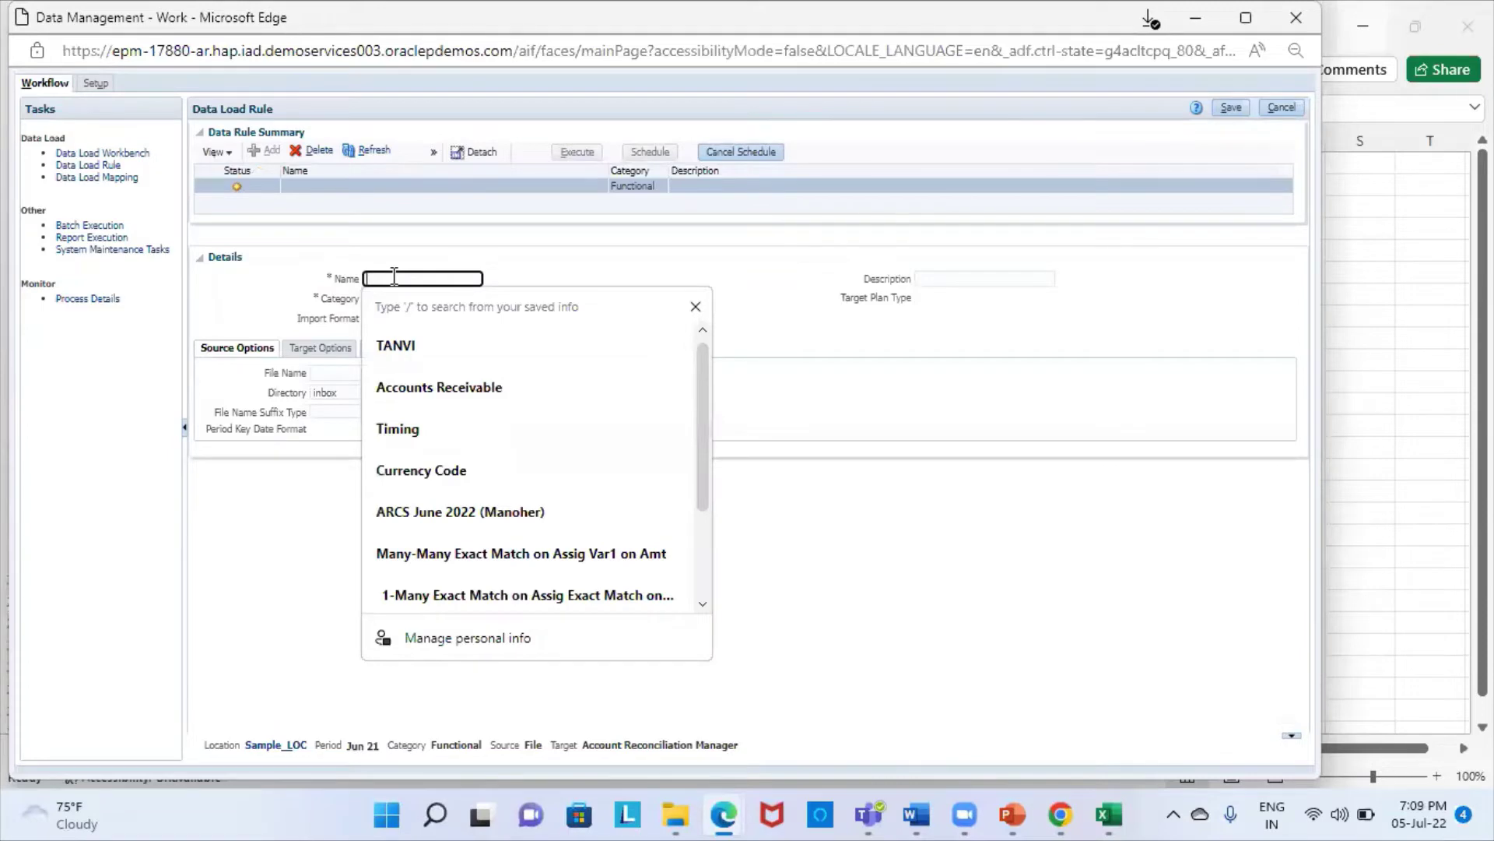
{"action": "type", "text": "S"}
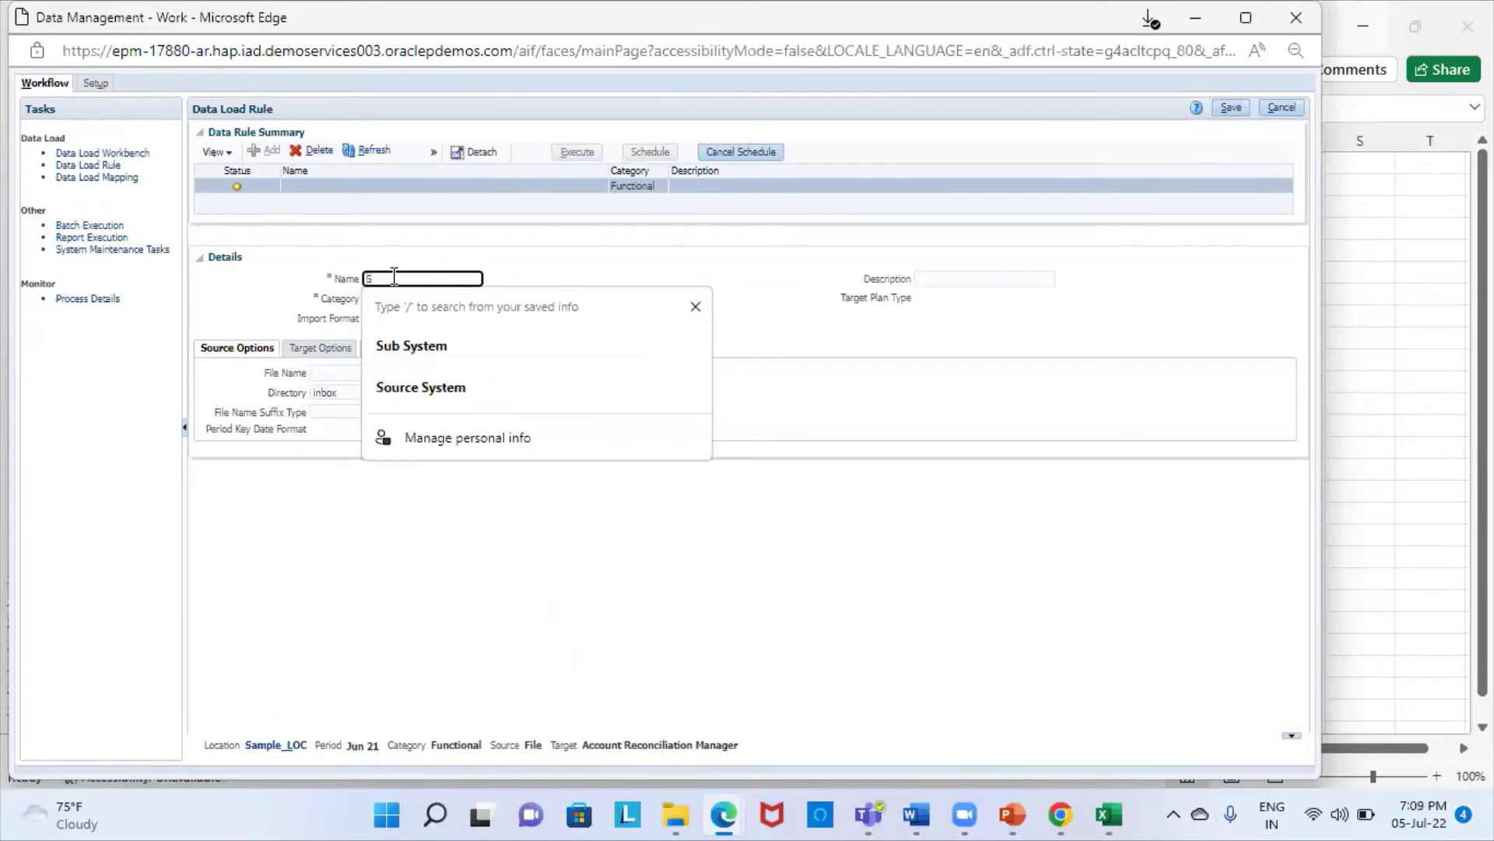
{"action": "type", "text": "ampl"}
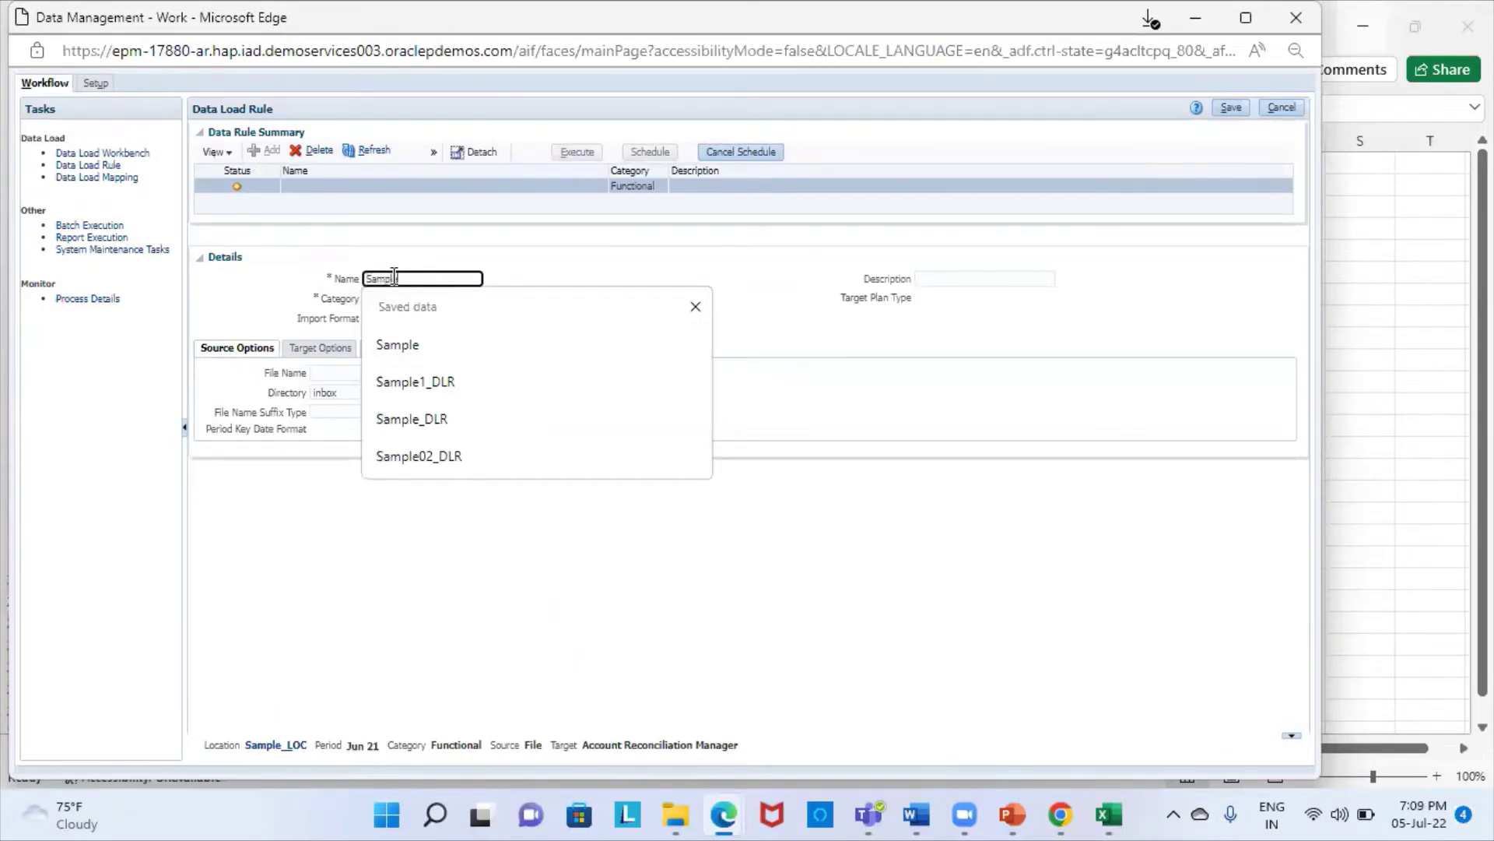
{"action": "type", "text": "e_"}
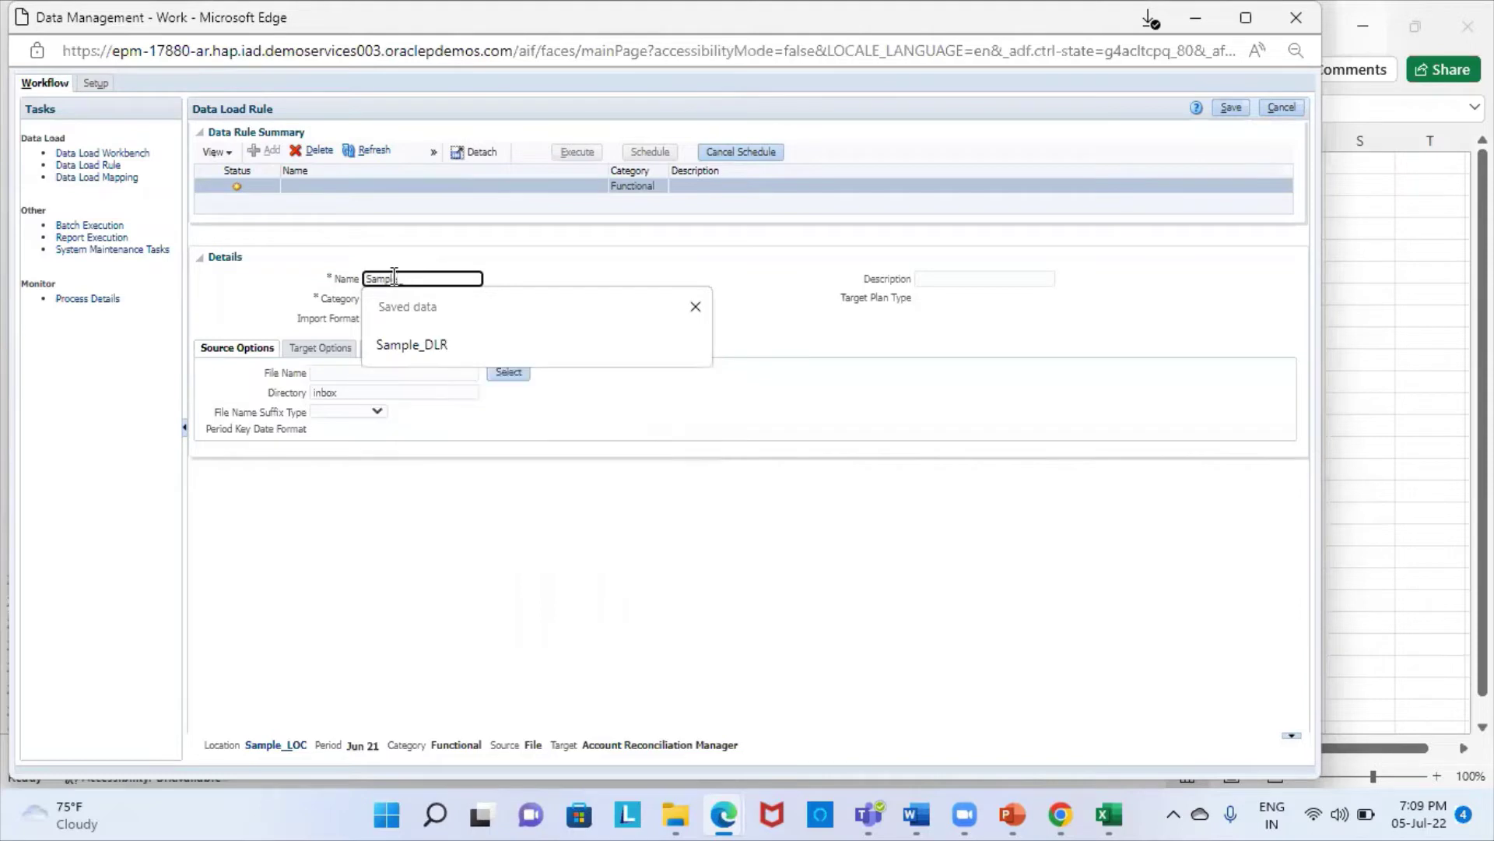
{"action": "type", "text": "DLR"}
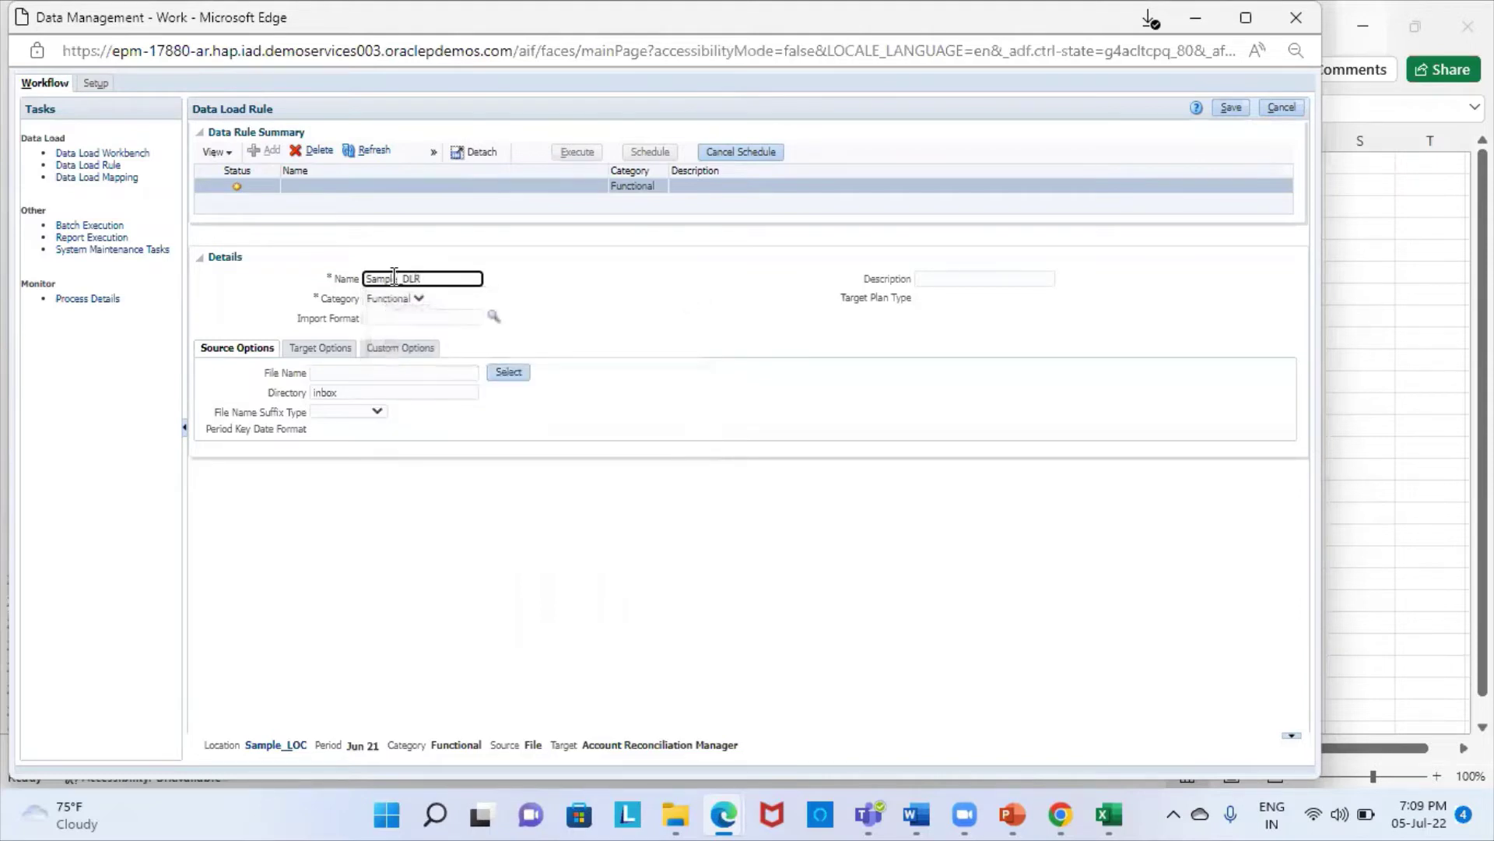
Step: Assign the Sample_IMF import format to the Sample_DLR rule
{"action": "left_click", "coordinate": [493, 318]}
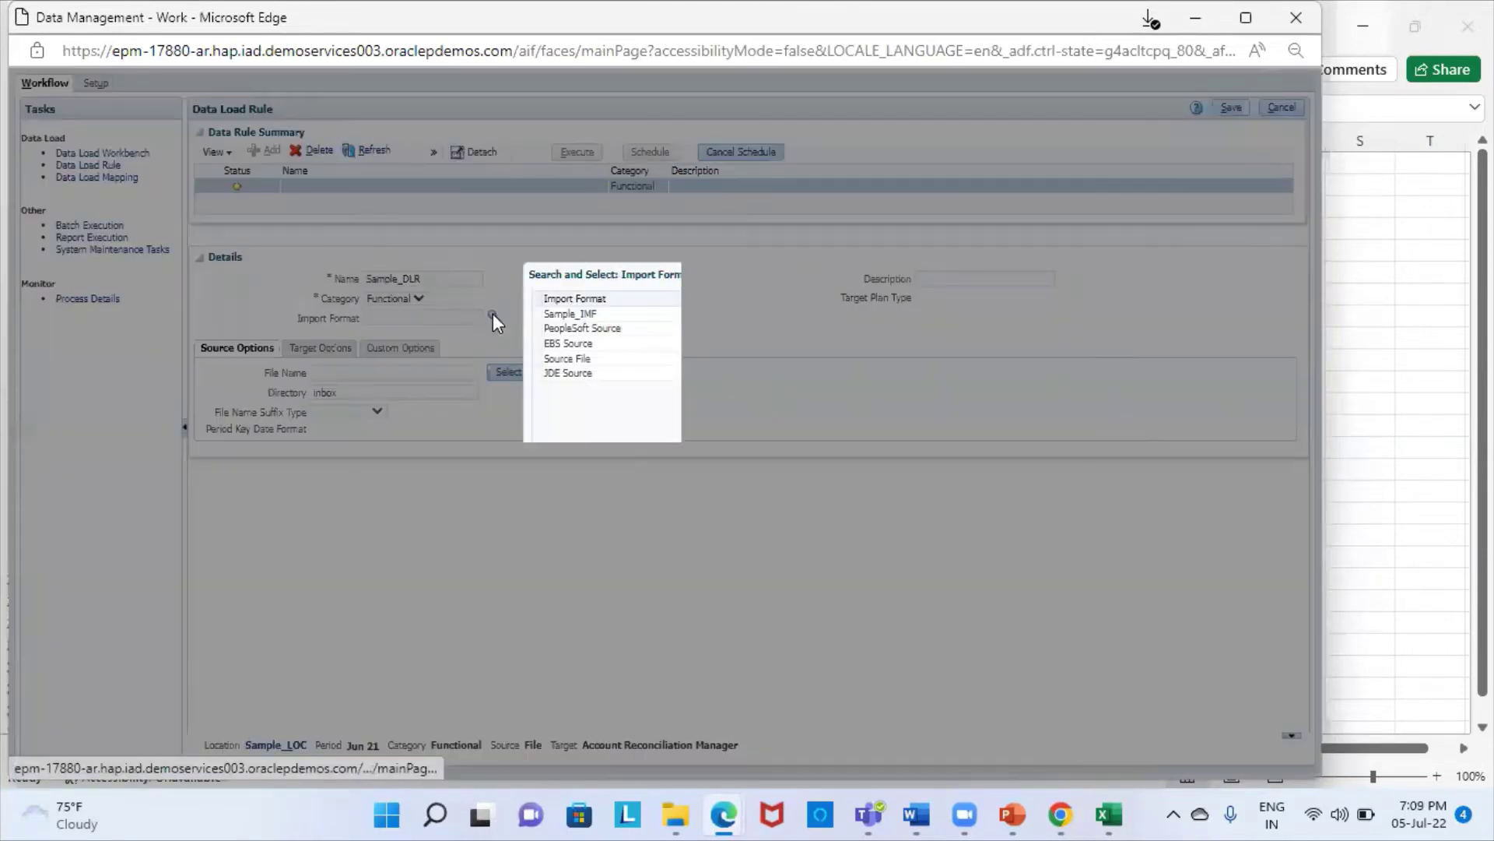
{"action": "left_click", "coordinate": [604, 314]}
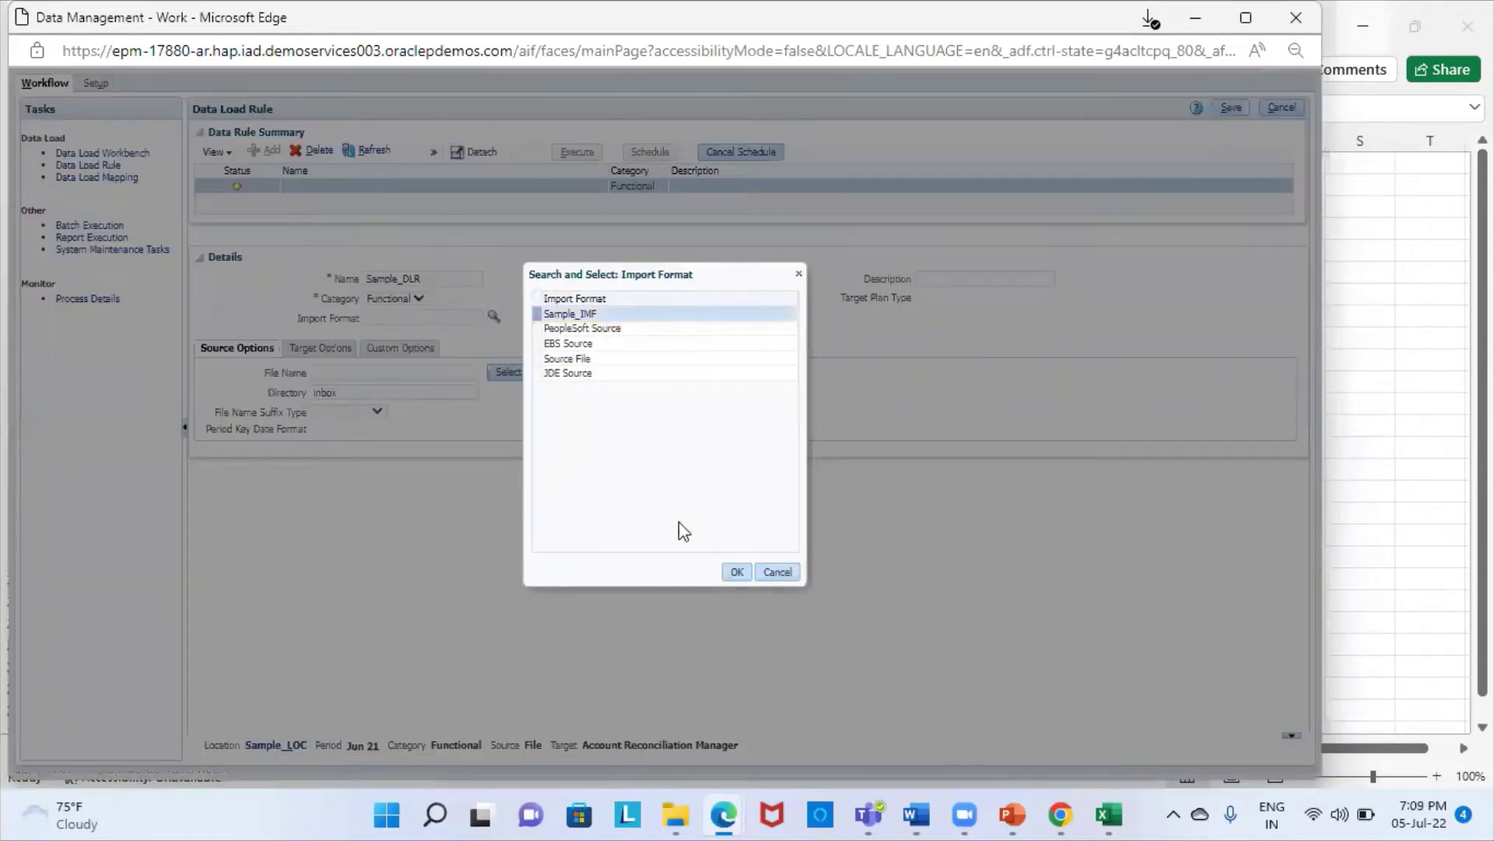
{"action": "left_click", "coordinate": [740, 576]}
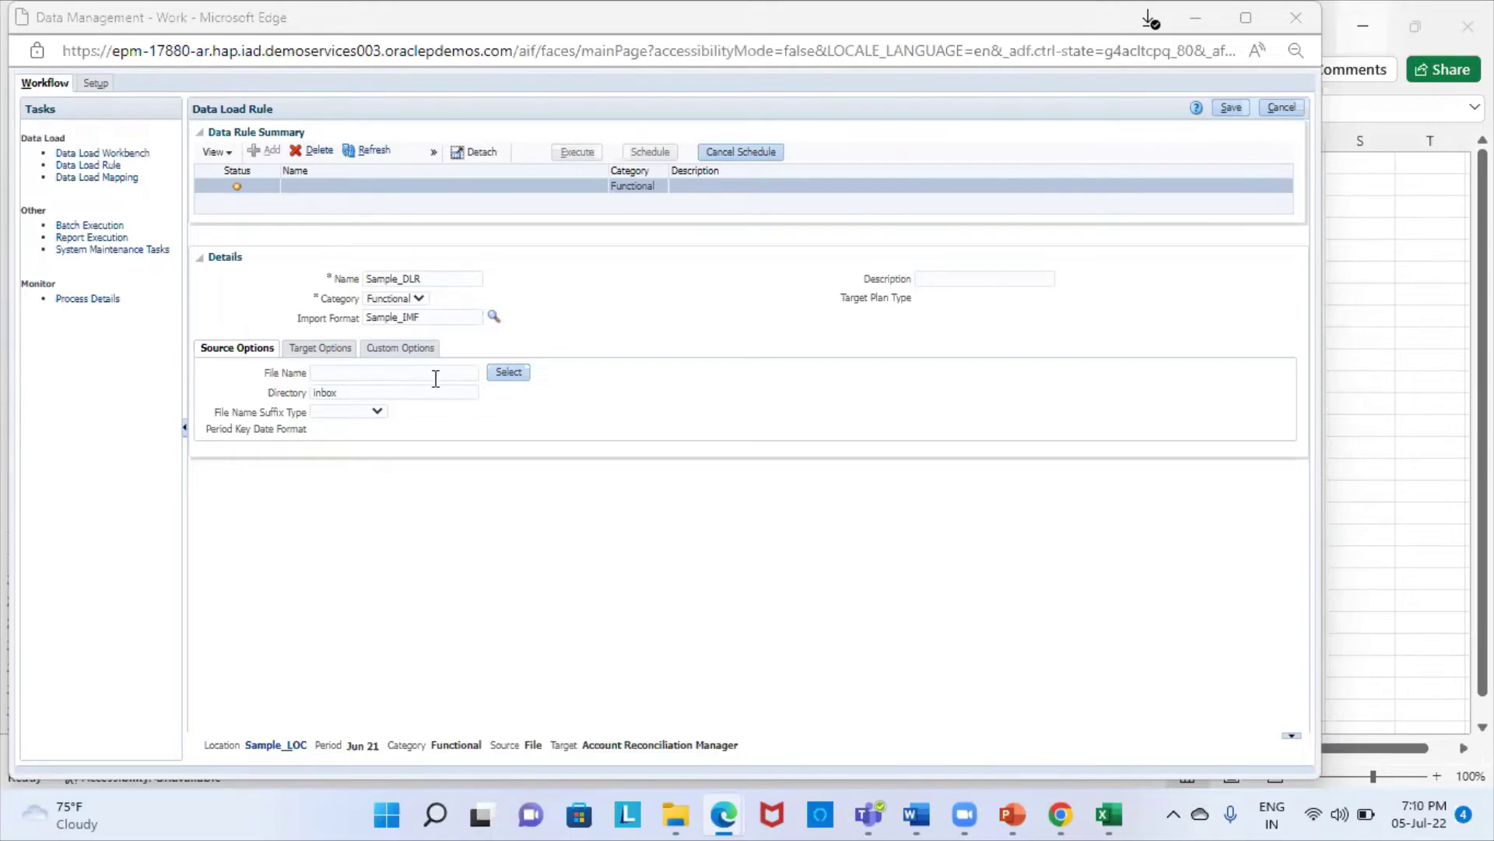
Step: Create a folder named Multi-Range under the inbox from the rule's source file selection, and open that folder
{"action": "left_click", "coordinate": [507, 373]}
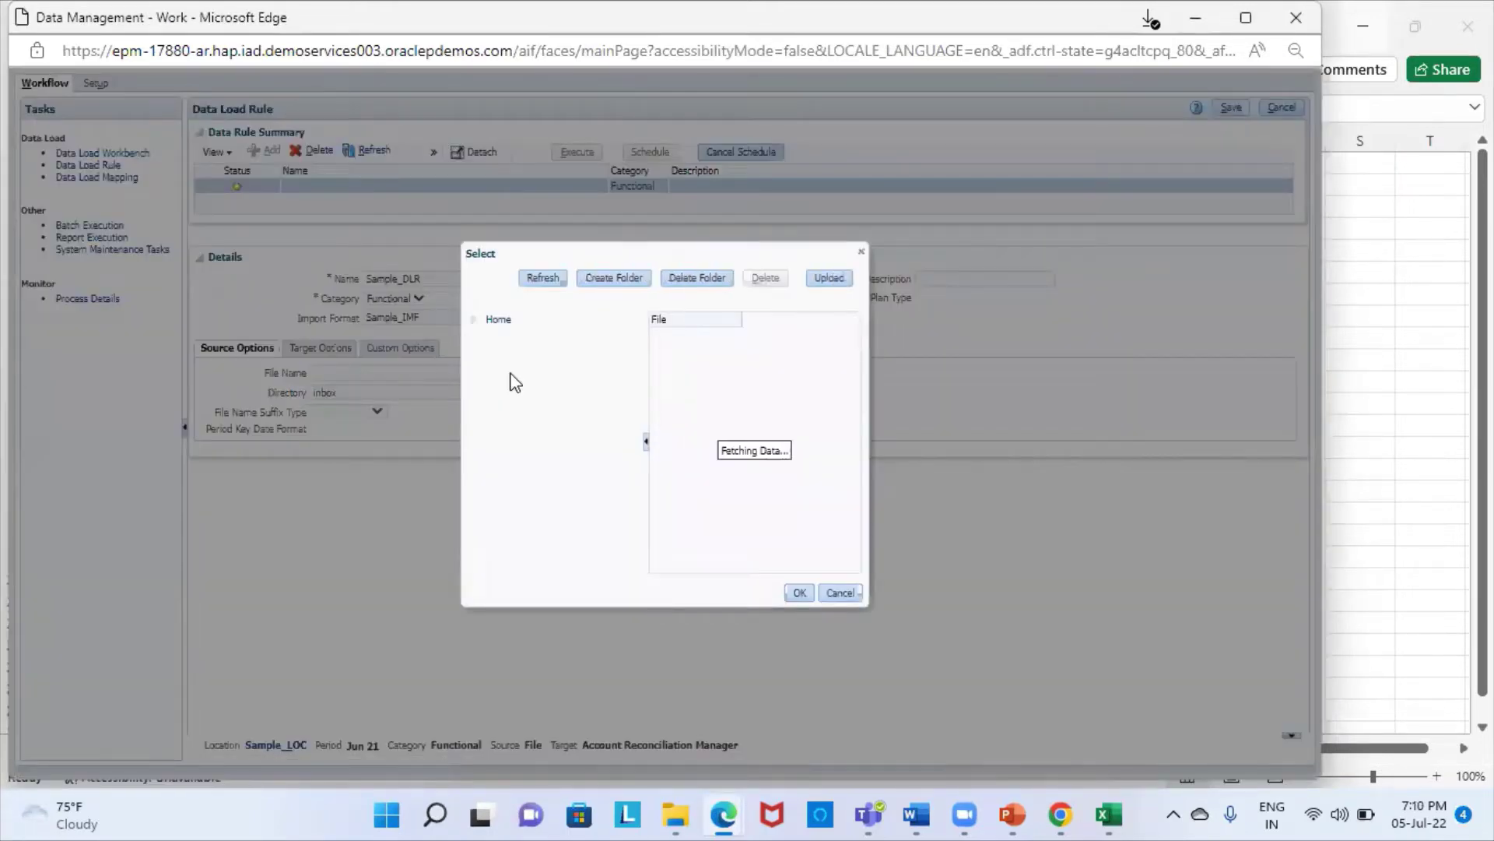
{"action": "left_click", "coordinate": [619, 277]}
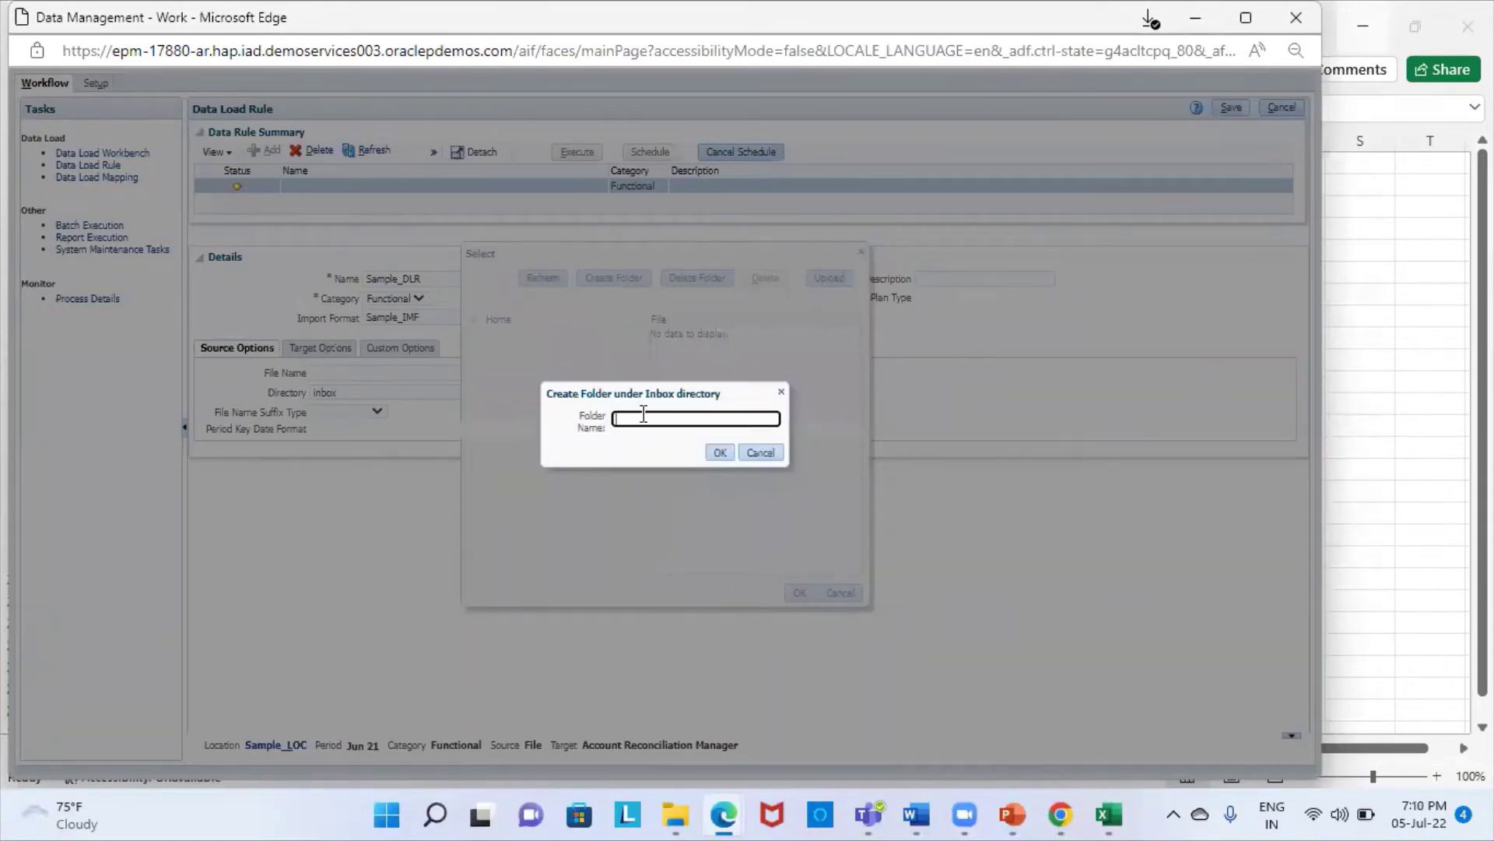
{"action": "type", "text": "M"}
{"action": "type", "text": "ult"}
{"action": "type", "text": "i-Plan"}
{"action": "type", "text": "ge"}
{"action": "left_click", "coordinate": [718, 453]}
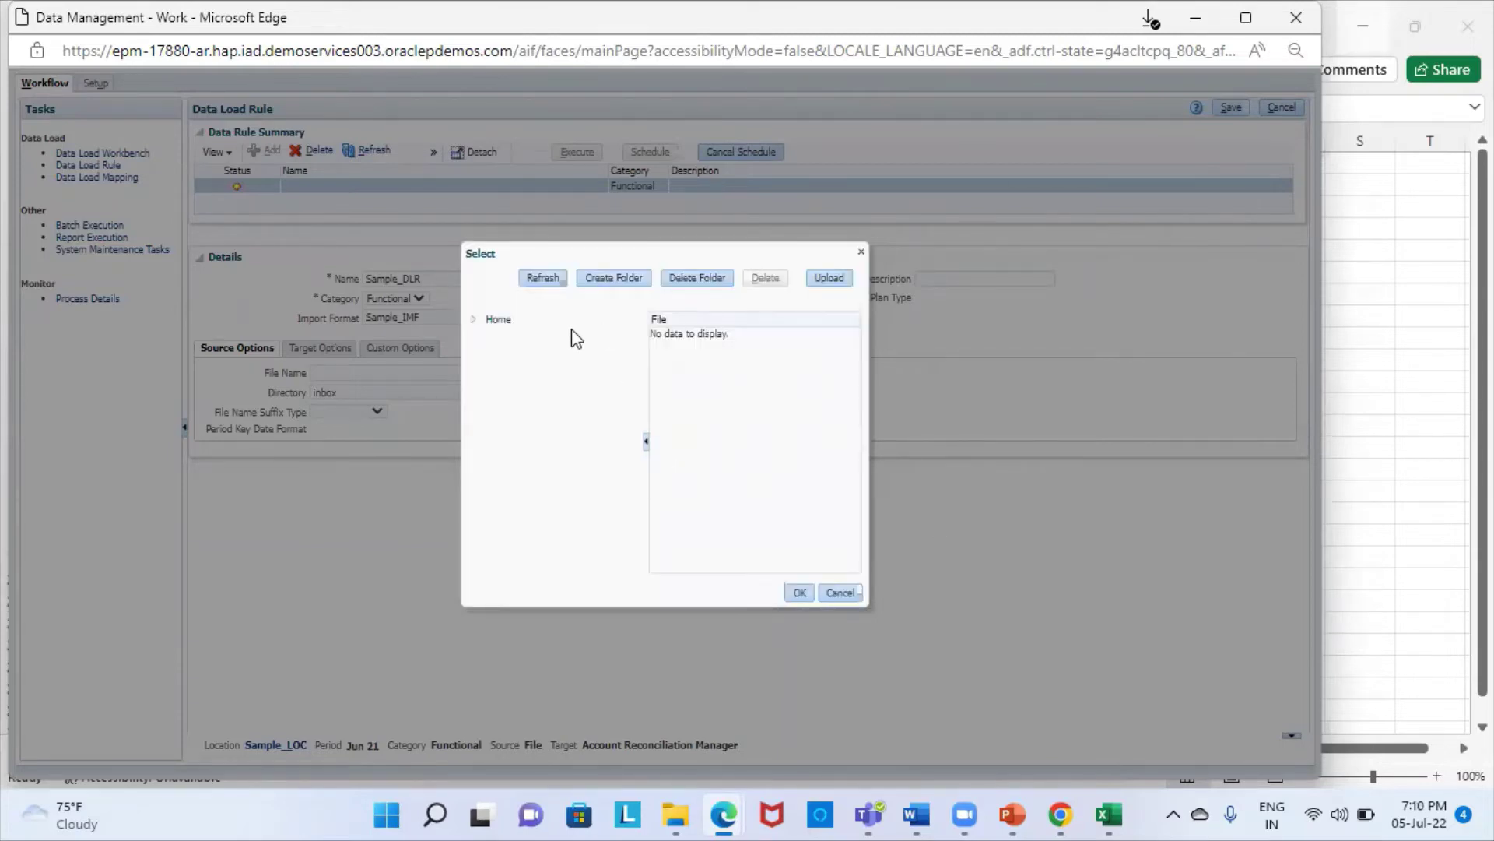
{"action": "left_click", "coordinate": [474, 320]}
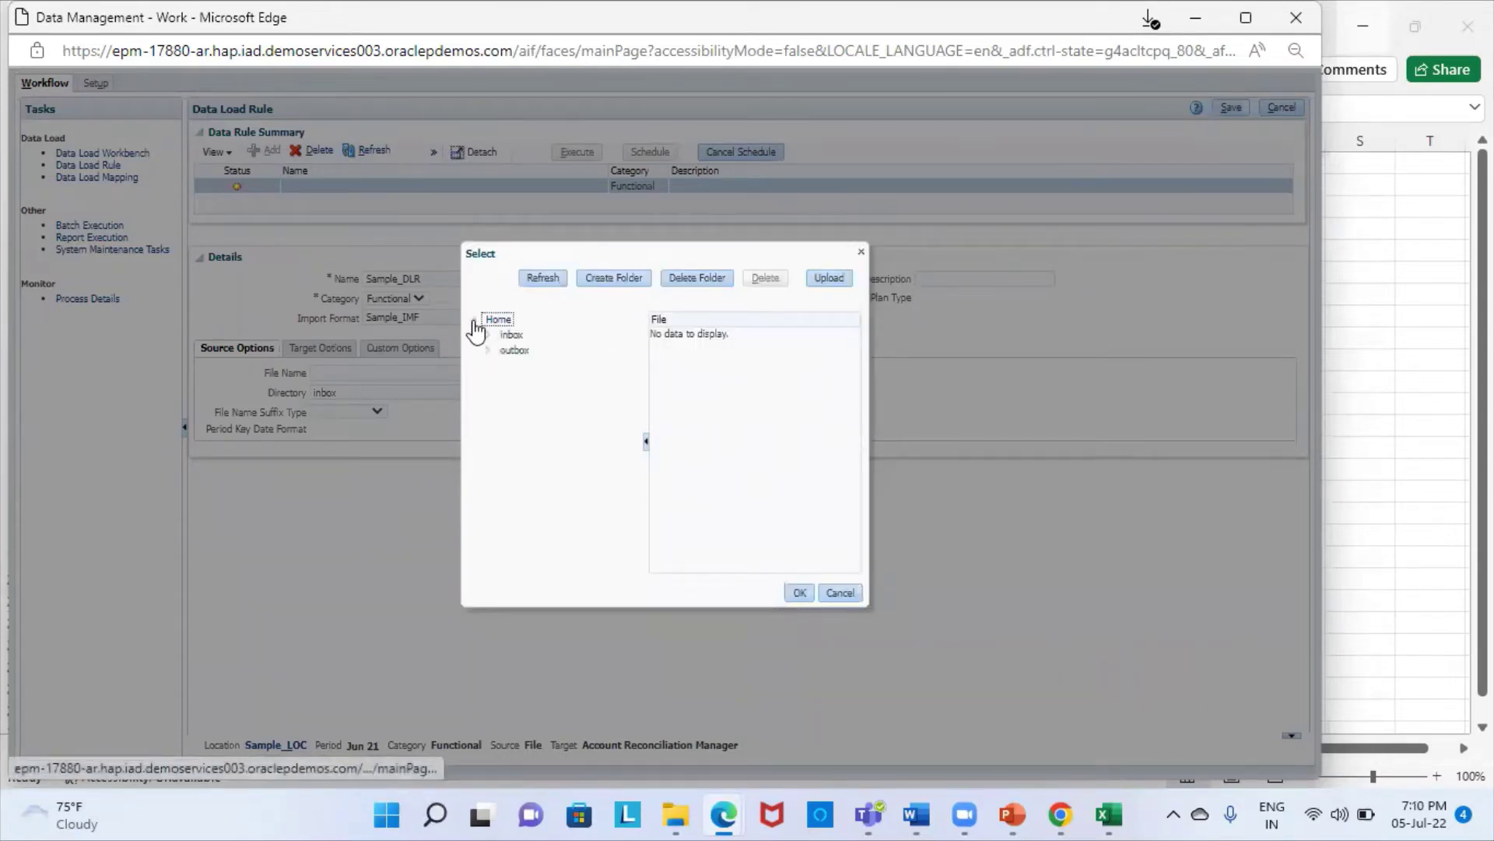
{"action": "left_click", "coordinate": [487, 334]}
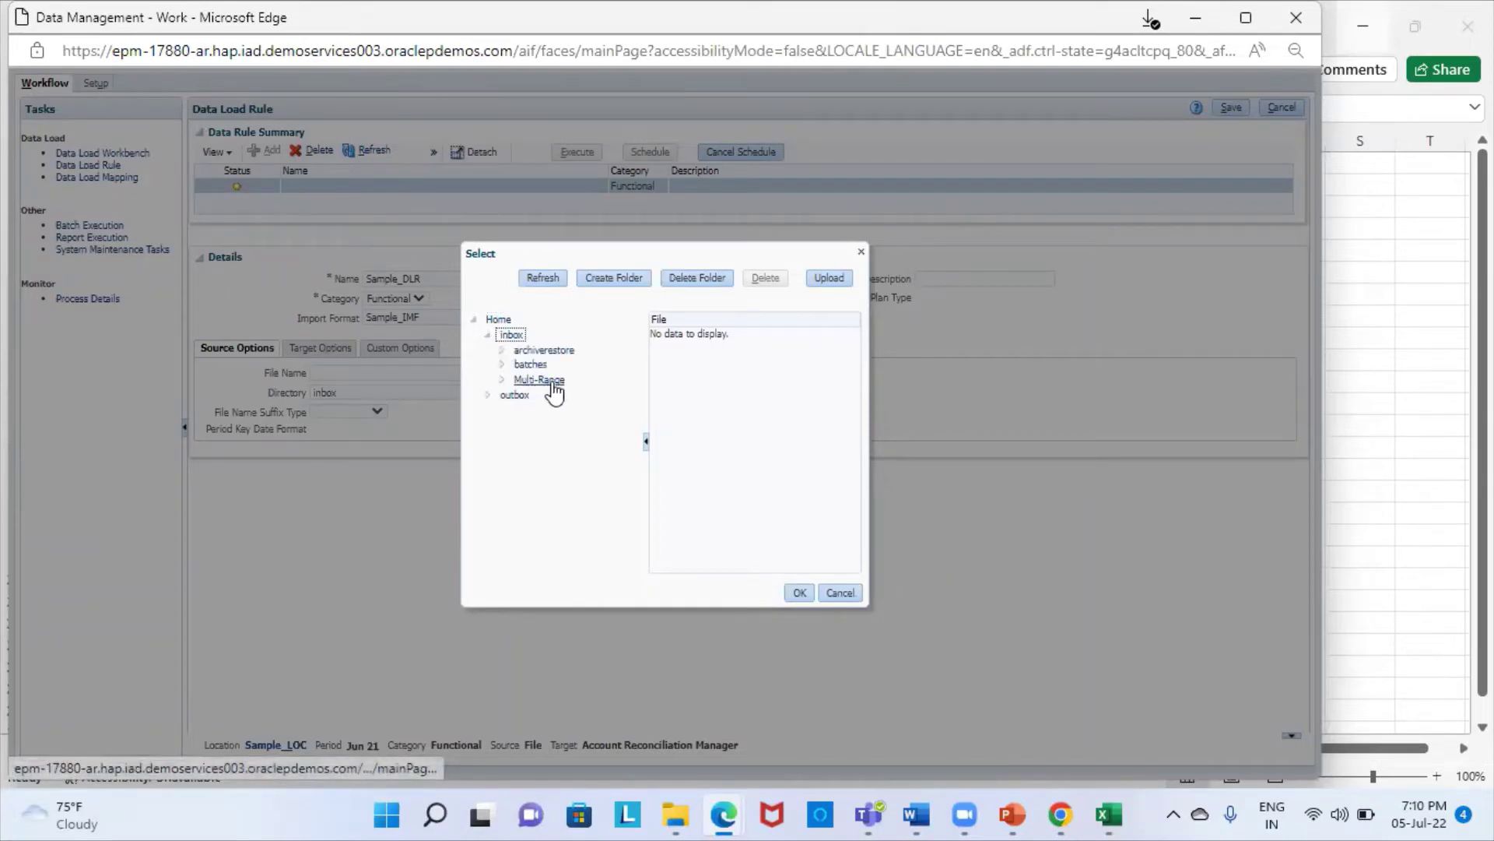
{"action": "left_click", "coordinate": [552, 381]}
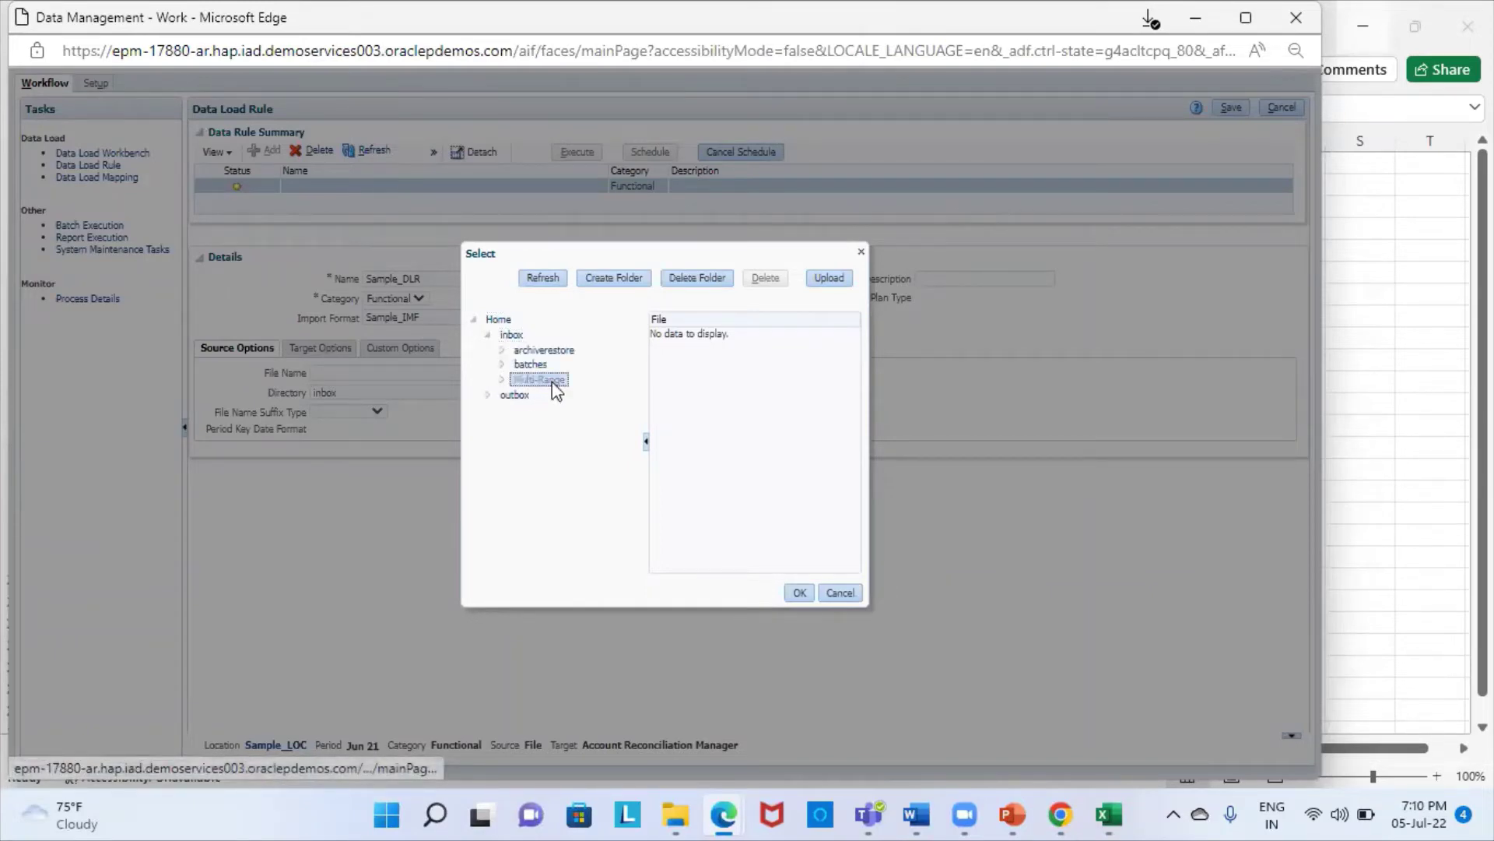
Step: Upload Multi_Period_Range_Jun 21.csv to the Multi-Range folder from the ARCS DM folder inside New folder (2) on drive D
{"action": "left_click", "coordinate": [828, 278]}
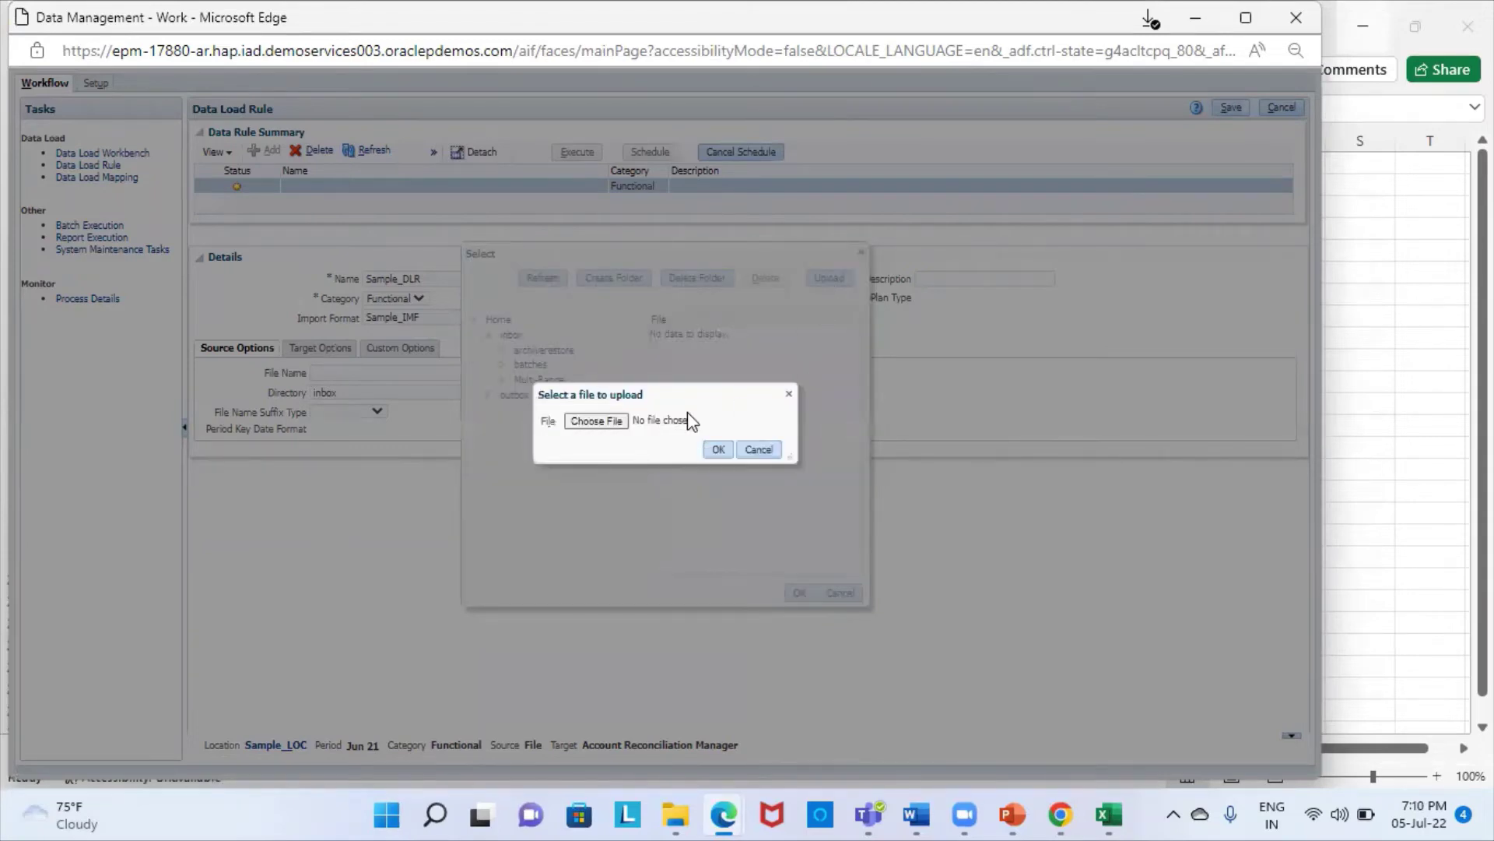
{"action": "left_click", "coordinate": [596, 423]}
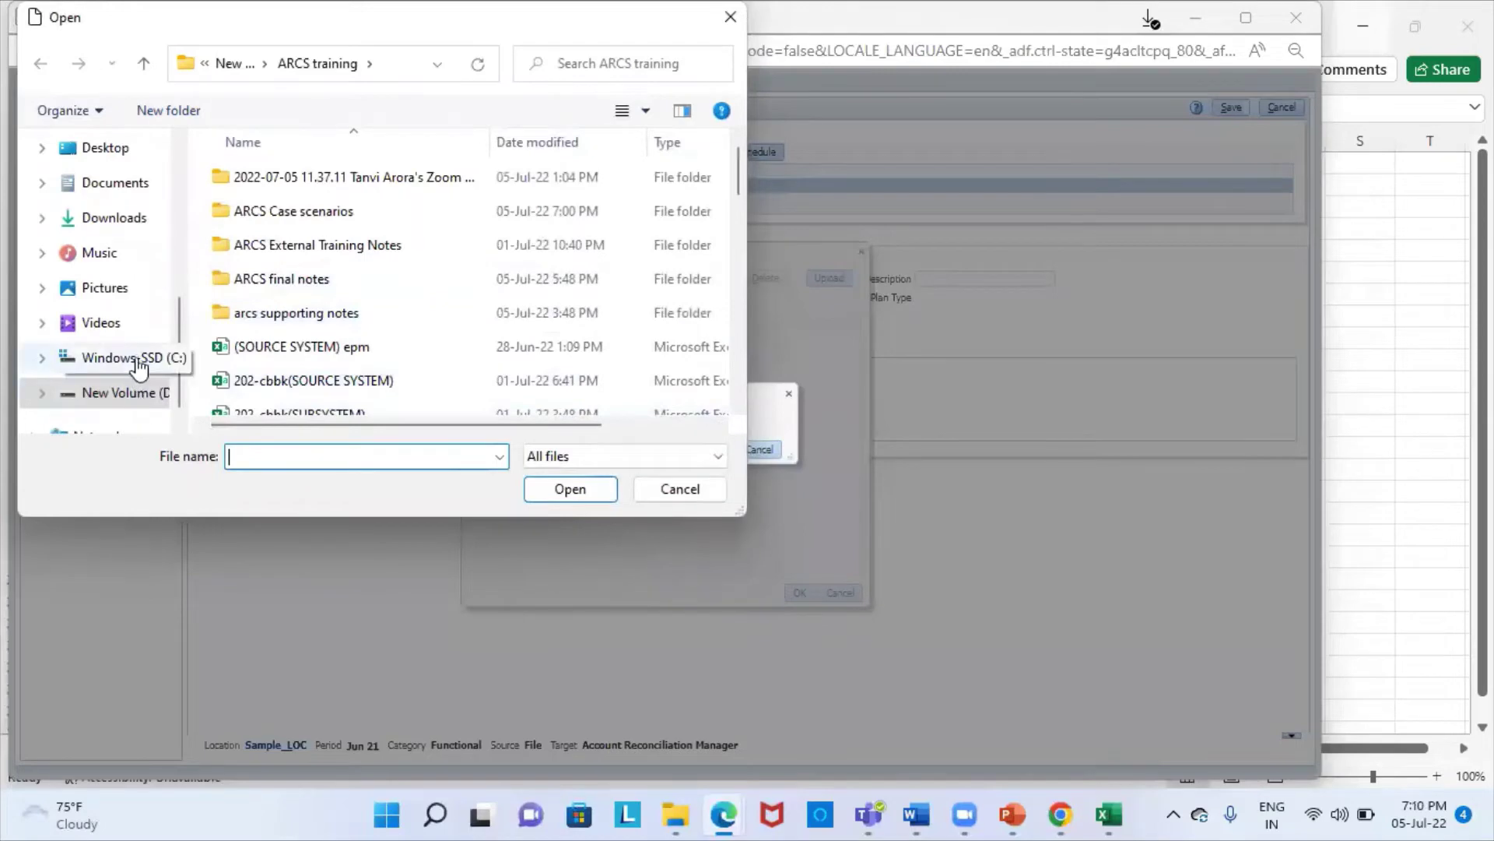
{"action": "left_click", "coordinate": [128, 393]}
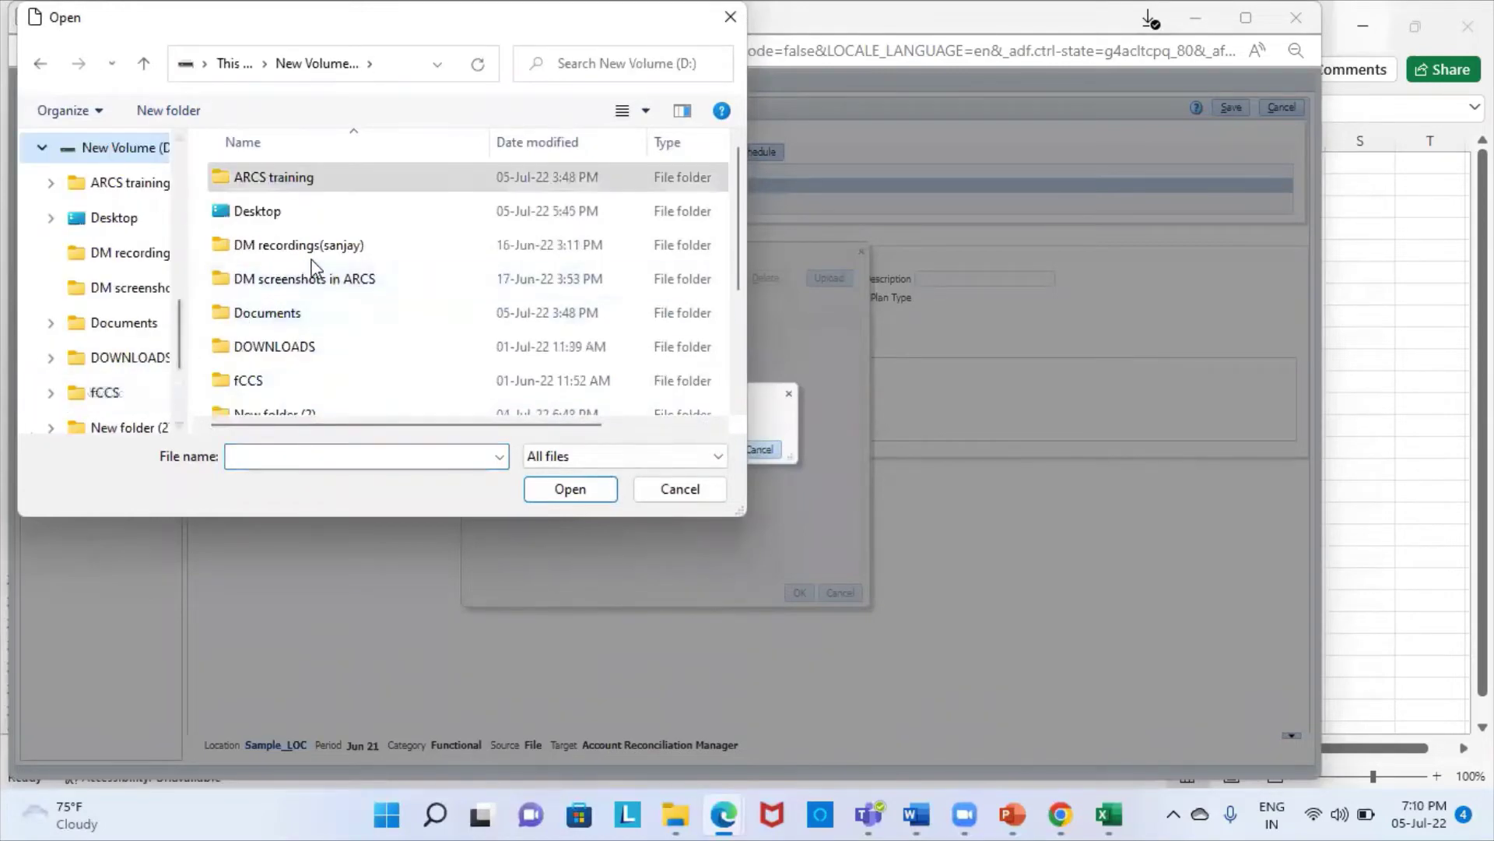
{"action": "scroll", "coordinate": [340, 260], "scroll_direction": "down", "scroll_amount": 1}
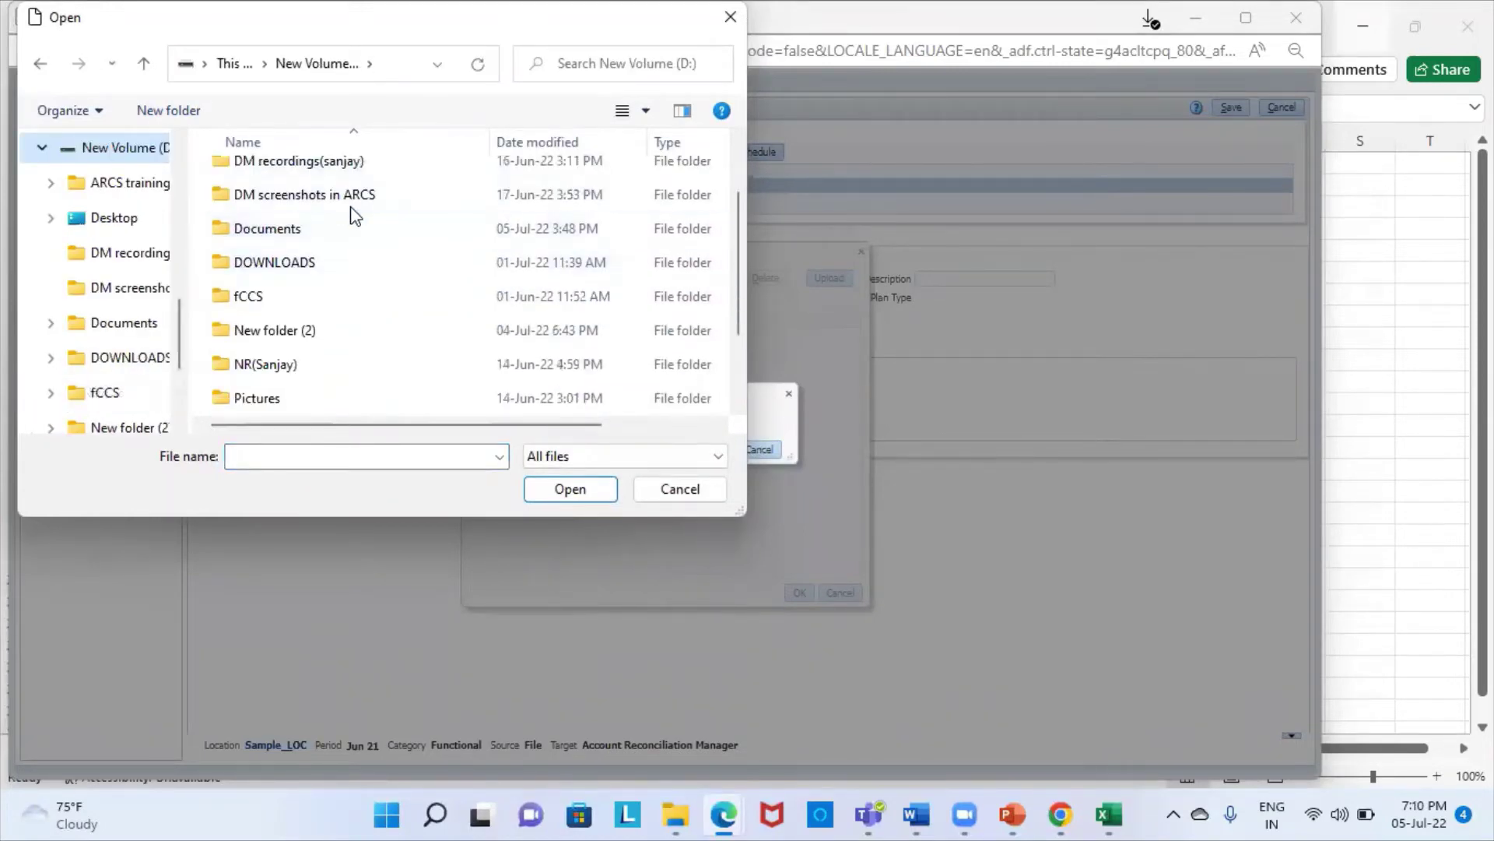
{"action": "double_click", "coordinate": [318, 344]}
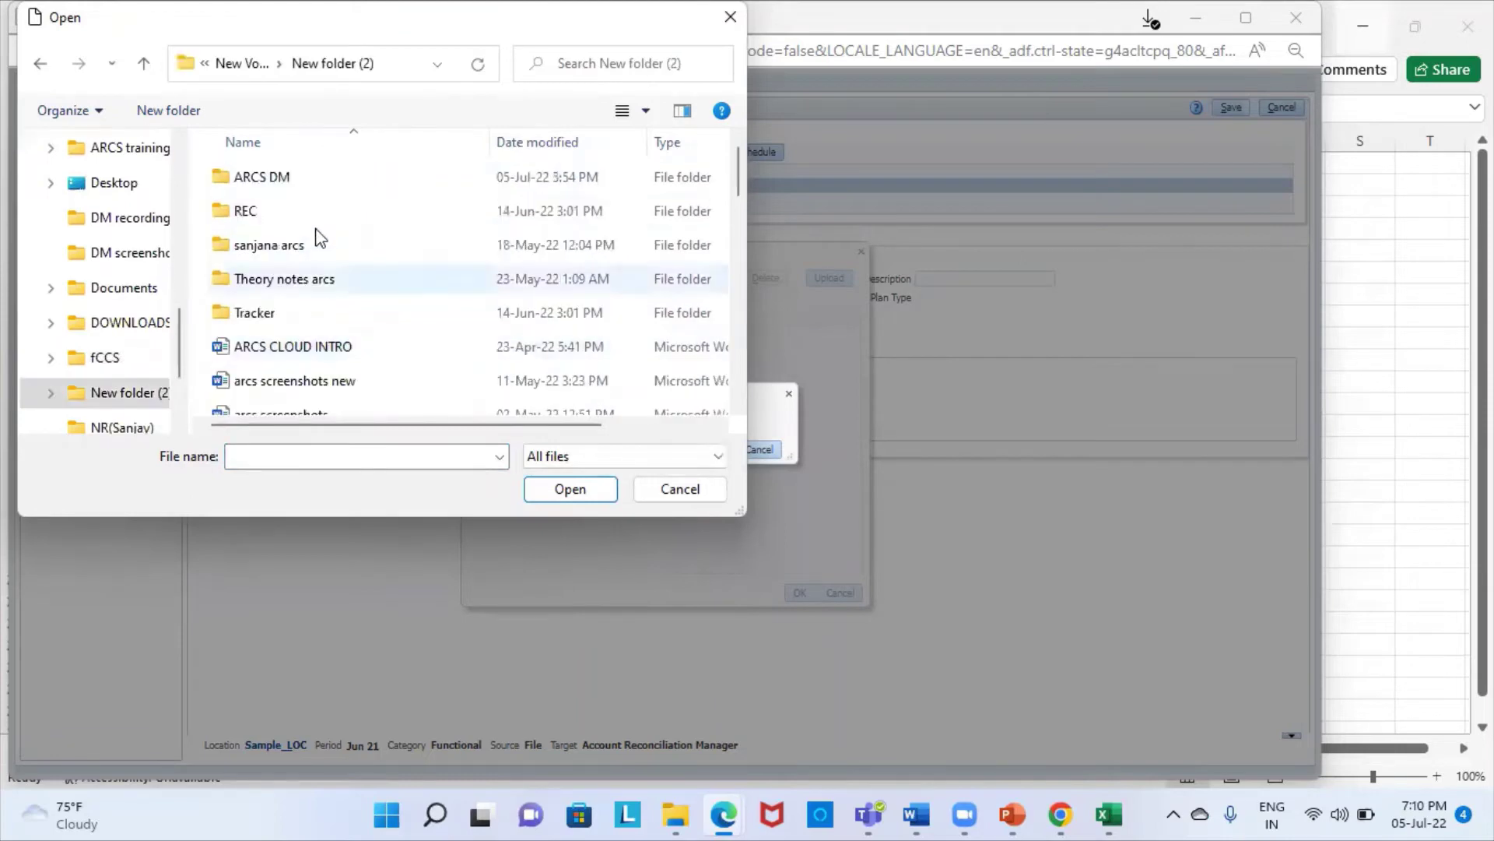
{"action": "double_click", "coordinate": [302, 187]}
{"action": "scroll", "coordinate": [319, 311], "scroll_direction": "down", "scroll_amount": 1}
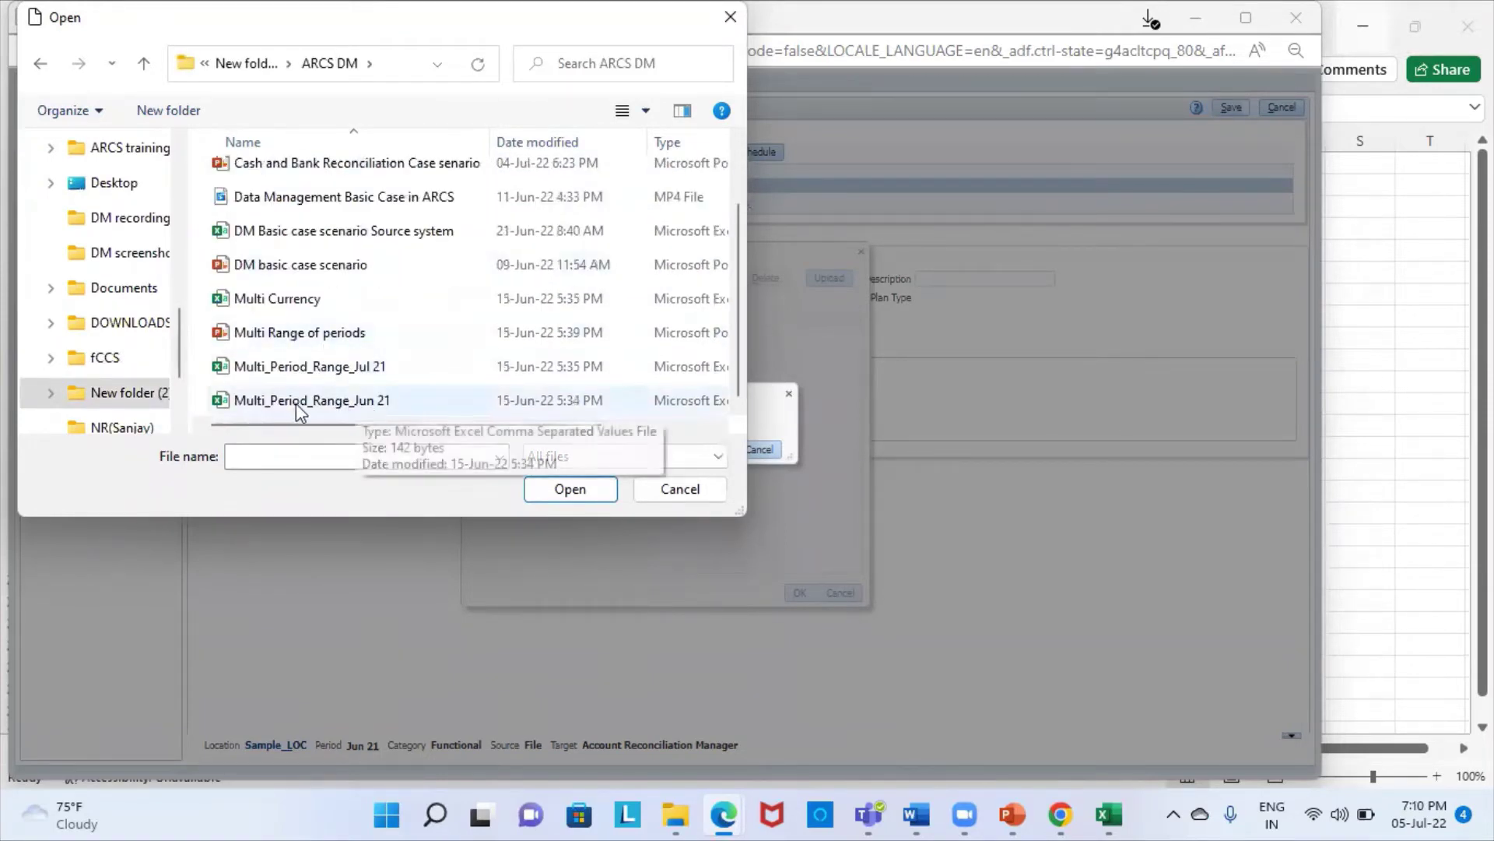
{"action": "left_click", "coordinate": [341, 405]}
{"action": "left_click", "coordinate": [585, 490]}
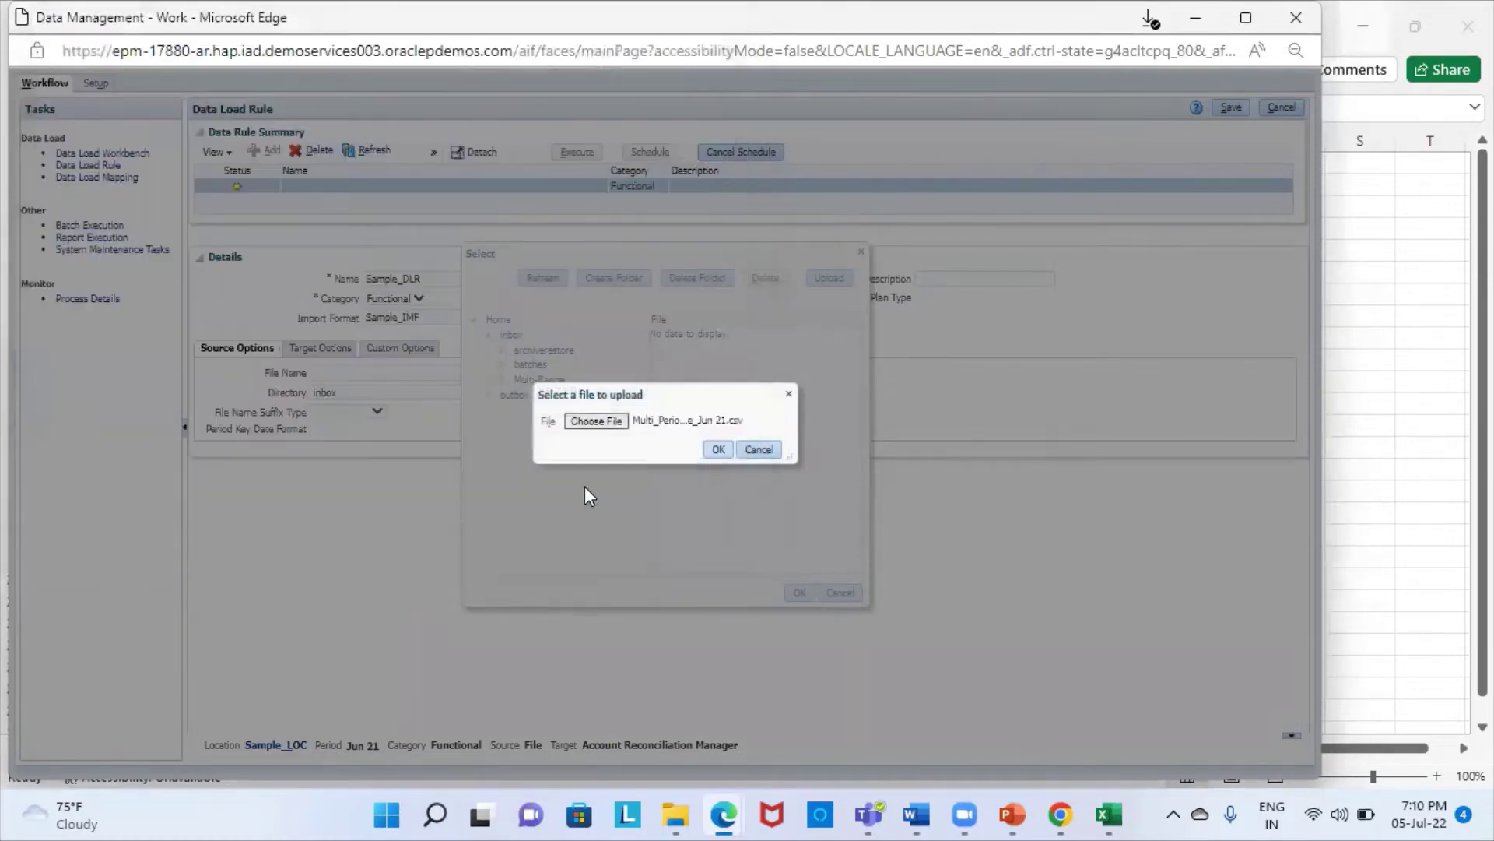
{"action": "left_click", "coordinate": [716, 450]}
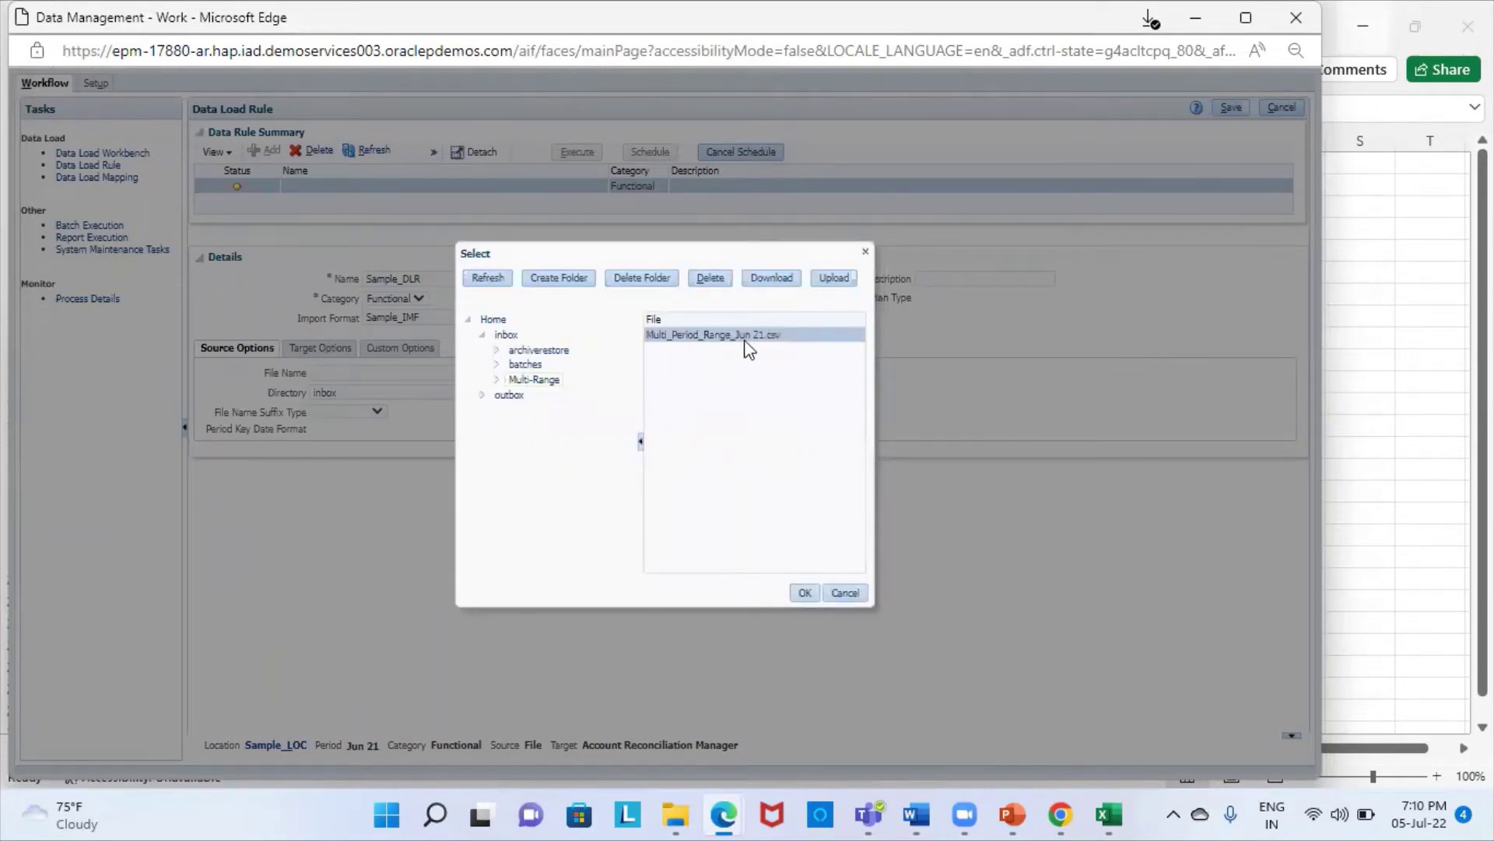
Step: Upload Multi_Period_Range_Jul 21.csv from the ARCS DM folder to the Multi-Range folder and use it as the rule's source file
{"action": "left_click", "coordinate": [832, 277]}
{"action": "left_click", "coordinate": [589, 421]}
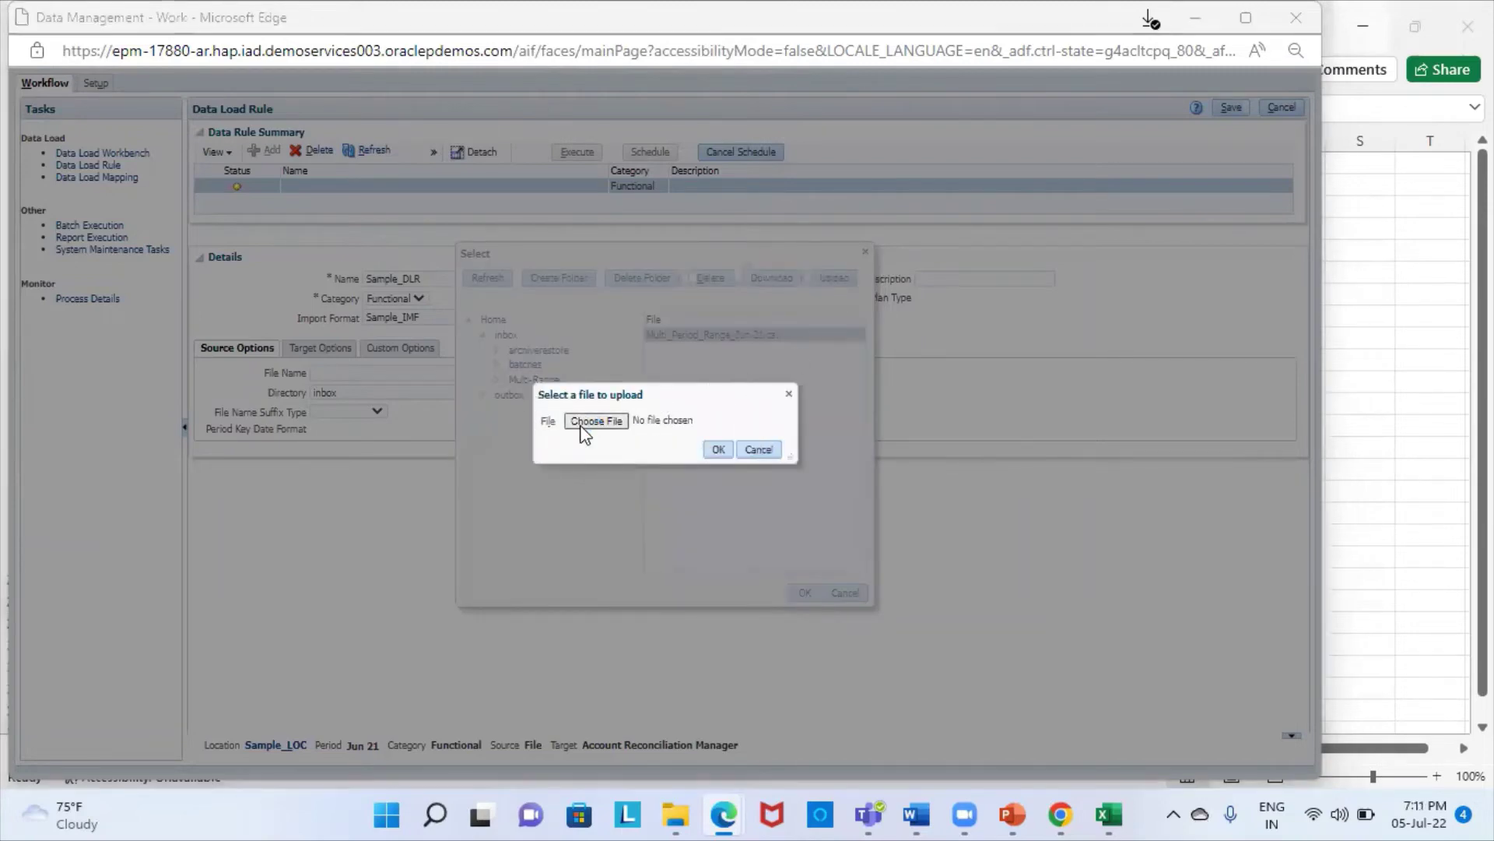
{"action": "scroll", "coordinate": [304, 327], "scroll_direction": "down", "scroll_amount": 1}
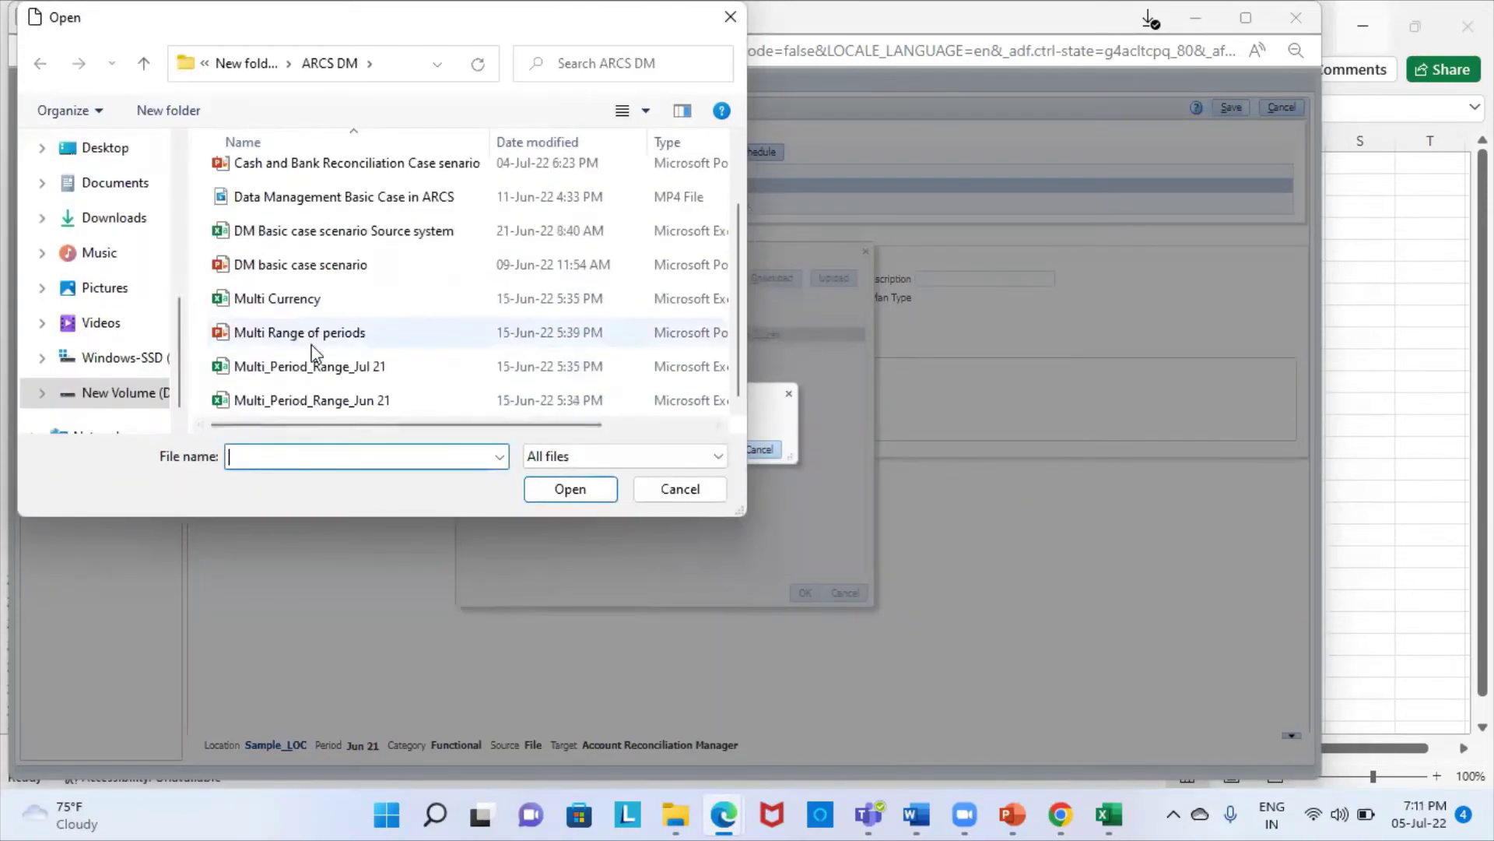
{"action": "left_click", "coordinate": [361, 366]}
{"action": "left_click", "coordinate": [548, 490]}
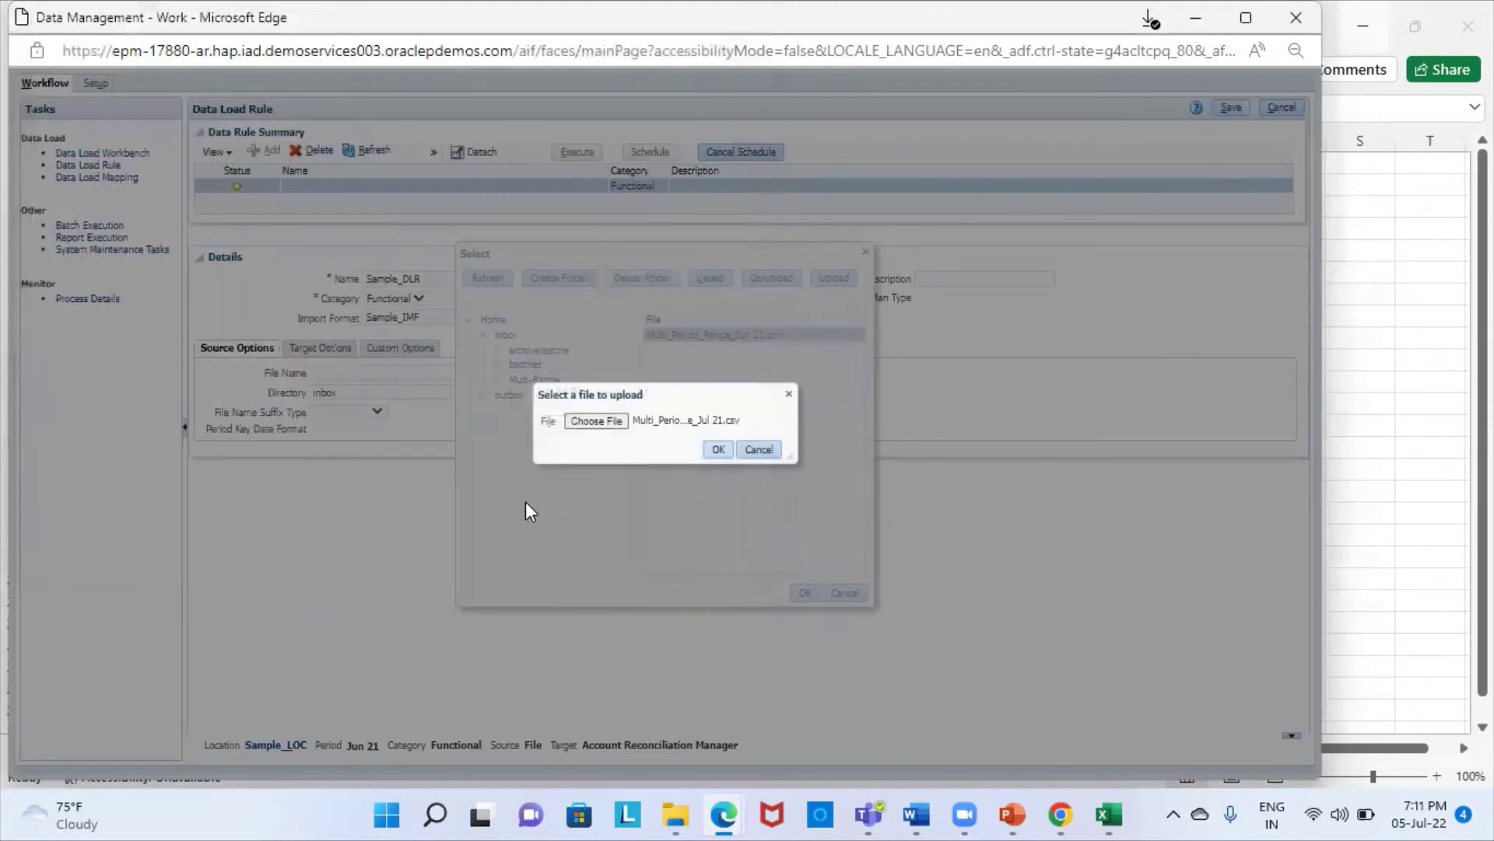
{"action": "left_click", "coordinate": [716, 449]}
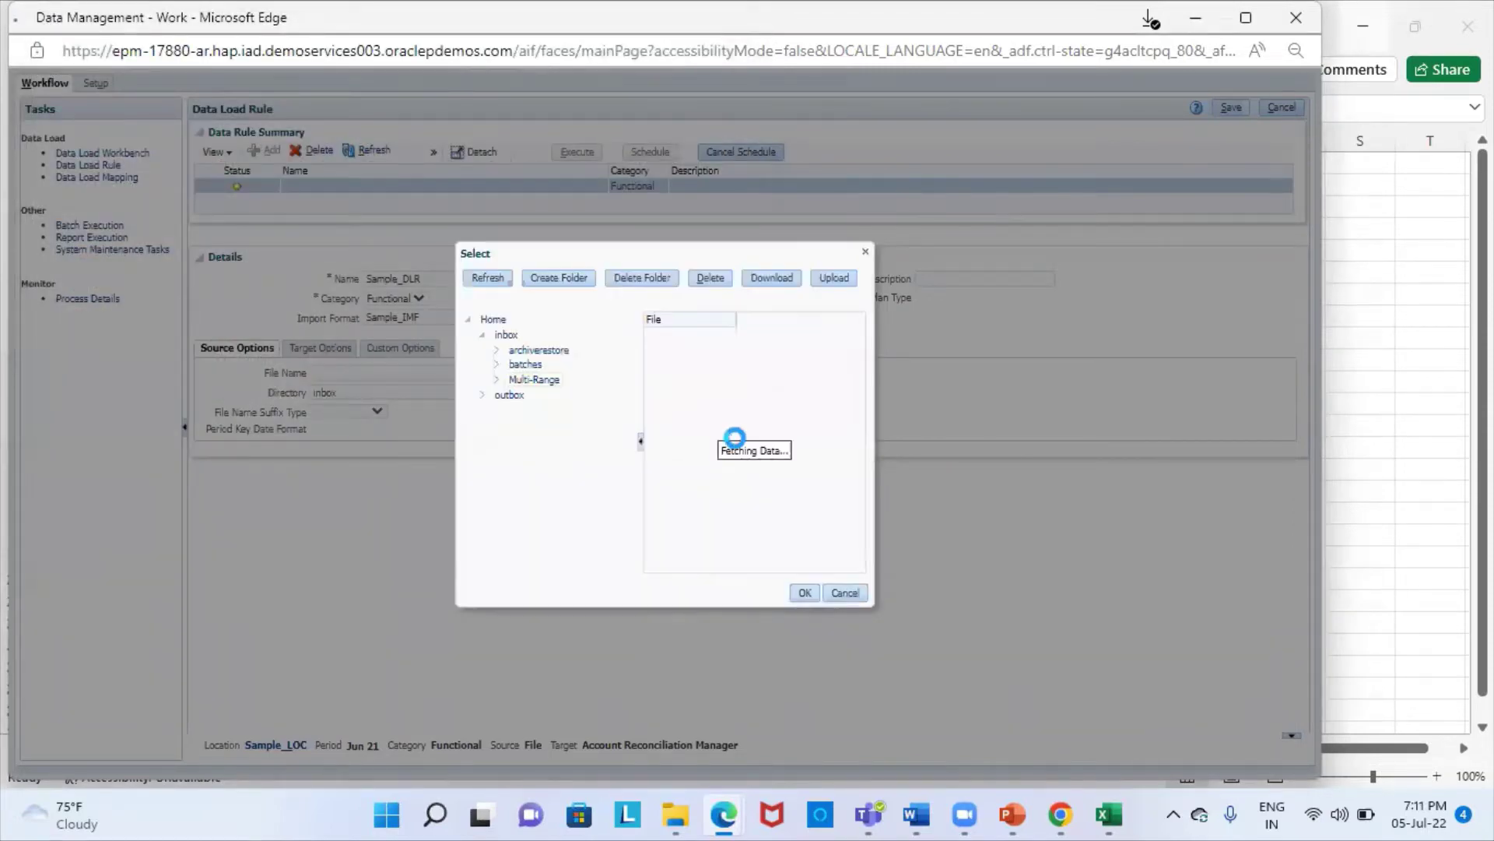
{"action": "left_click", "coordinate": [805, 590]}
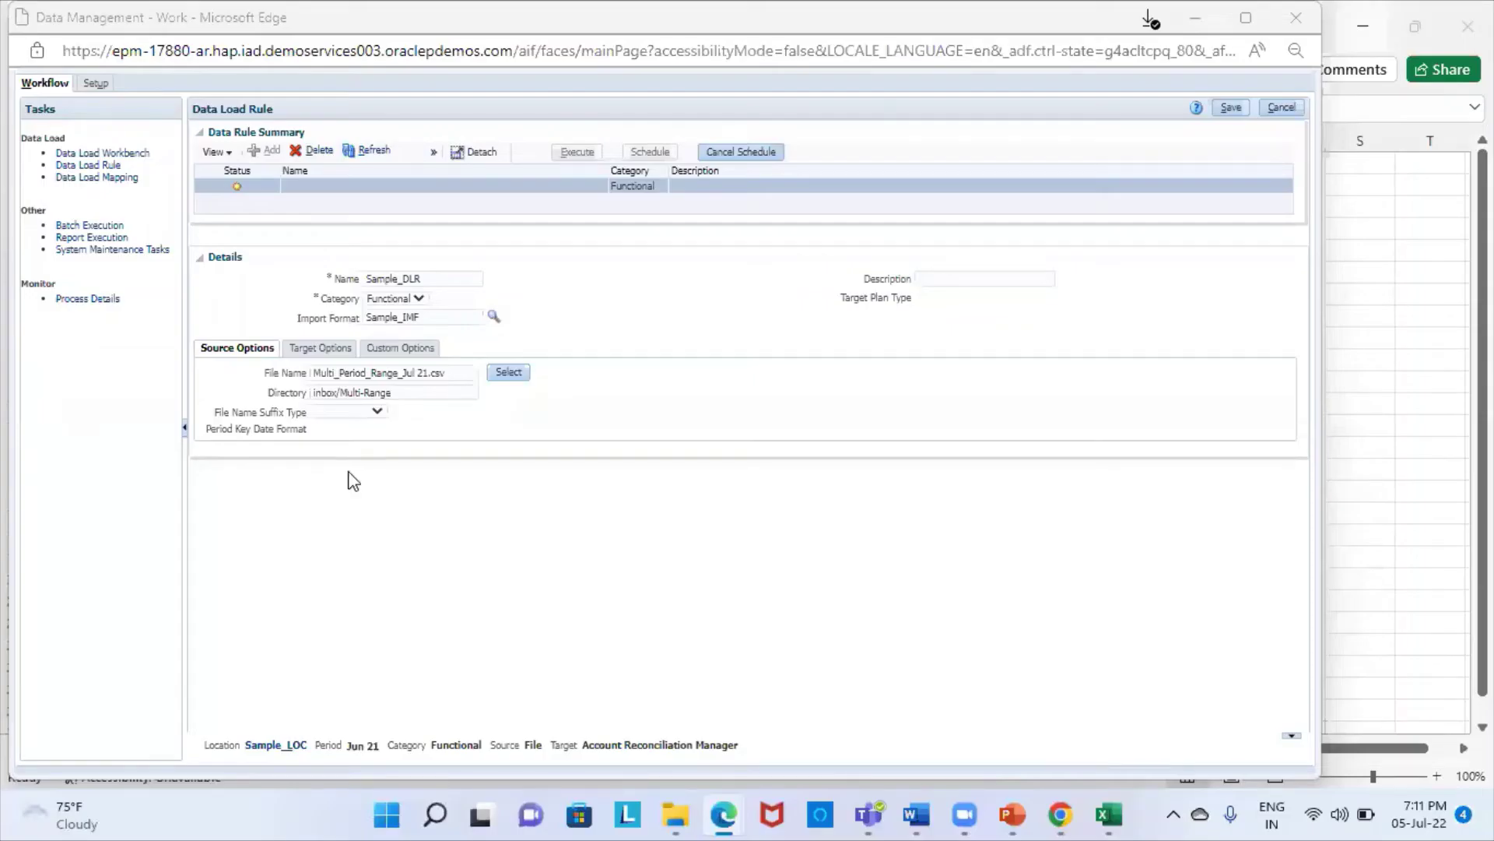
Step: Remove the period from the rule's source file name so it reads Multi_Period_Range_.csv
{"action": "left_click", "coordinate": [446, 371]}
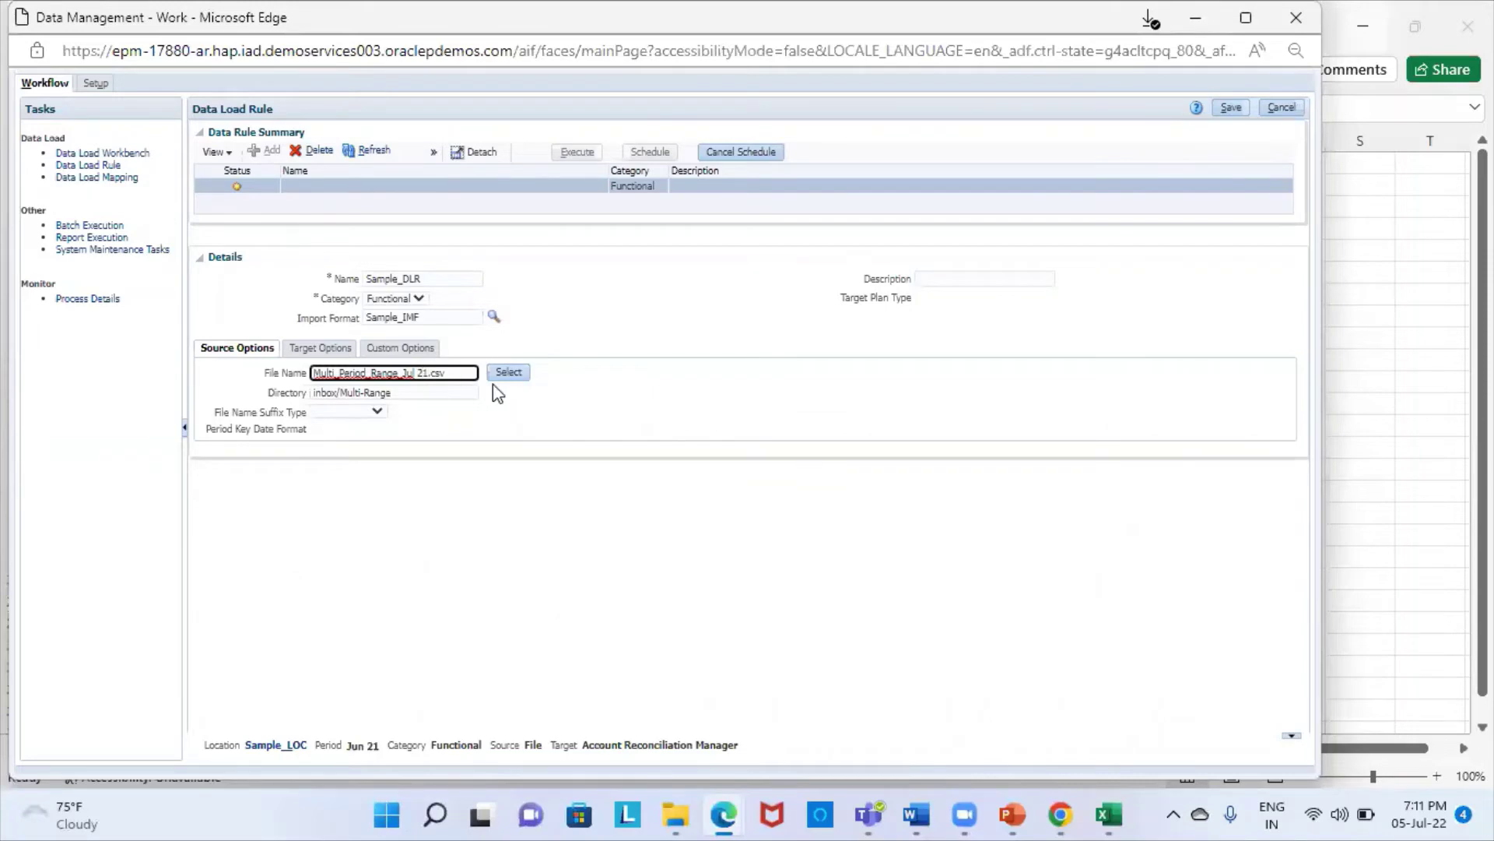
{"action": "key", "text": "BackSpace"}
{"action": "key", "text": "BackSpace"}
{"action": "key", "text": "BackSpace"}
{"action": "key", "text": "BackSpace"}
{"action": "key", "text": "BackSpace"}
{"action": "key", "text": "BackSpace"}
Step: Set the file name suffix type to Period Name and save the Sample_DLR rule
{"action": "left_click", "coordinate": [377, 413]}
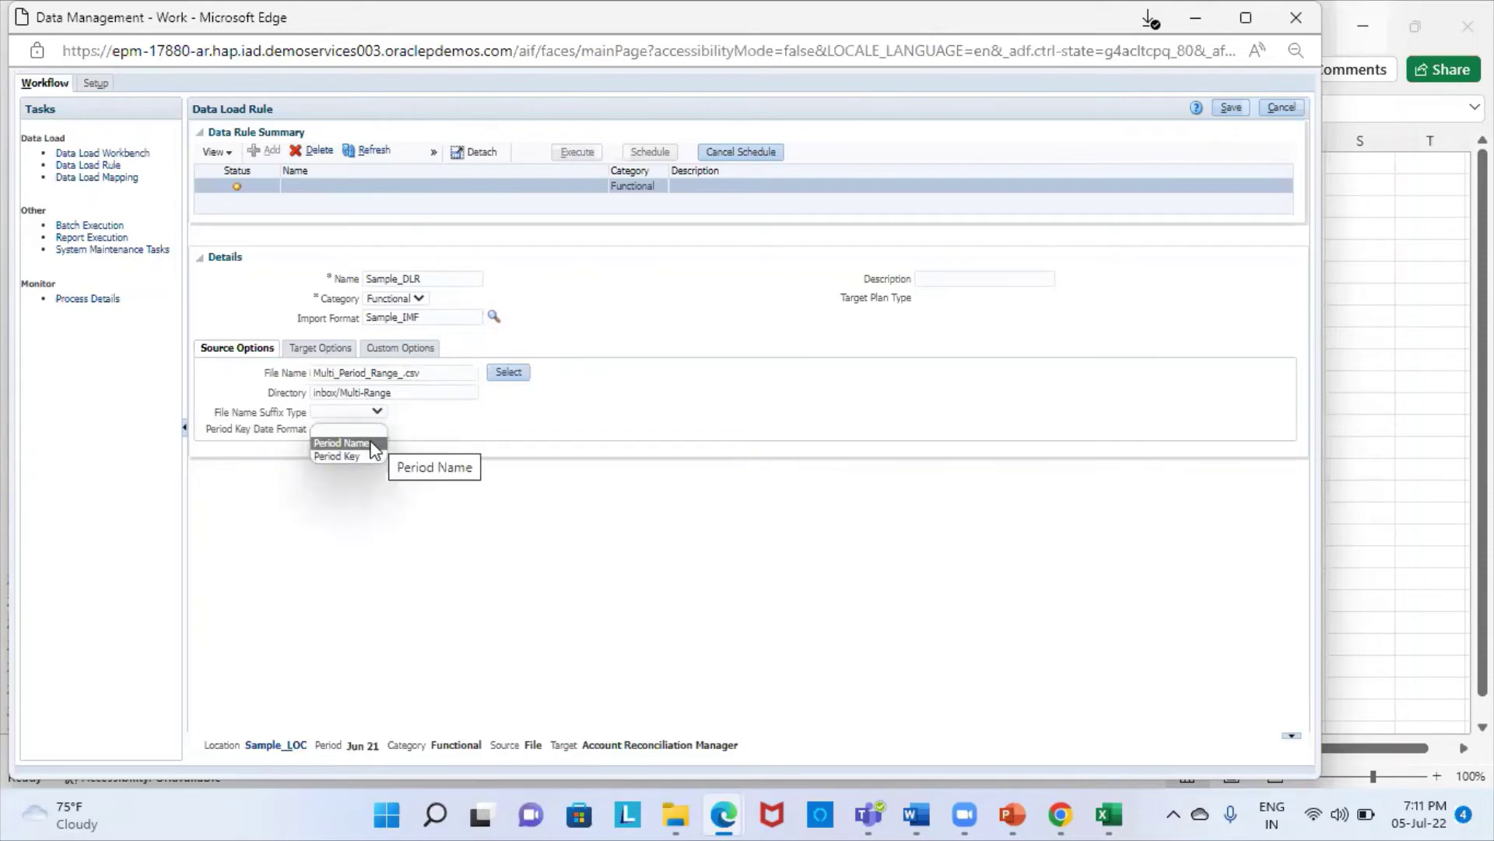
{"action": "left_click", "coordinate": [342, 443]}
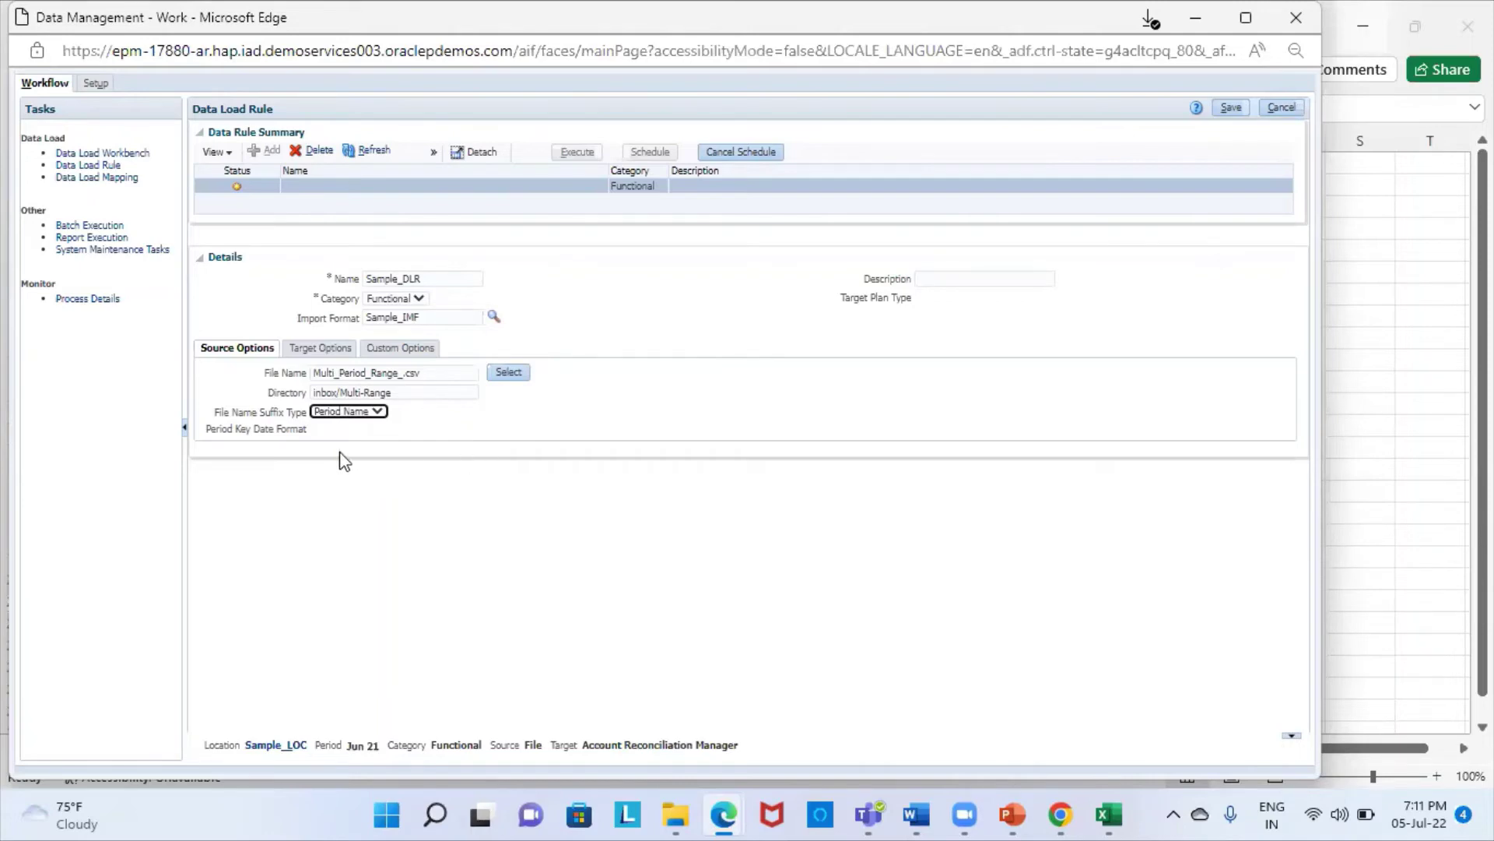
{"action": "left_click", "coordinate": [1216, 106]}
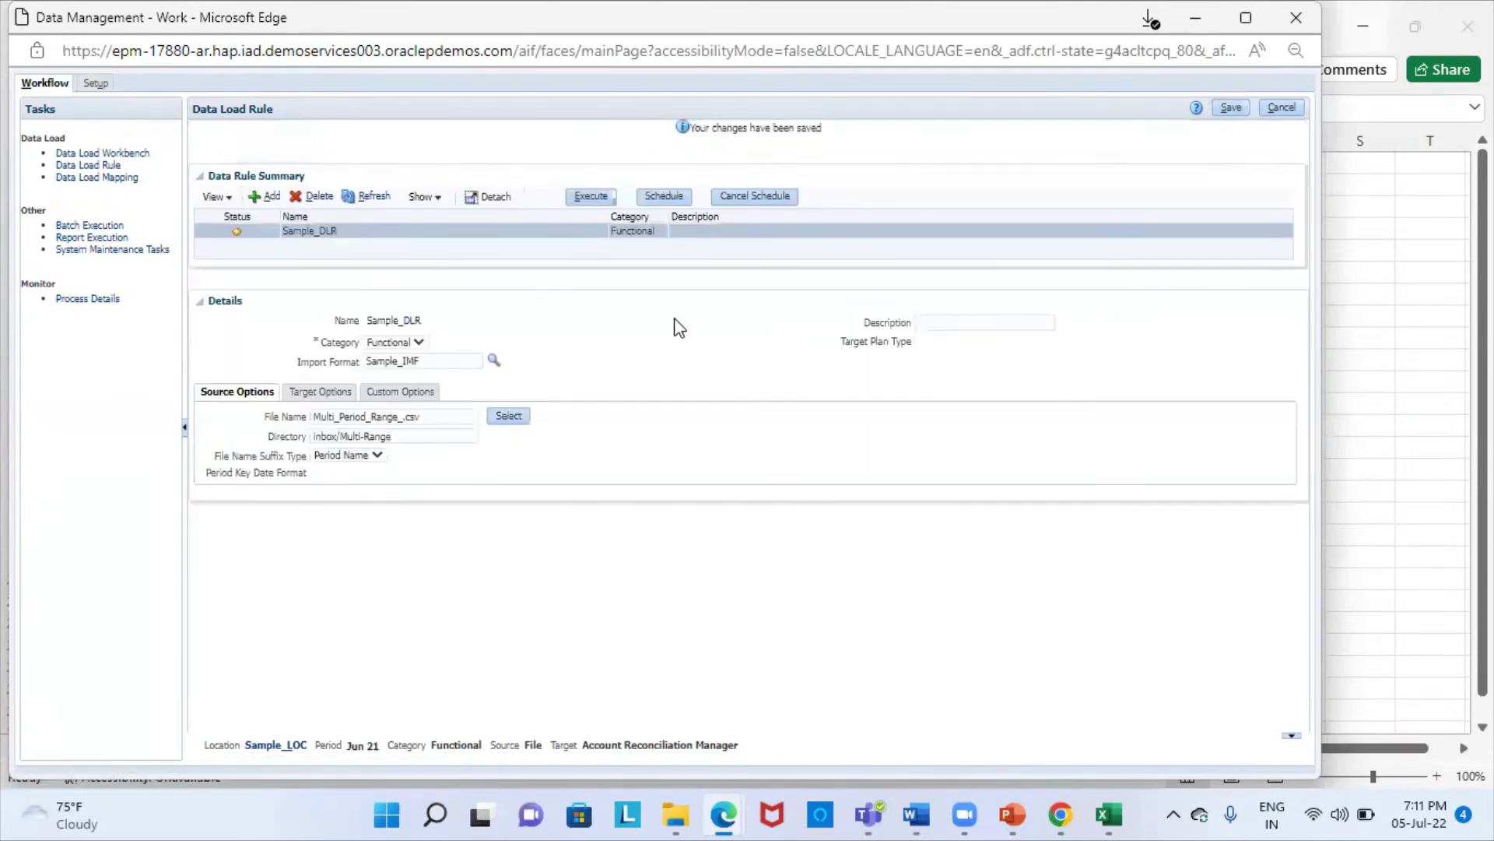
Step: Execute the Sample_DLR rule with Import from Source enabled, for the periods Jun 21 through Jul 21
{"action": "left_click", "coordinate": [596, 197]}
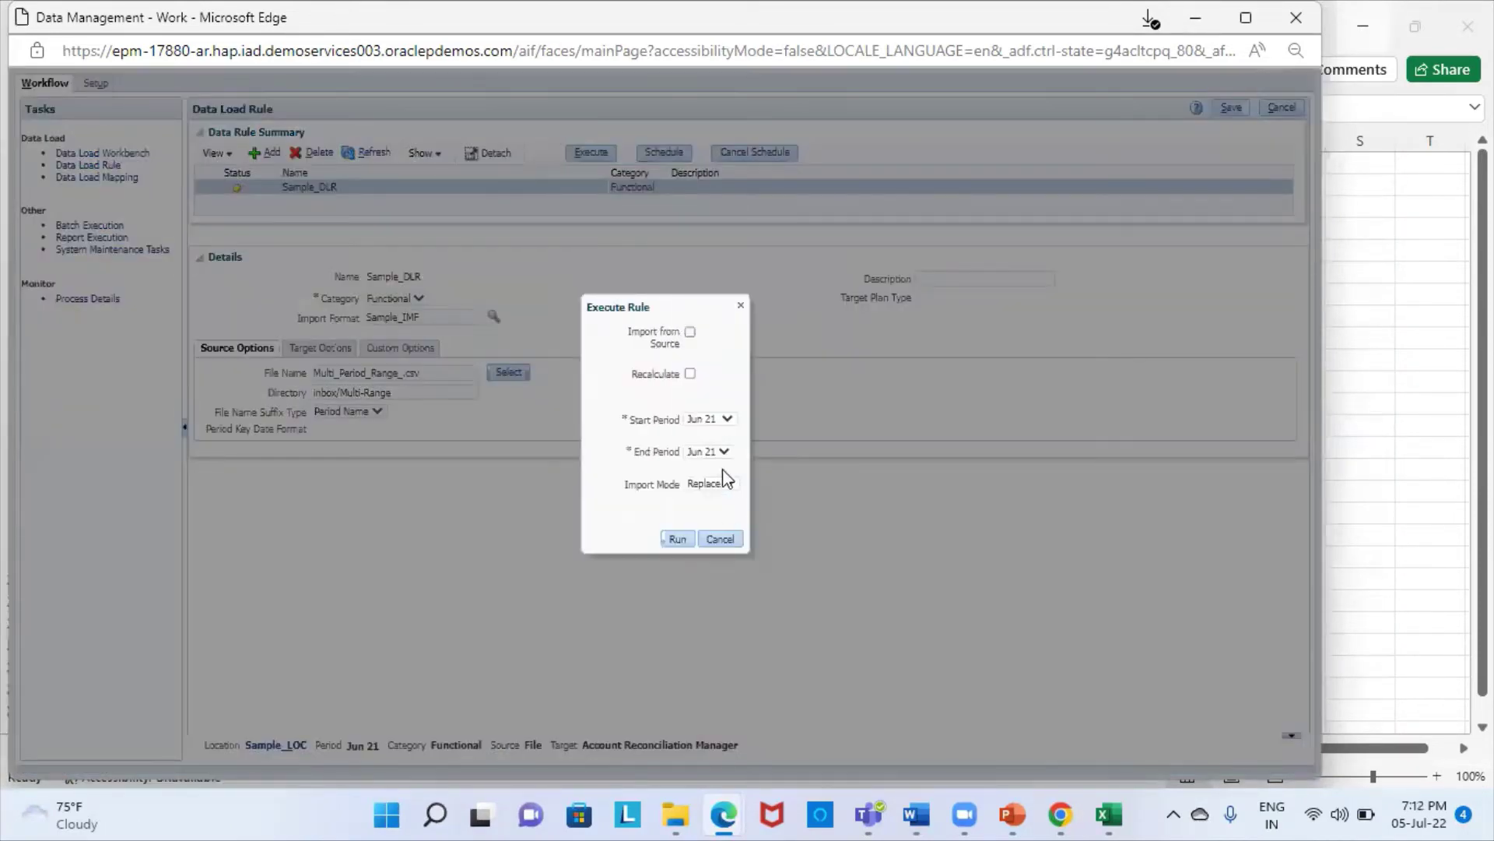
{"action": "left_click", "coordinate": [689, 331]}
{"action": "left_click", "coordinate": [722, 452]}
{"action": "left_click", "coordinate": [711, 469]}
{"action": "left_click", "coordinate": [685, 539]}
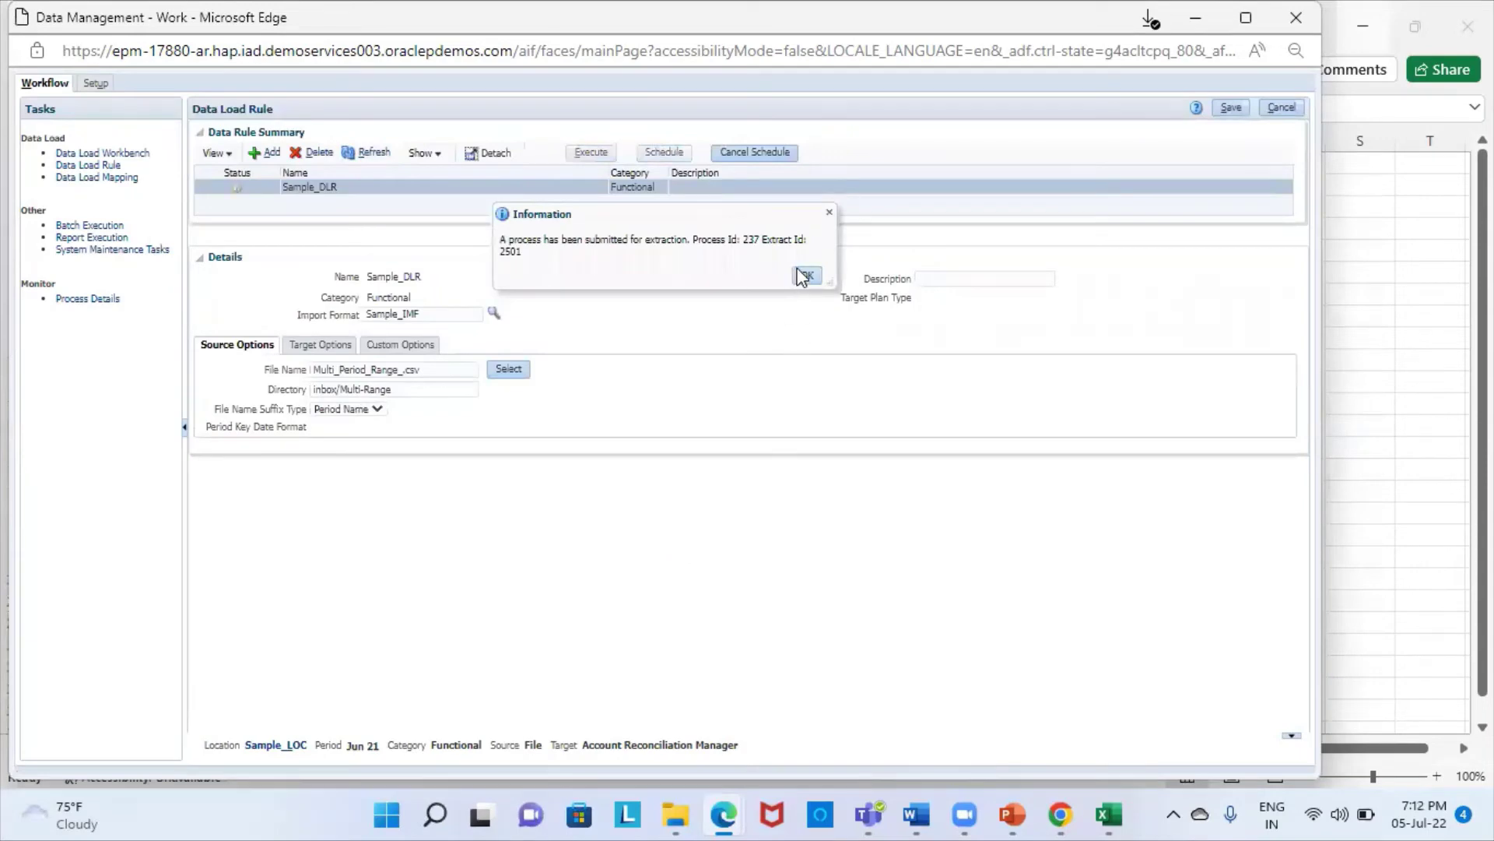
{"action": "left_click", "coordinate": [805, 275]}
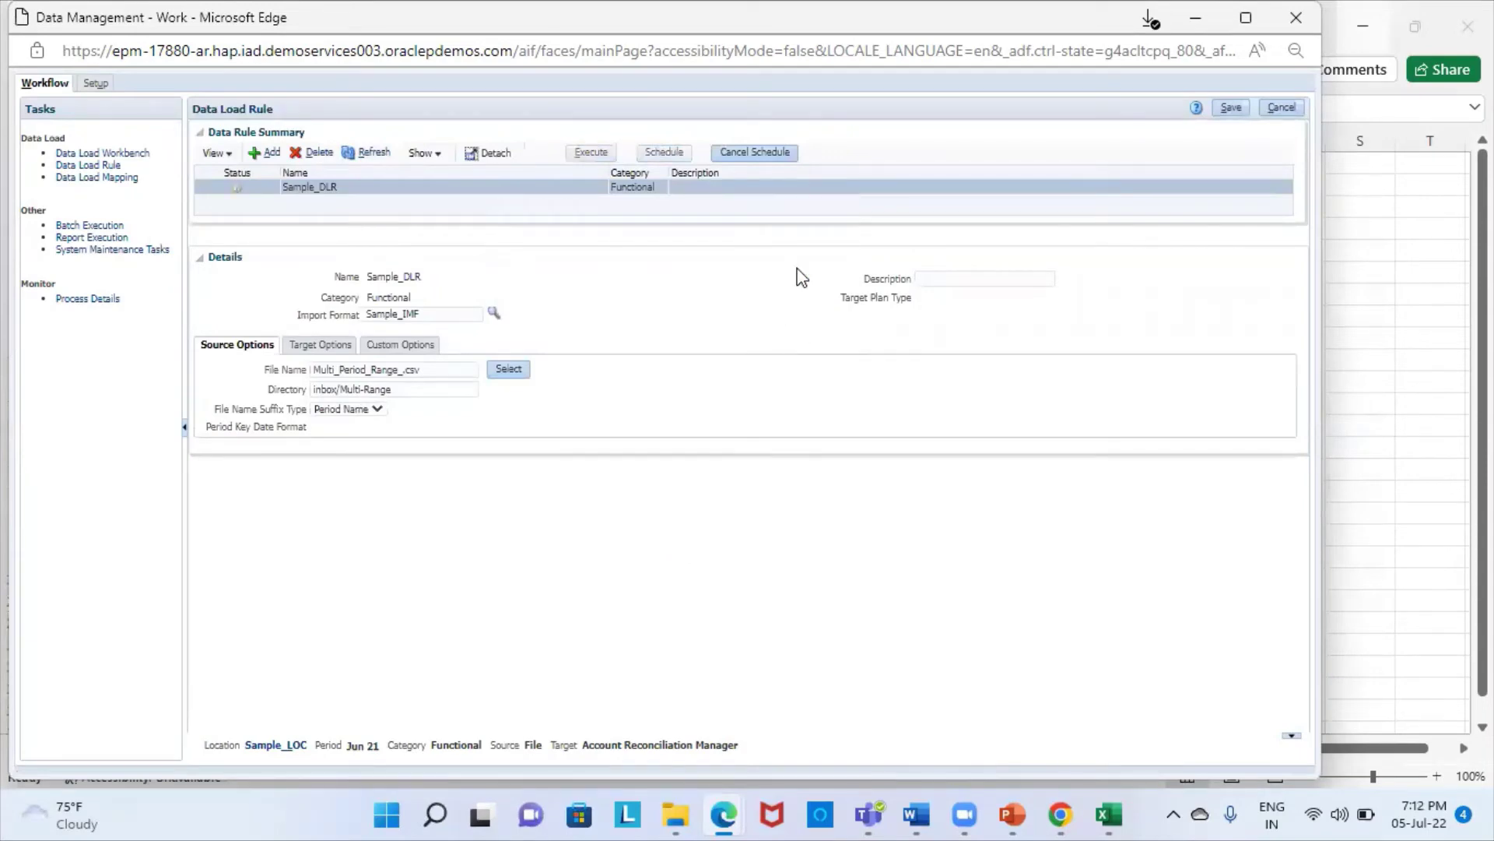
Step: Refresh the data rule summary to check the execution status of Sample_DLR
{"action": "left_click", "coordinate": [372, 152]}
{"action": "left_click", "coordinate": [237, 191]}
{"action": "left_click", "coordinate": [372, 154]}
{"action": "left_click", "coordinate": [371, 154]}
{"action": "left_click", "coordinate": [367, 158]}
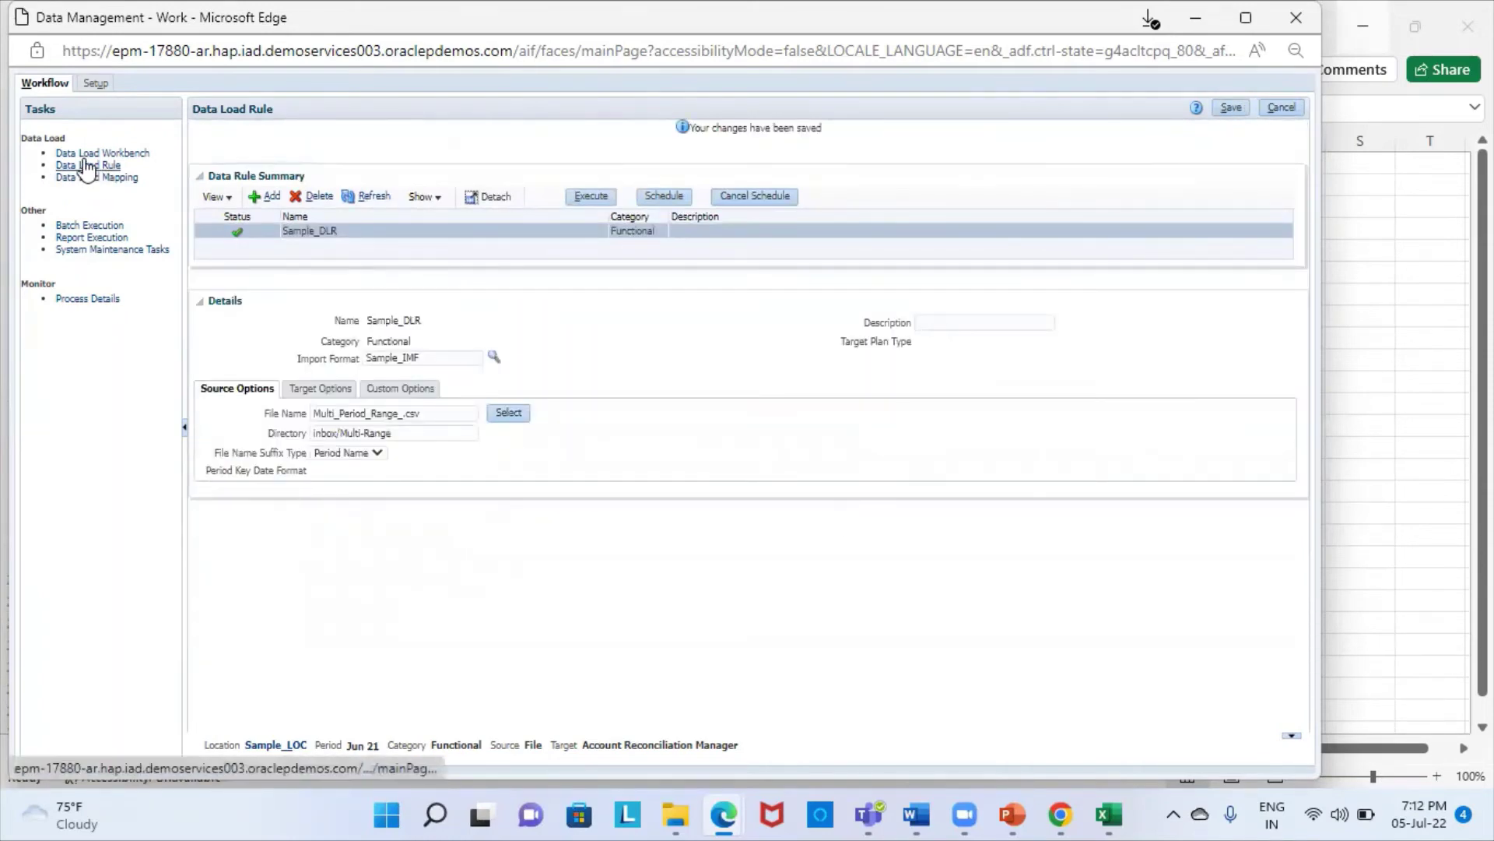
Step: Open the Data Load Workbench for Sample_DLR and change the point of view's period to Jul 21
{"action": "left_click", "coordinate": [140, 150]}
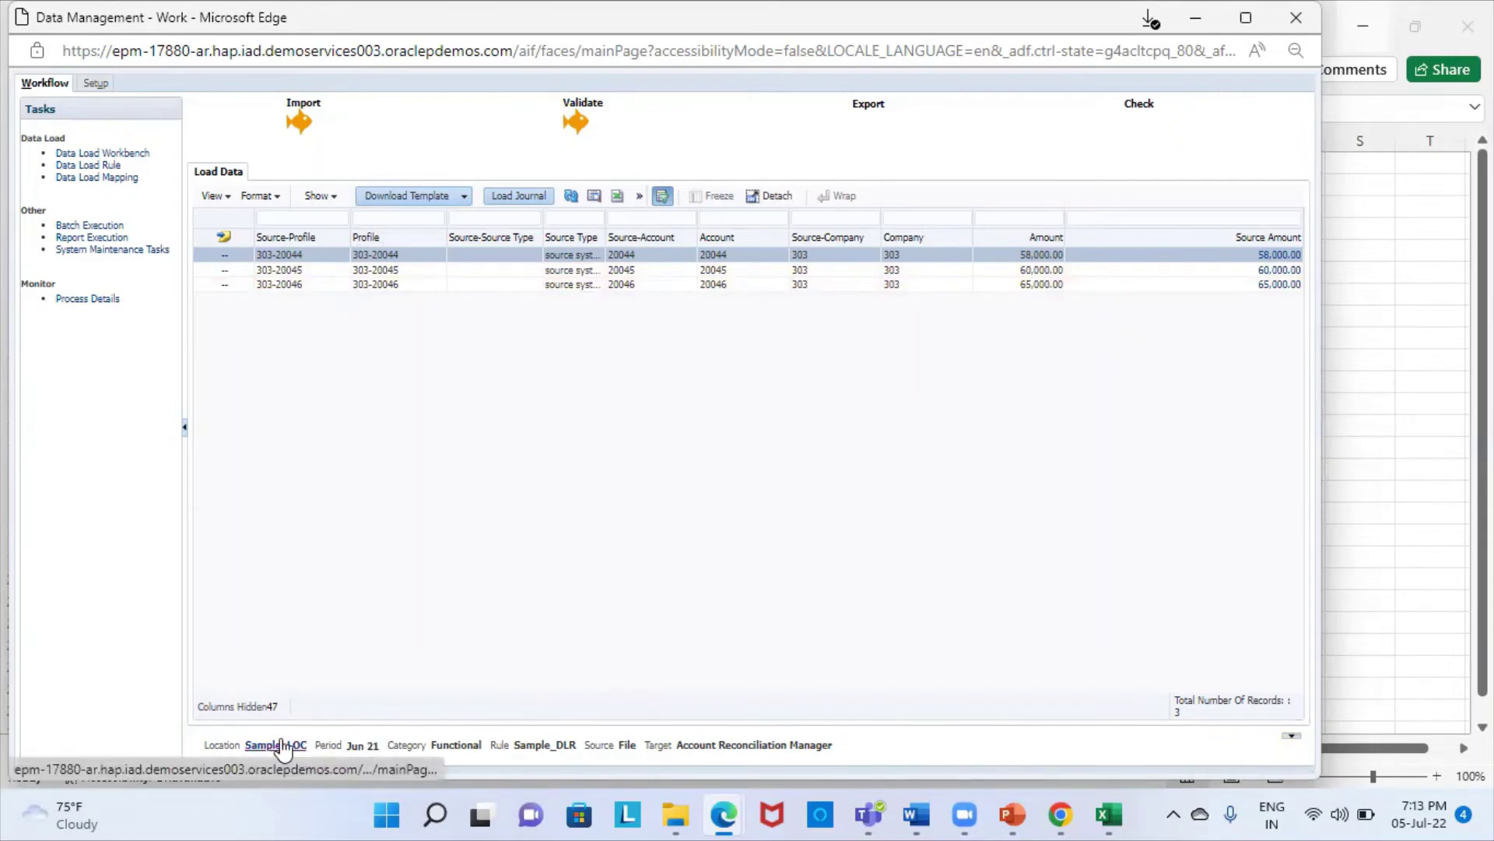
{"action": "left_click", "coordinate": [280, 745]}
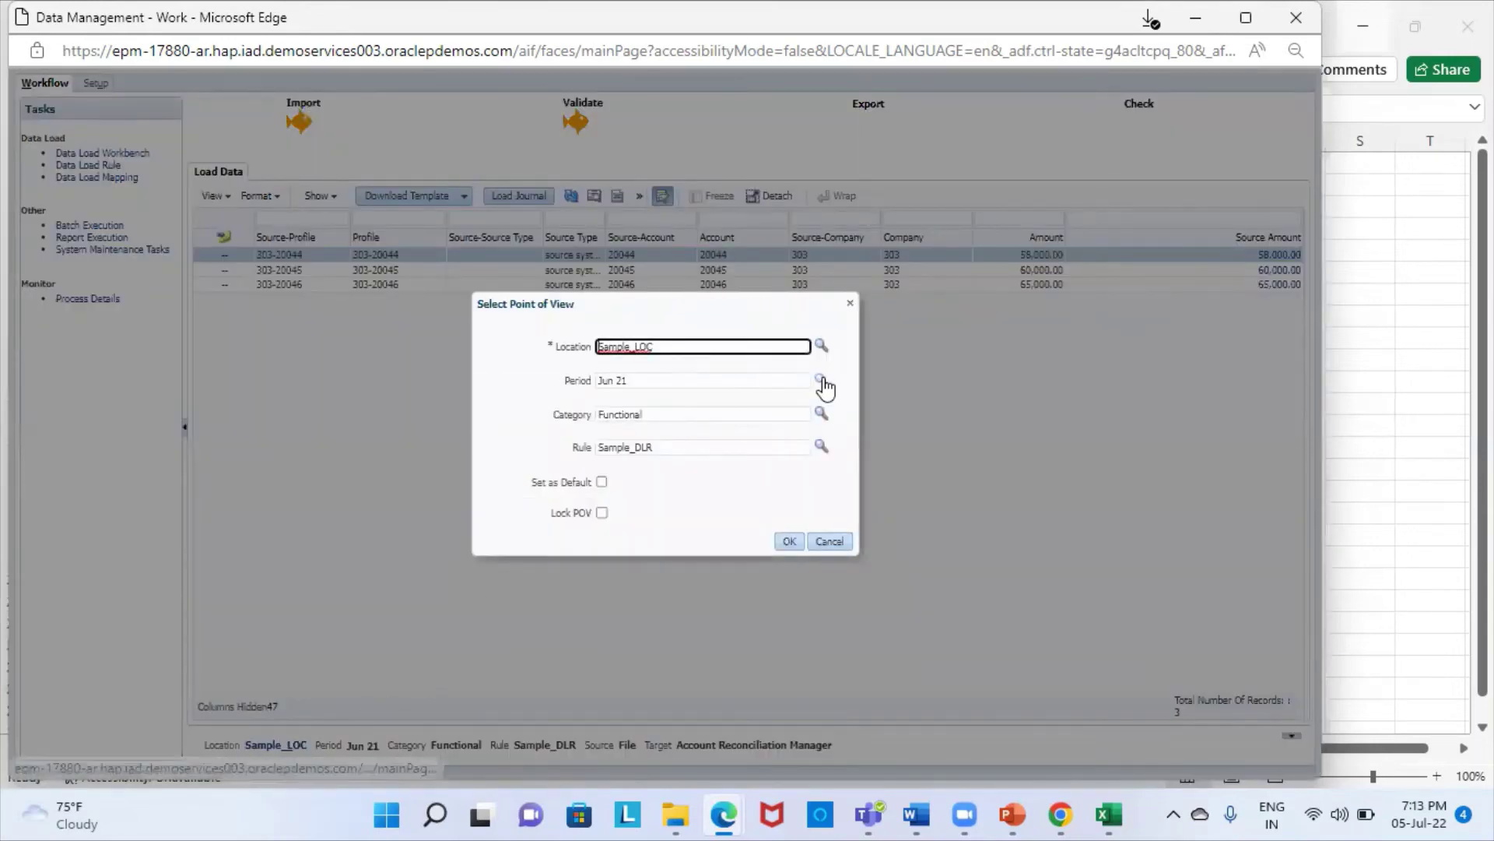
{"action": "left_click", "coordinate": [822, 380]}
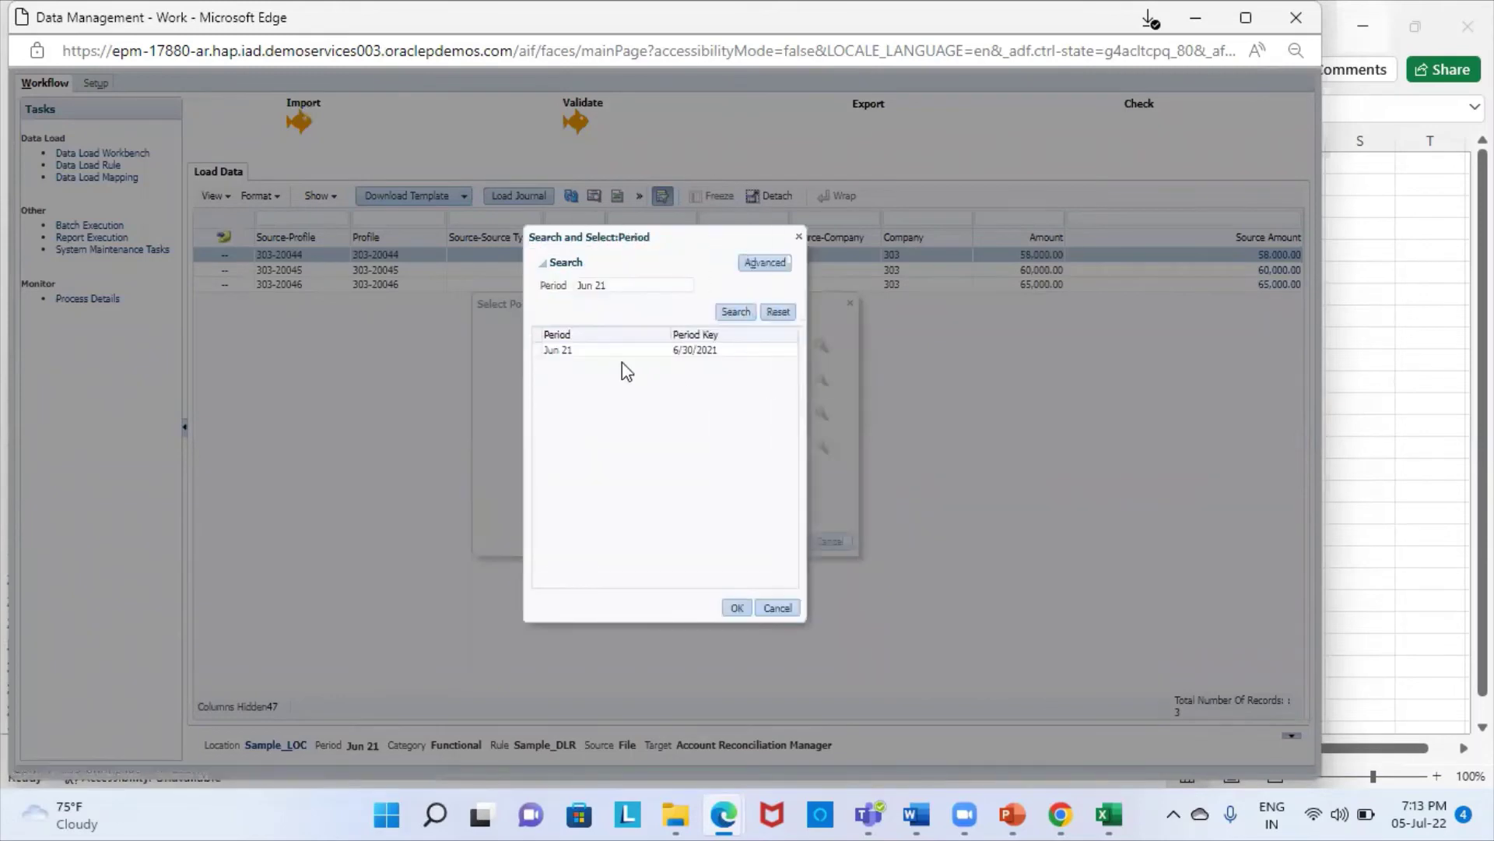
{"action": "left_click", "coordinate": [735, 313]}
{"action": "left_click", "coordinate": [634, 284]}
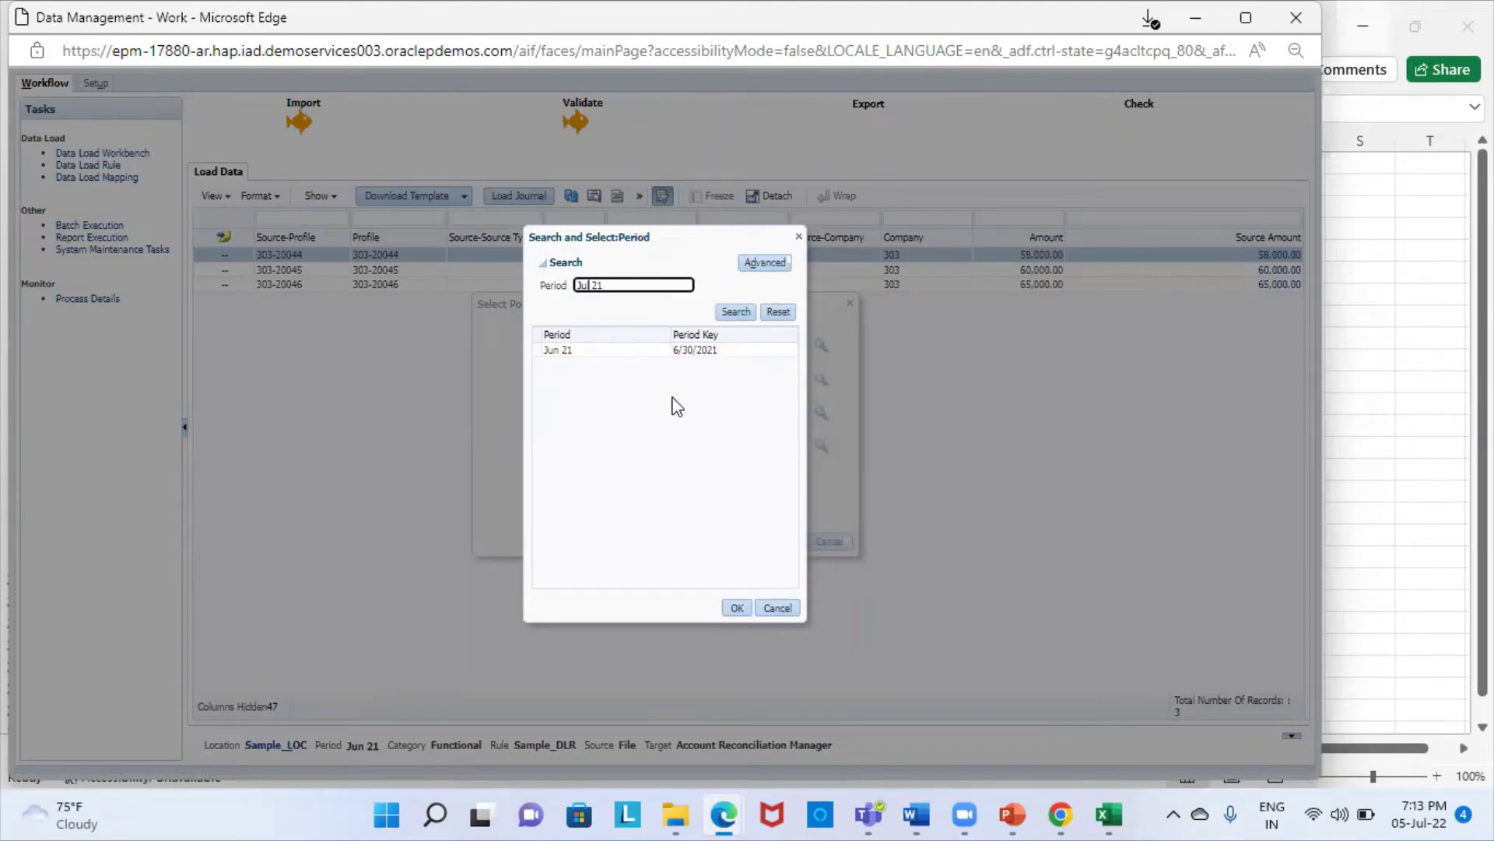
{"action": "left_click", "coordinate": [724, 312]}
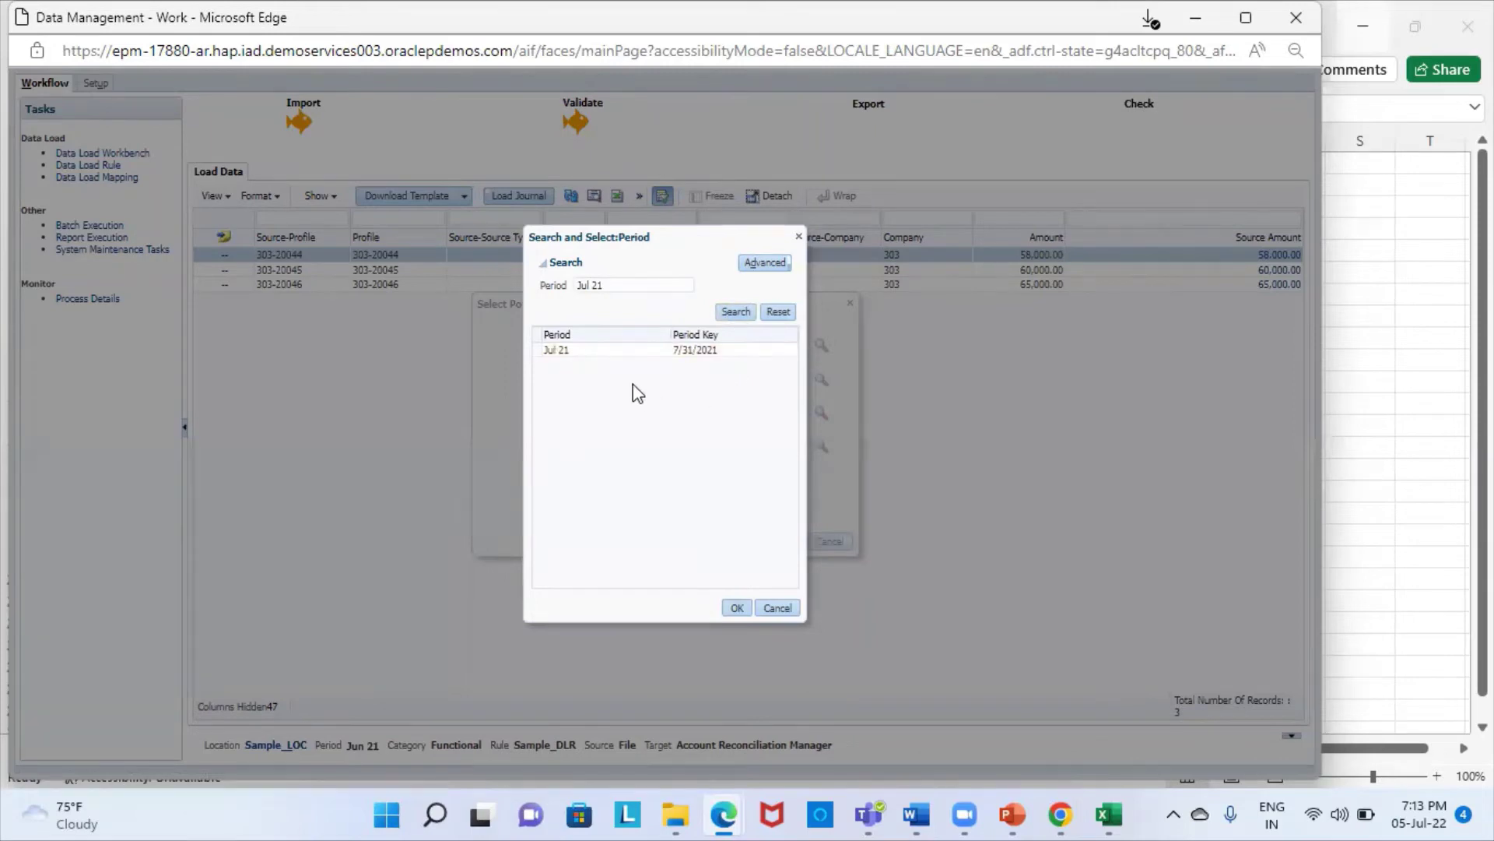
{"action": "left_click", "coordinate": [634, 352]}
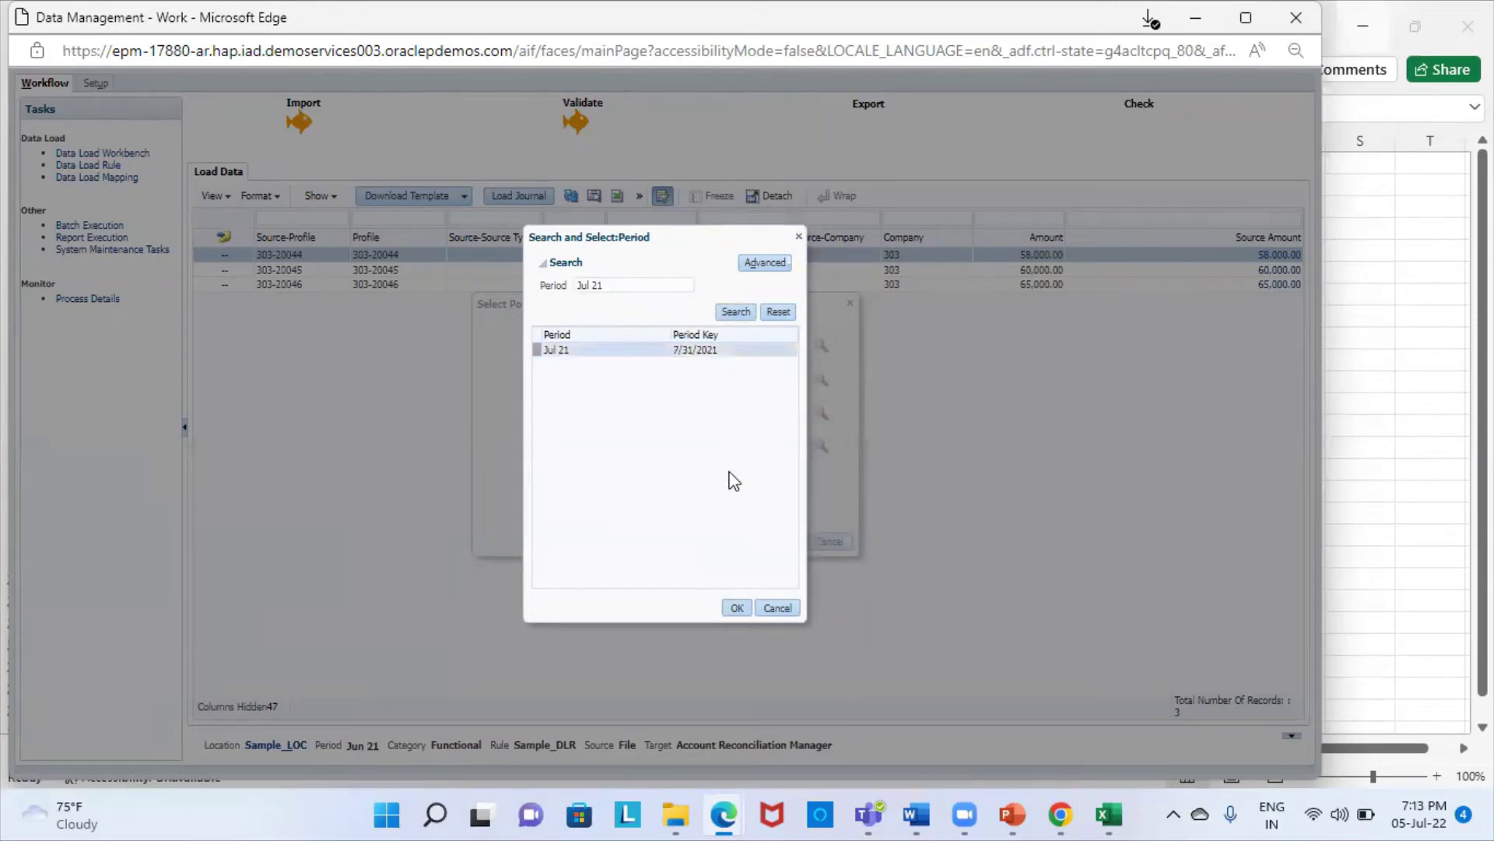
{"action": "left_click", "coordinate": [737, 607]}
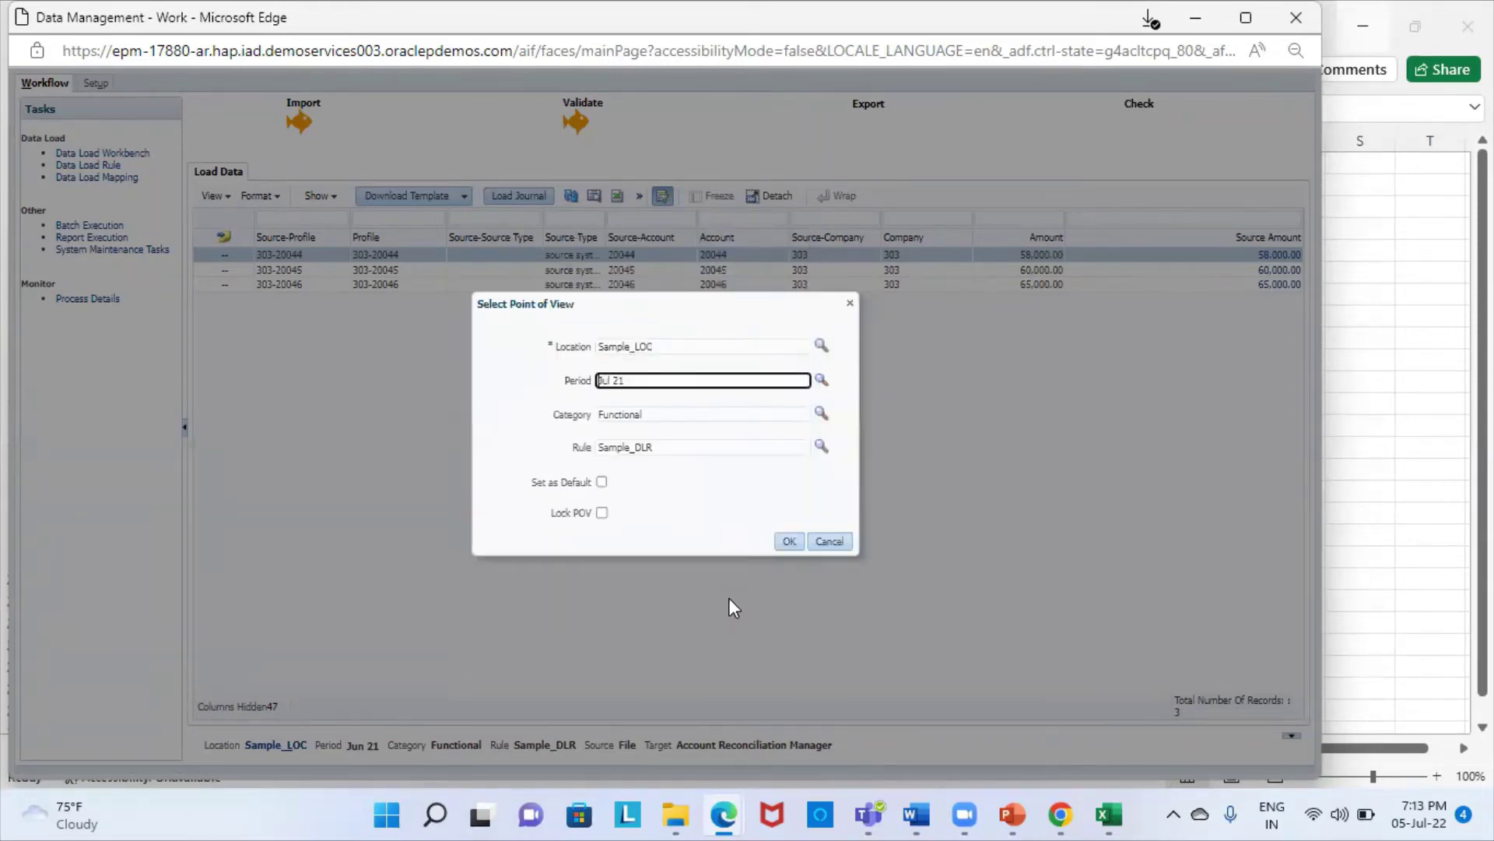
{"action": "left_click", "coordinate": [789, 540]}
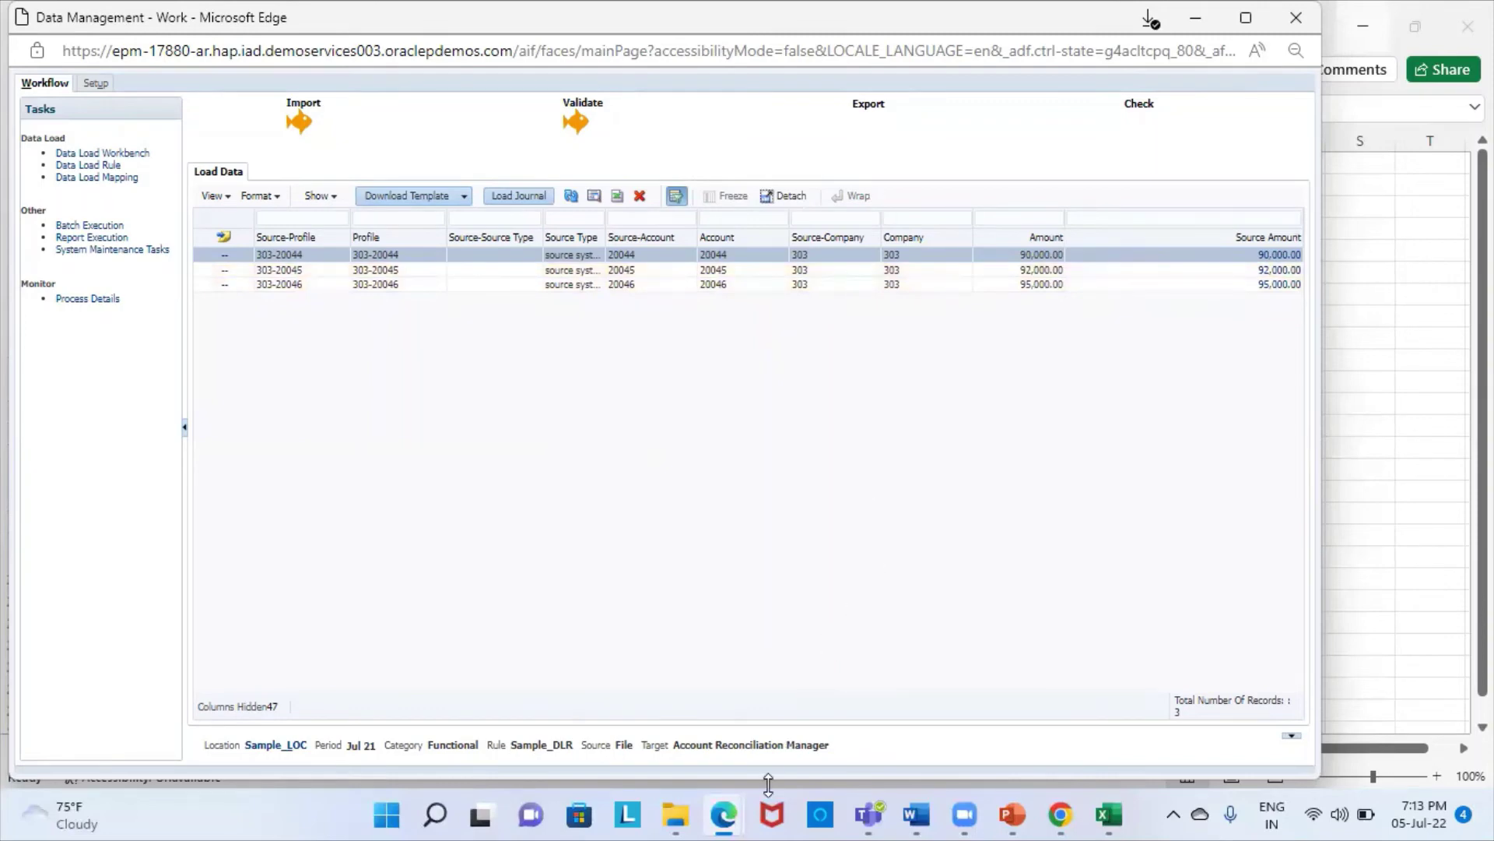
Step: Switch to the EPM Cloud Account Reconciliation window and set the status of the July 2021 period to Open
{"action": "left_click", "coordinate": [722, 815]}
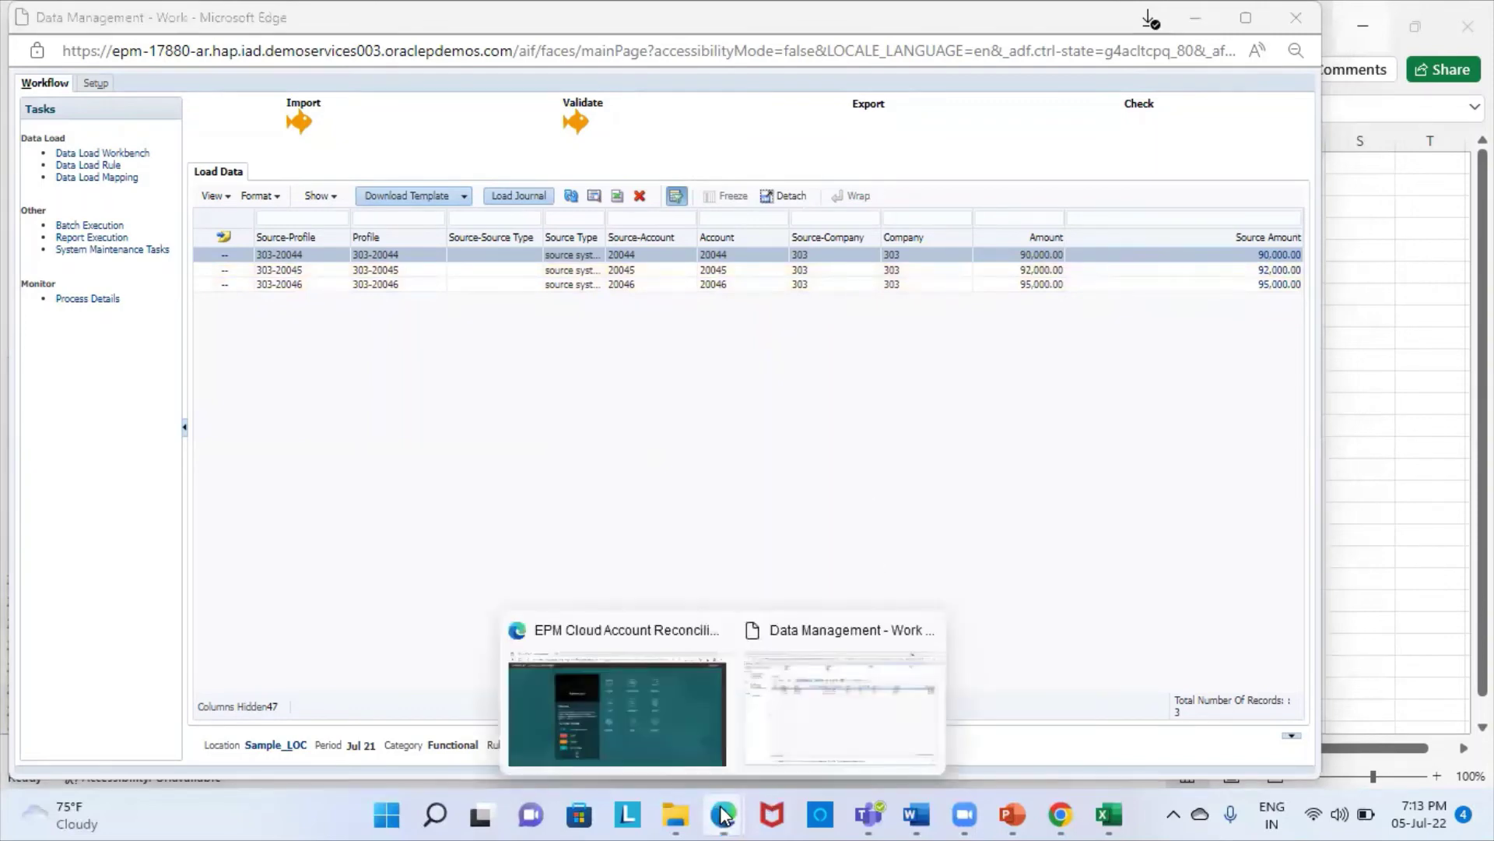
{"action": "left_click", "coordinate": [650, 720]}
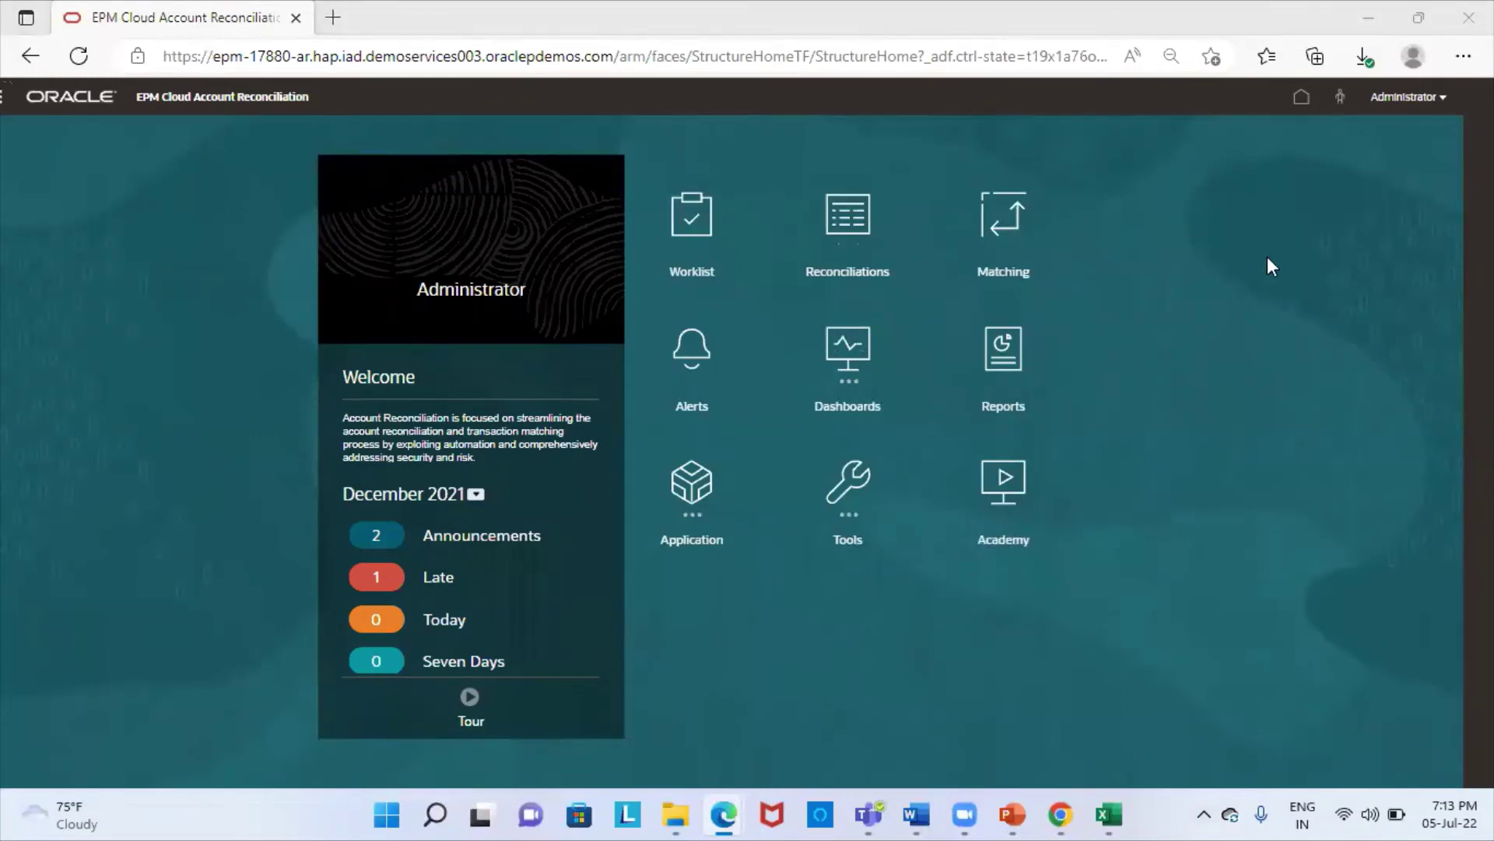
{"action": "left_click", "coordinate": [704, 515]}
{"action": "scroll", "coordinate": [1260, 573], "scroll_direction": "down", "scroll_amount": 1}
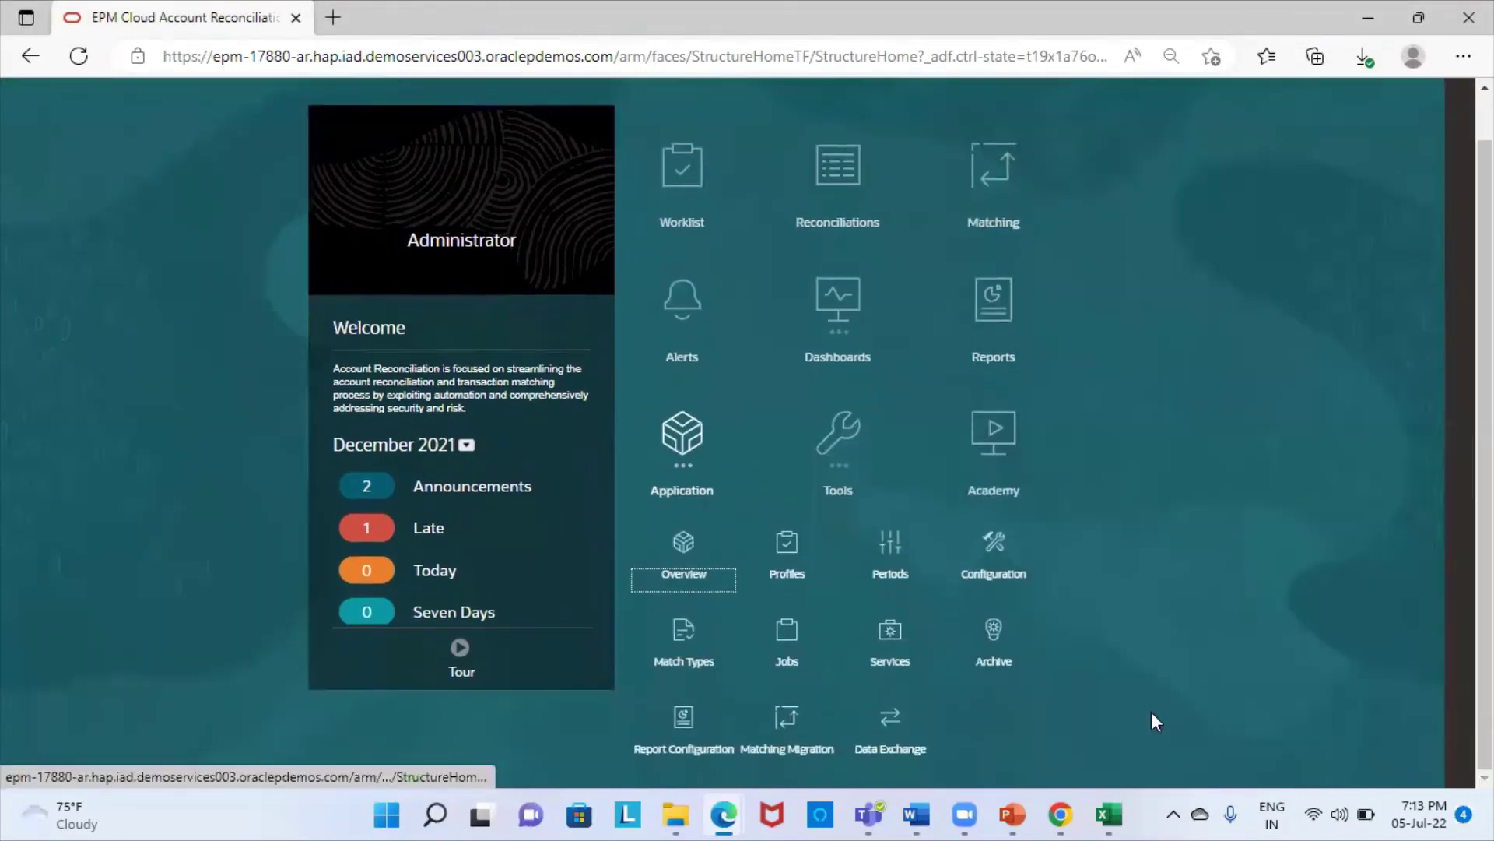
{"action": "left_click", "coordinate": [890, 548]}
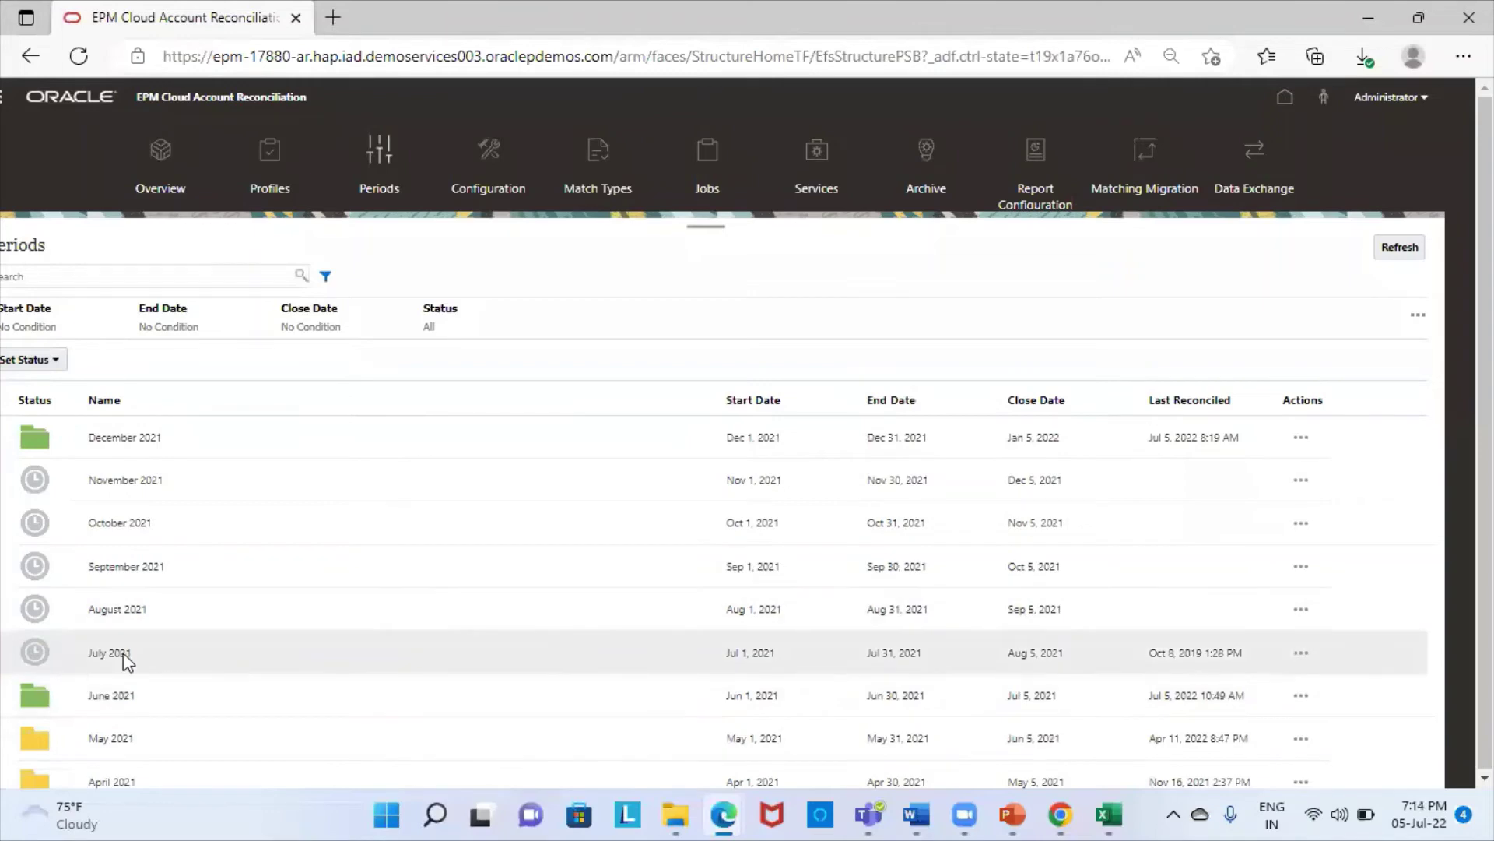
{"action": "left_click", "coordinate": [1302, 656]}
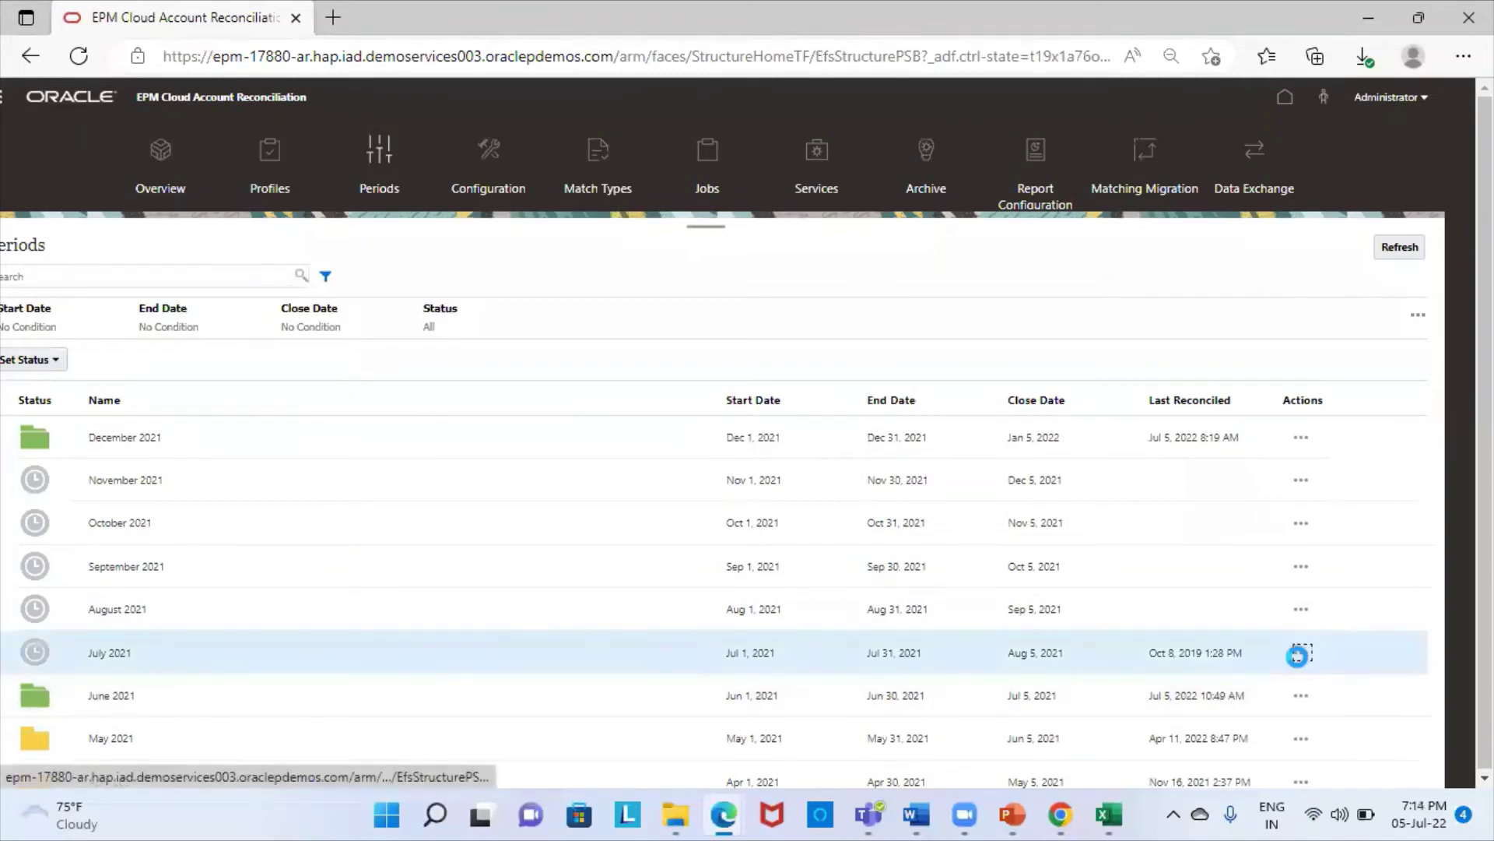
{"action": "mouse_move", "coordinate": [1161, 444]}
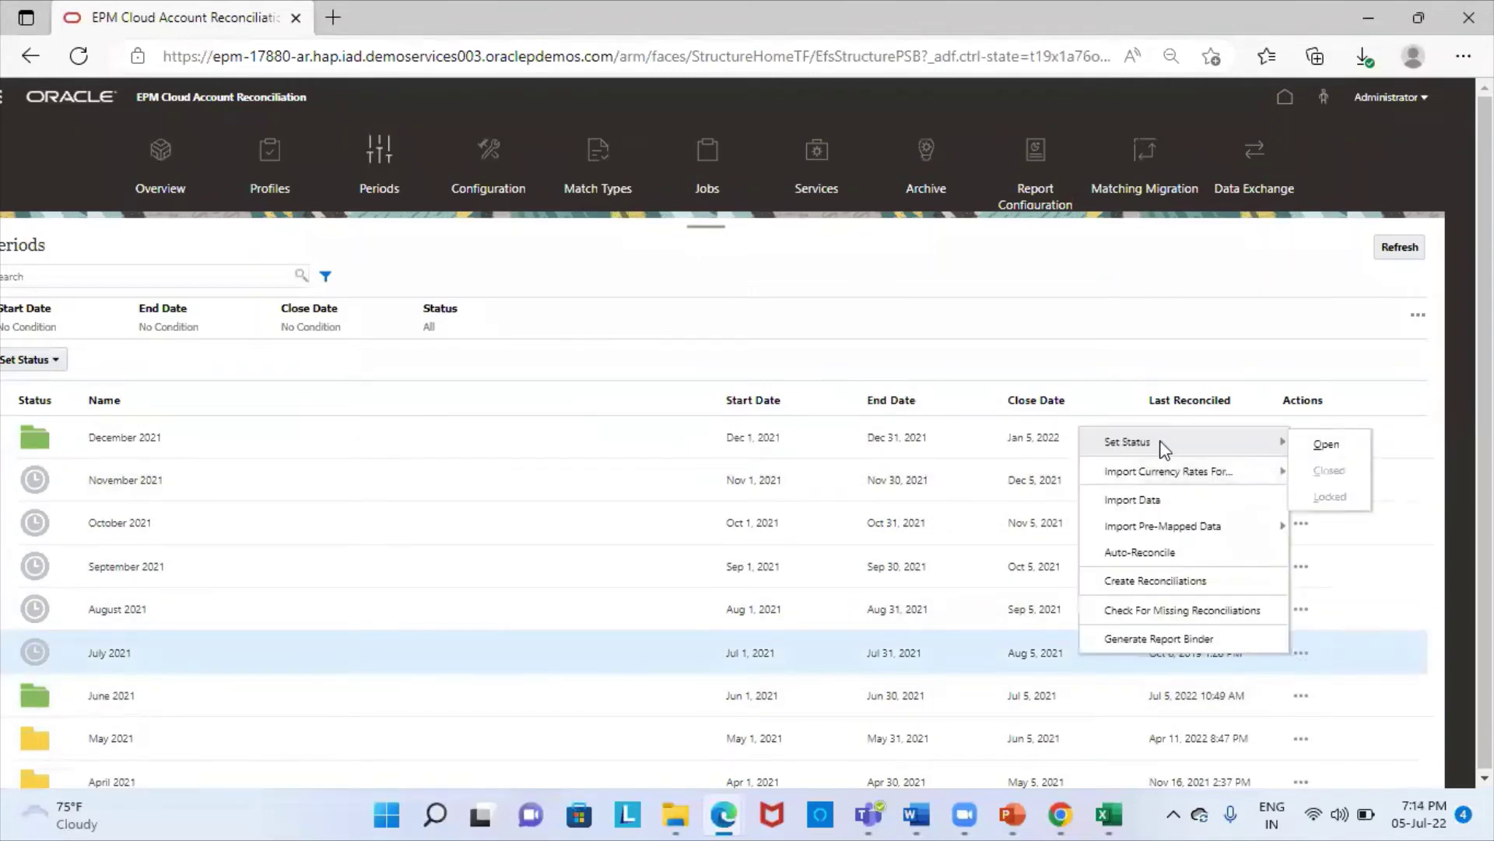
{"action": "left_click", "coordinate": [1325, 446]}
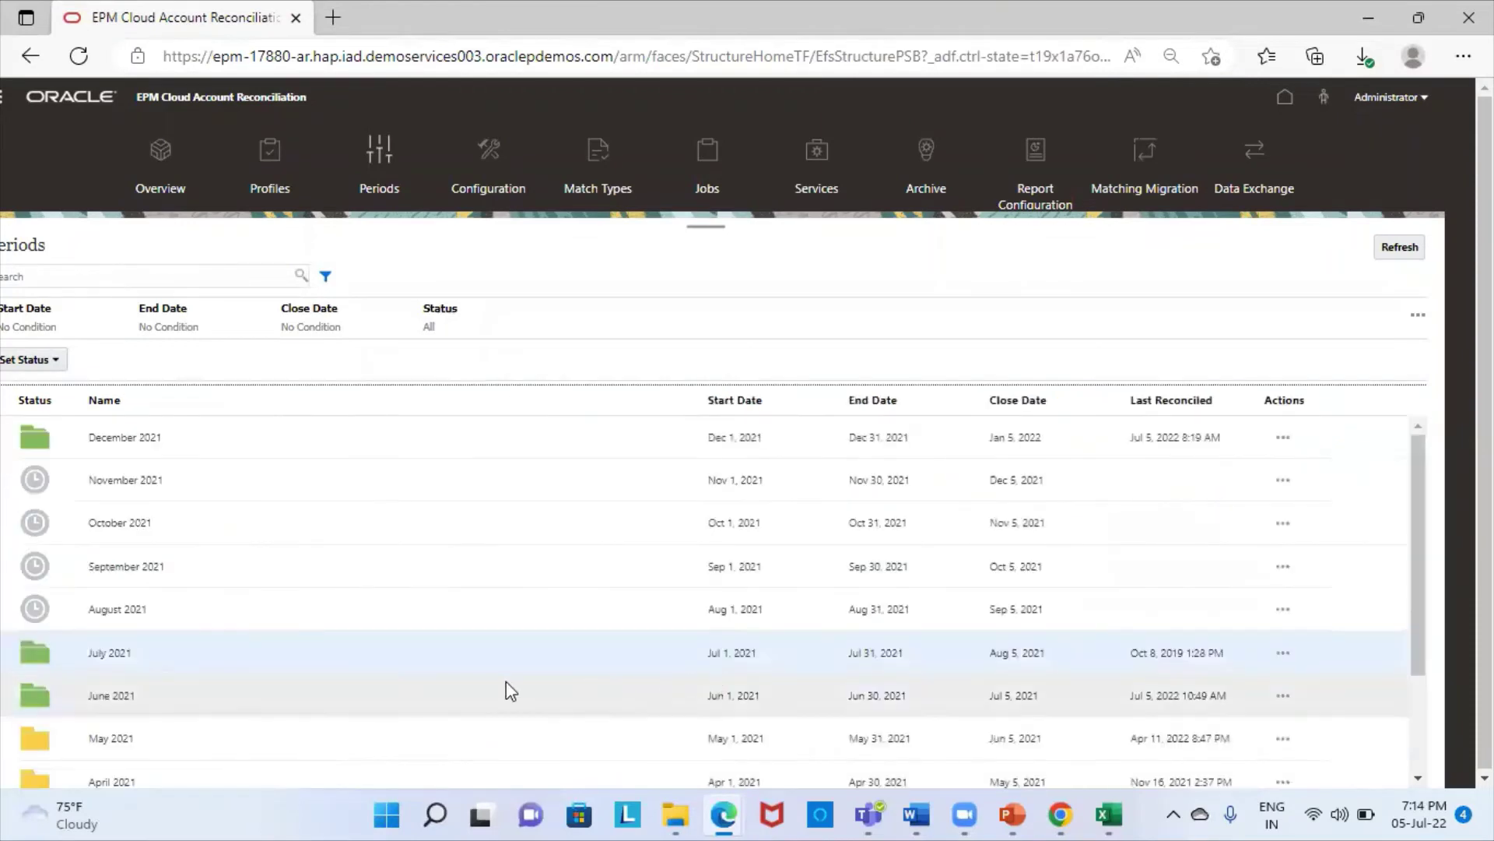
Step: Start a new data load execution for the June 2021 period and name it Sample_LOC
{"action": "left_click", "coordinate": [1285, 696]}
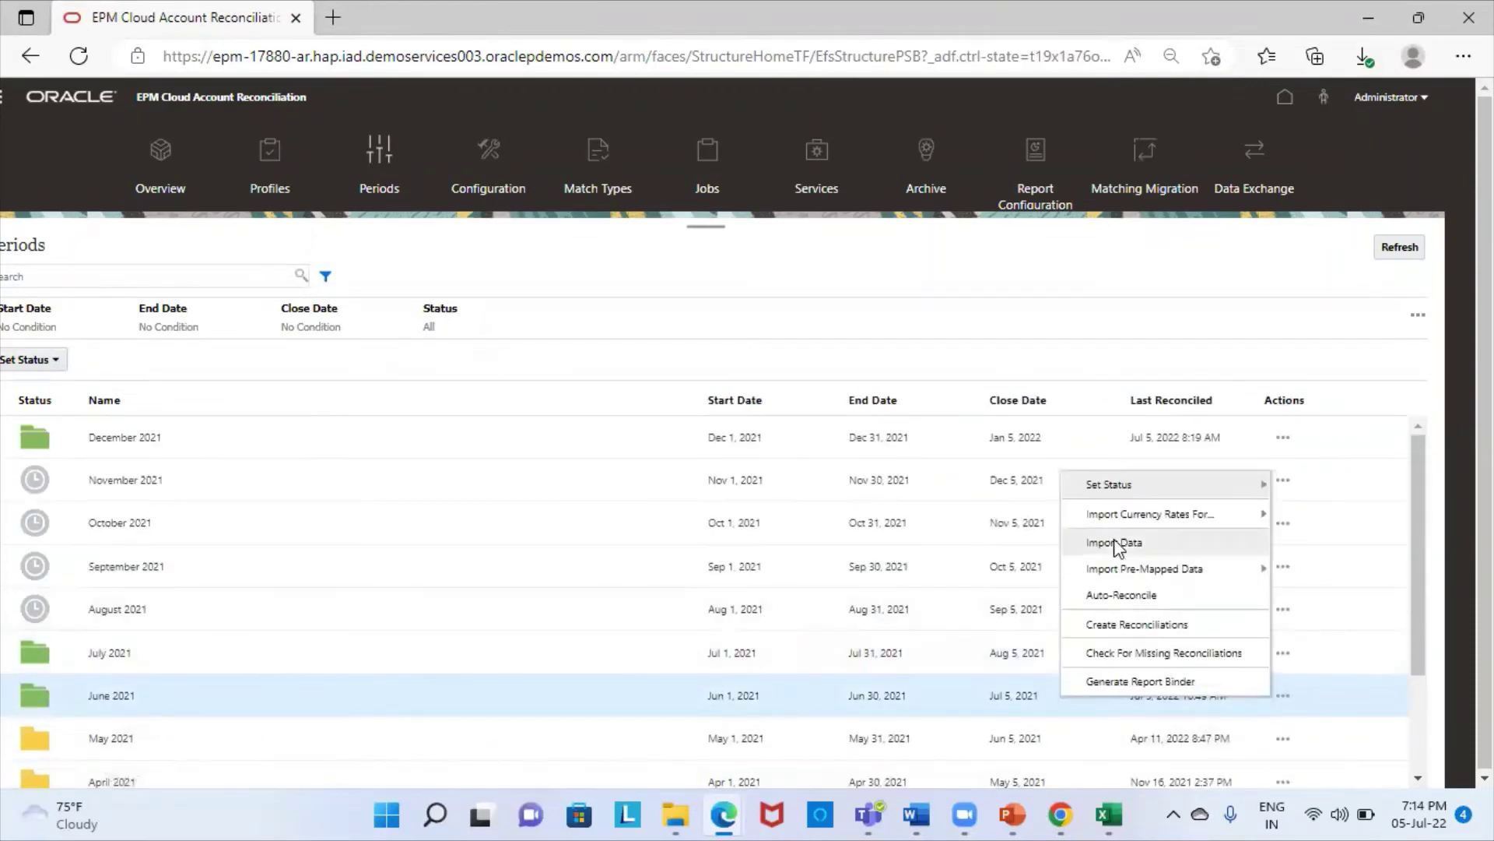
{"action": "left_click", "coordinate": [1114, 543]}
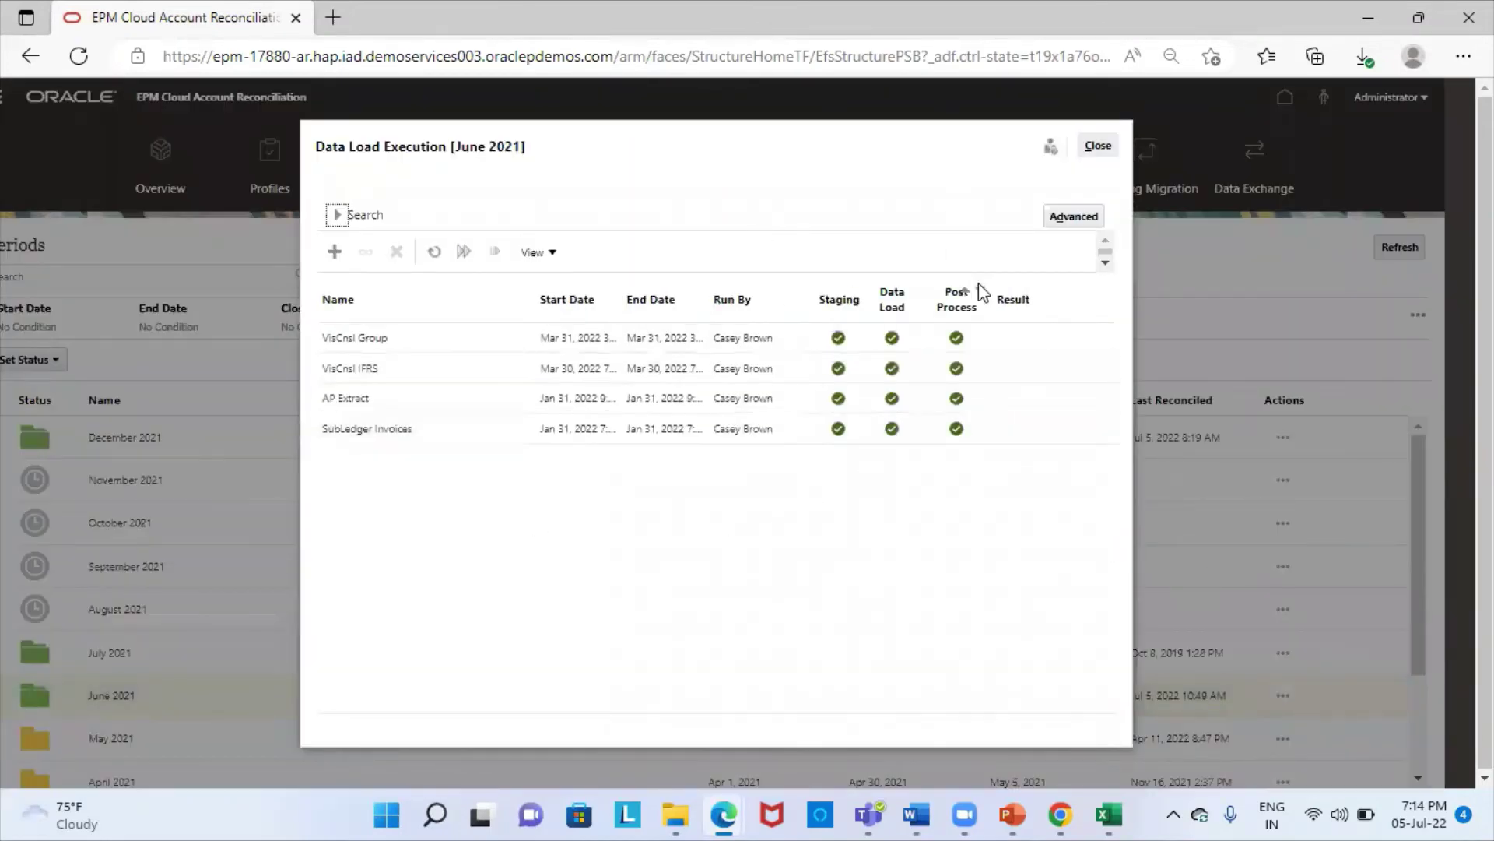
{"action": "left_click", "coordinate": [331, 256]}
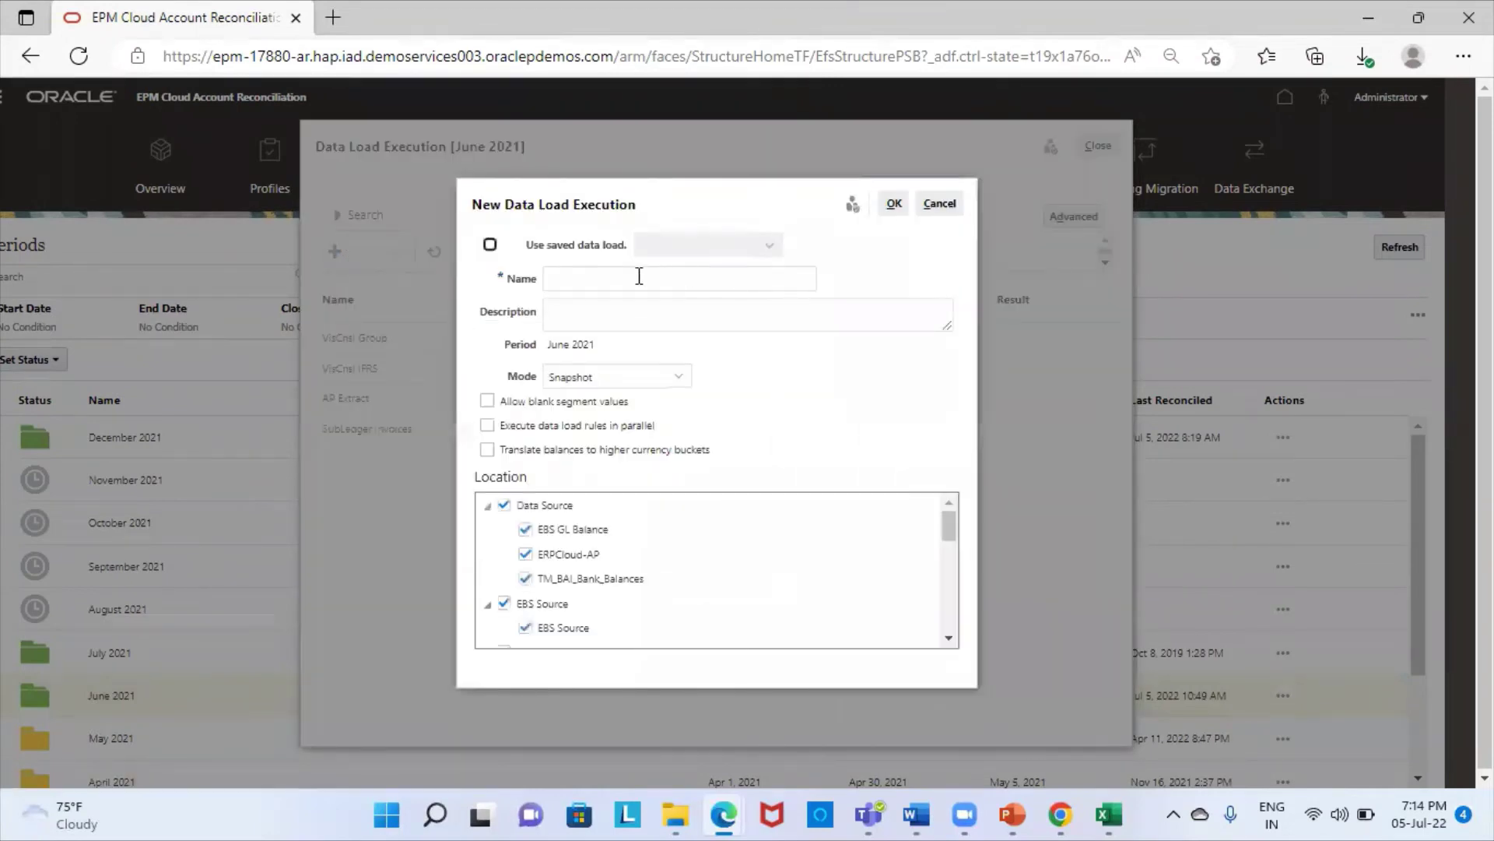
{"action": "left_click", "coordinate": [639, 276]}
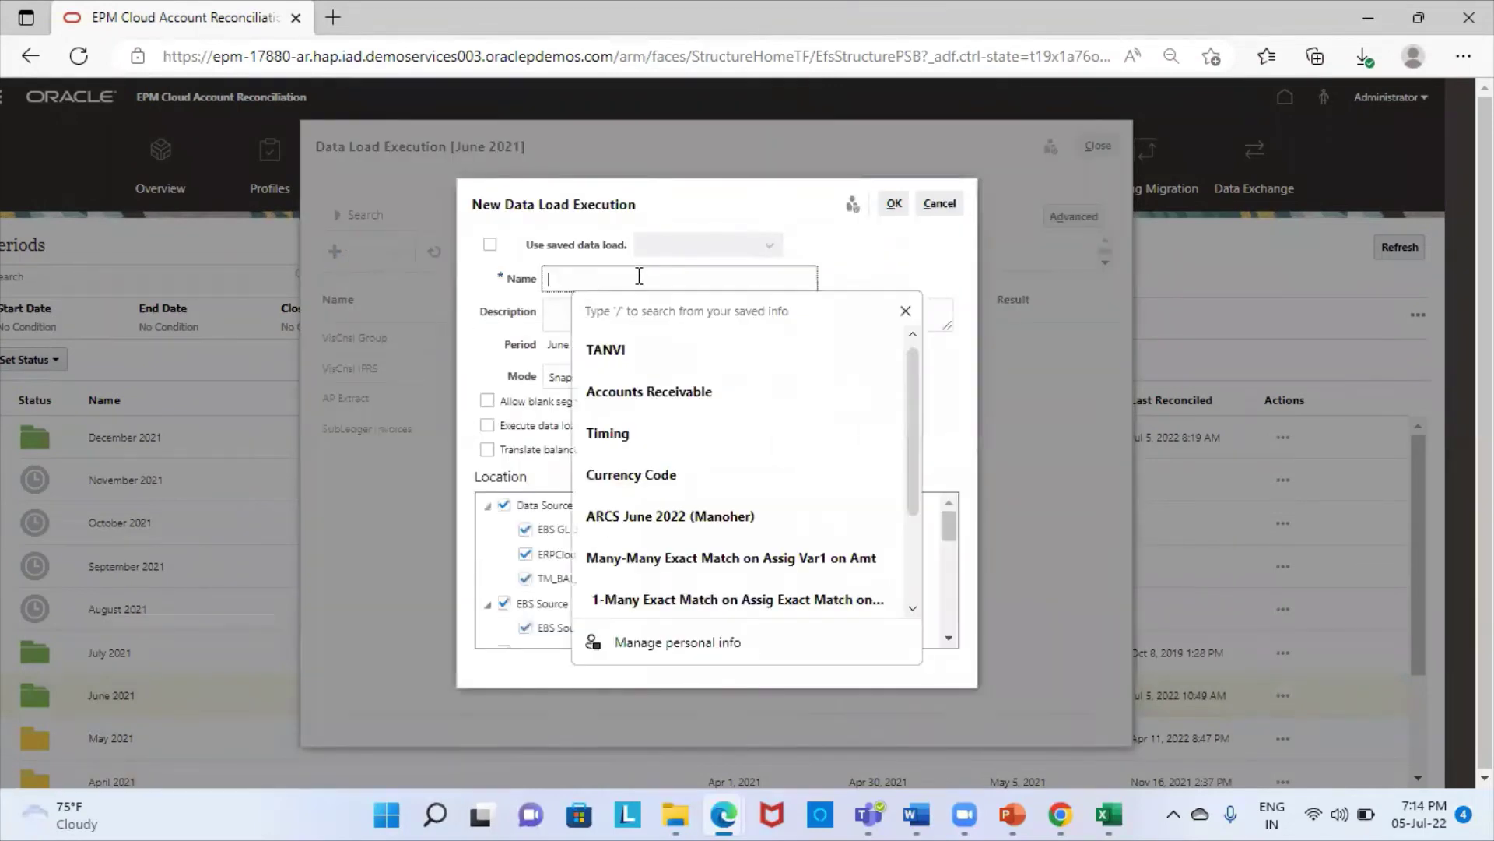
{"action": "type", "text": "Sample_LOC"}
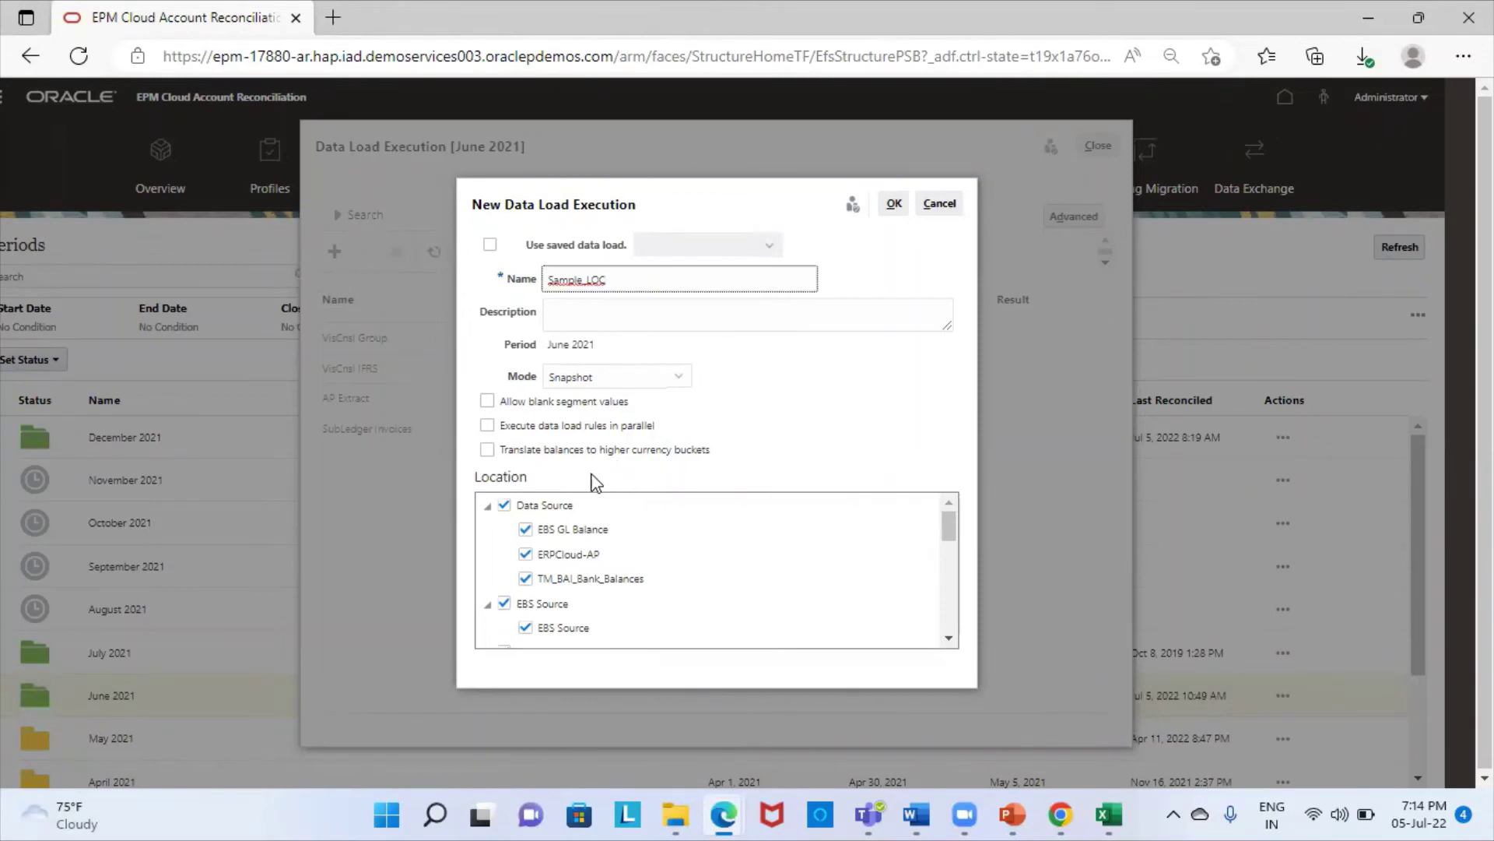
Step: Deselect the Data Source, EBS Source, EPM and File location groups for the June 2021 data load execution
{"action": "left_click", "coordinate": [505, 504]}
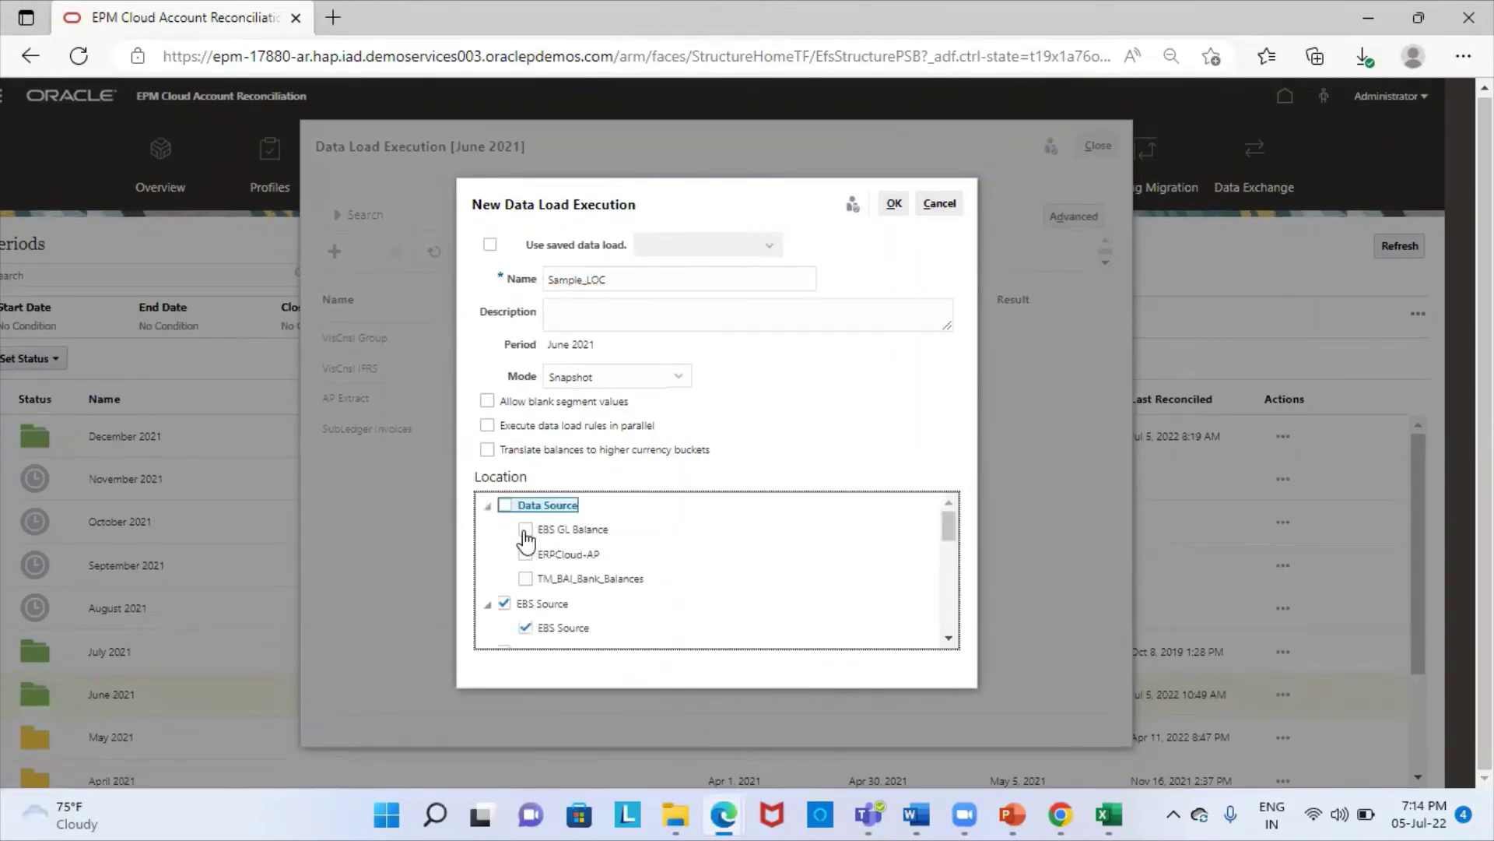
{"action": "scroll", "coordinate": [597, 560], "scroll_direction": "down", "scroll_amount": 2}
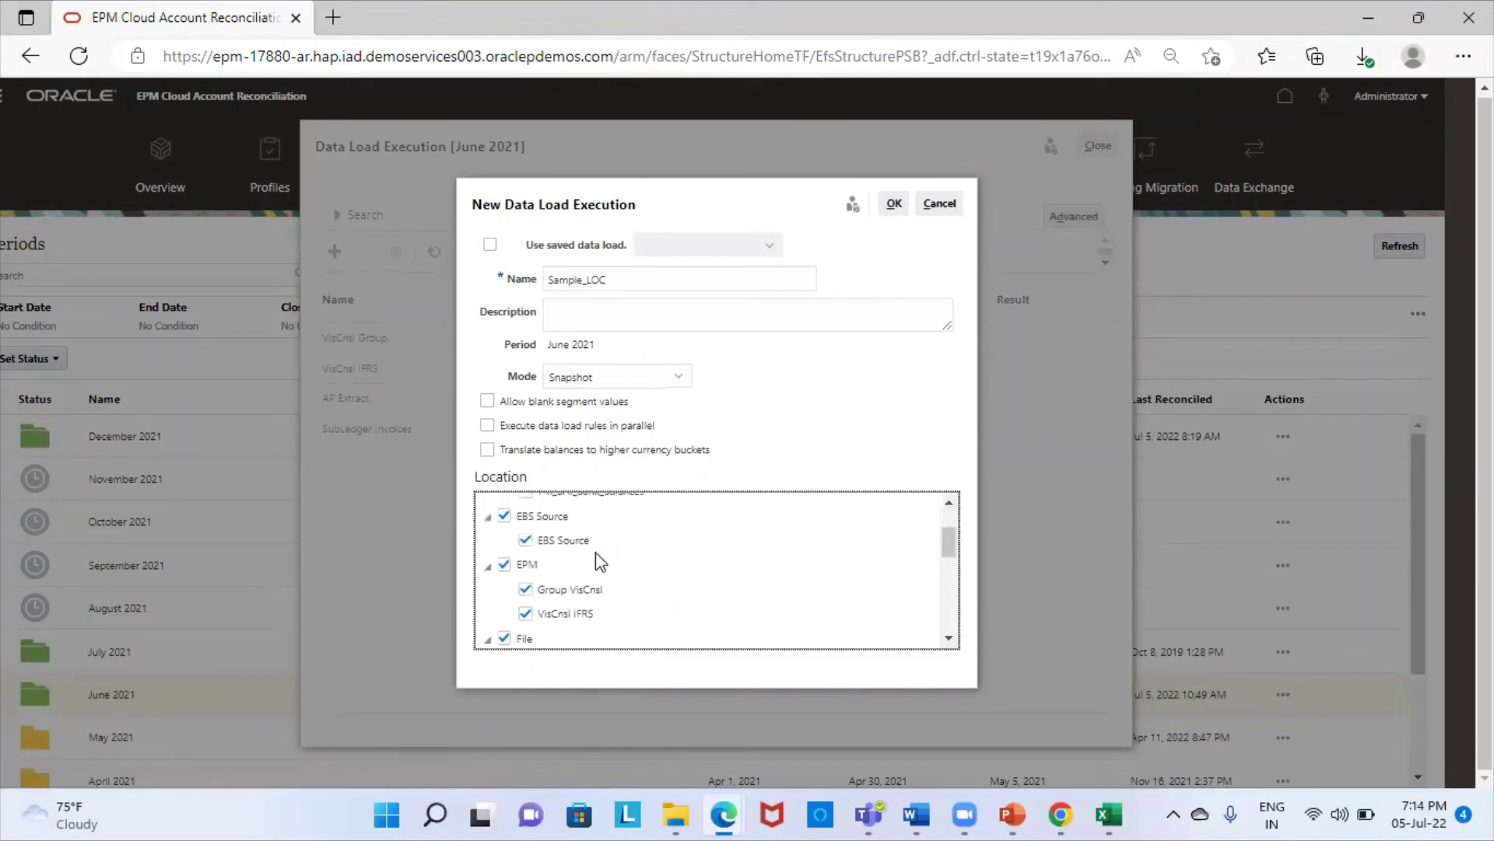
{"action": "left_click", "coordinate": [505, 517]}
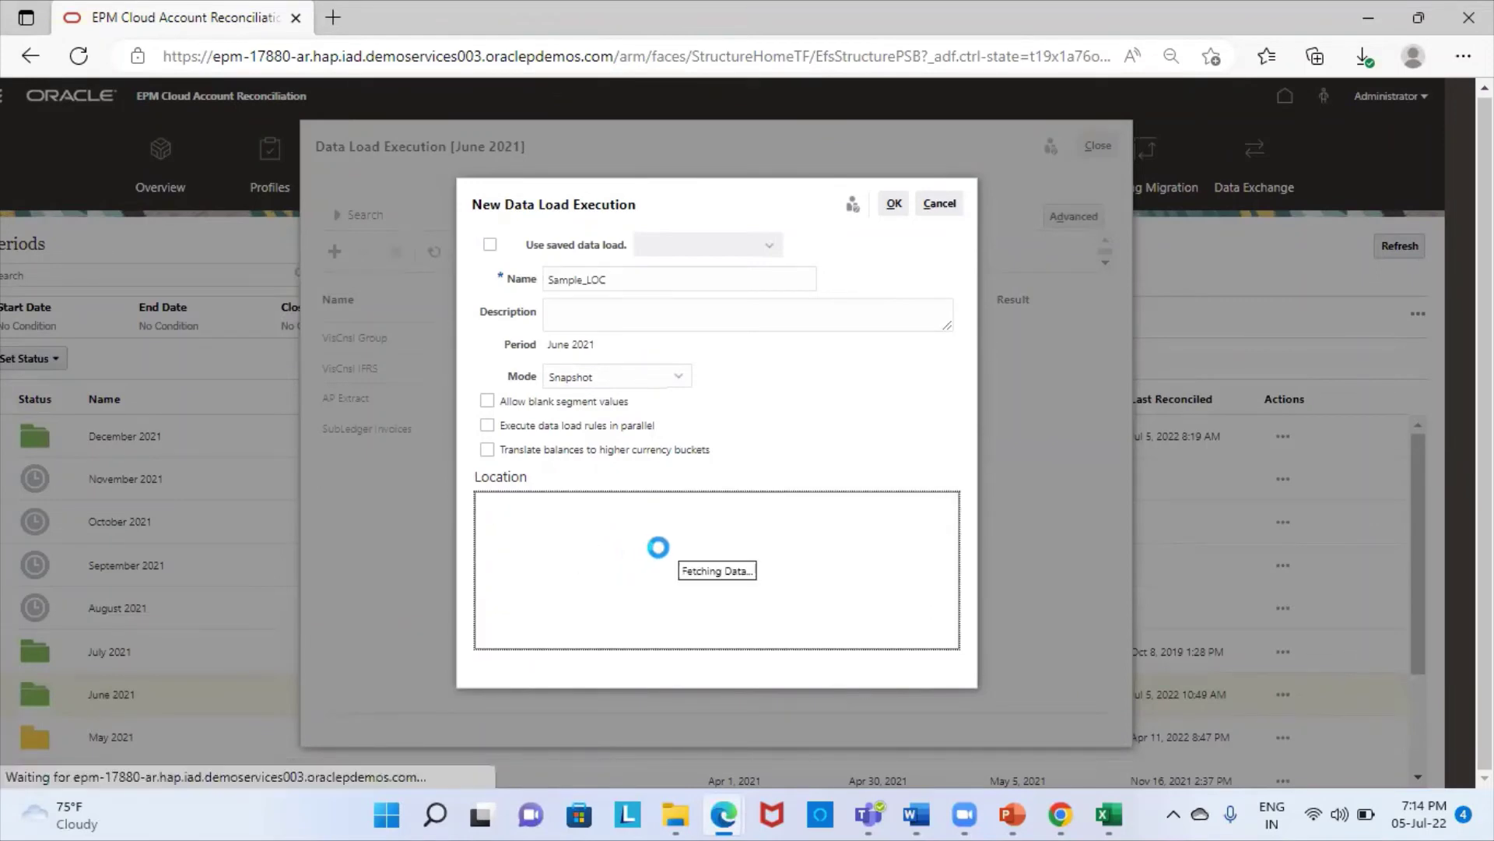
{"action": "left_click", "coordinate": [504, 579]}
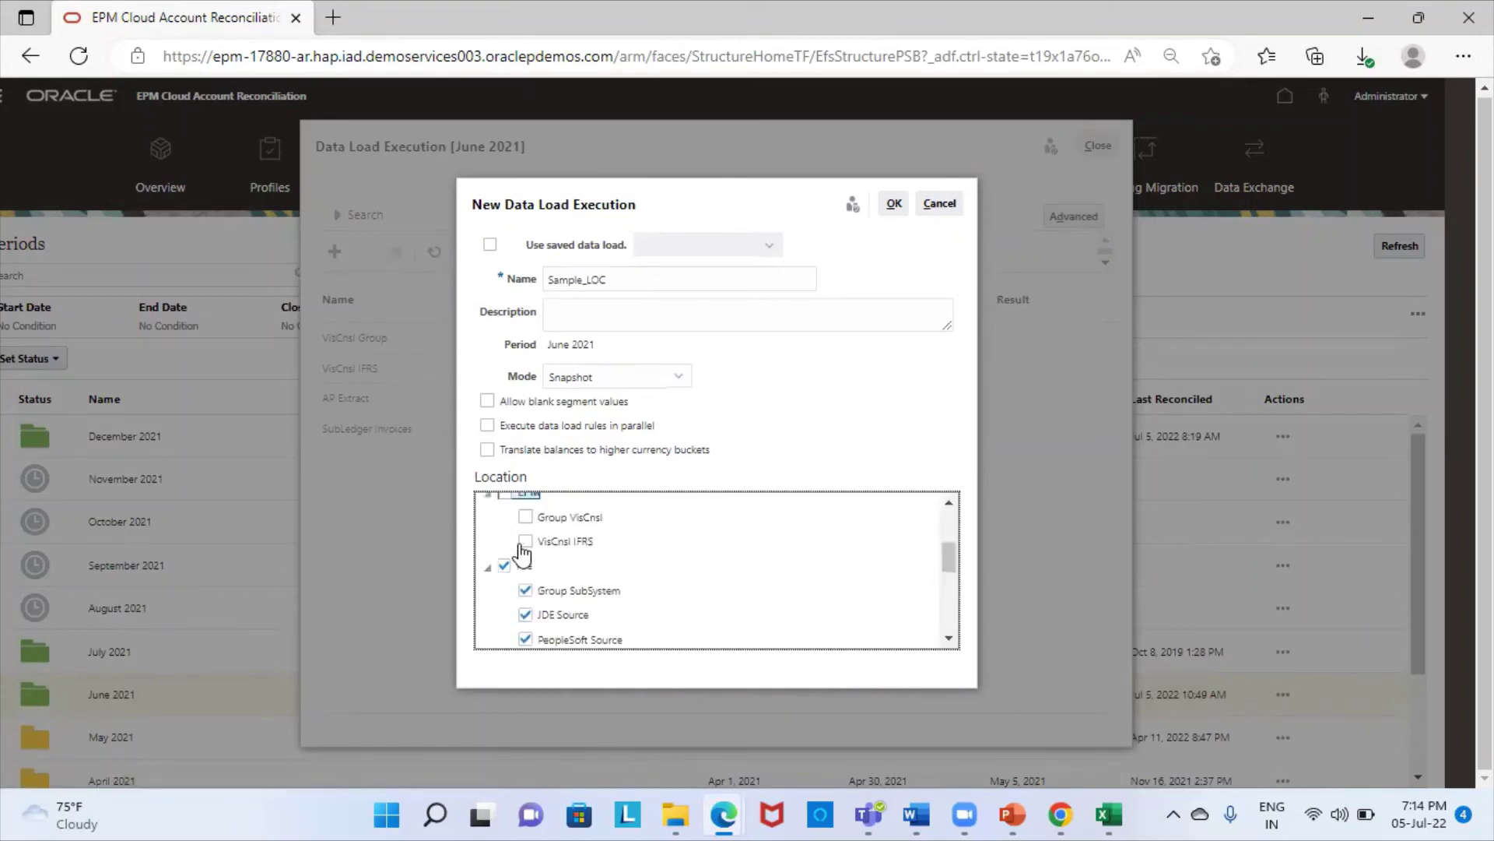
{"action": "left_click", "coordinate": [506, 567]}
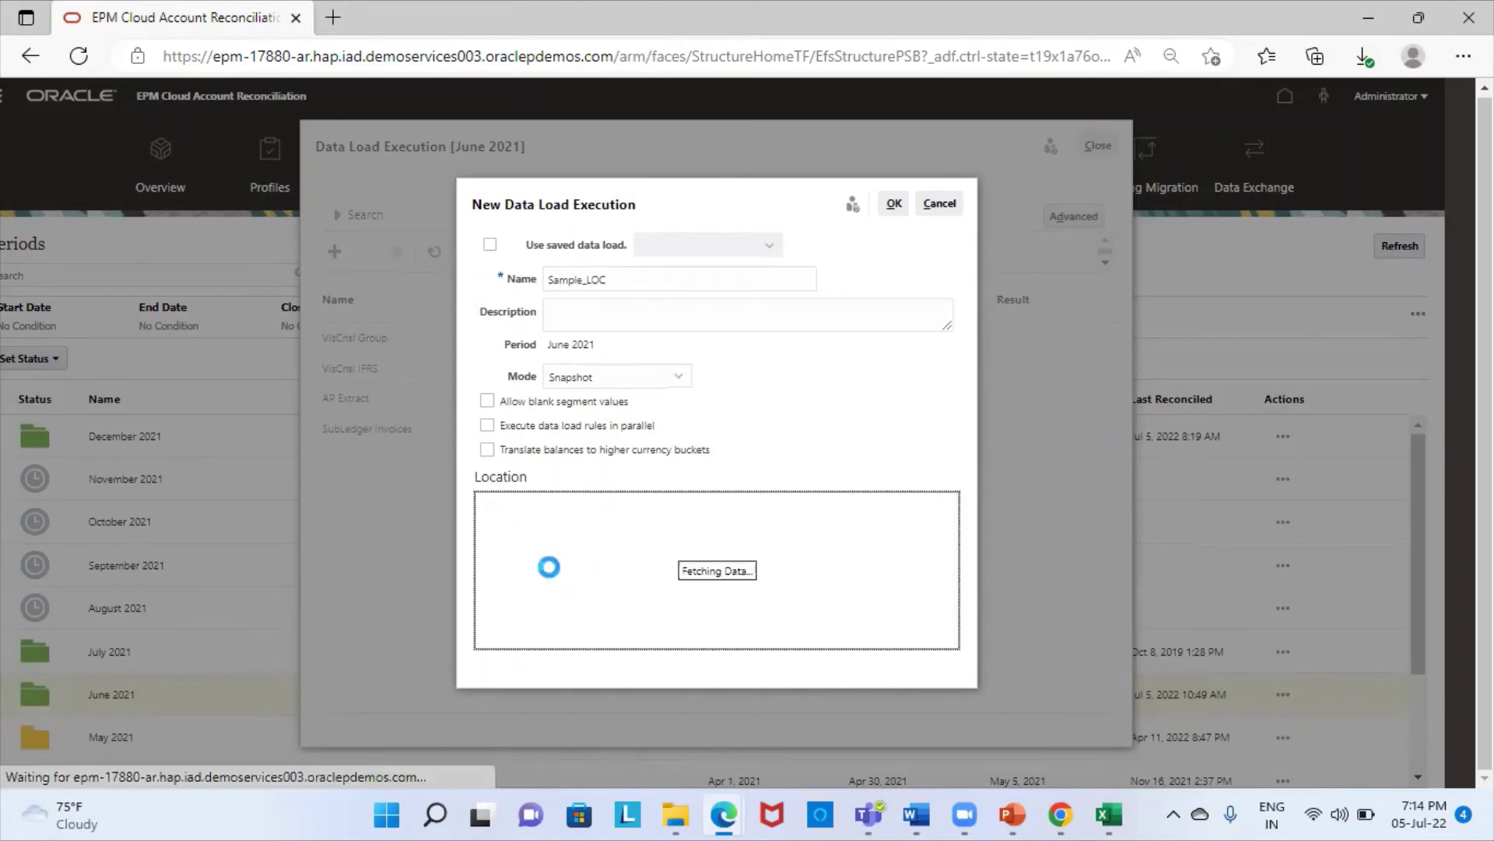
{"action": "scroll", "coordinate": [600, 599], "scroll_direction": "down", "scroll_amount": 1}
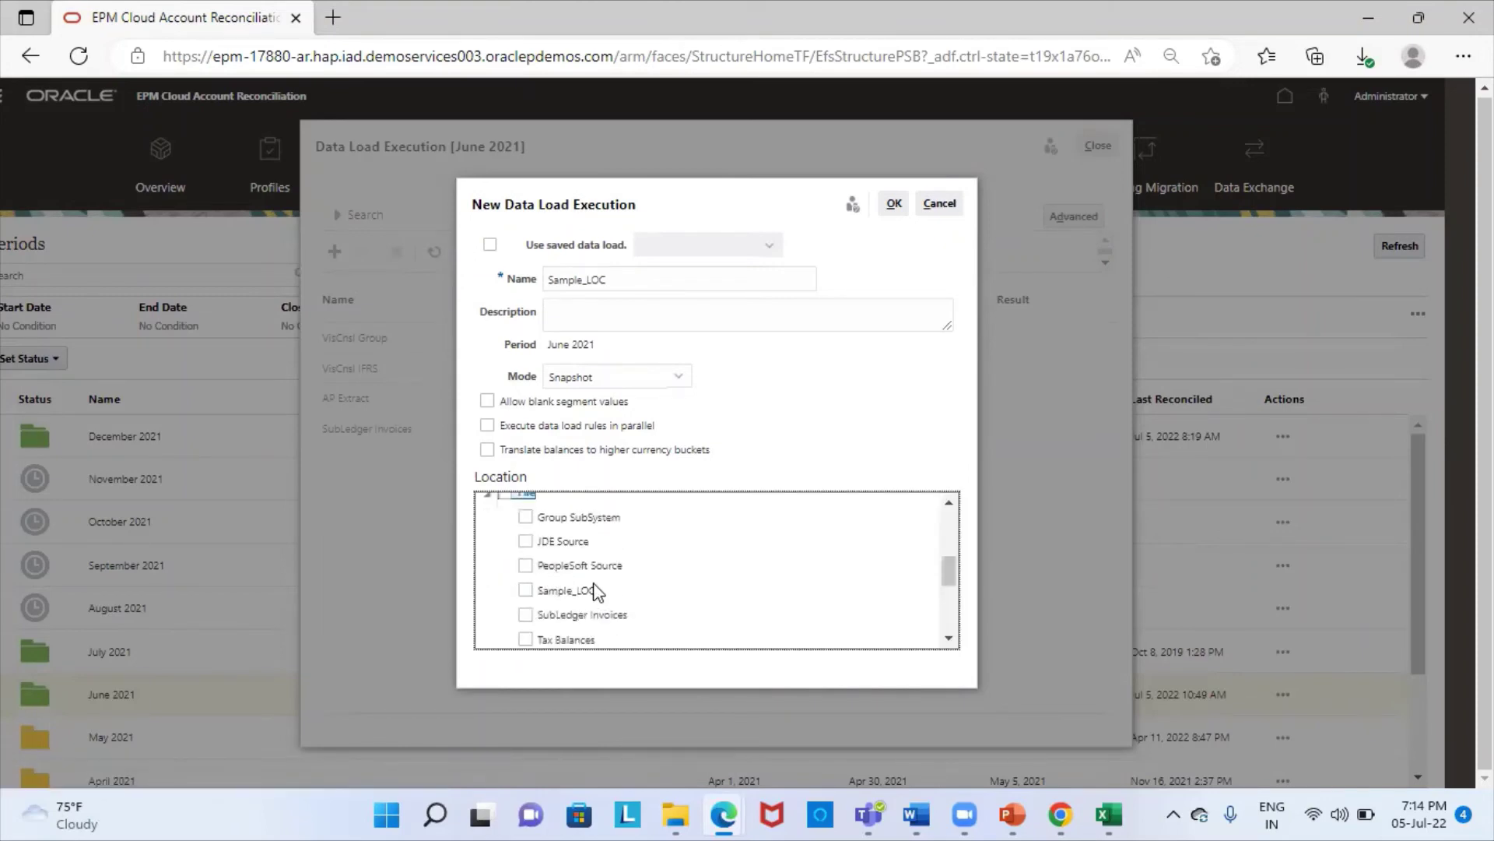
Step: Select the Sample_LOC location, deselect the Fusion Financials Cloud group, and submit the June 2021 data load
{"action": "left_click", "coordinate": [526, 590]}
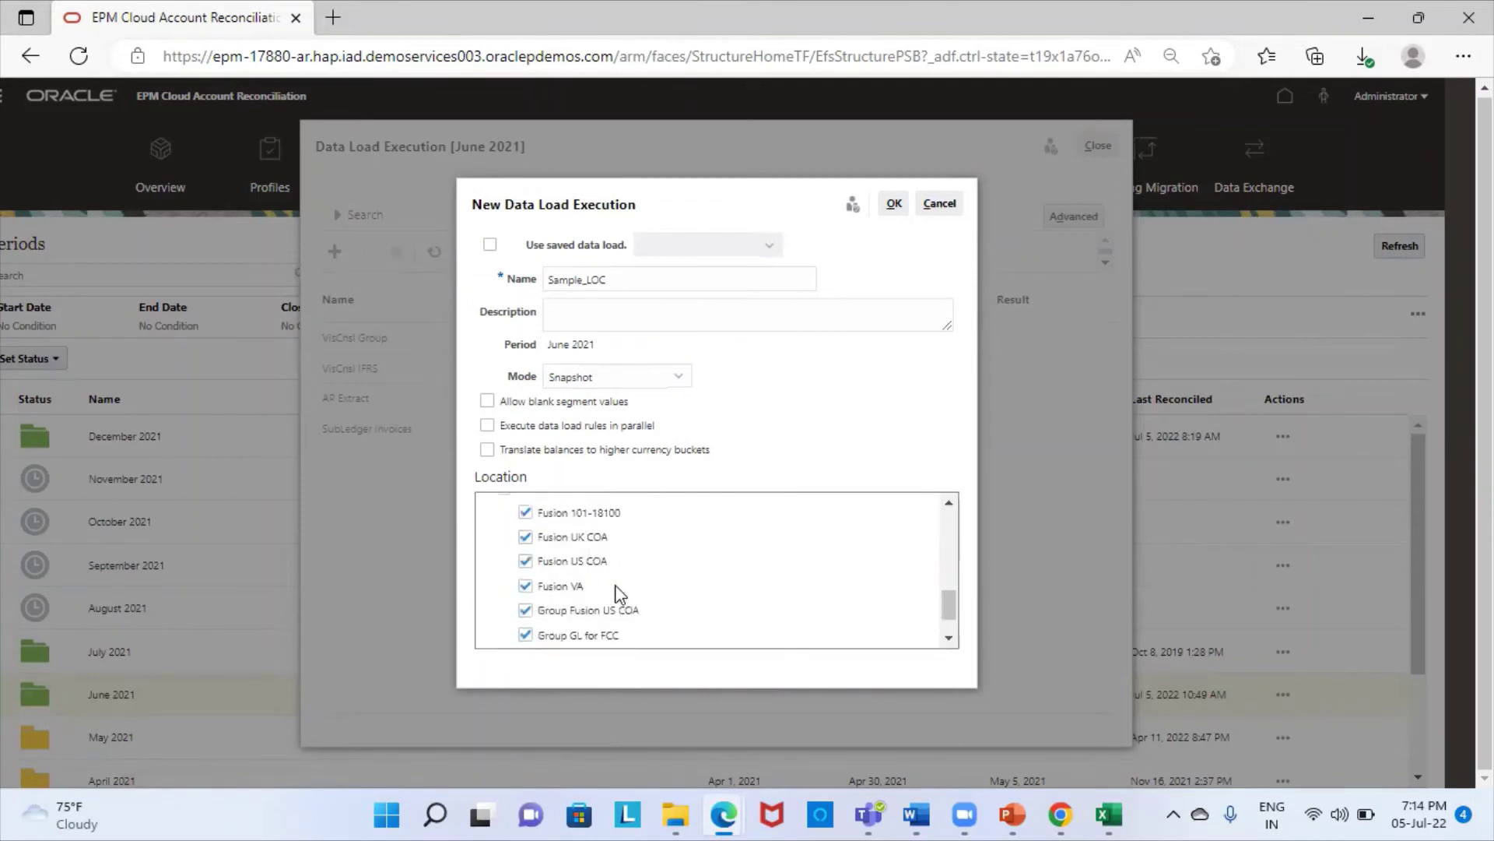
{"action": "left_click", "coordinate": [504, 577]}
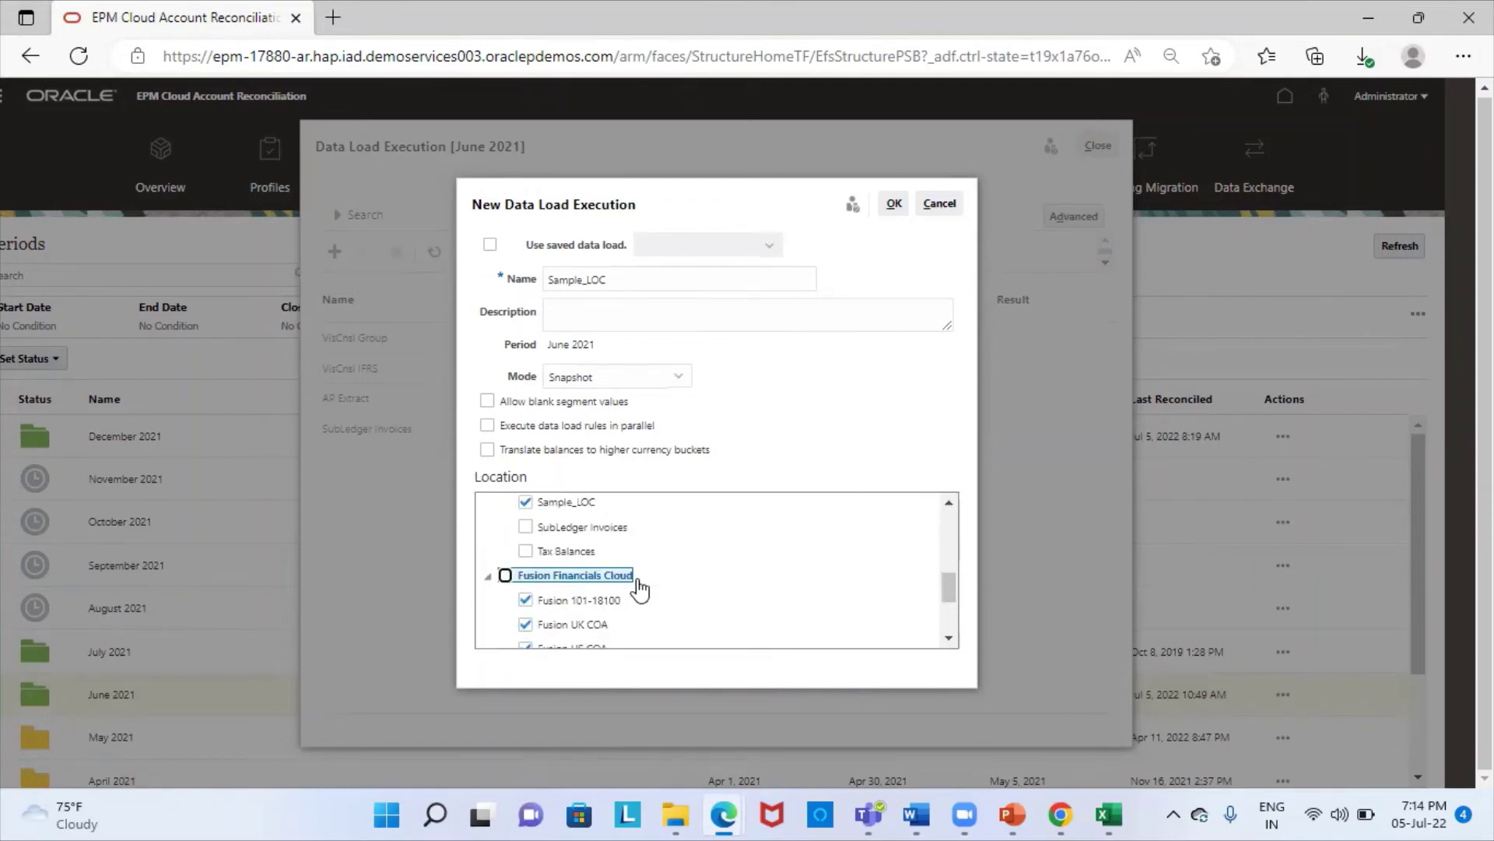
{"action": "scroll", "coordinate": [747, 467], "scroll_direction": "up", "scroll_amount": 1}
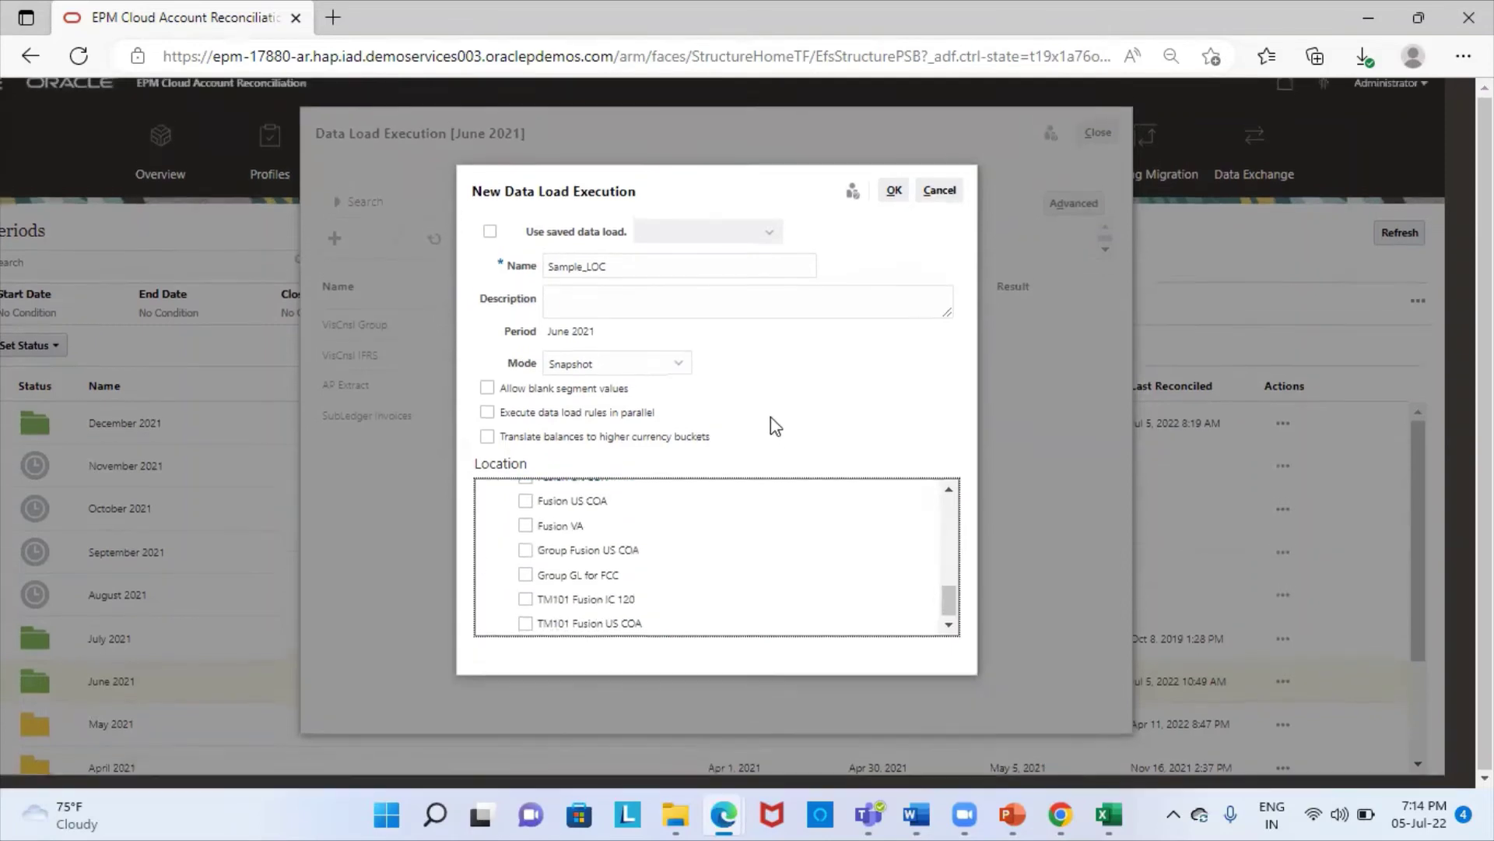
{"action": "left_click", "coordinate": [895, 206]}
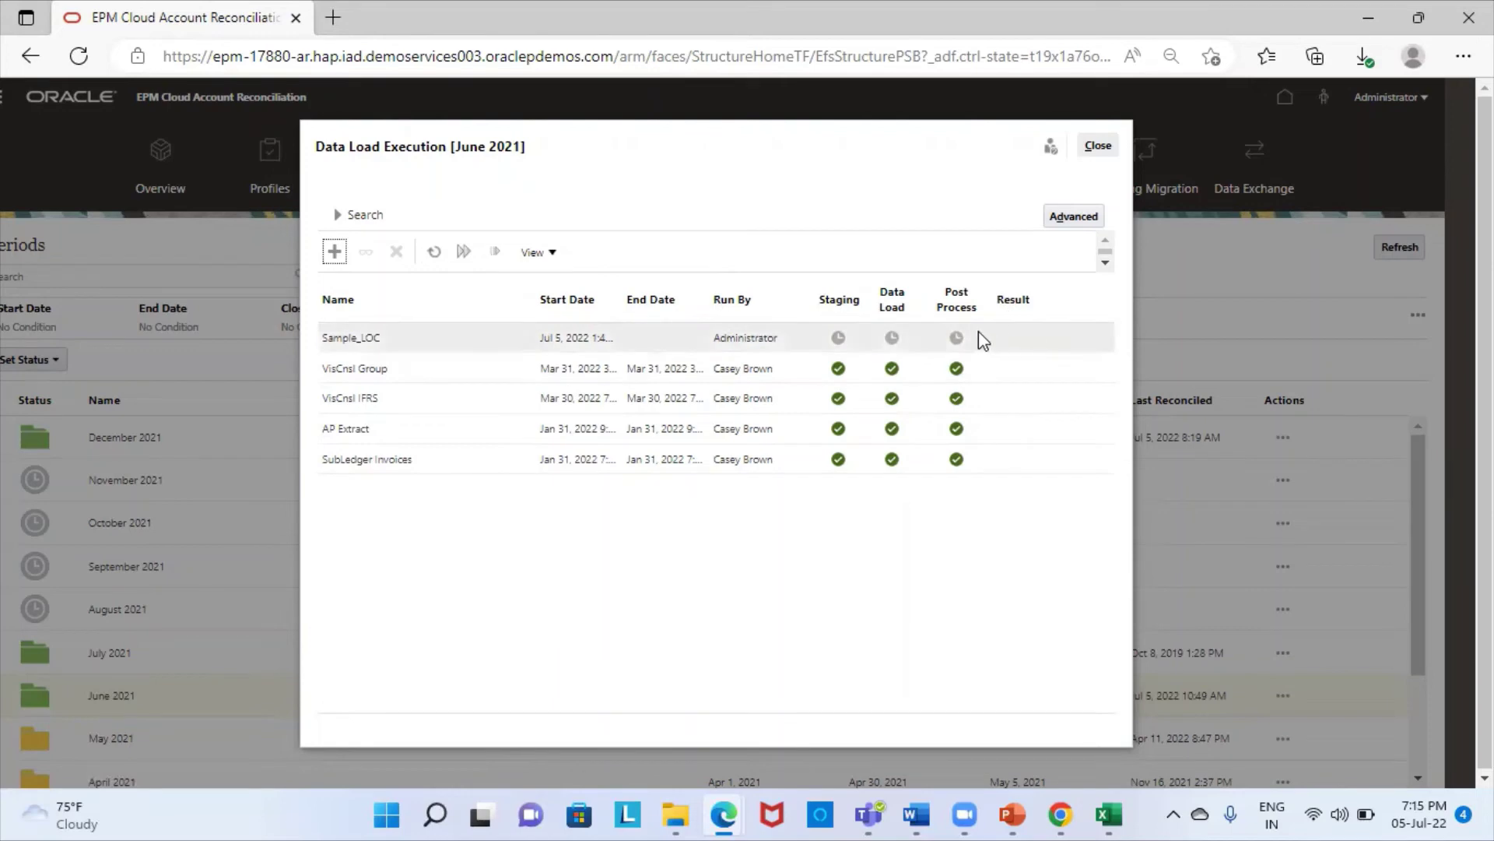
Step: Refresh the June 2021 execution list to check the progress of Sample_LOC, and close the list
{"action": "left_click", "coordinate": [436, 256]}
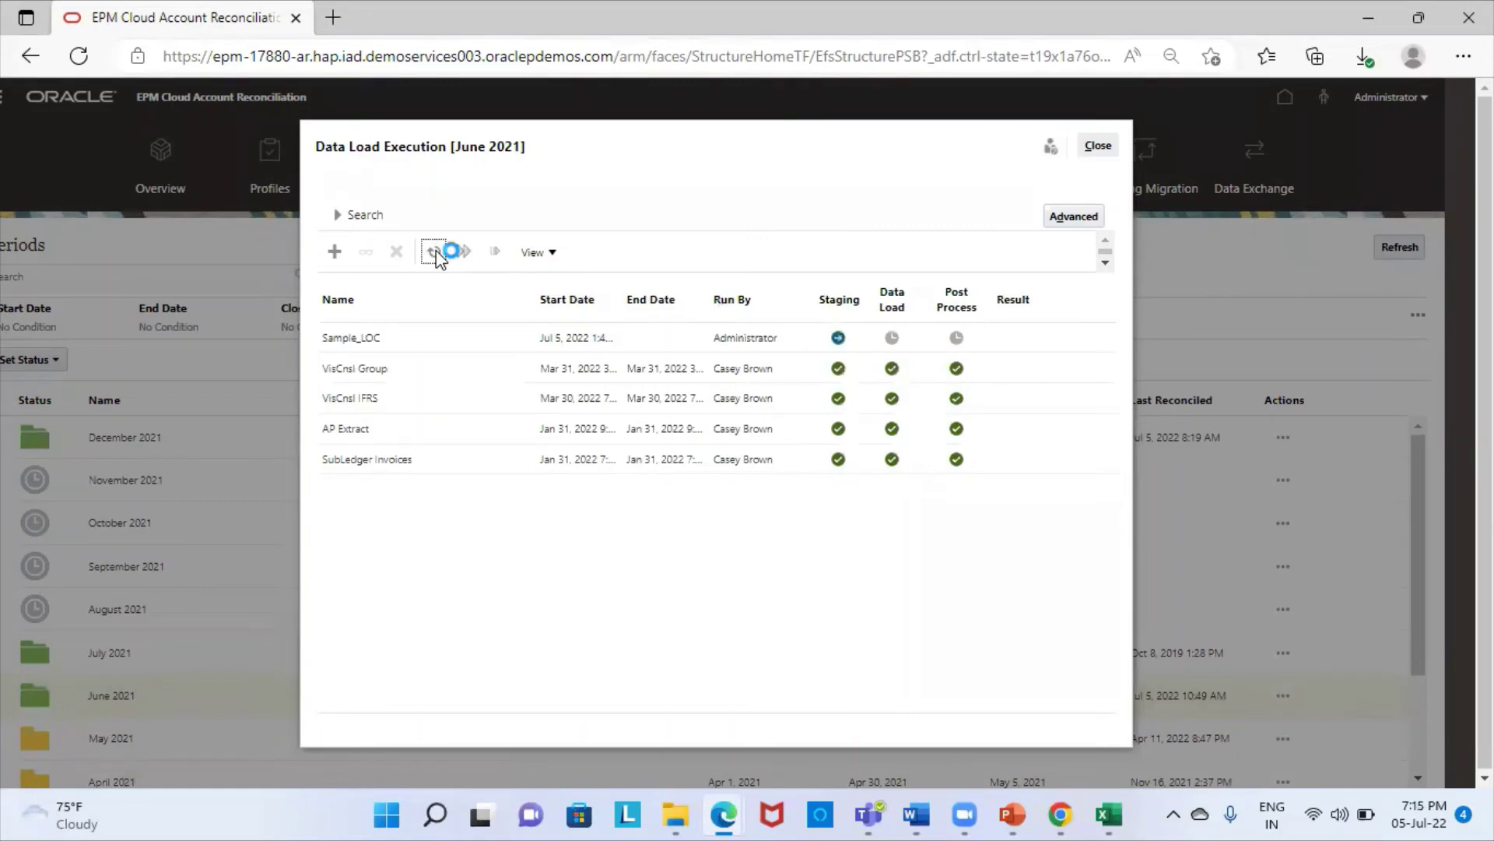
{"action": "left_click", "coordinate": [436, 254]}
{"action": "left_click", "coordinate": [435, 251]}
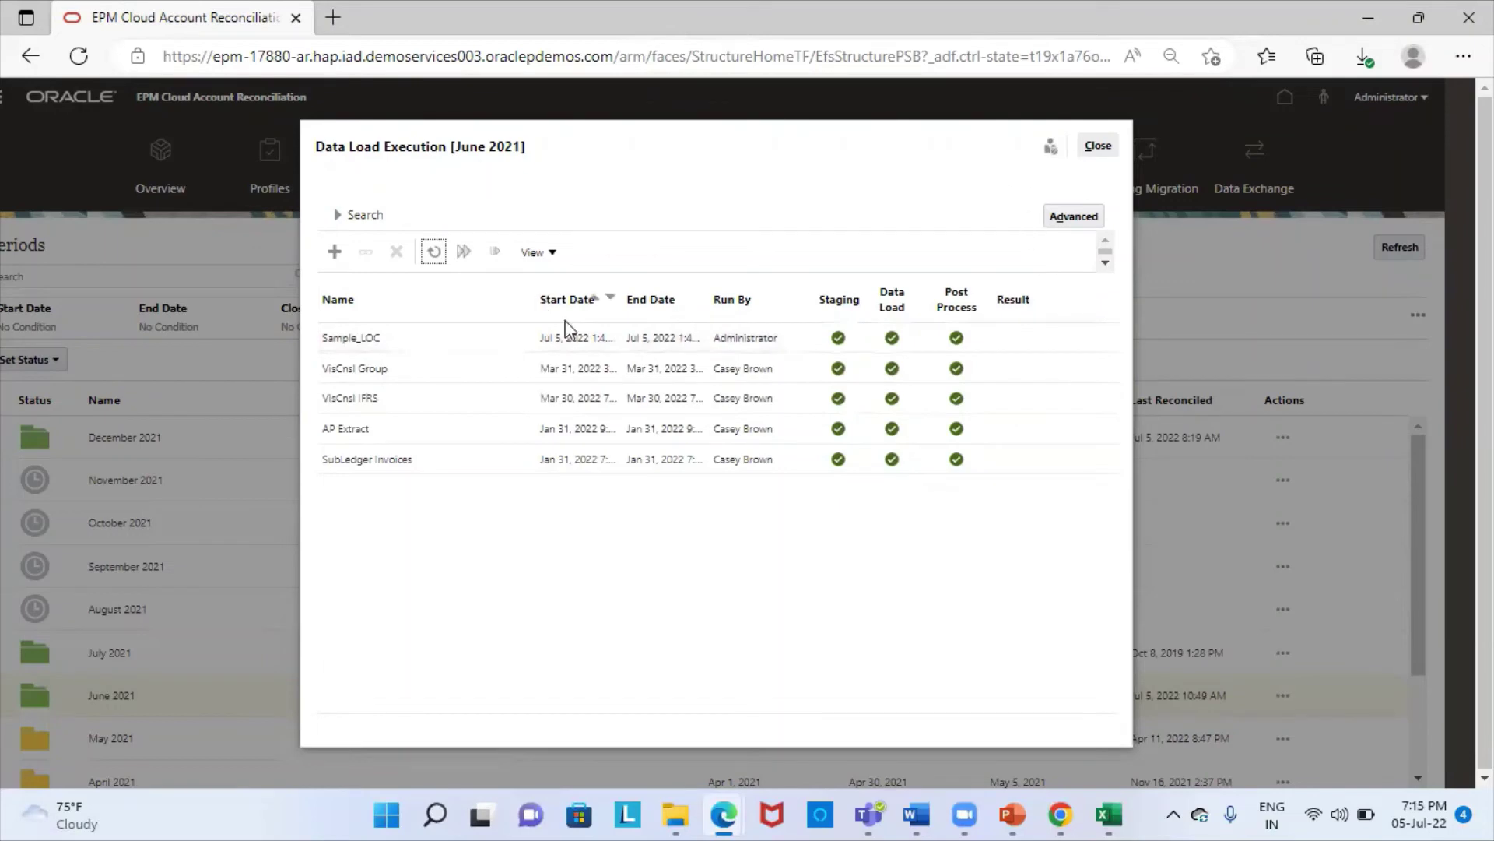
{"action": "left_click", "coordinate": [1111, 153]}
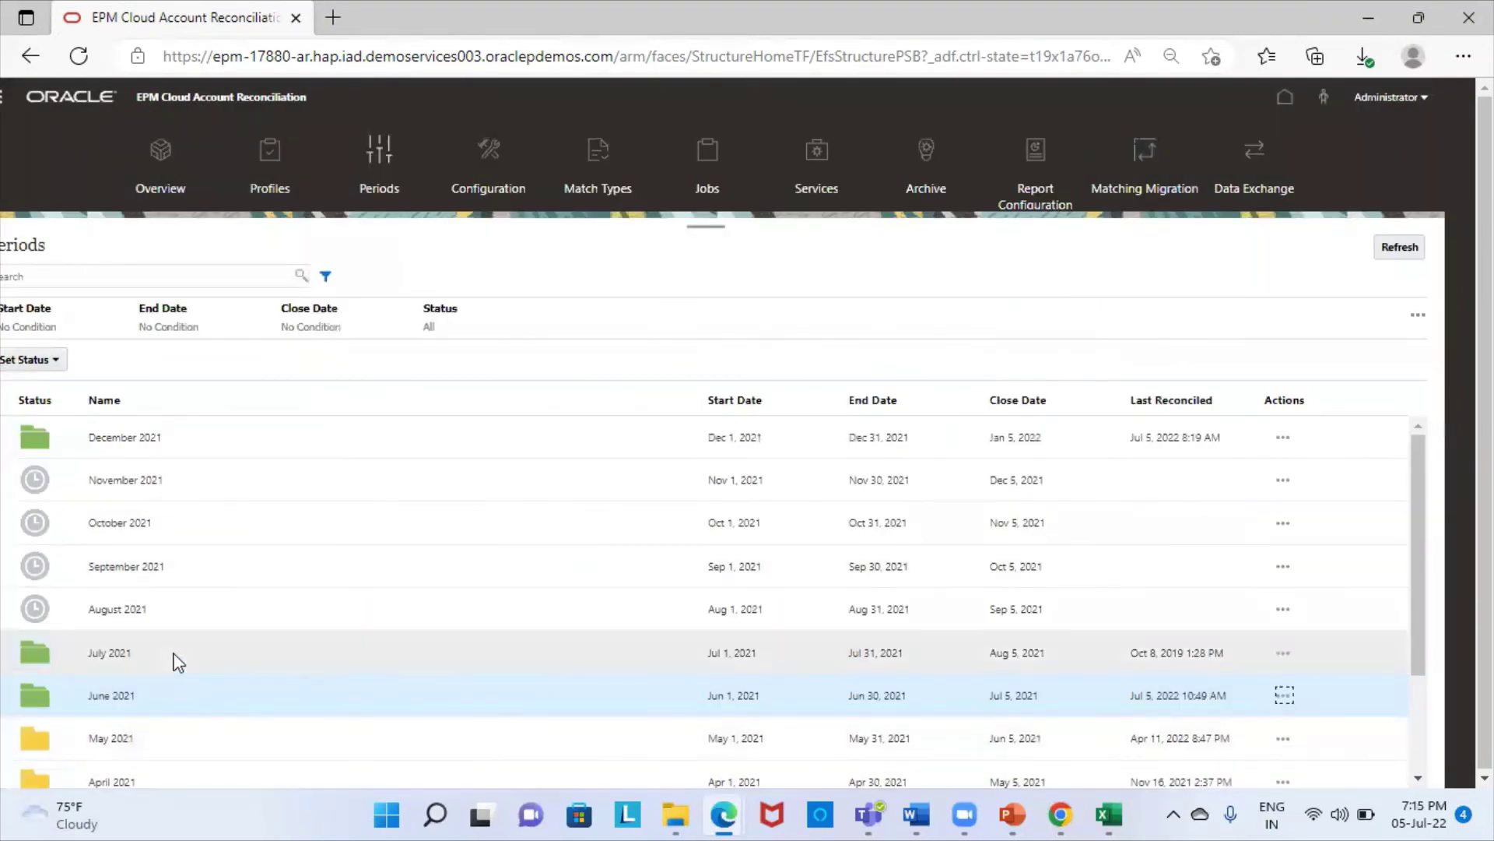
Step: Start a new data load execution for the July 2021 period and name it Sample_LOC
{"action": "left_click", "coordinate": [1283, 652]}
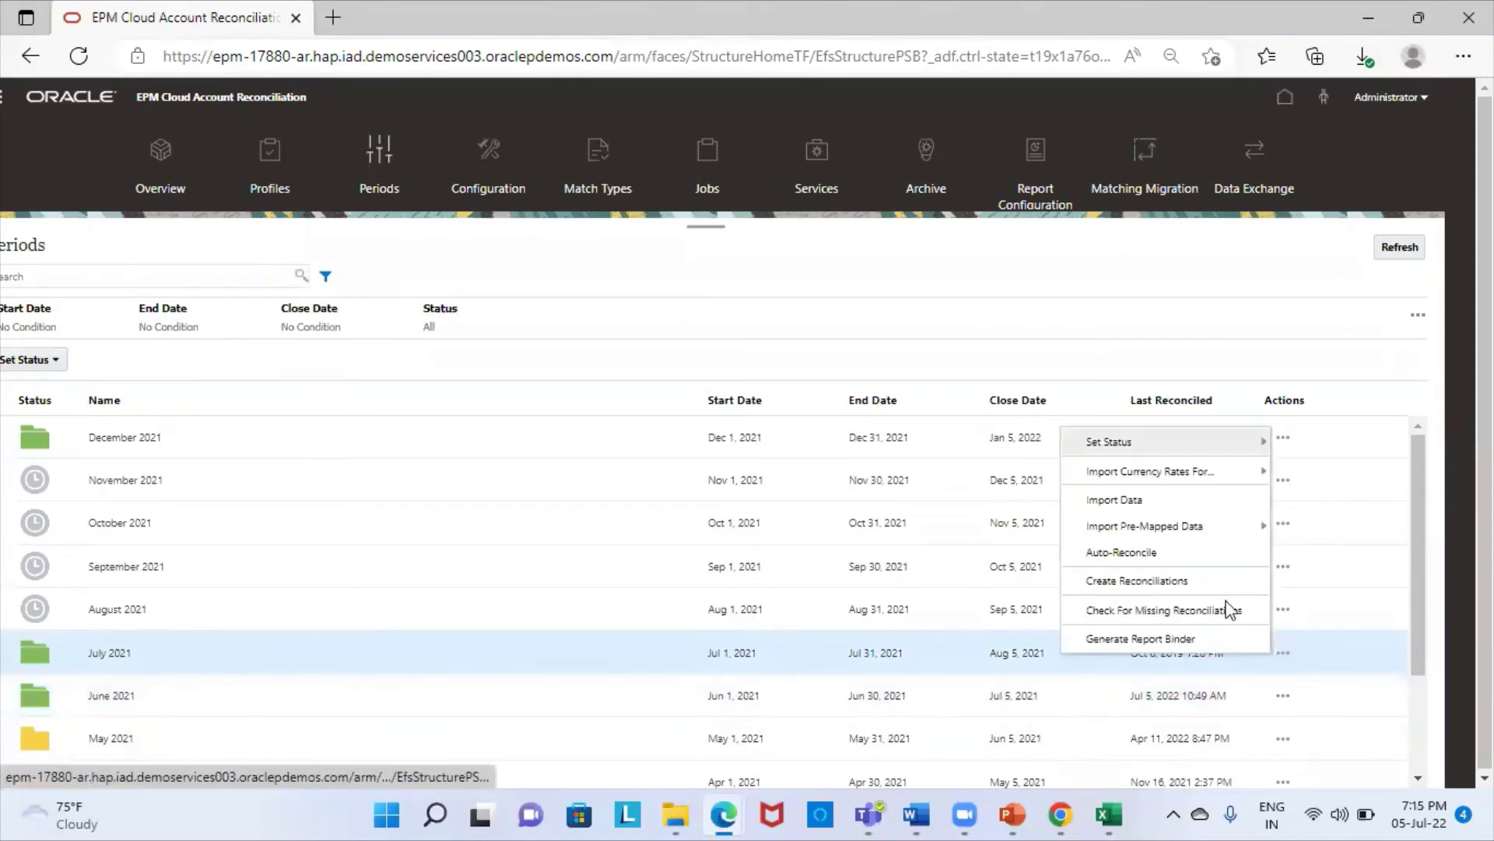
{"action": "left_click", "coordinate": [1099, 502]}
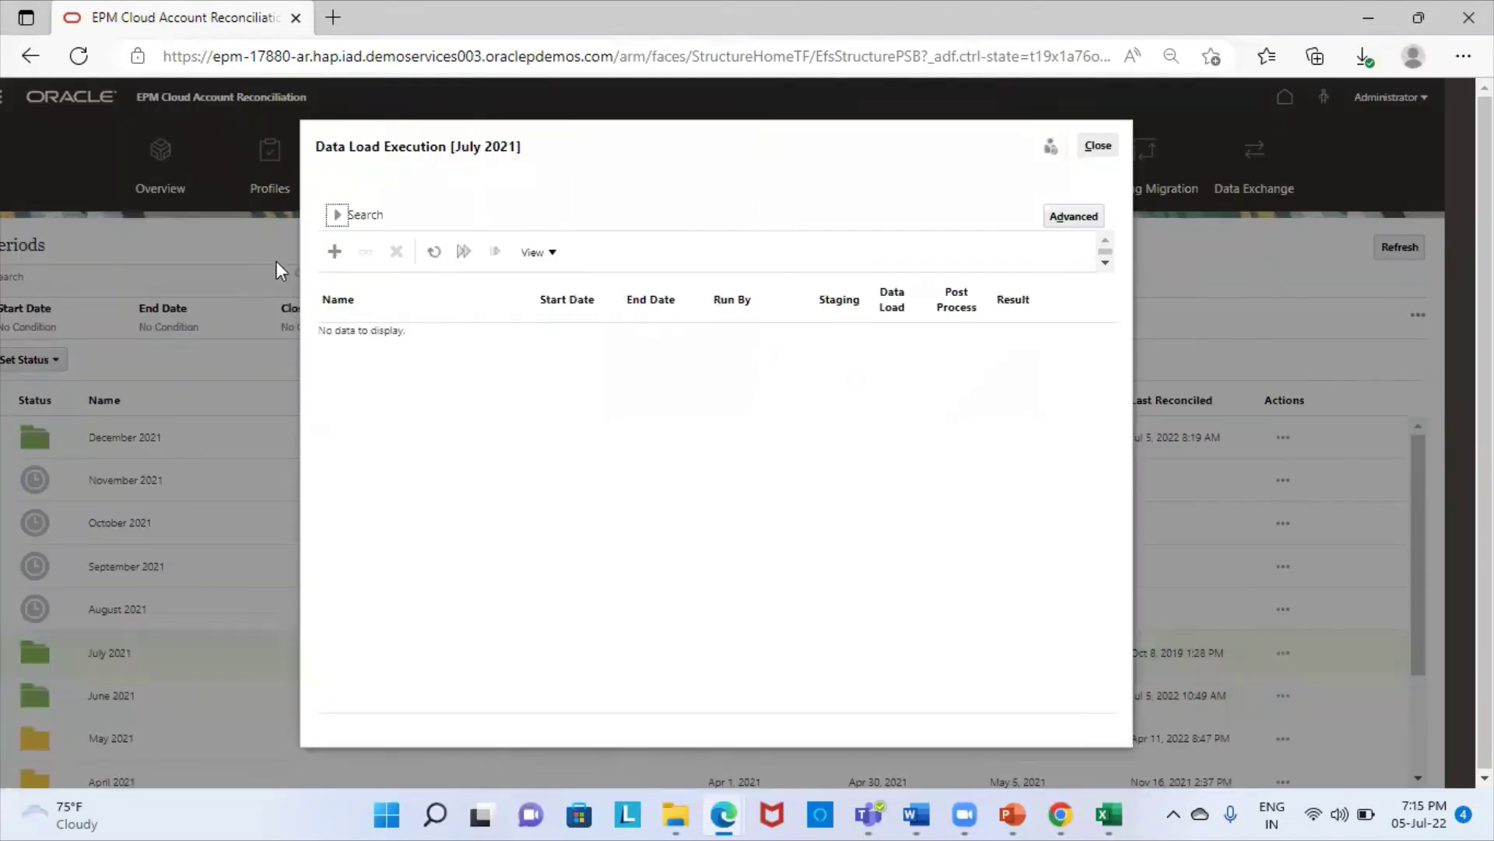
{"action": "left_click", "coordinate": [328, 259]}
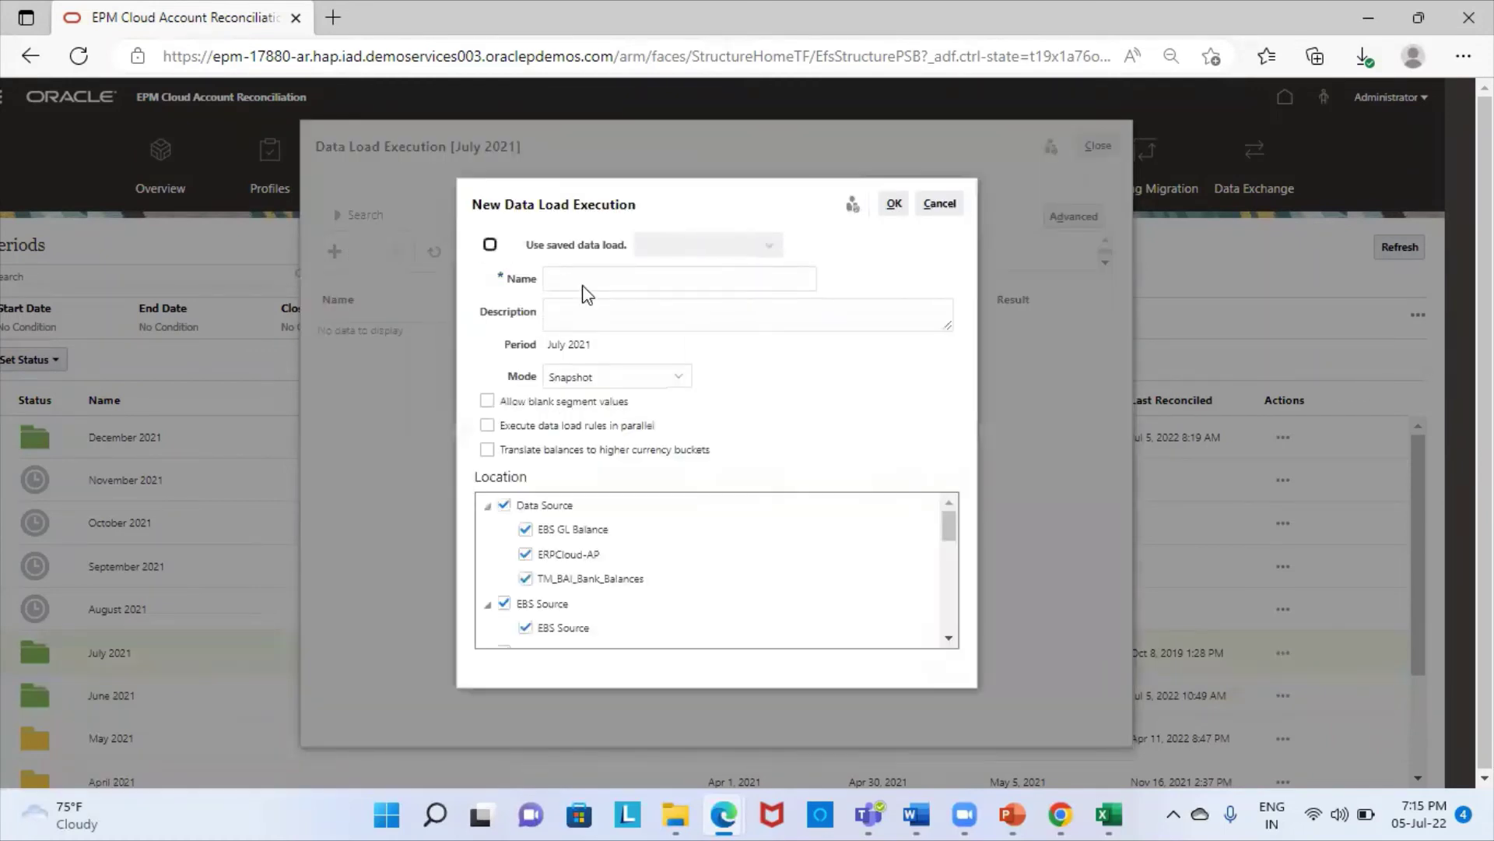
{"action": "left_click", "coordinate": [585, 280]}
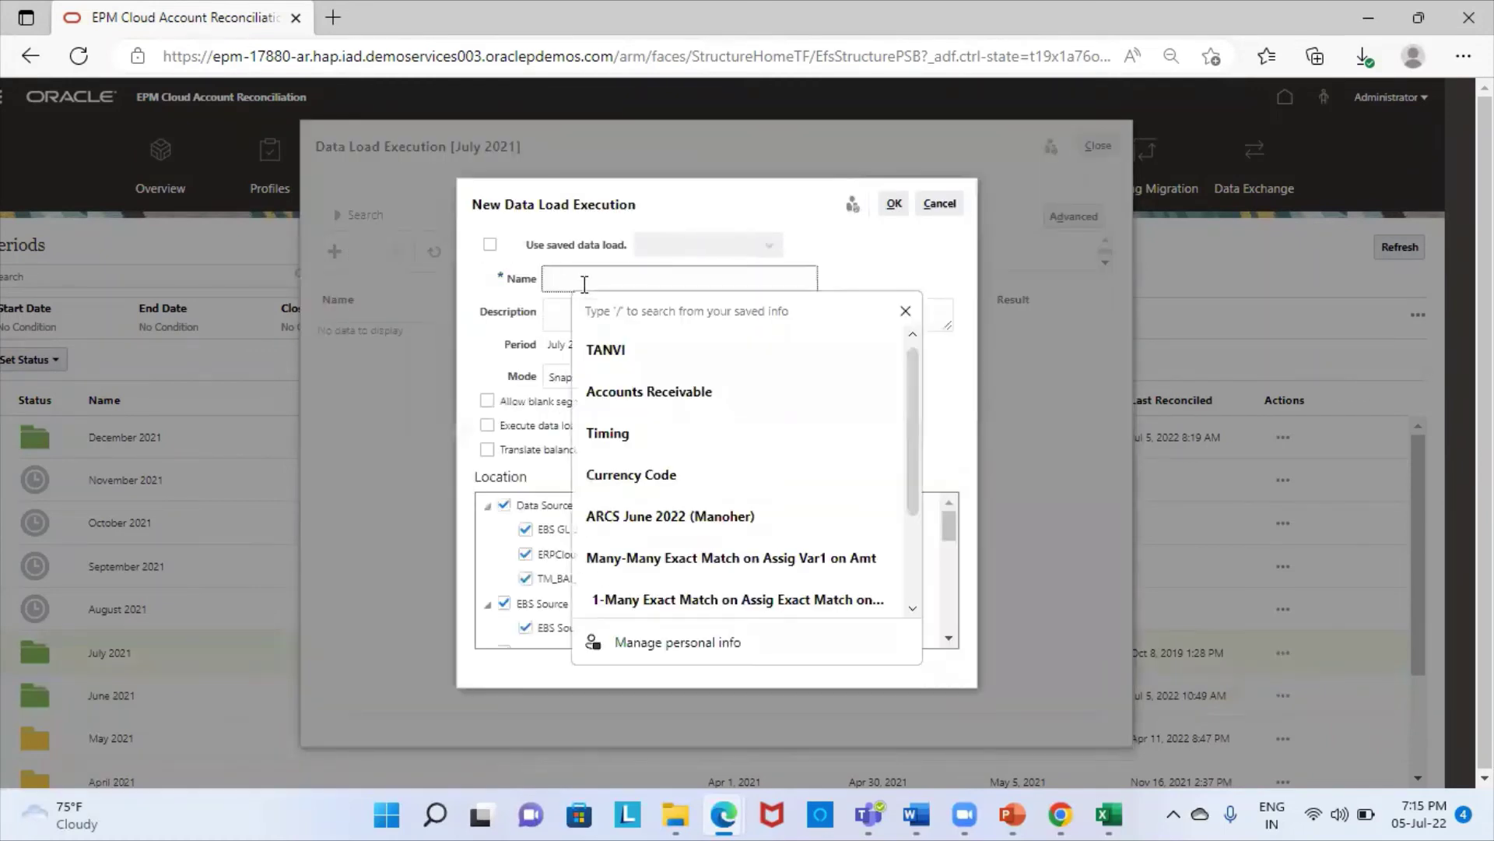
{"action": "type", "text": "Sample_LOC"}
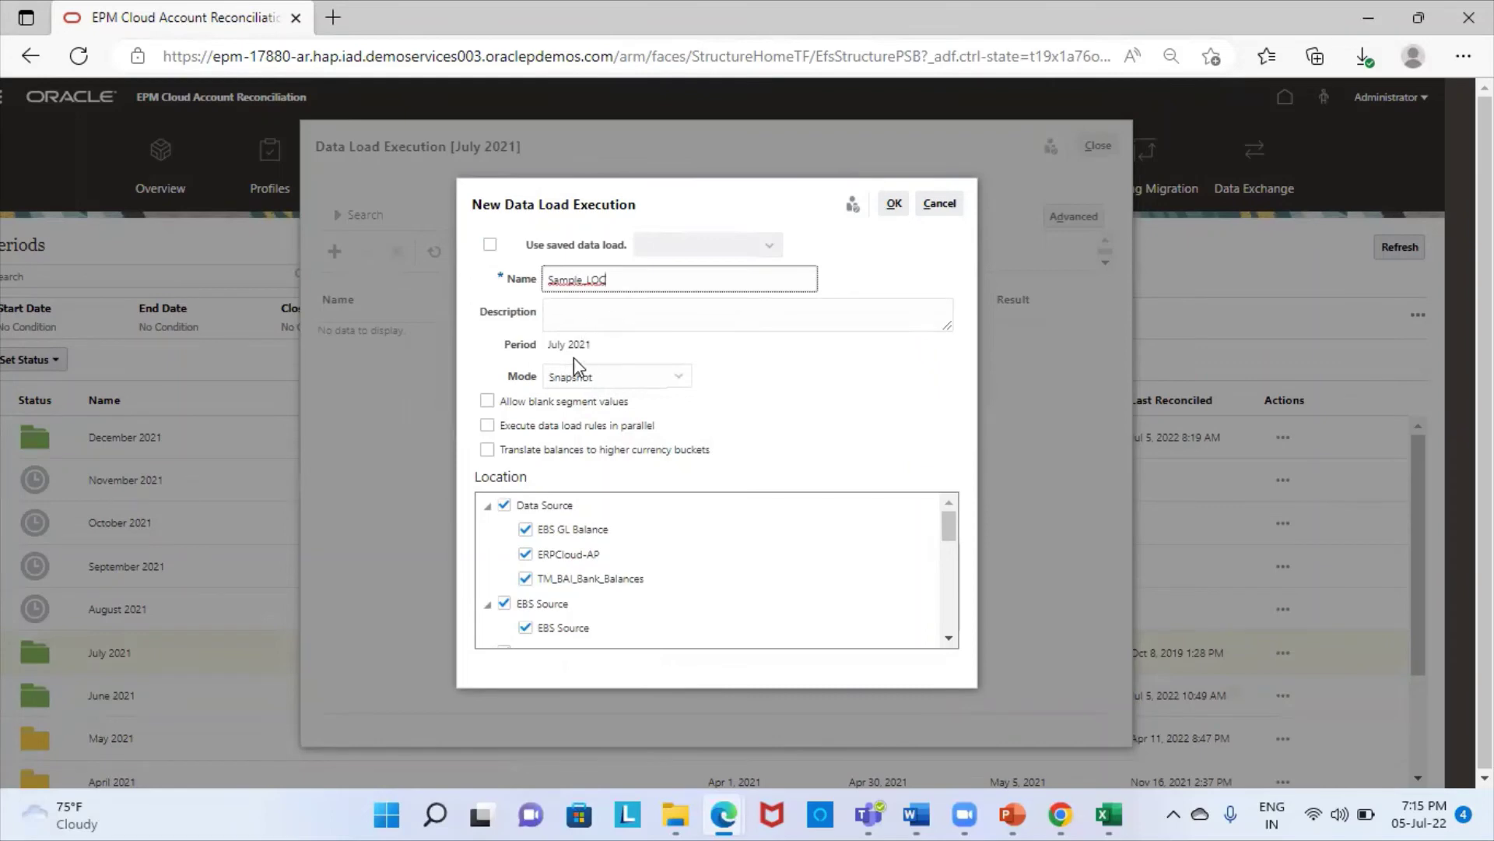
Step: Deselect the Data Source, EBS Source, EPM and File location groups for the July 2021 data load execution
{"action": "left_click", "coordinate": [504, 504]}
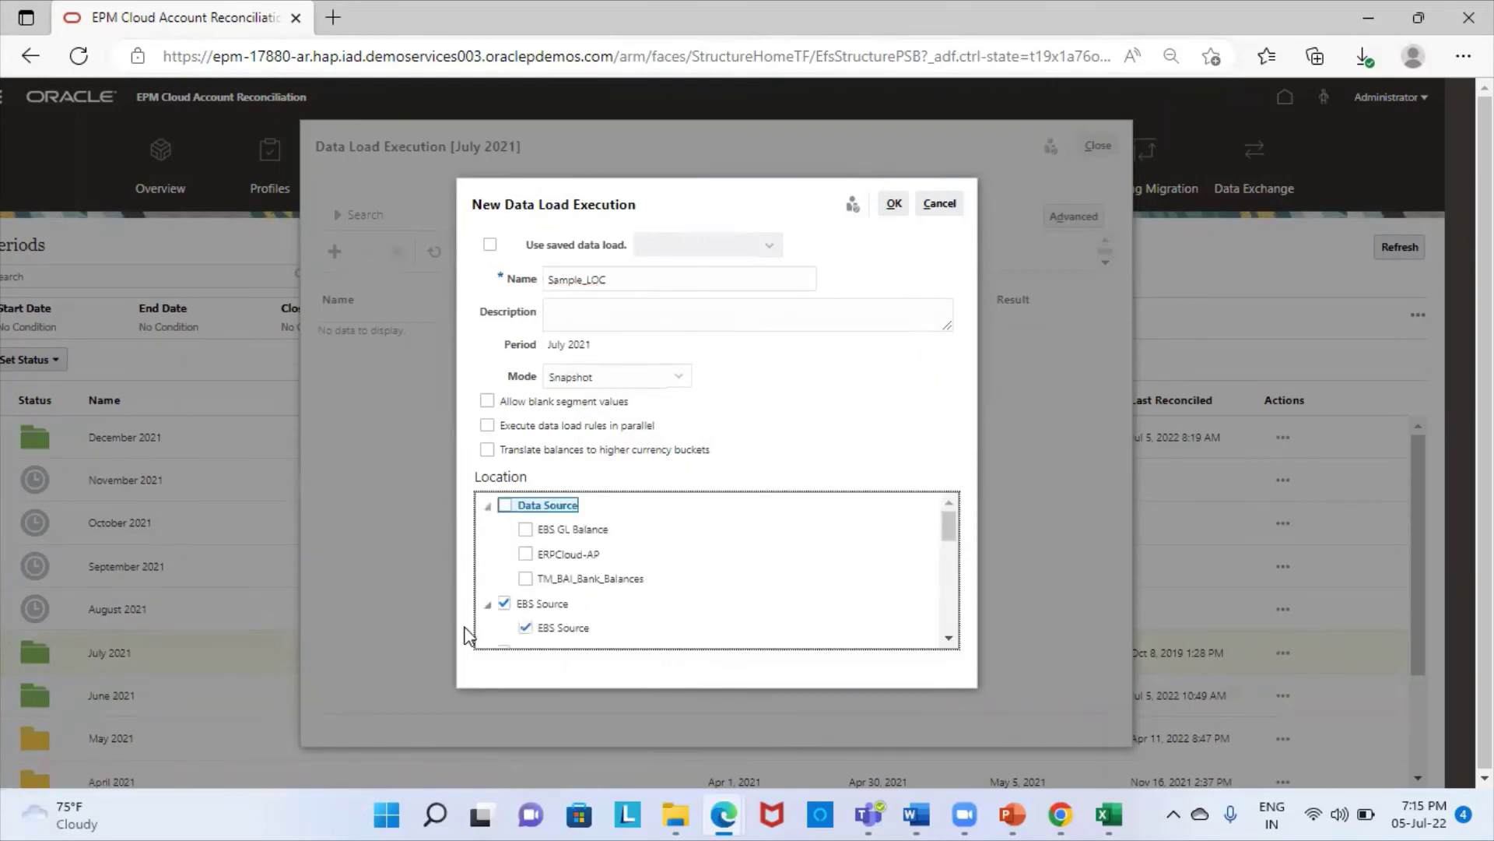
{"action": "left_click", "coordinate": [504, 604]}
{"action": "scroll", "coordinate": [619, 574], "scroll_direction": "down", "scroll_amount": 1}
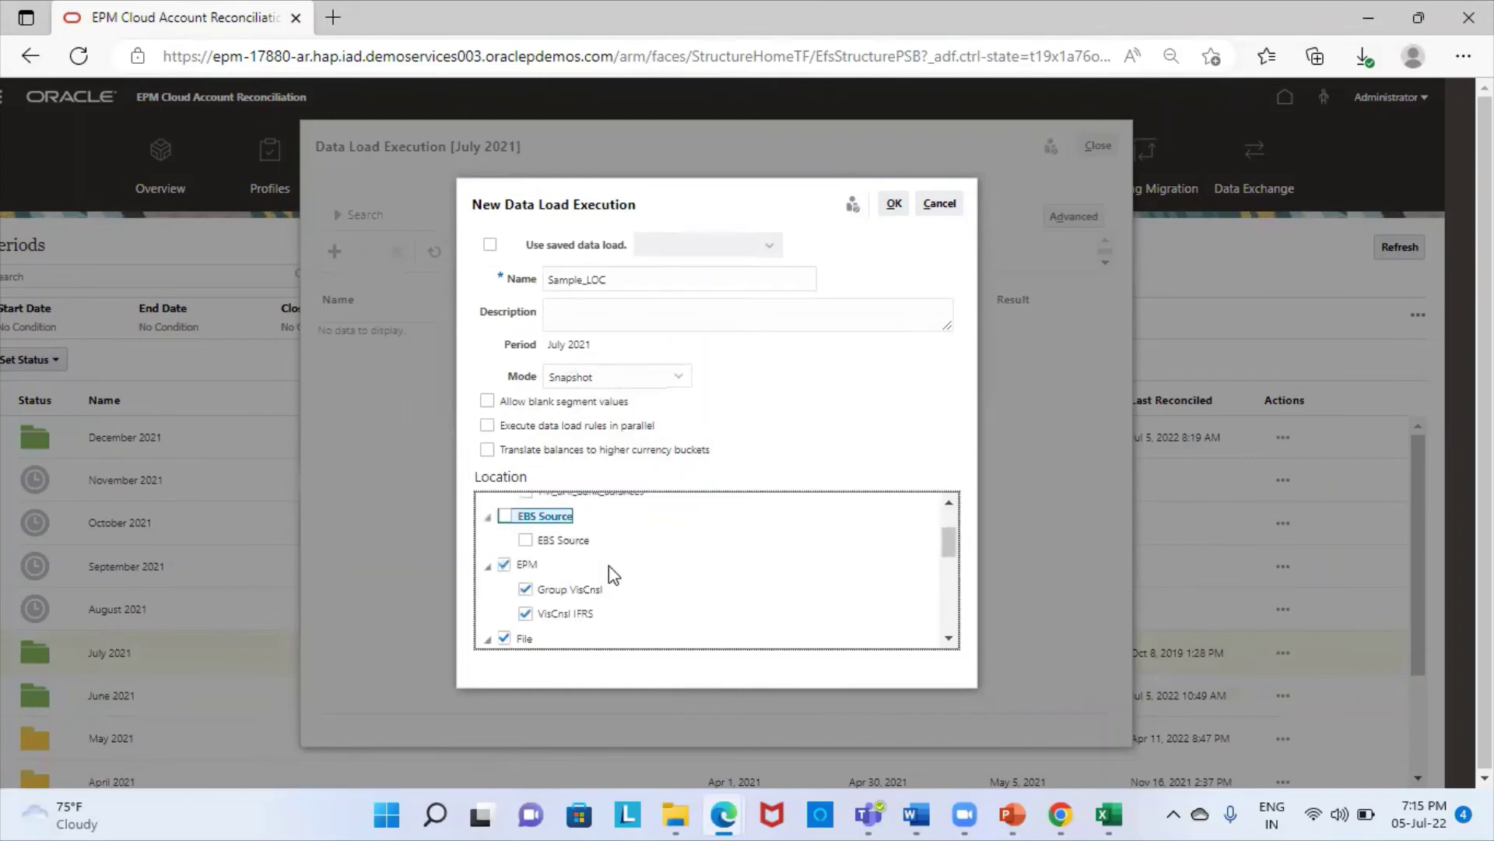
{"action": "left_click", "coordinate": [504, 563]}
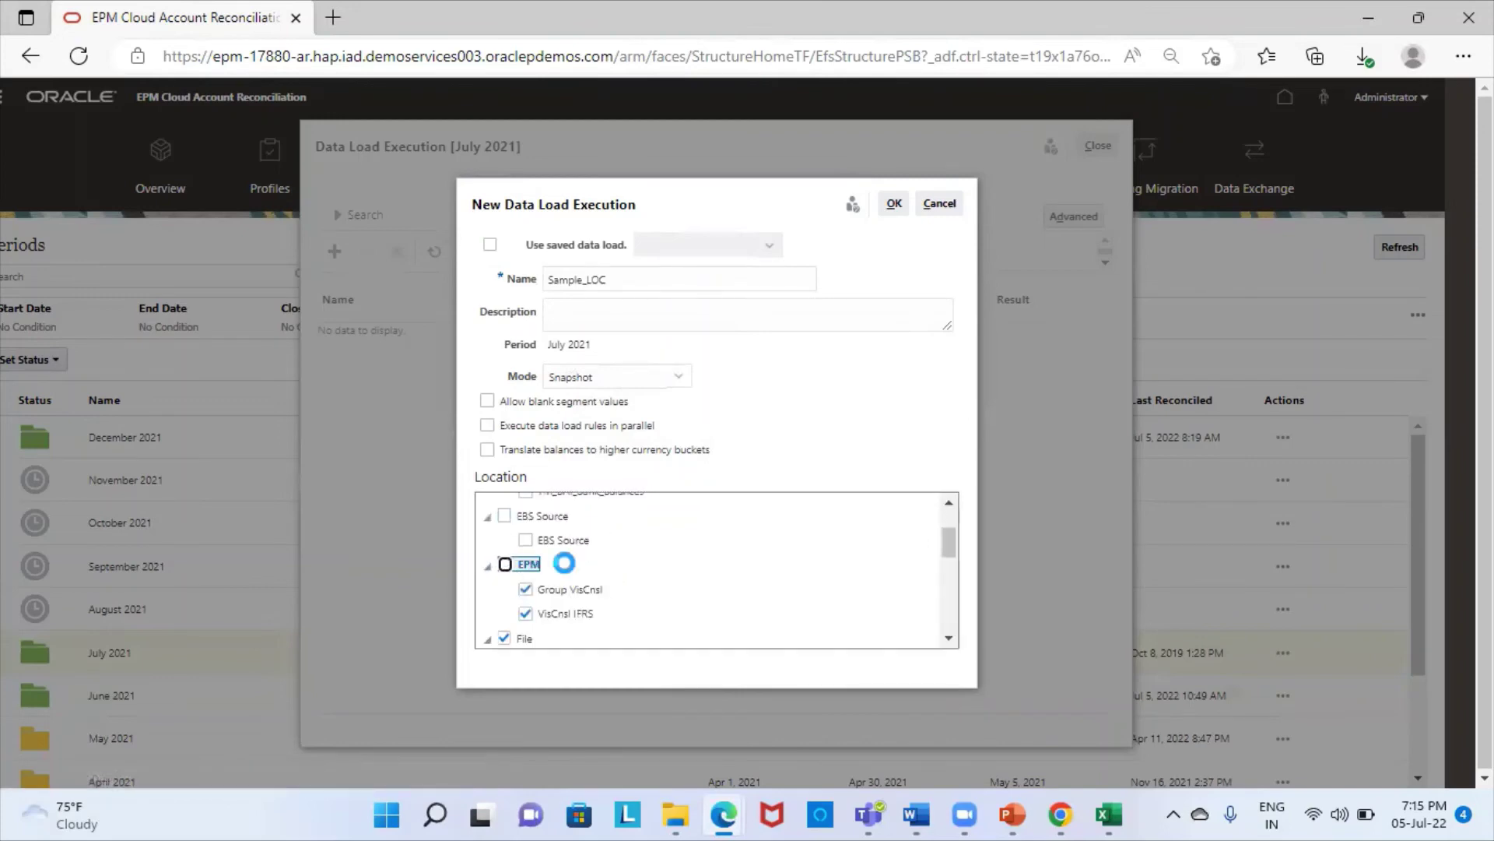
{"action": "scroll", "coordinate": [564, 563], "scroll_direction": "down", "scroll_amount": 1}
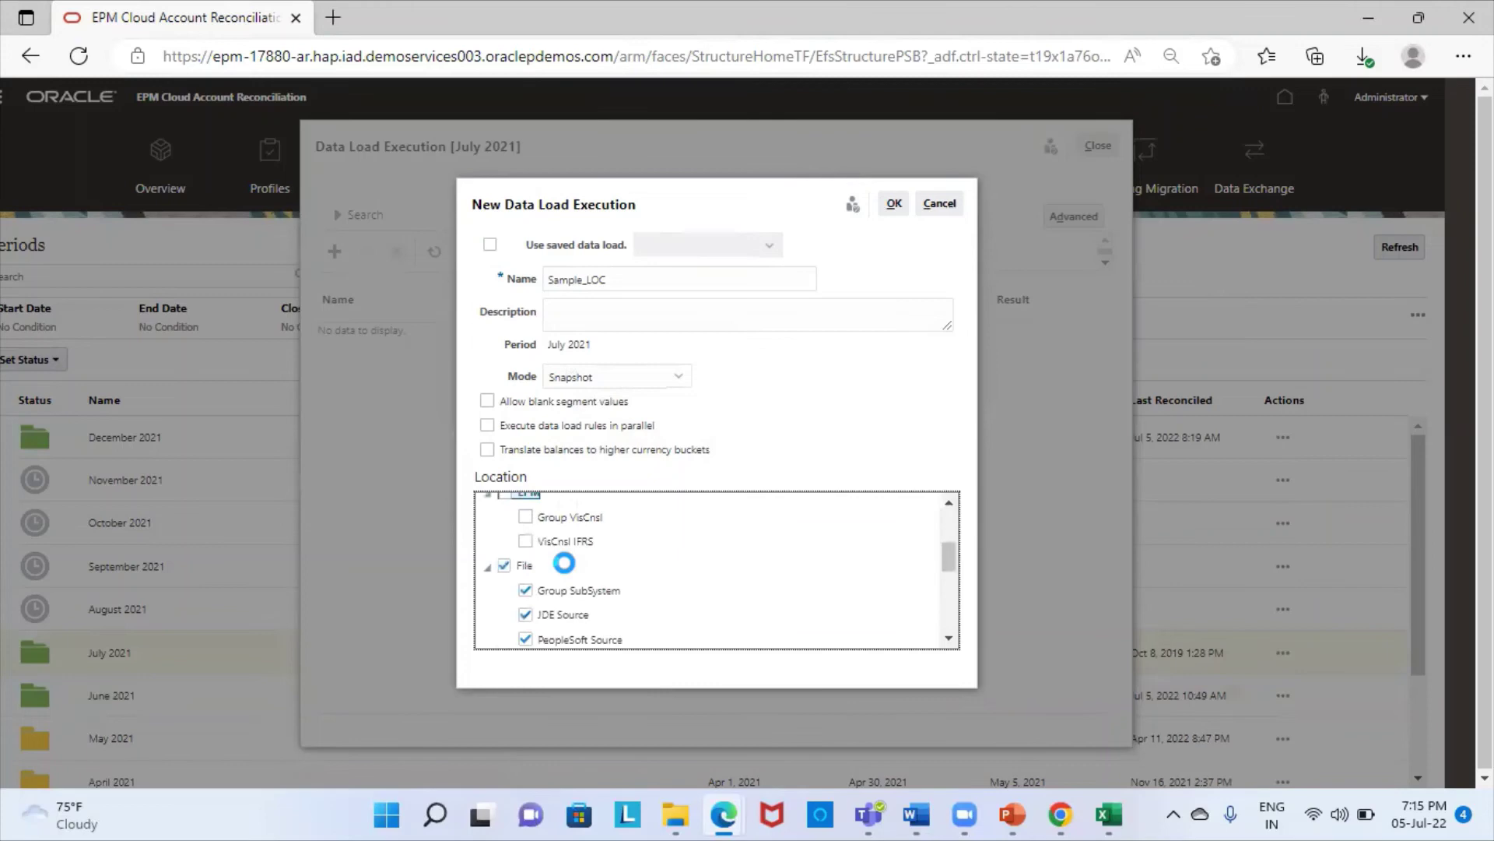
{"action": "left_click", "coordinate": [505, 566]}
{"action": "scroll", "coordinate": [574, 577], "scroll_direction": "down", "scroll_amount": 1}
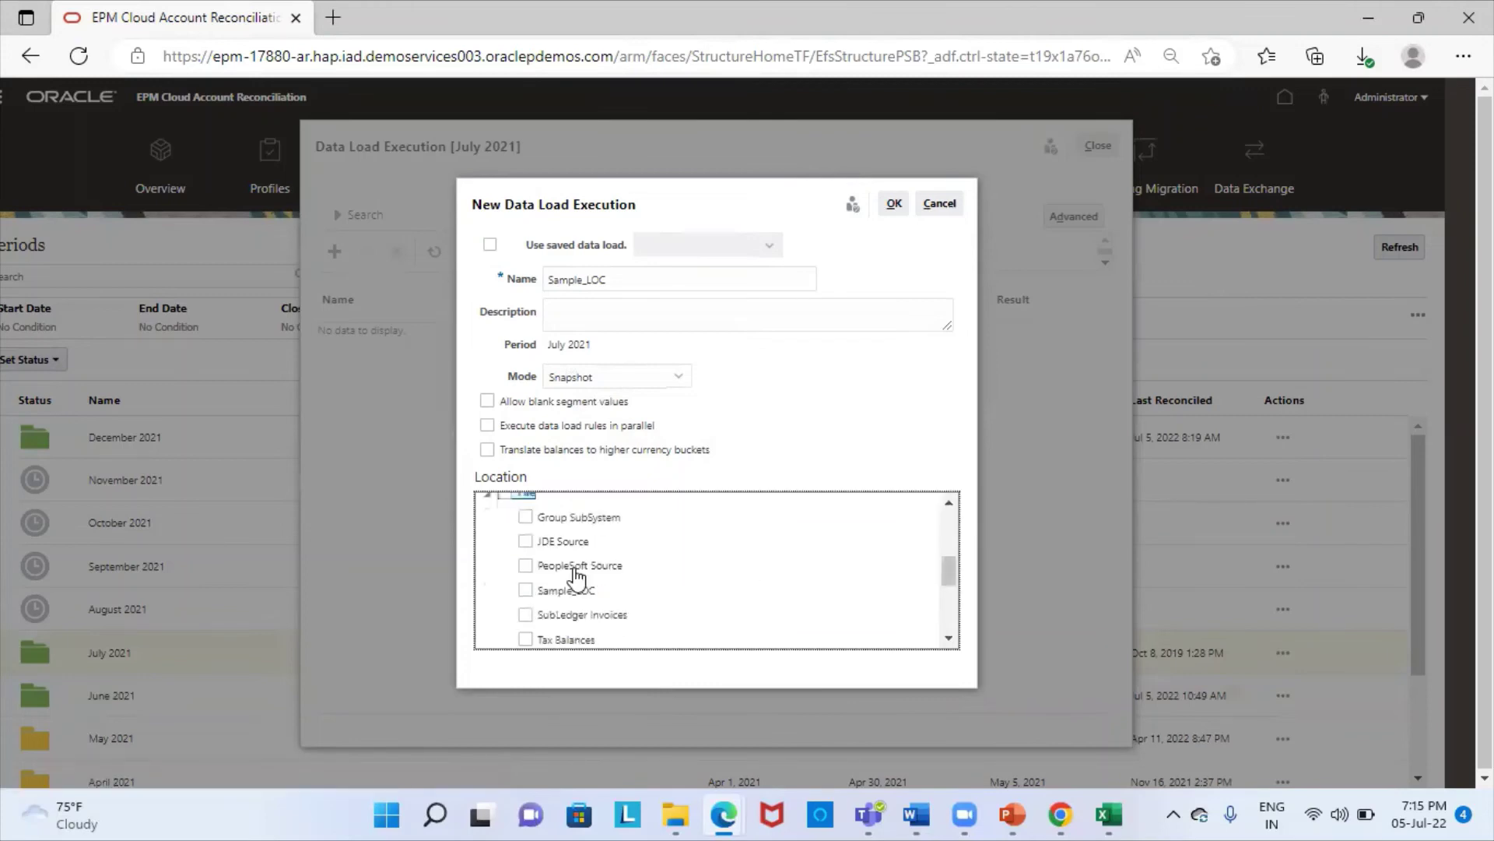
Step: Select the Sample_LOC location, deselect the Fusion Financials Cloud group, and submit the July 2021 data load
{"action": "left_click", "coordinate": [549, 591]}
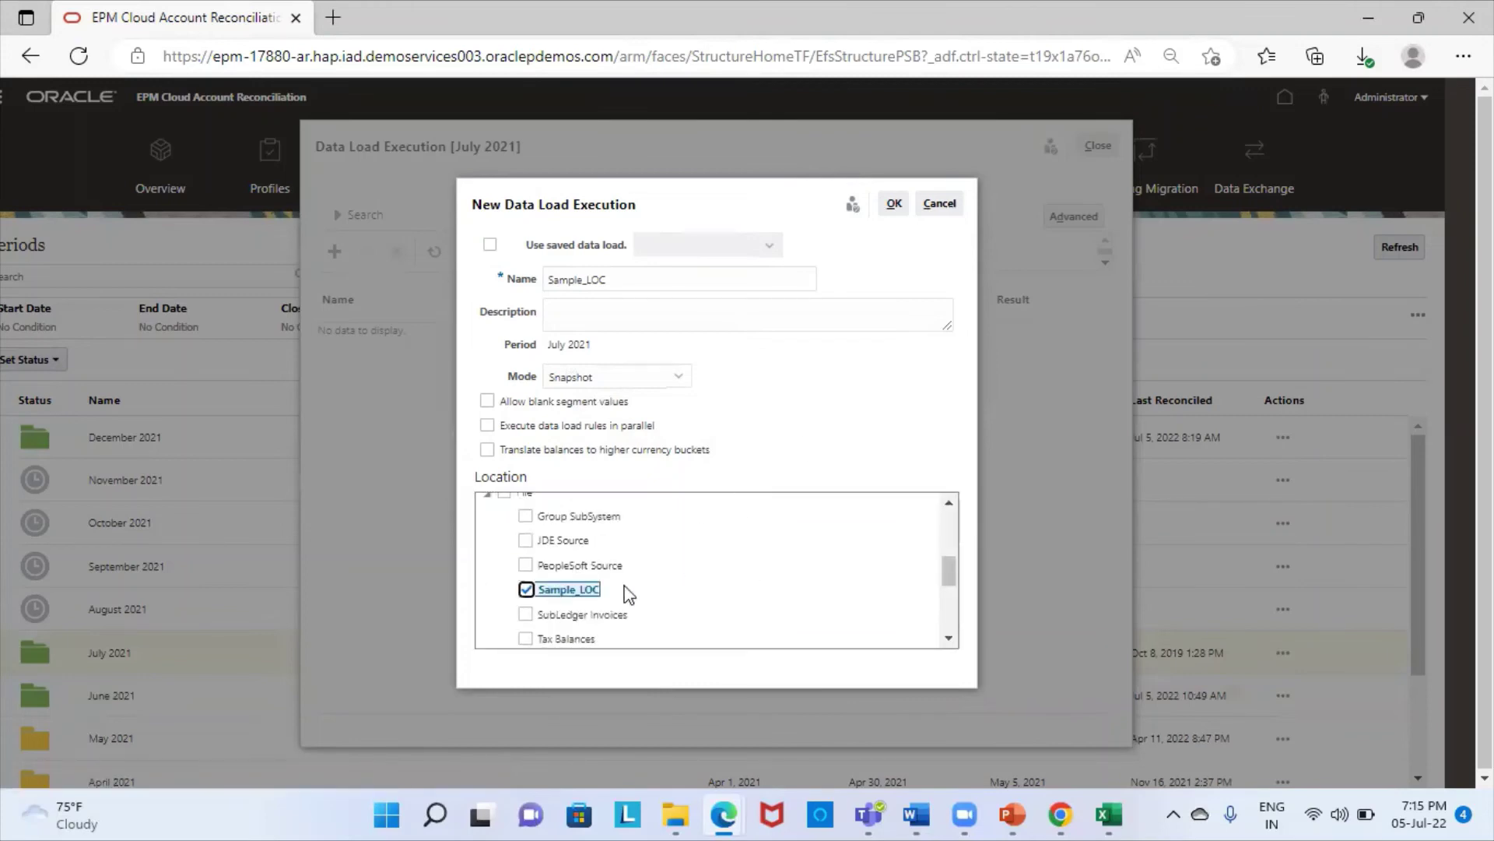
{"action": "scroll", "coordinate": [627, 593], "scroll_direction": "down", "scroll_amount": 1}
{"action": "scroll", "coordinate": [534, 534], "scroll_direction": "up", "scroll_amount": 1}
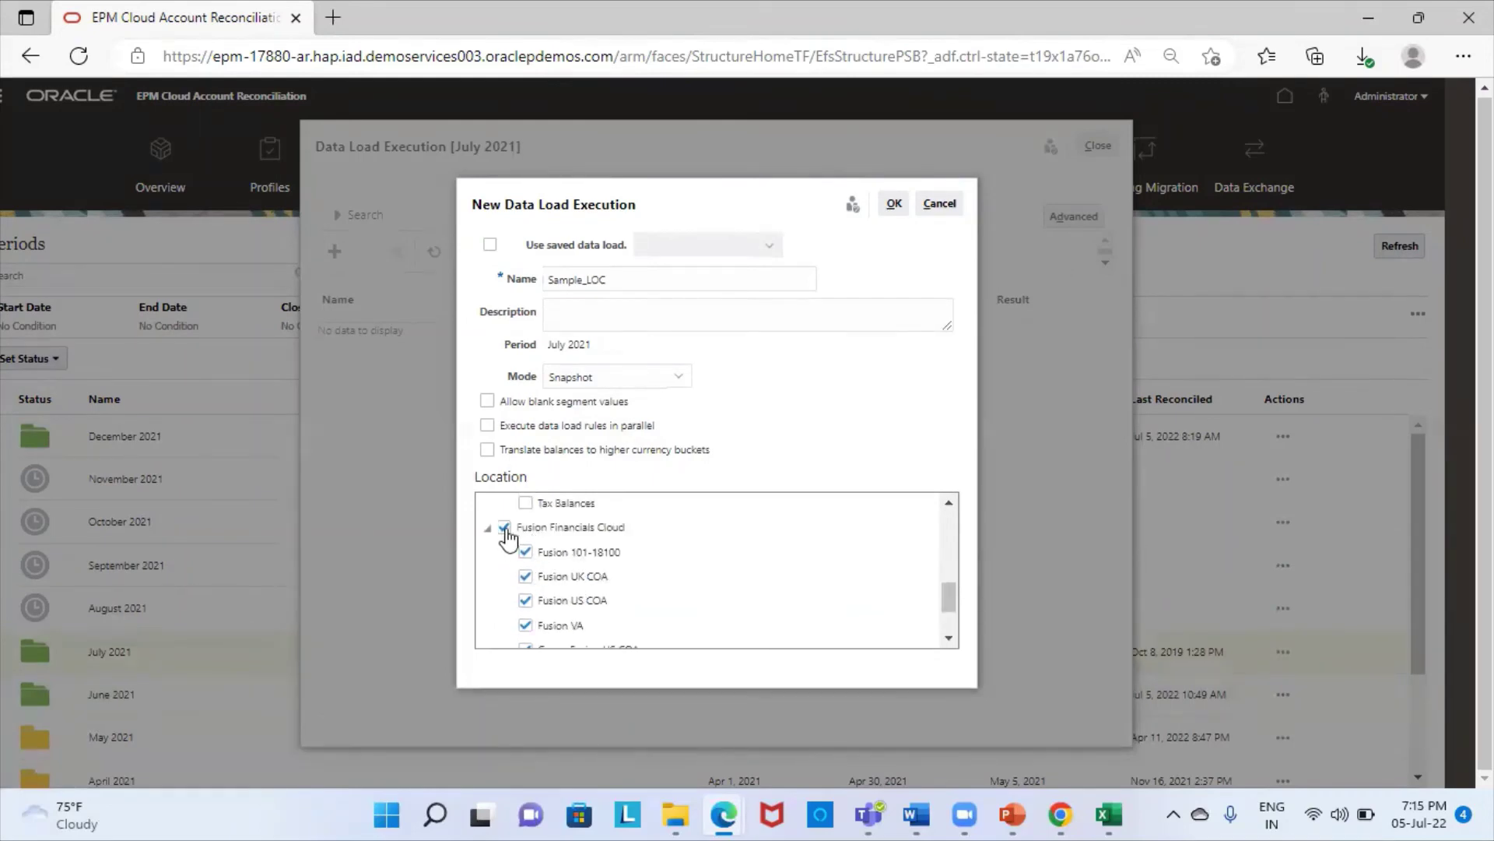
{"action": "left_click", "coordinate": [505, 527]}
{"action": "scroll", "coordinate": [628, 555], "scroll_direction": "down", "scroll_amount": 2}
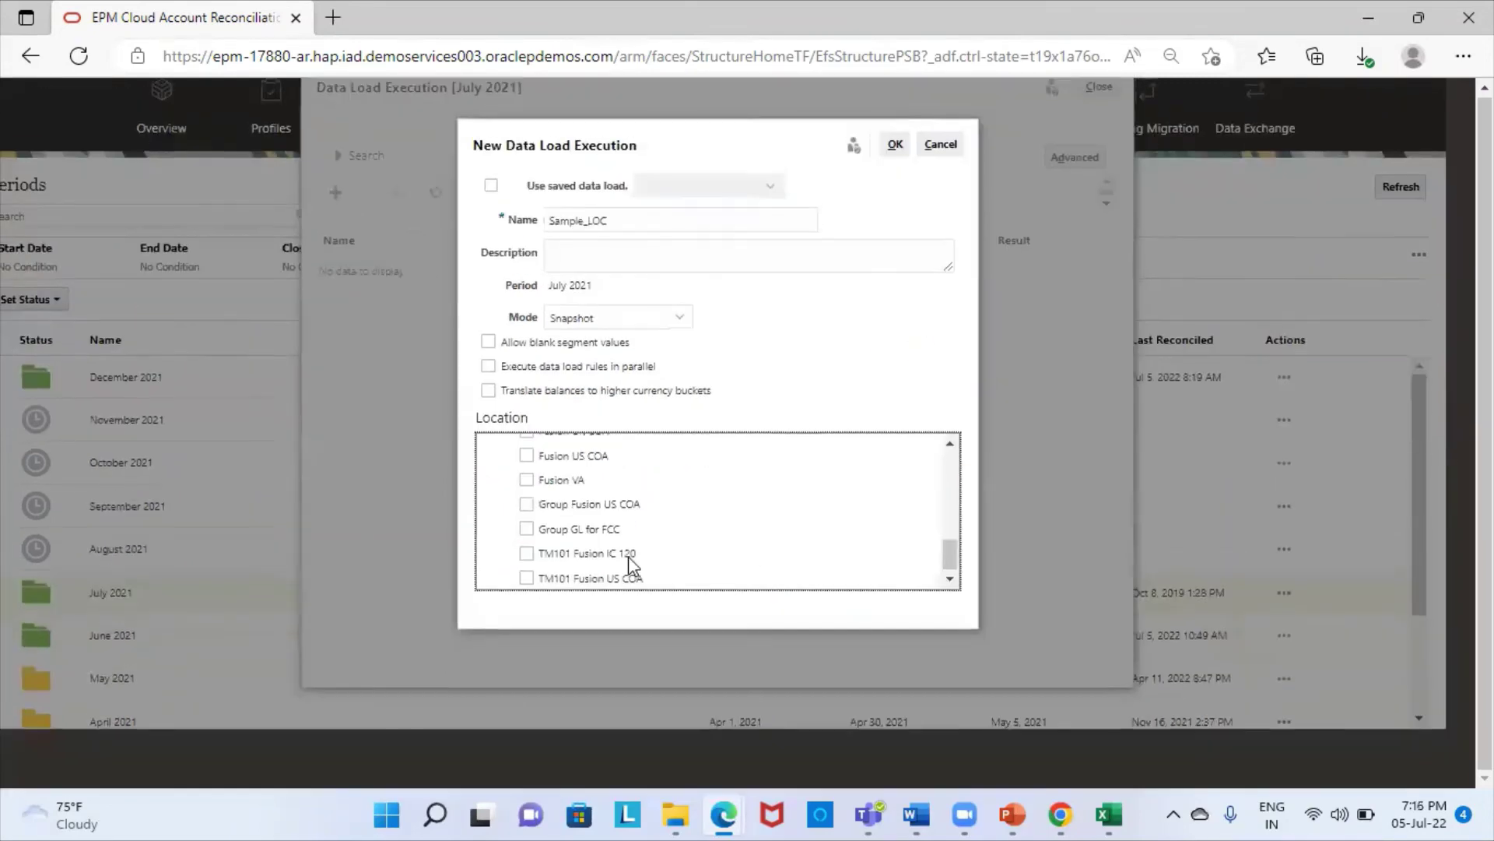
{"action": "left_click", "coordinate": [895, 141]}
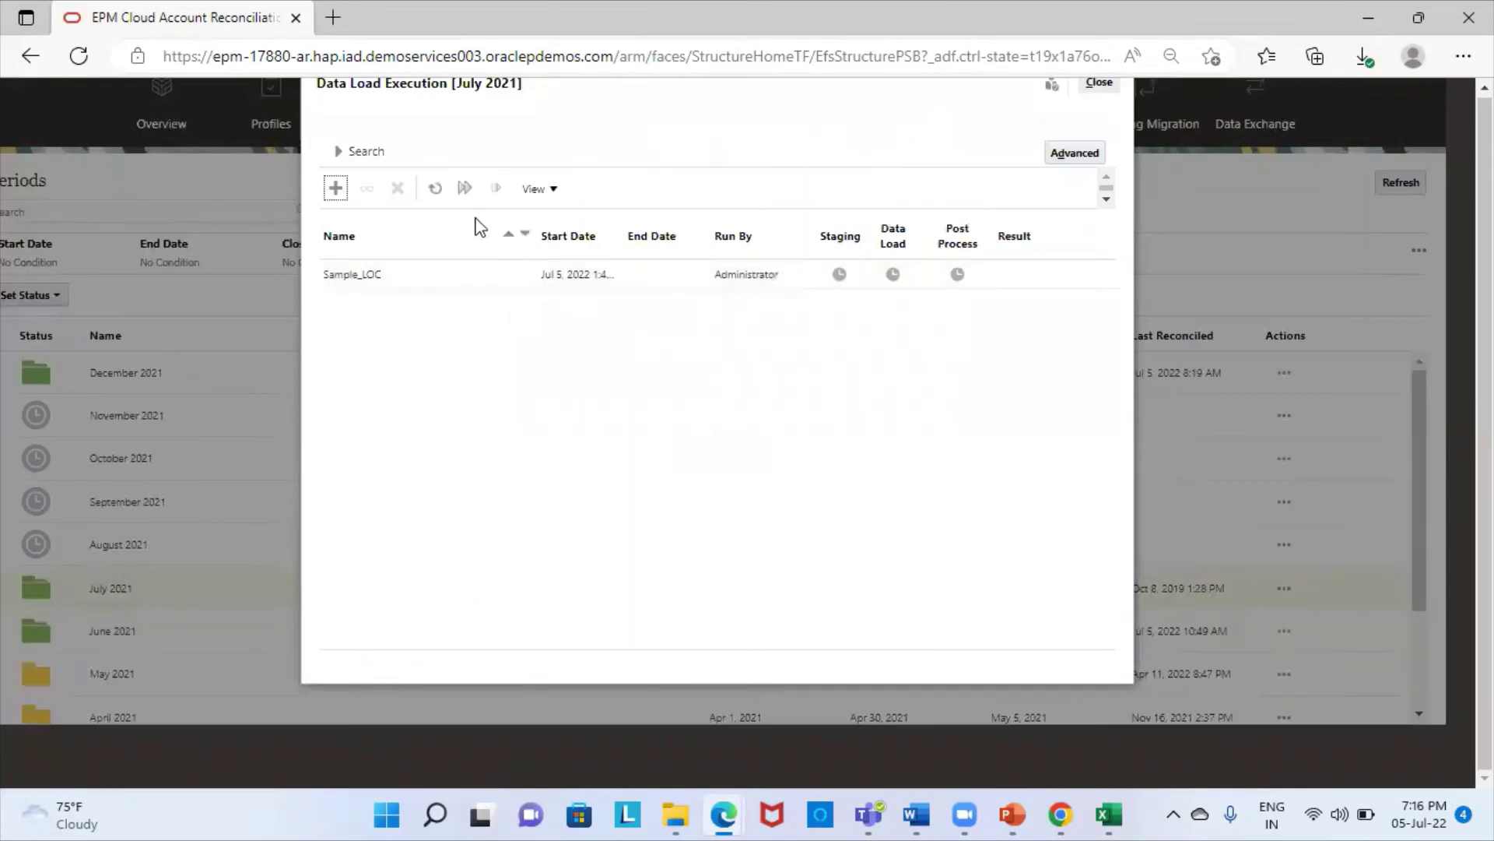
Step: Refresh the July 2021 execution list to check the progress of Sample_LOC, and close the list
{"action": "left_click", "coordinate": [435, 187]}
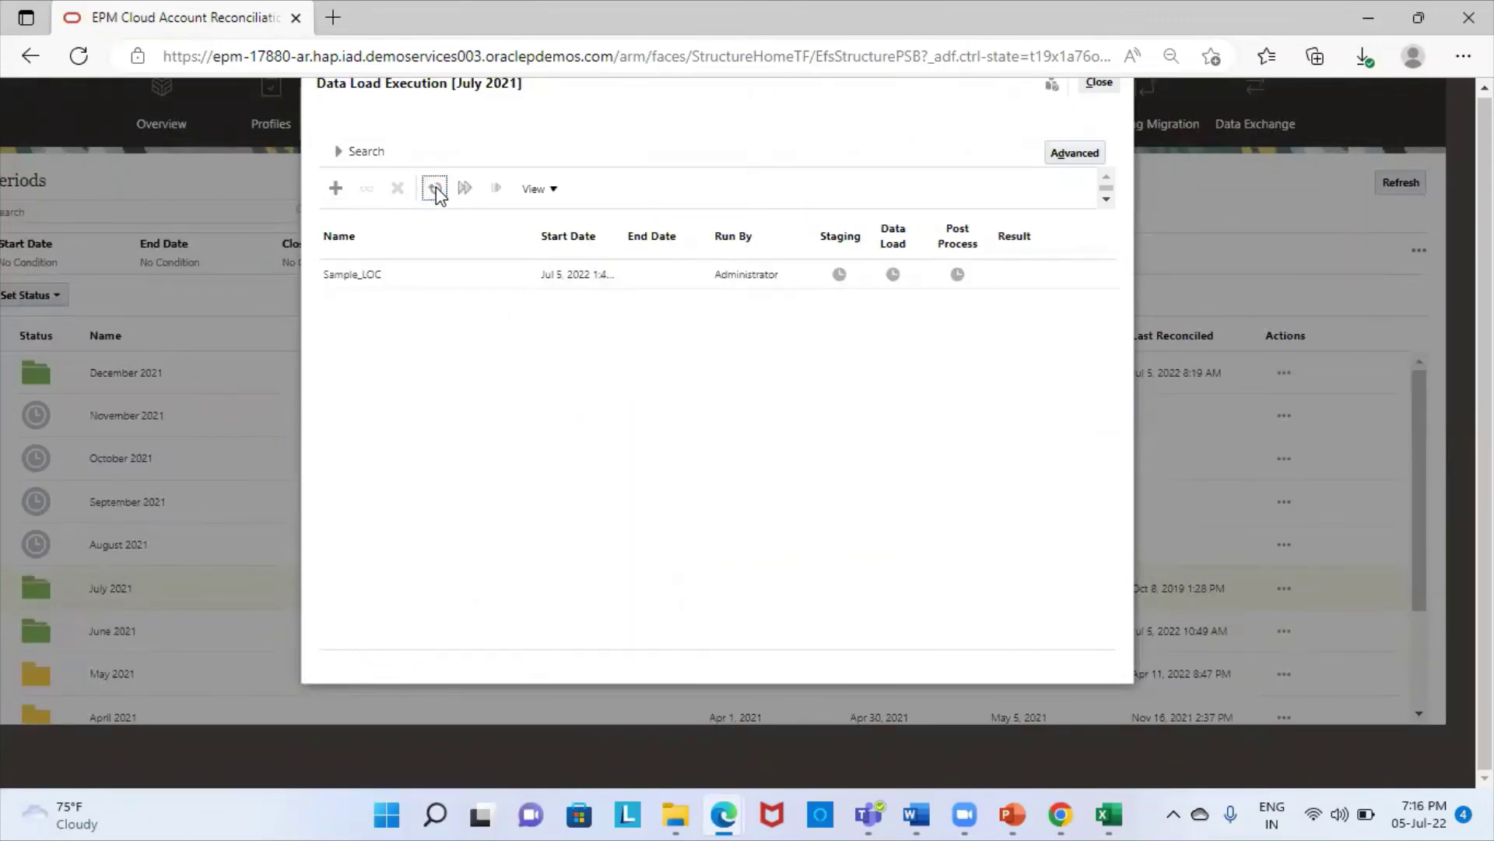
{"action": "left_click", "coordinate": [435, 187]}
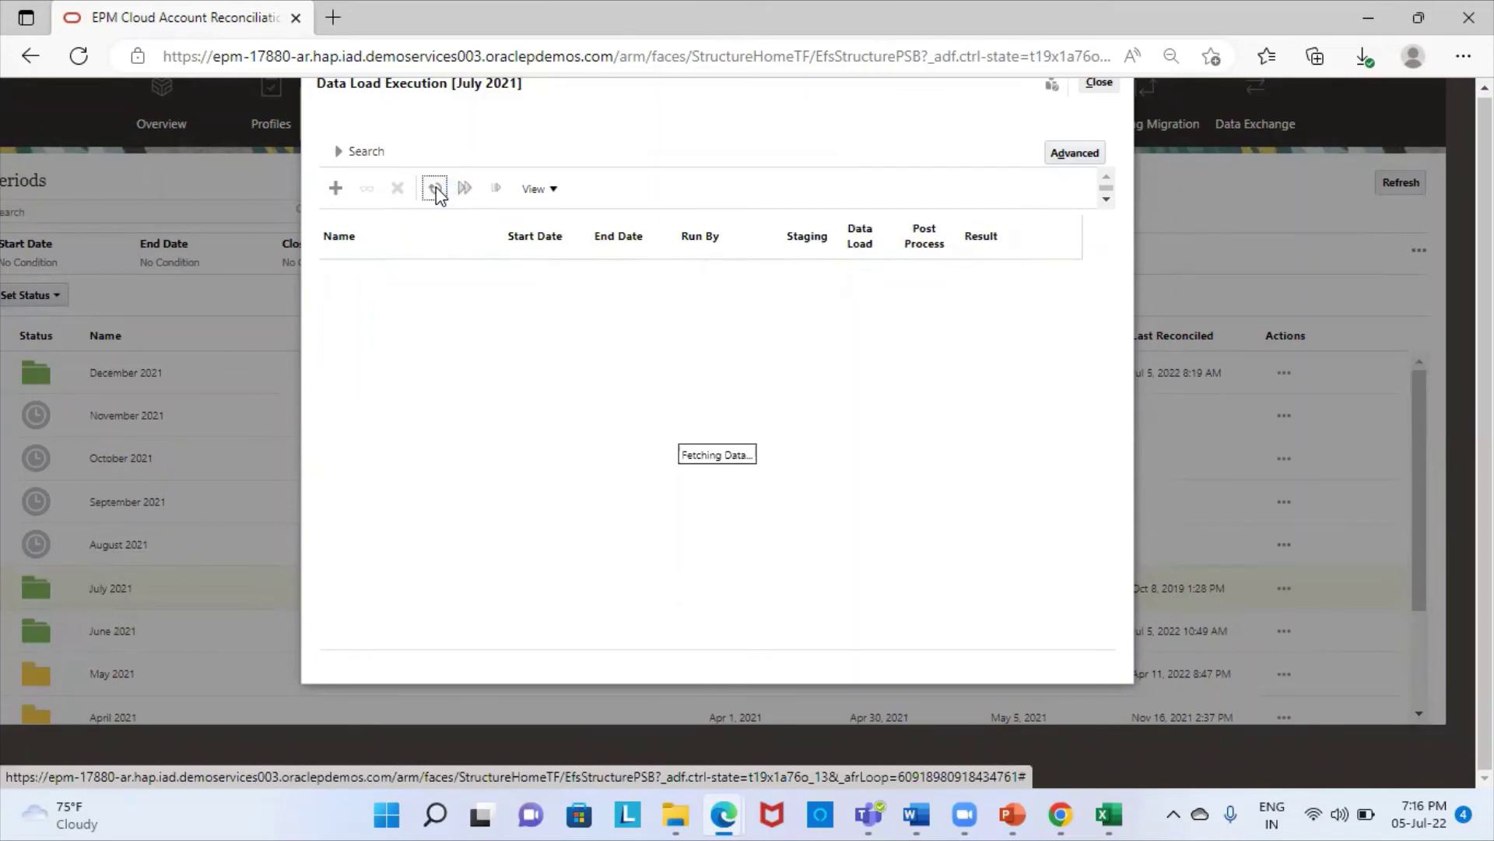
{"action": "left_click", "coordinate": [435, 188]}
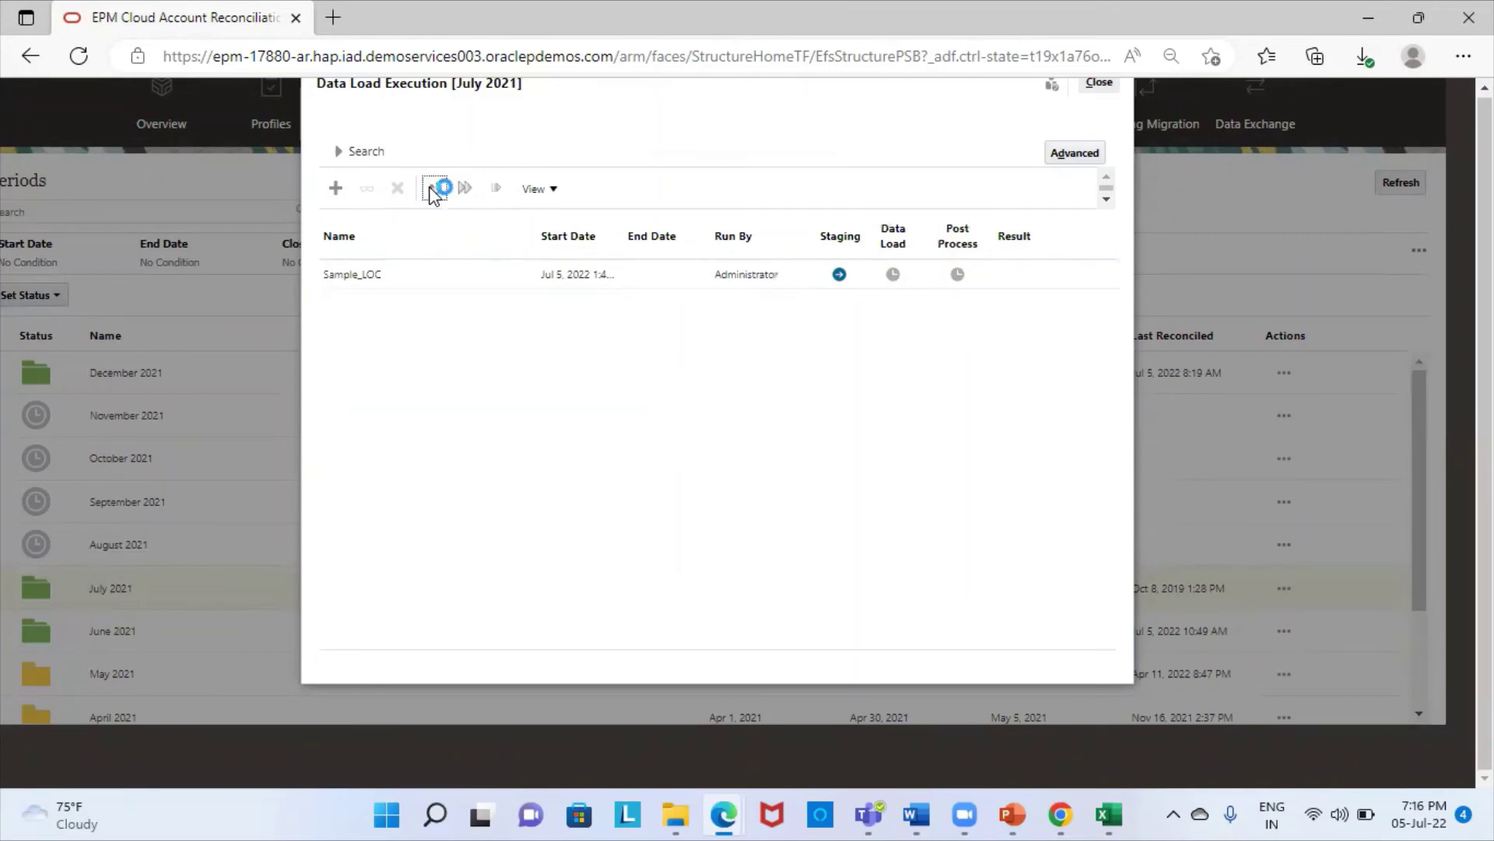
{"action": "left_click", "coordinate": [433, 187]}
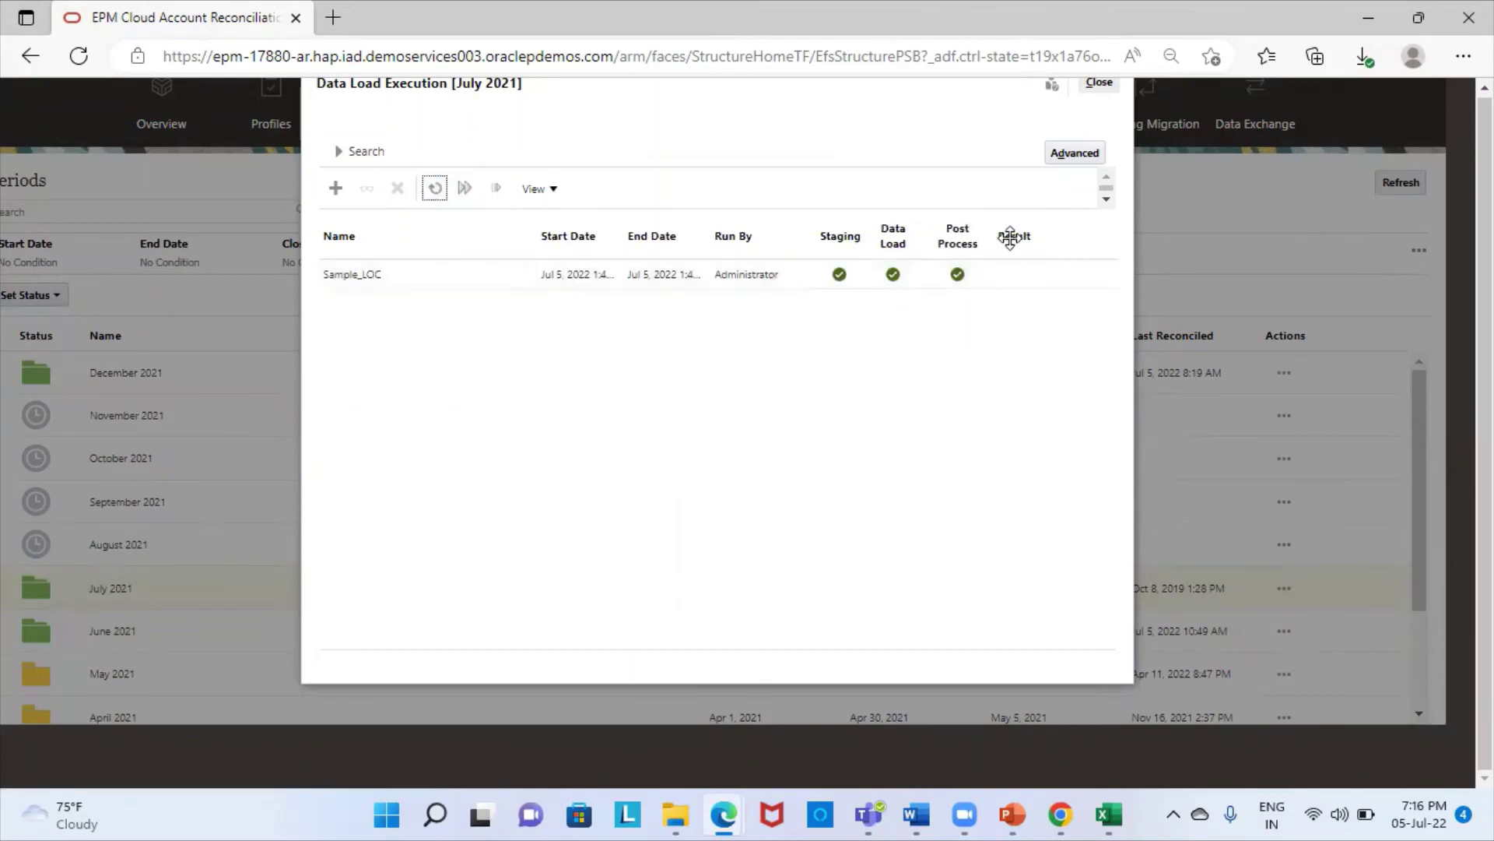
{"action": "scroll", "coordinate": [1068, 250], "scroll_direction": "up", "scroll_amount": 1}
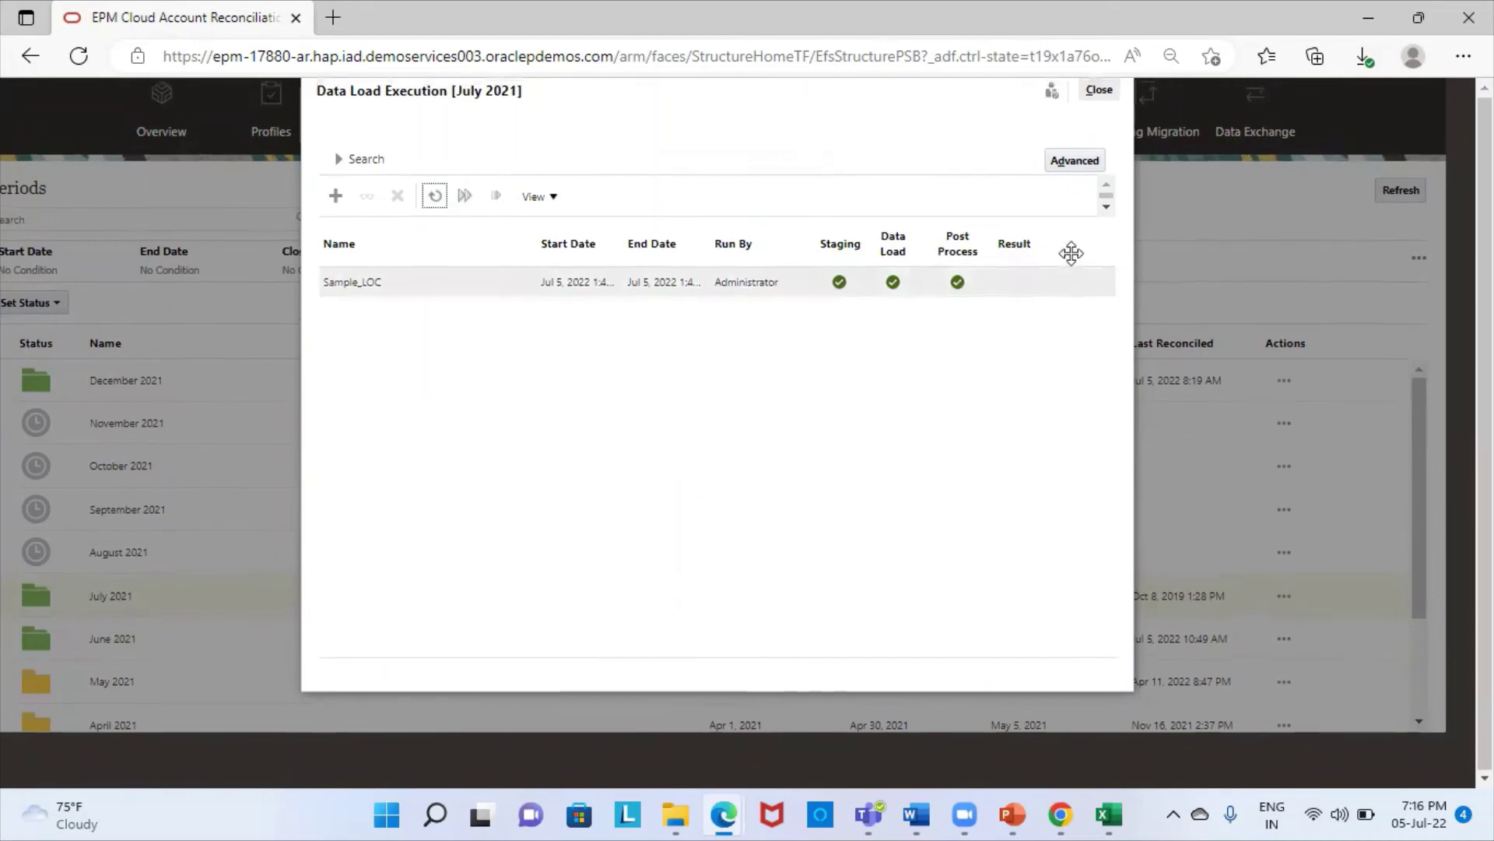
{"action": "left_click", "coordinate": [1107, 93]}
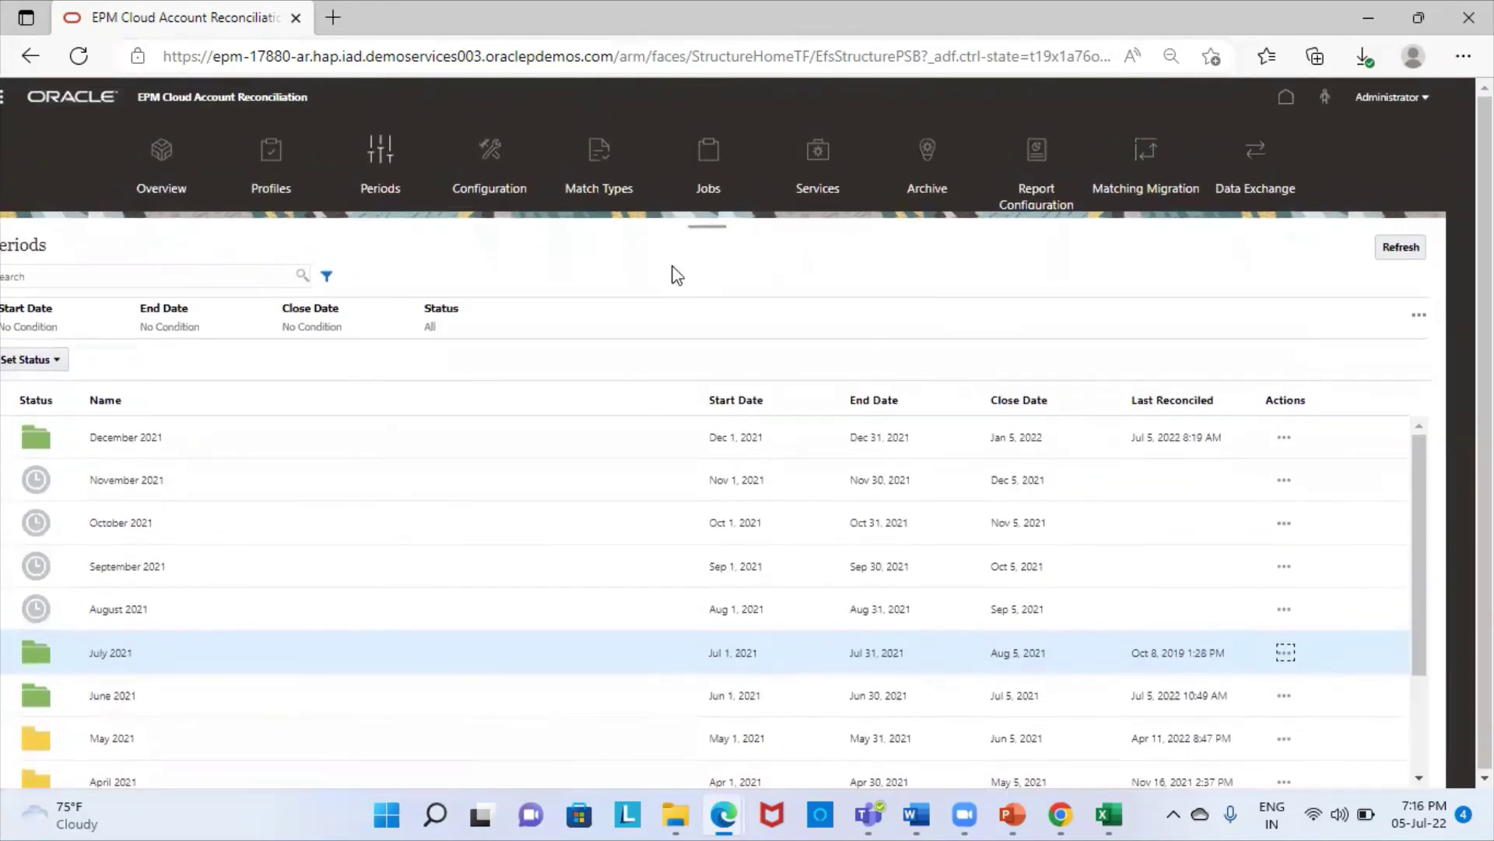
Step: Open the Profiles list, check the profile IDs in the Multi_Period_Range_Jun 21 workbook in Excel, and return to the browser
{"action": "left_click", "coordinate": [273, 172]}
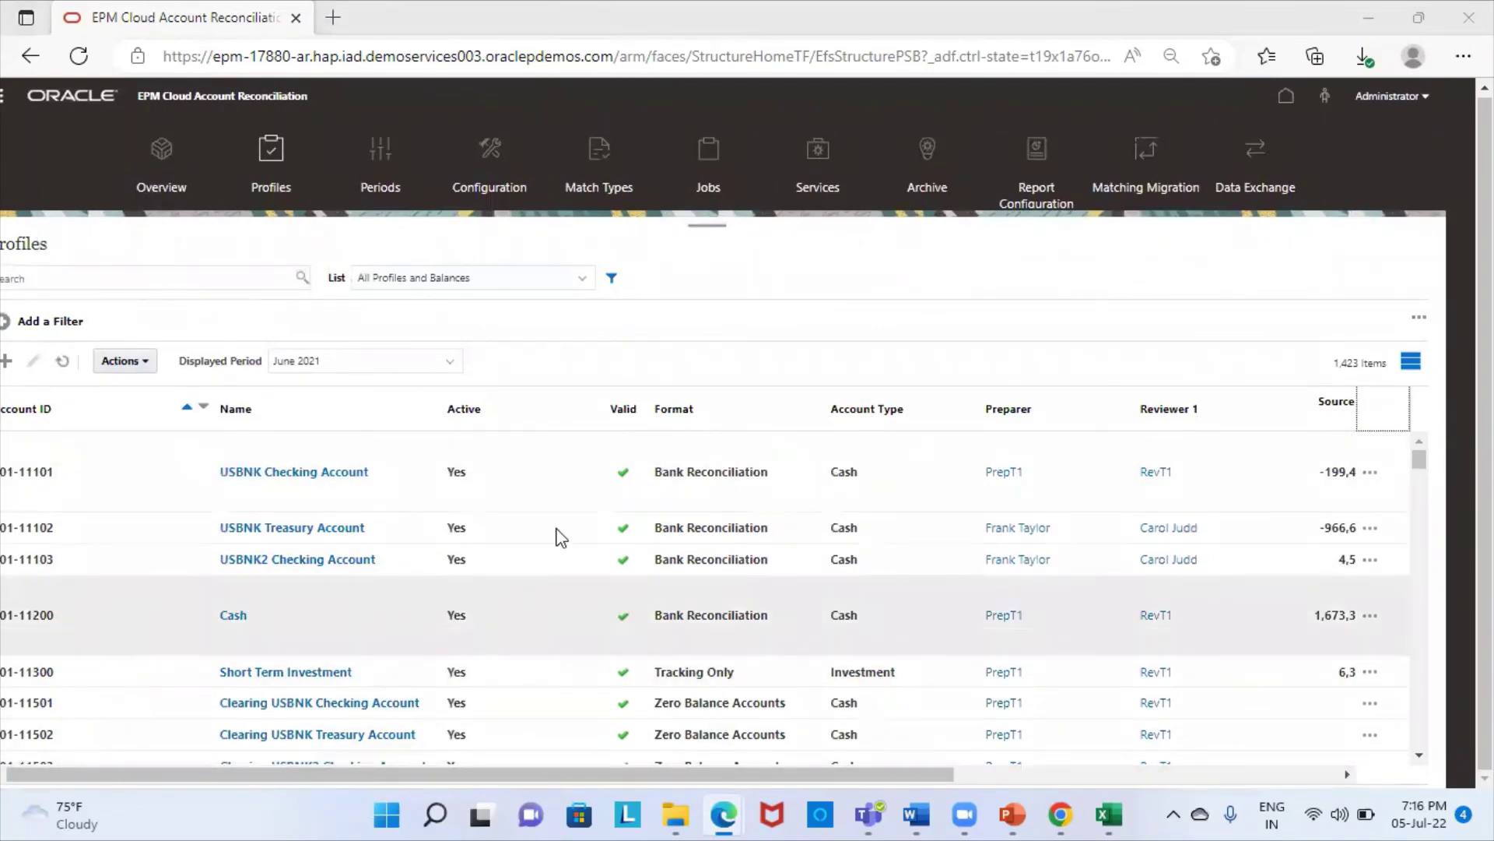
{"action": "left_click", "coordinate": [1110, 814]}
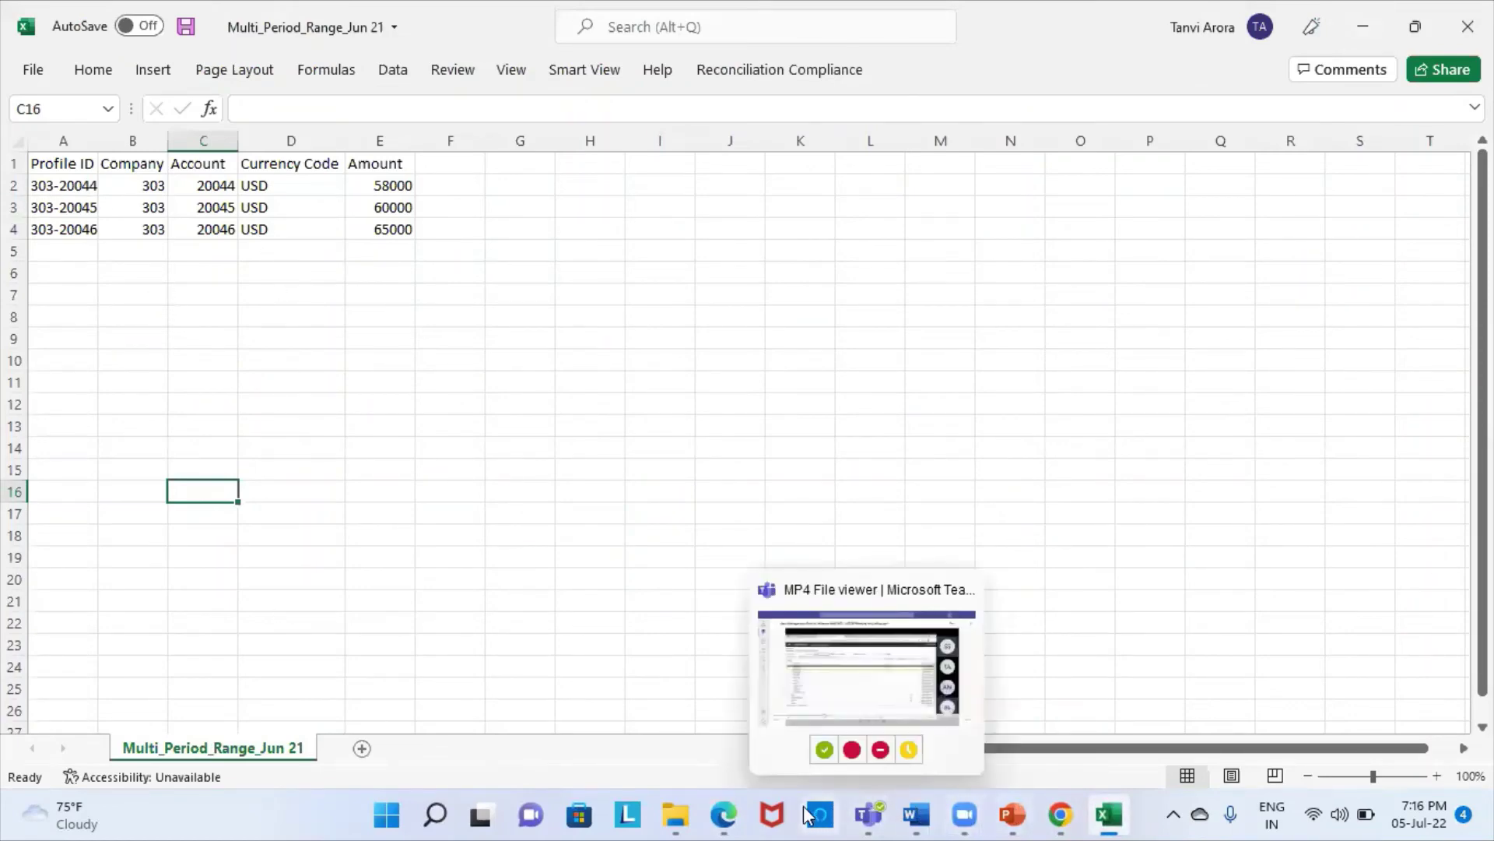
{"action": "mouse_move", "coordinate": [724, 814]}
{"action": "left_click", "coordinate": [615, 692]}
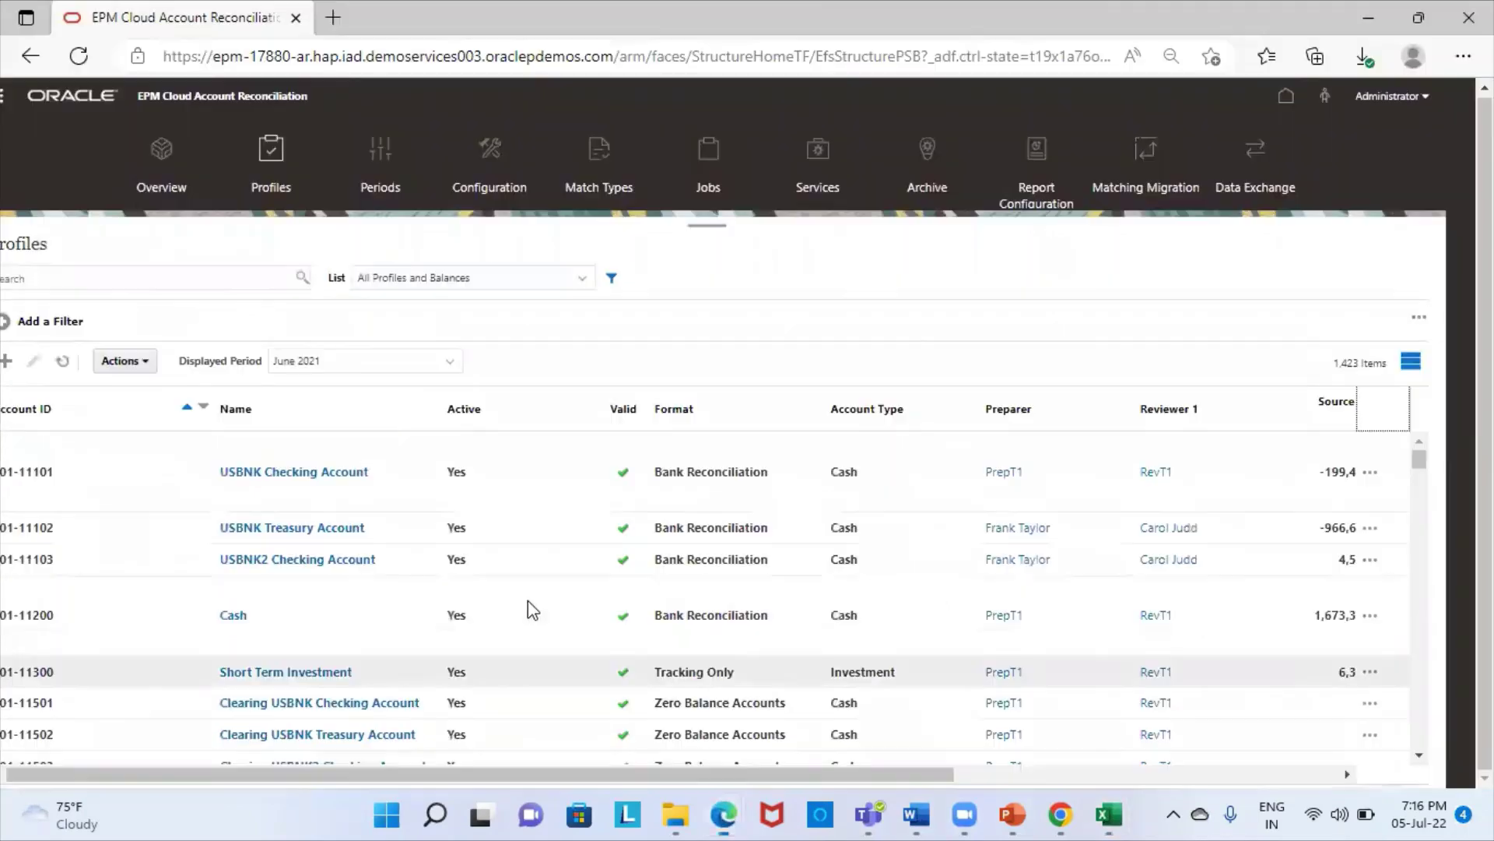
Step: Search the June 2021 profiles for 303-20044, compare with the workbook, and check its source system balance
{"action": "left_click", "coordinate": [158, 277]}
{"action": "type", "text": "3"}
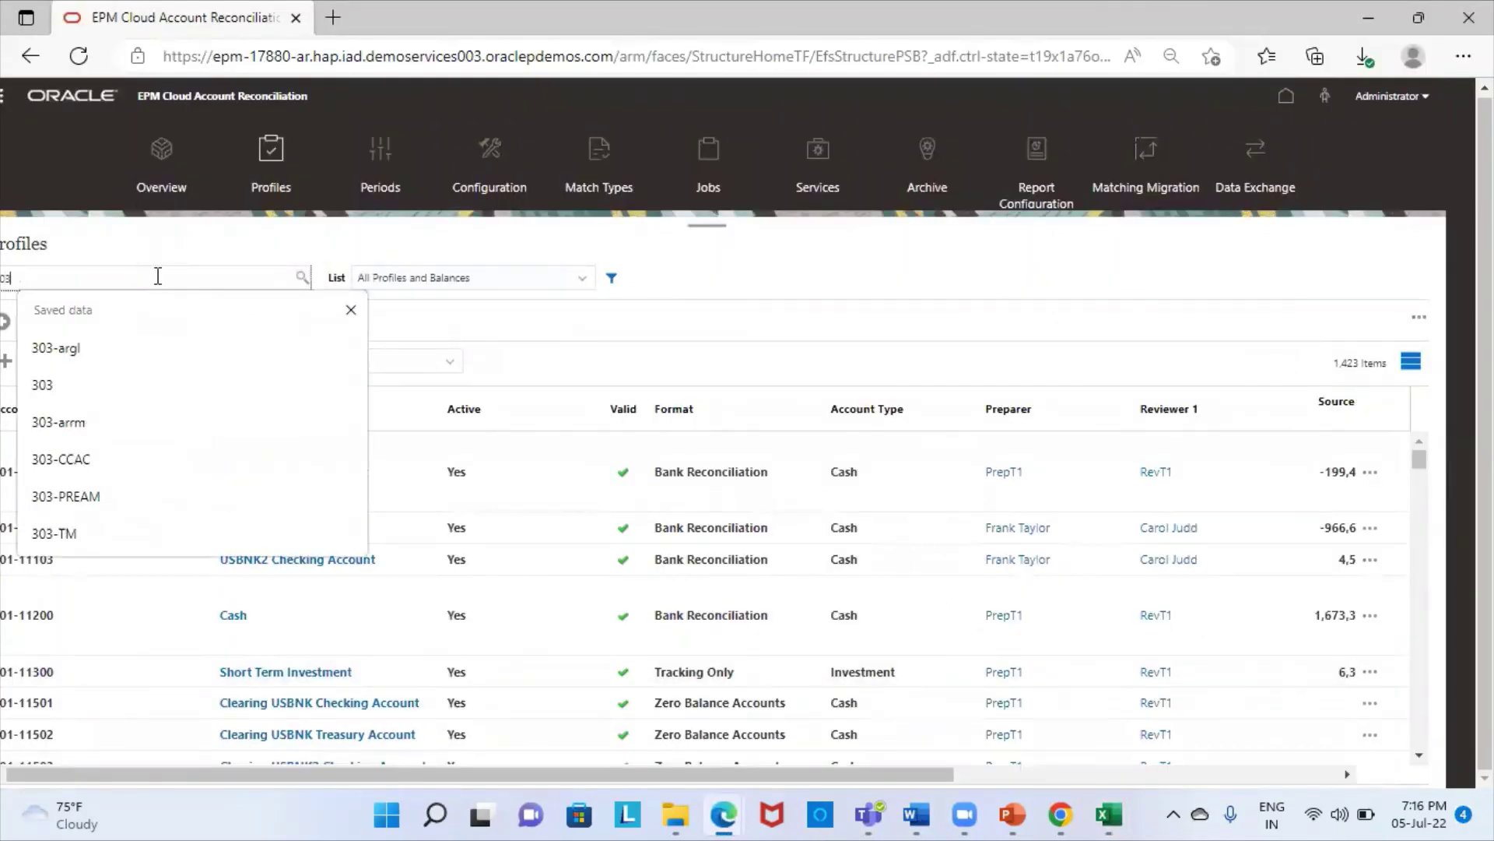
{"action": "type", "text": "03-20044"}
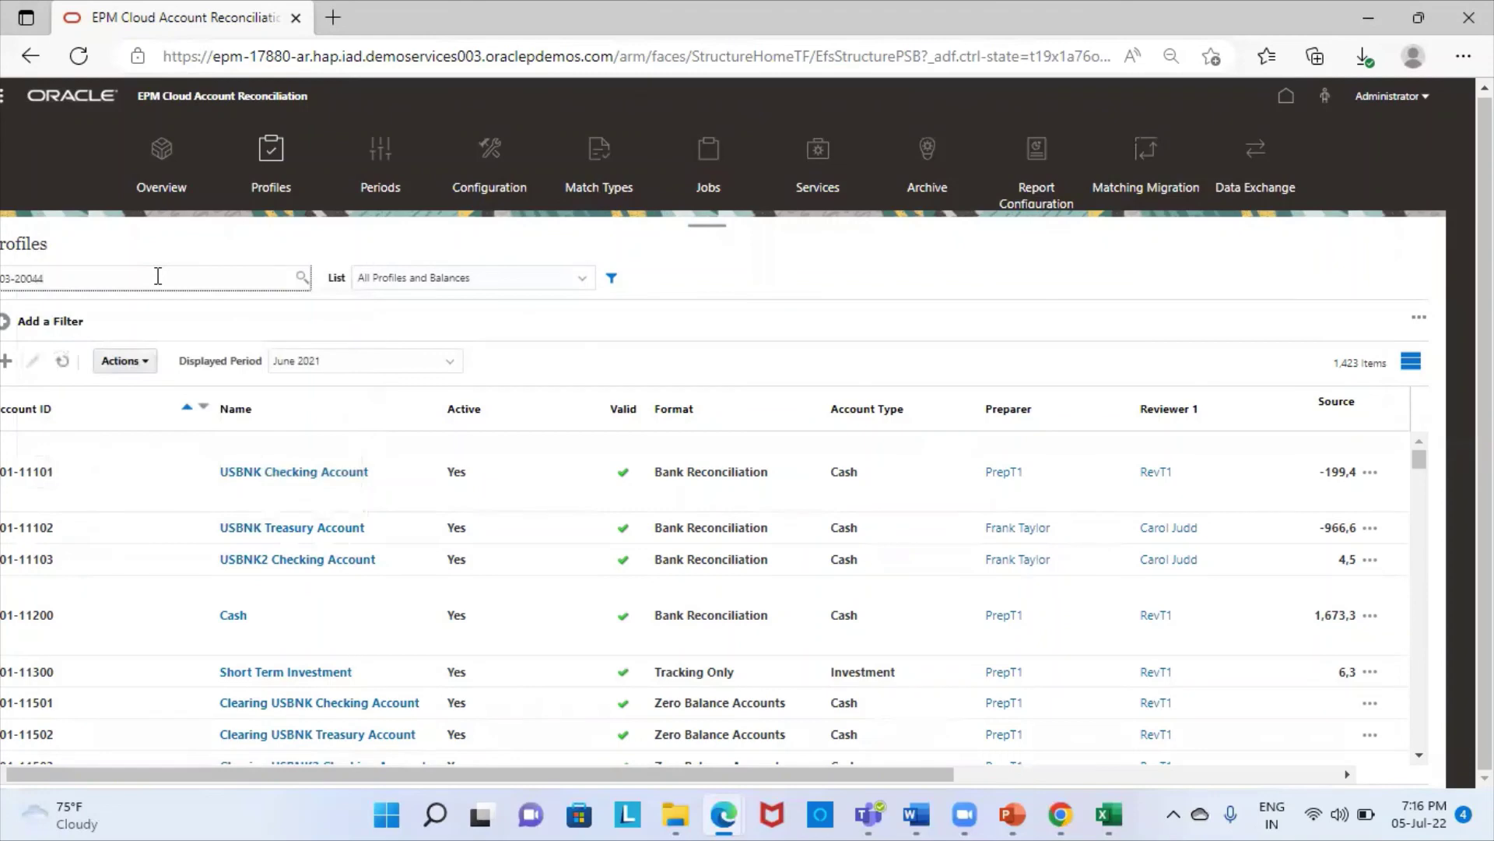
{"action": "key", "text": "alt+Tab"}
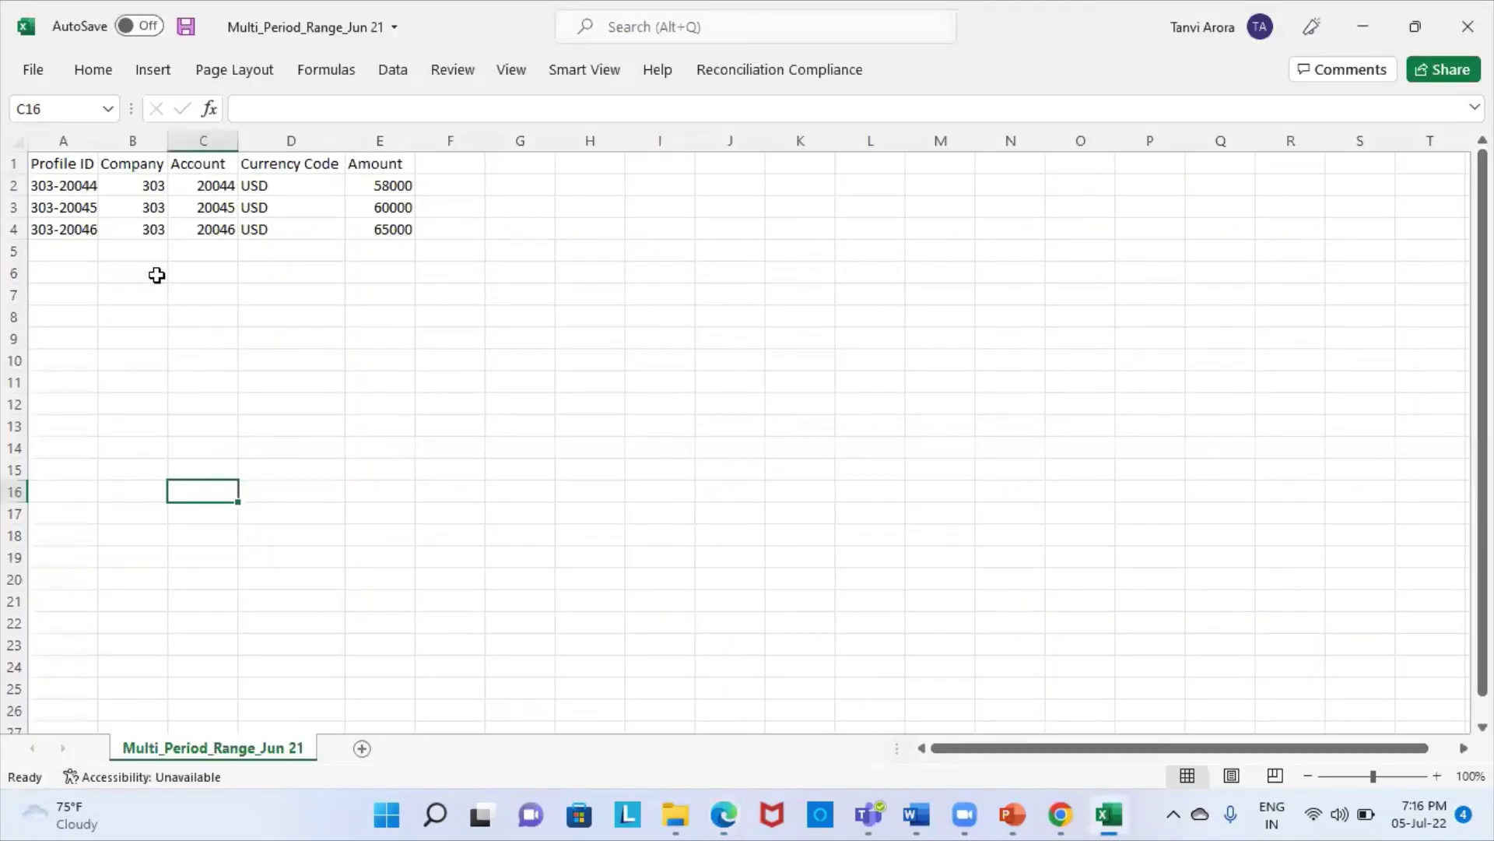
{"action": "key", "text": "alt+Tab"}
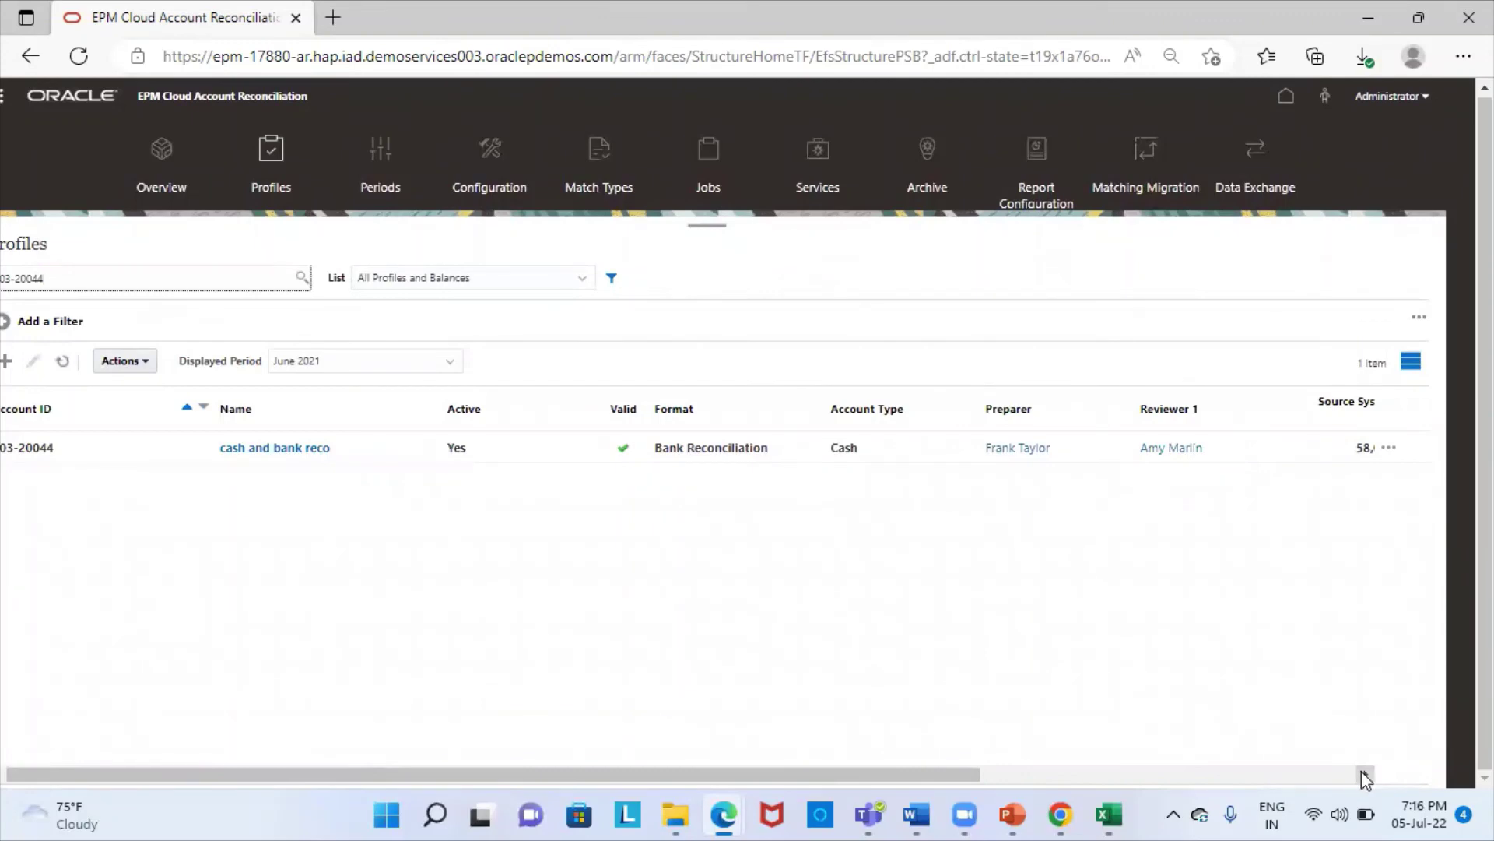
{"action": "left_click", "coordinate": [1364, 774]}
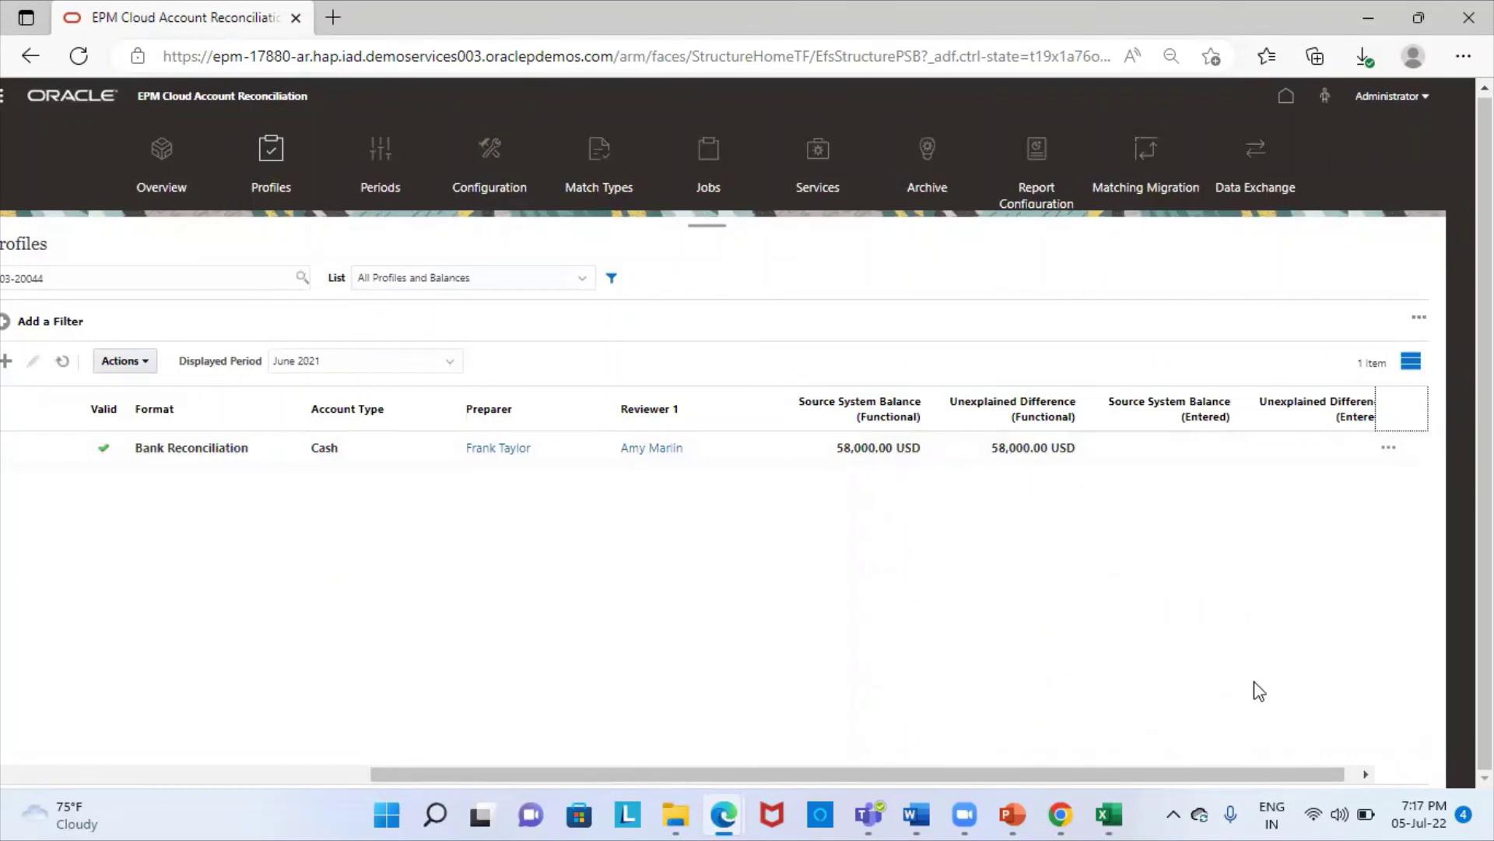
{"action": "left_click_drag", "start_coordinate": [1108, 773], "coordinate": [617, 782]}
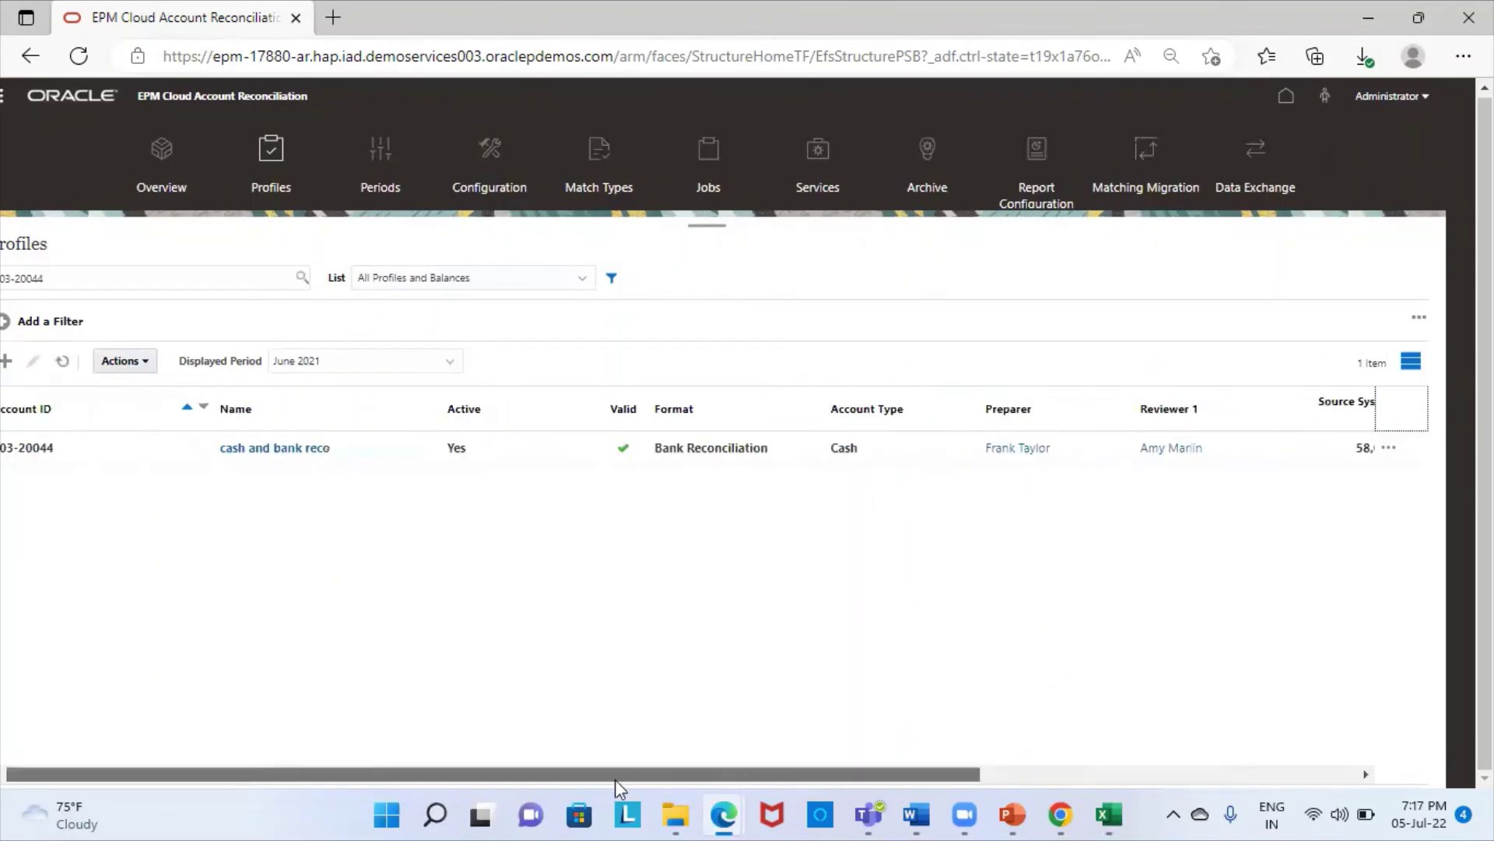
Step: Search the June 2021 profiles for 303-20045 and 303-20046 in turn and check each source system balance
{"action": "left_click", "coordinate": [101, 273]}
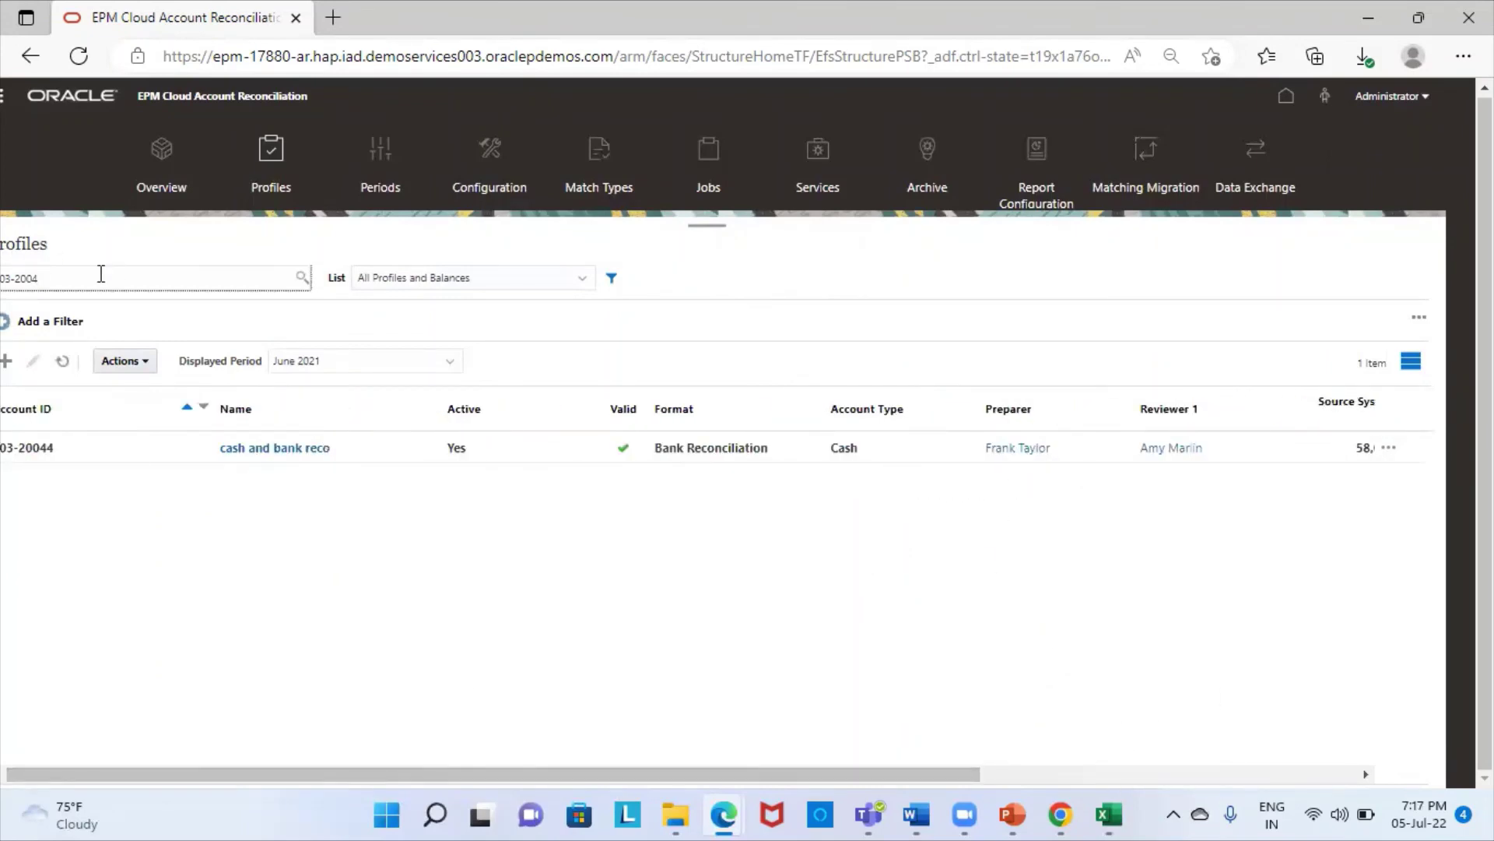
{"action": "key", "text": "Return"}
{"action": "mouse_move", "coordinate": [893, 774]}
{"action": "left_mouse_down"}
{"action": "mouse_move", "coordinate": [1044, 781]}
{"action": "mouse_move", "coordinate": [890, 782]}
{"action": "left_mouse_up"}
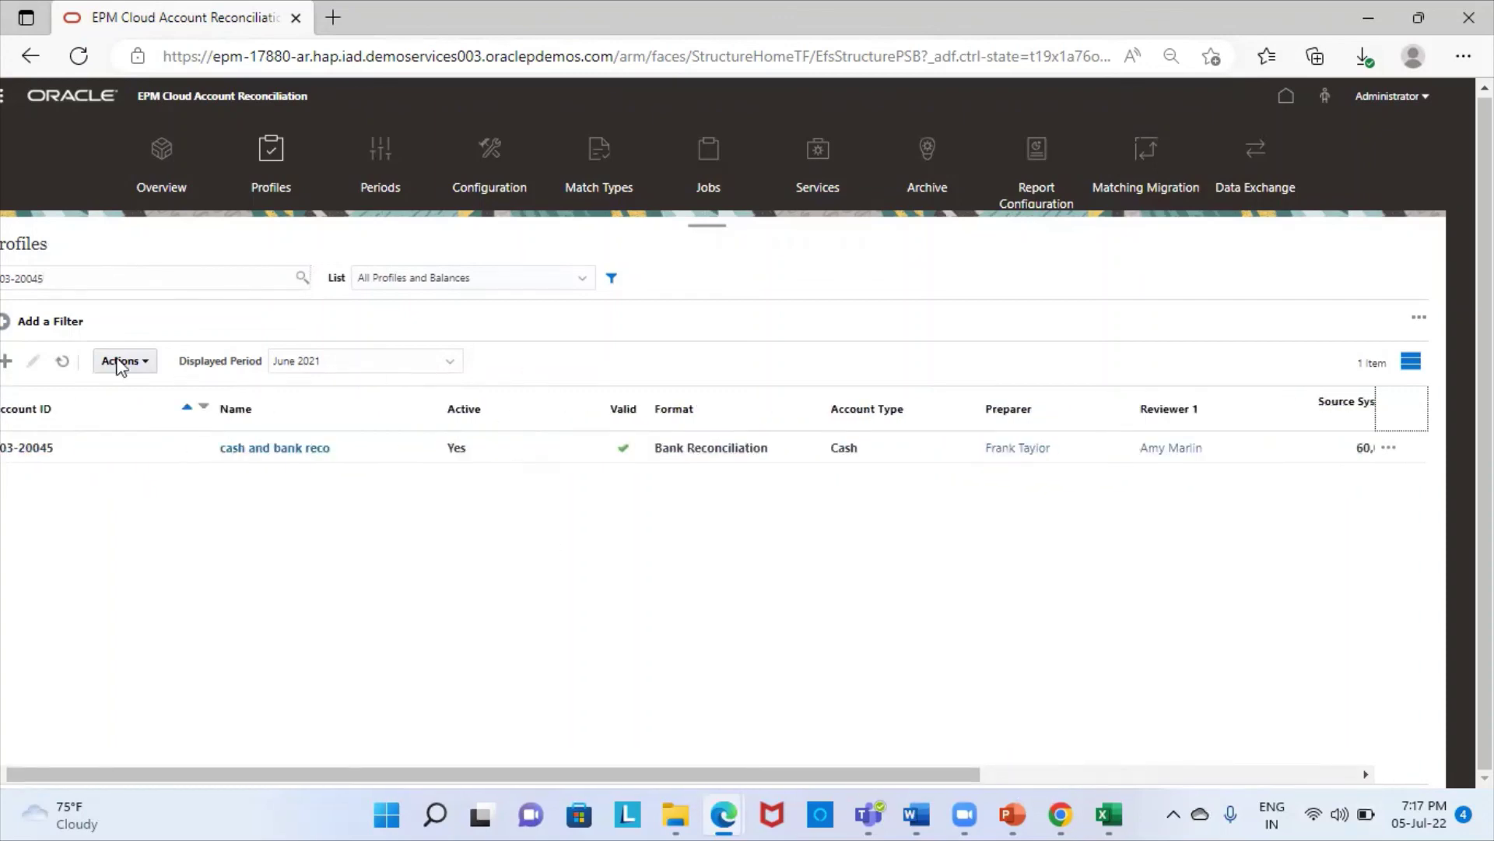
{"action": "left_click", "coordinate": [110, 282]}
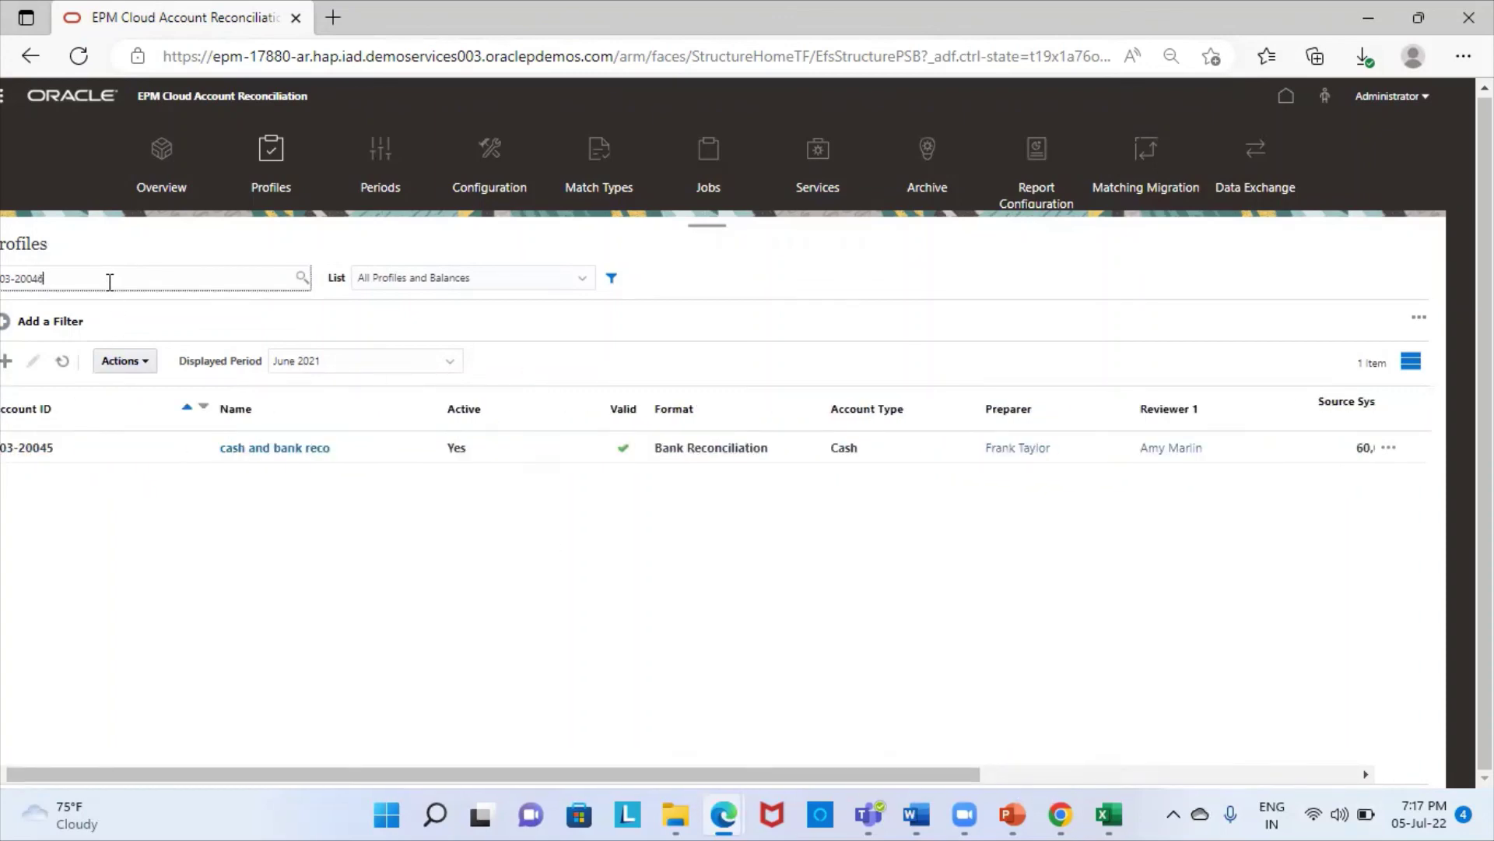
{"action": "key", "text": "Return"}
{"action": "left_click_drag", "start_coordinate": [660, 777], "coordinate": [604, 780]}
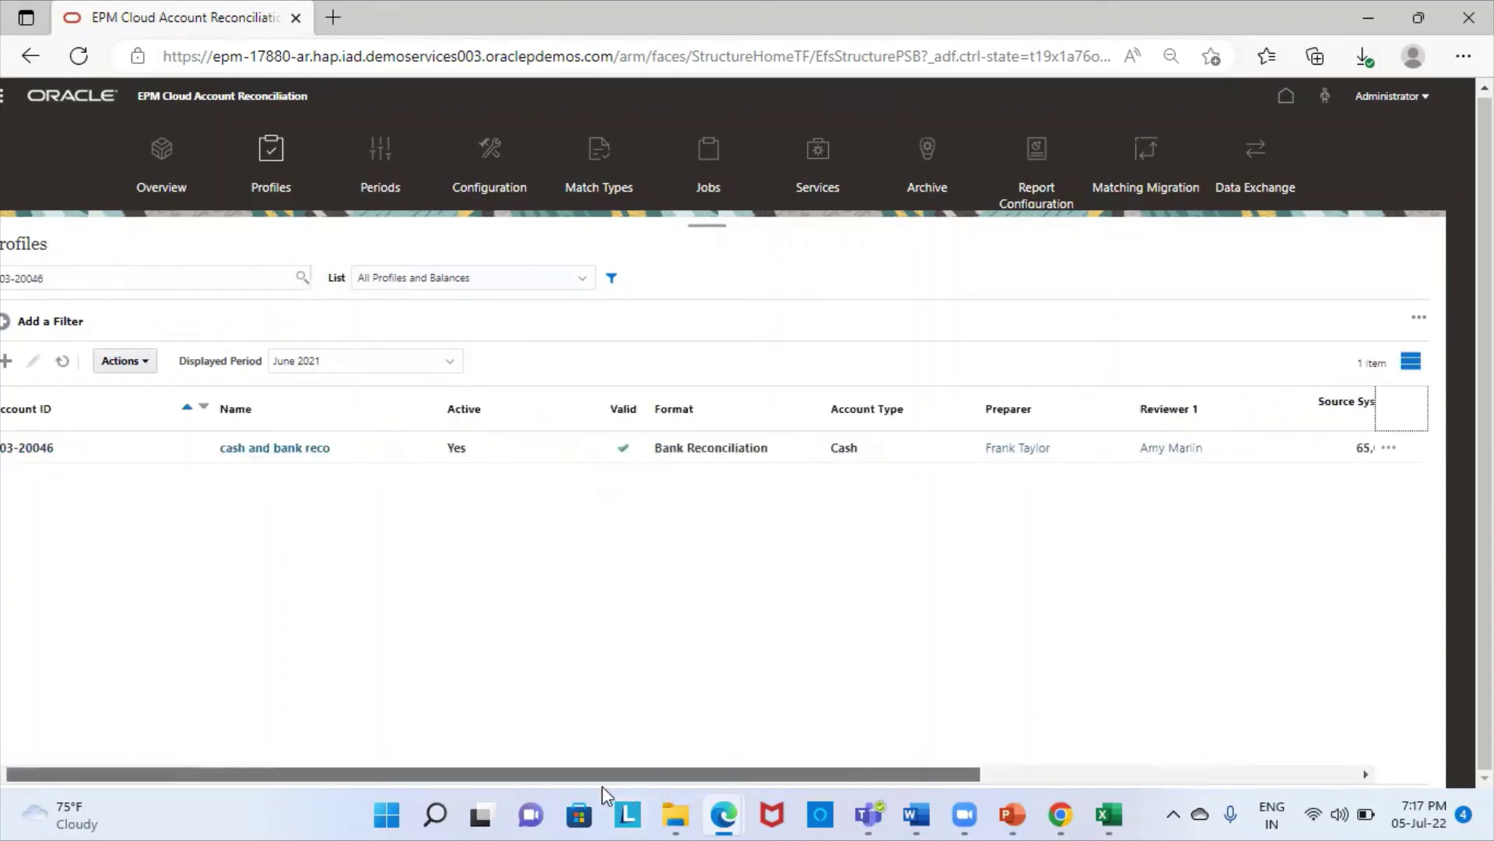
Step: Set the displayed period to July 2021, search for profile 303-20044, and check its source system balance
{"action": "left_click", "coordinate": [415, 357]}
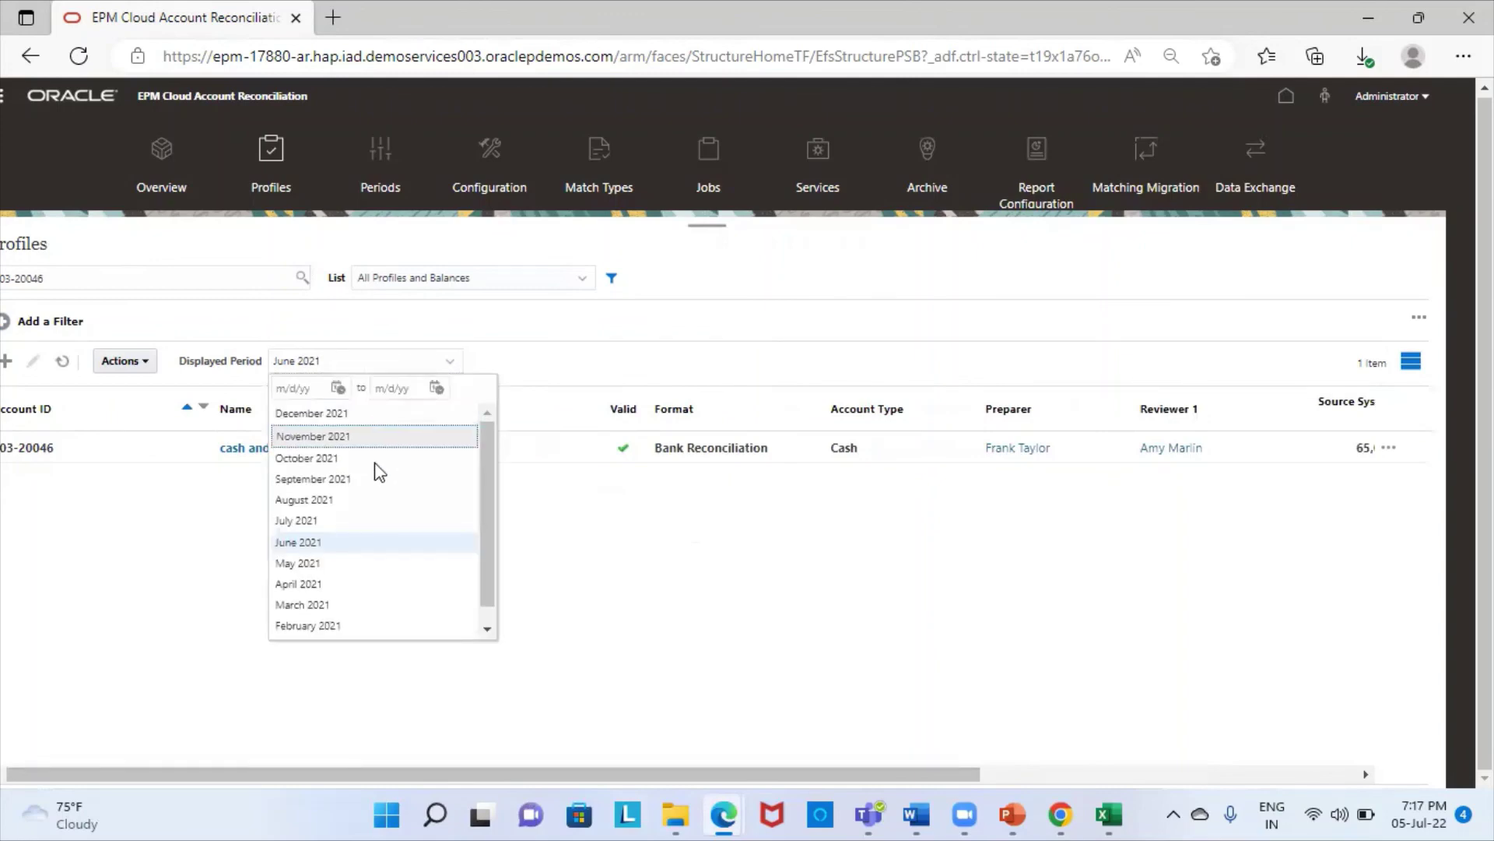
{"action": "left_click", "coordinate": [321, 517]}
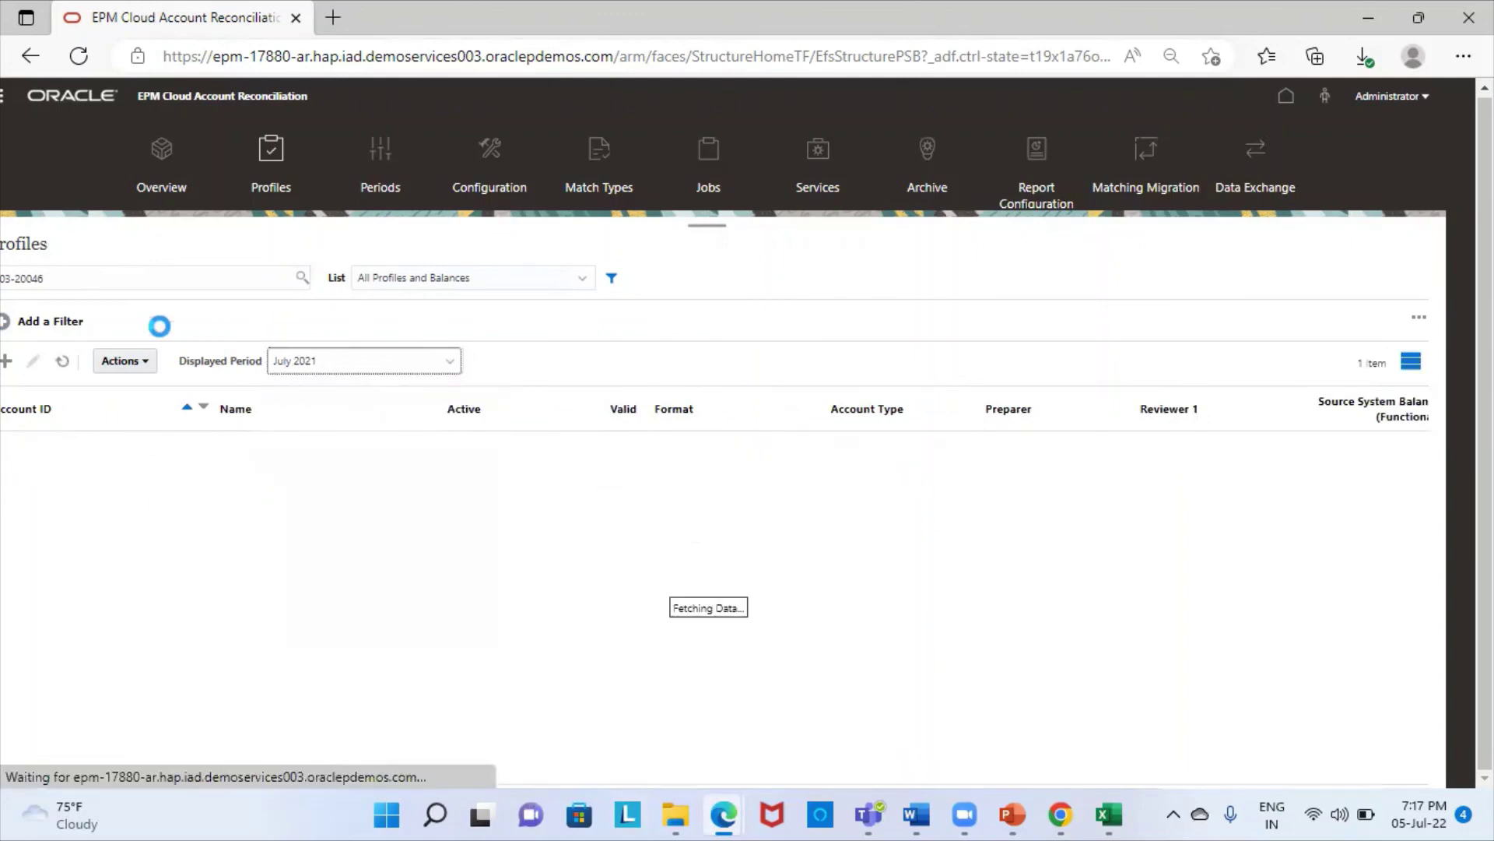
{"action": "left_click", "coordinate": [75, 281]}
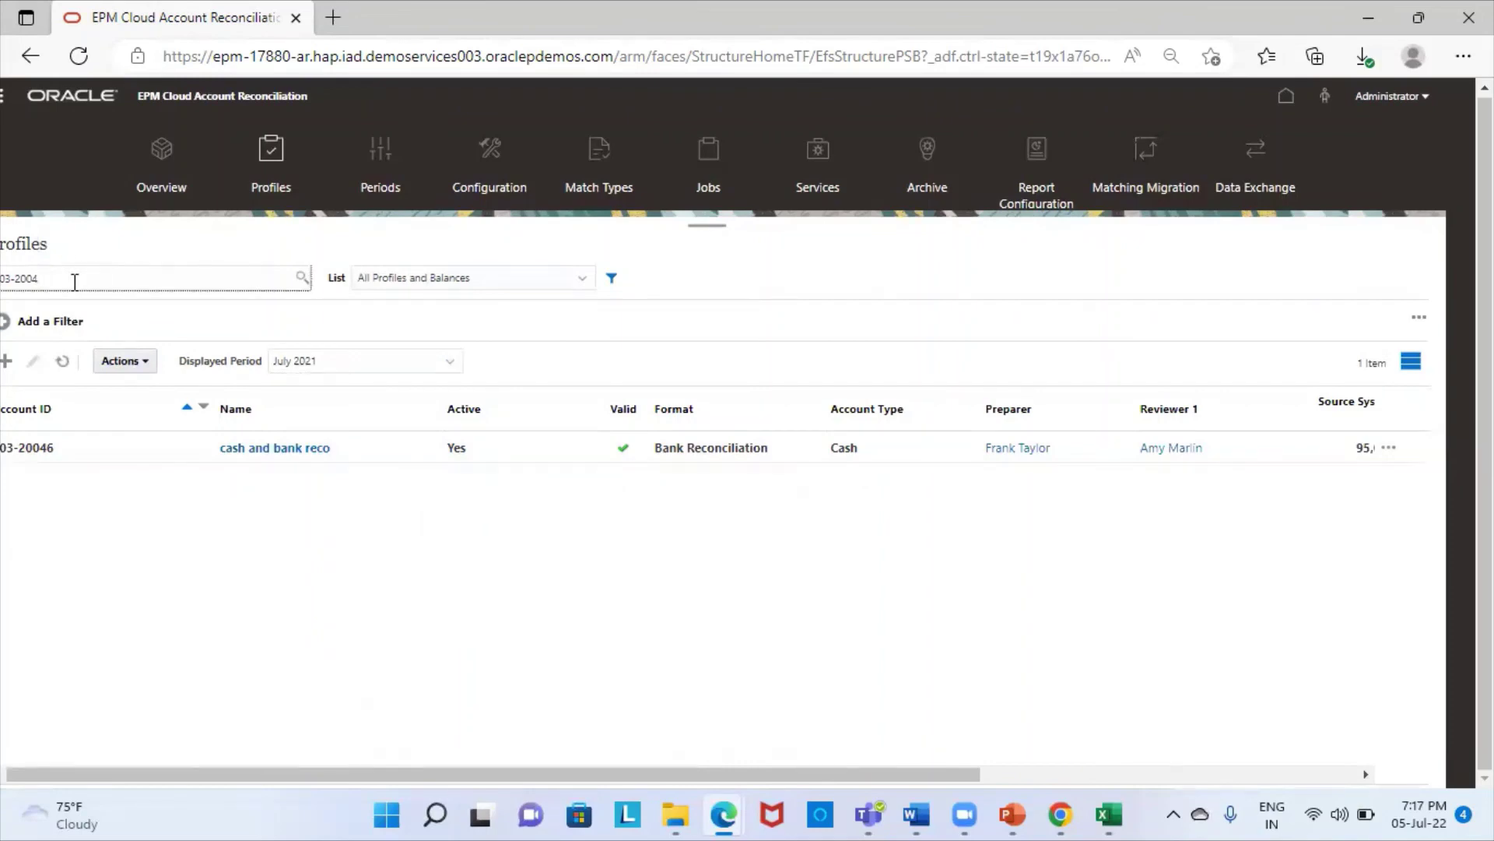
{"action": "key", "text": "Return"}
{"action": "key", "text": "alt+Tab"}
{"action": "key", "text": "alt+Tab"}
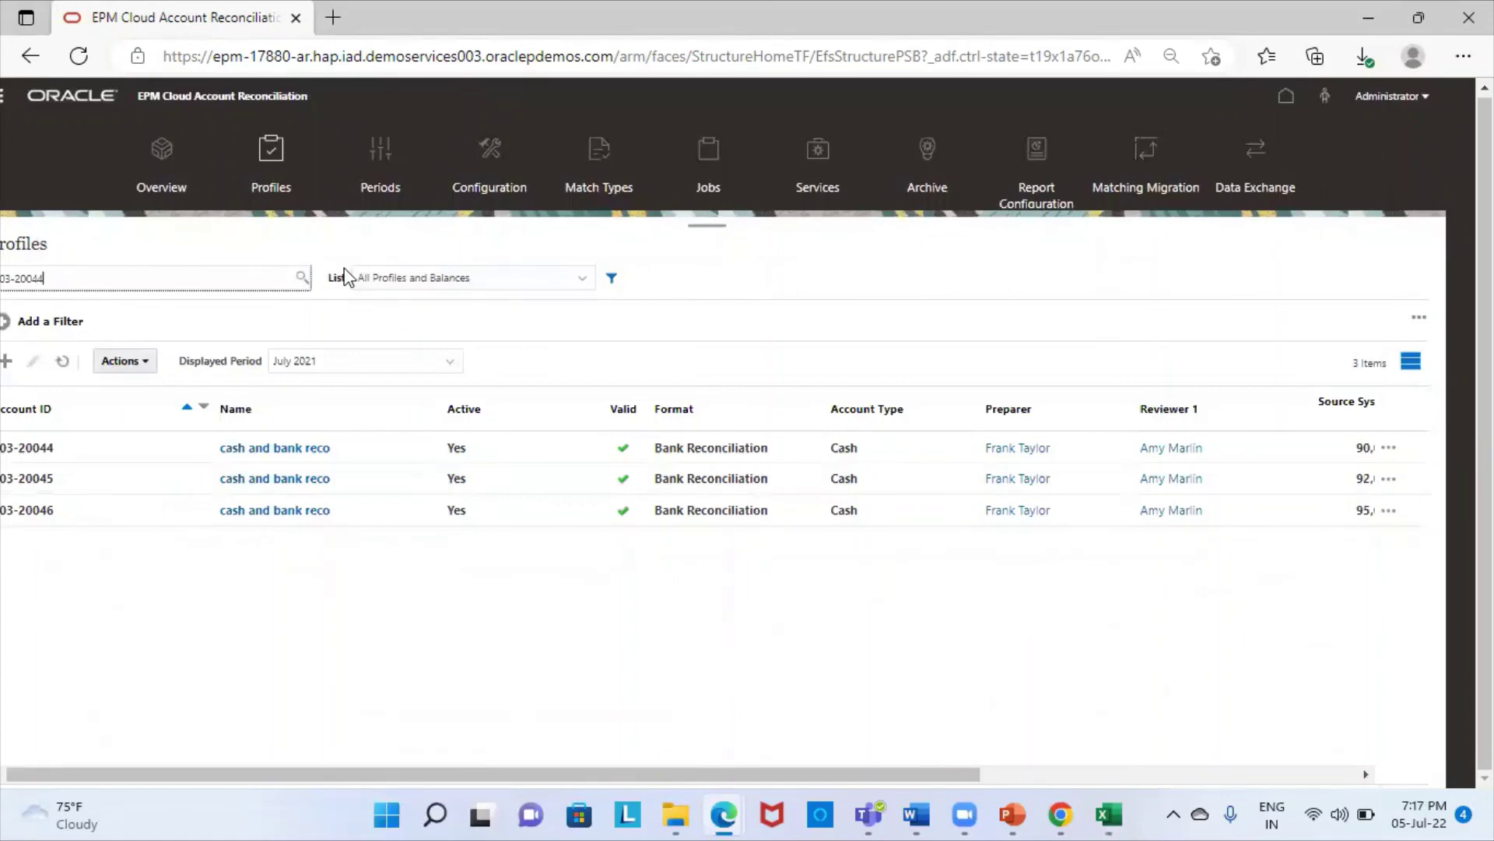
{"action": "left_click", "coordinate": [302, 276]}
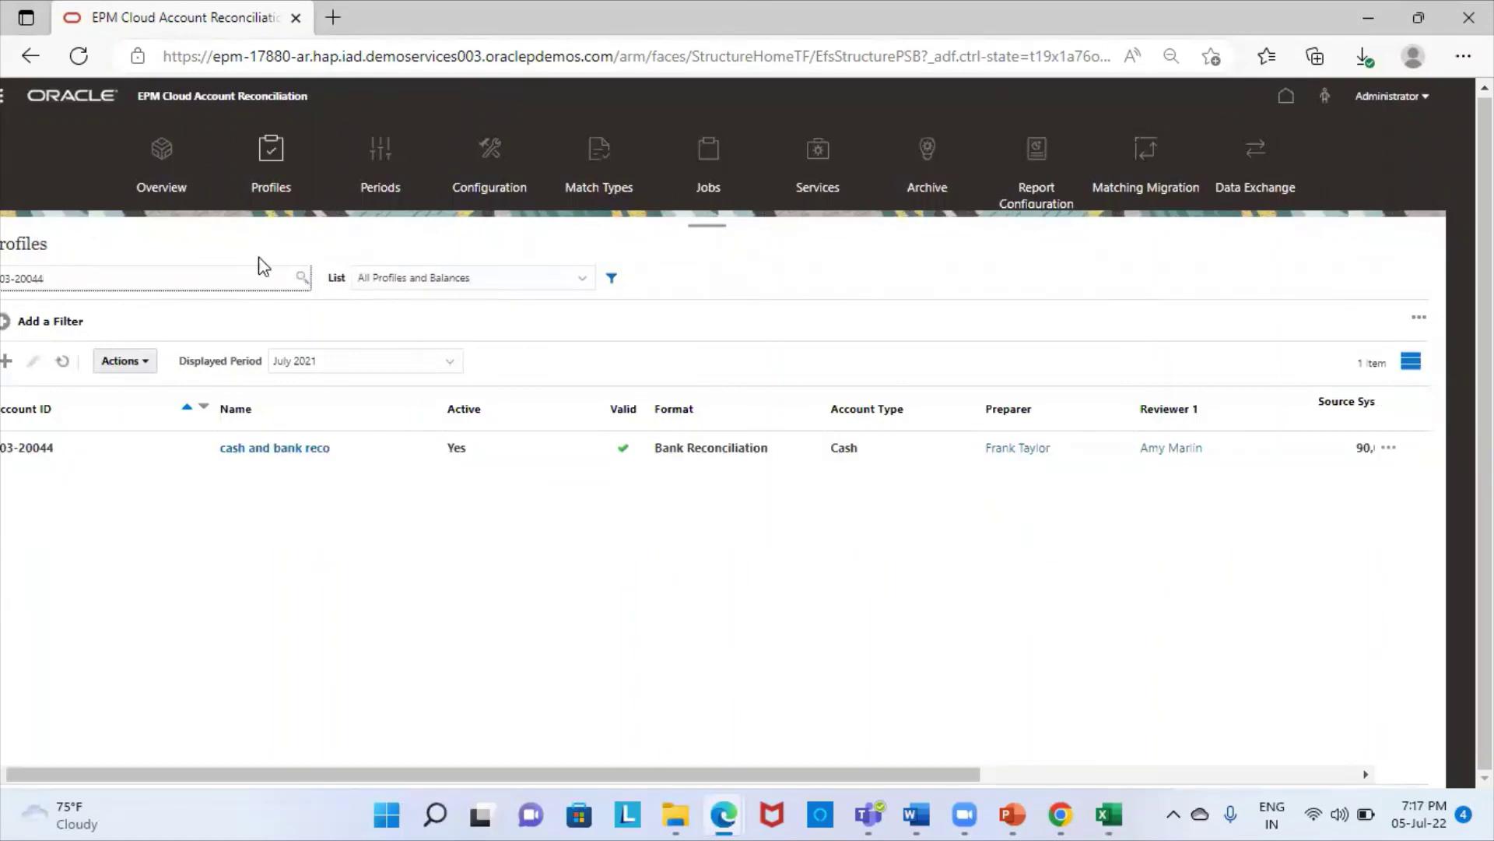
{"action": "left_click_drag", "start_coordinate": [902, 776], "coordinate": [233, 348]}
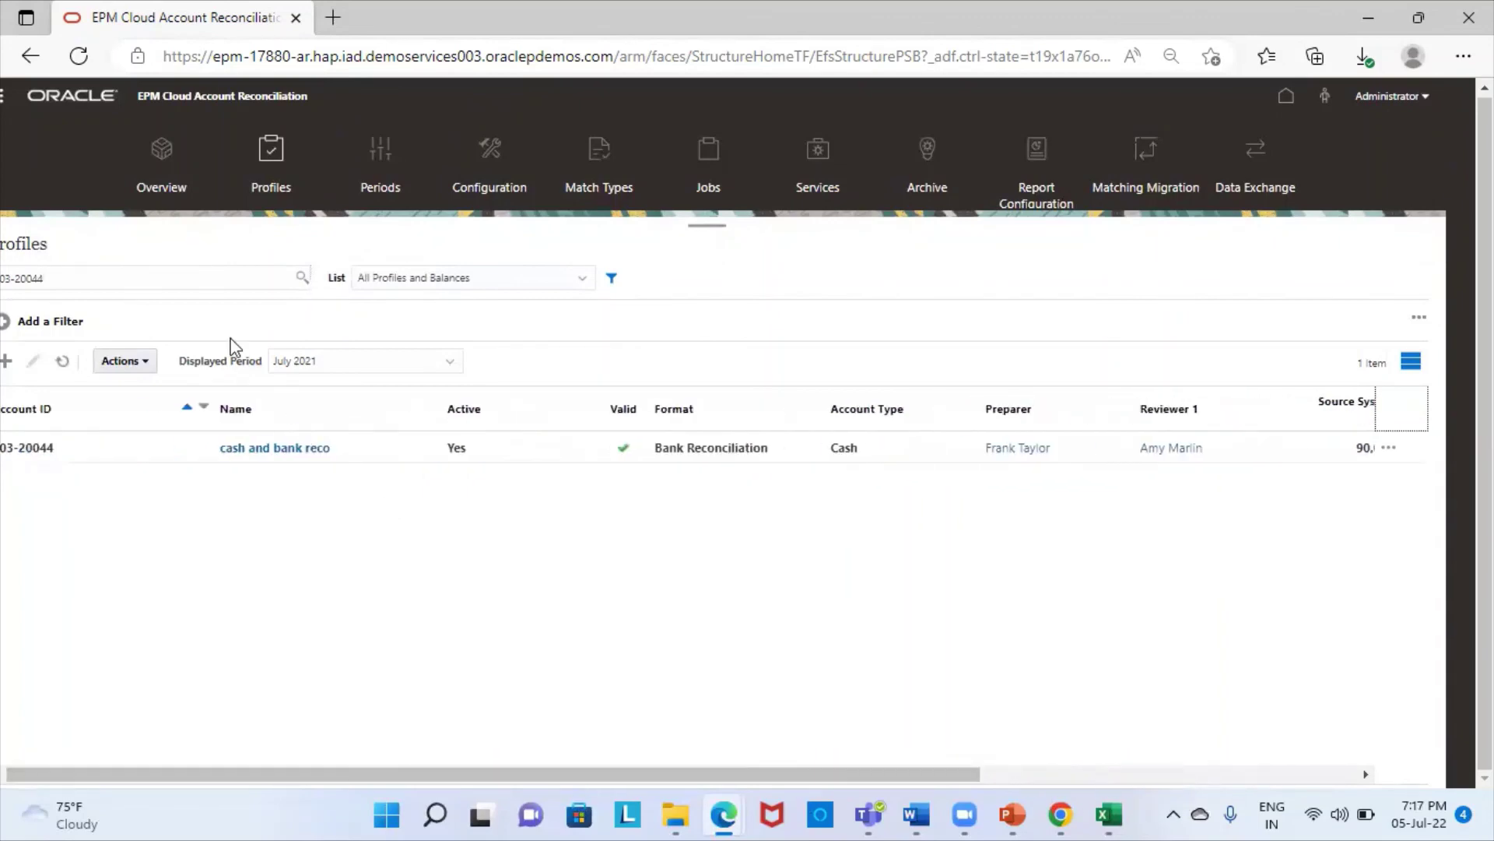
Step: Search the July 2021 profiles for 303-20045 and 303-20046 in turn and check each source system balance
{"action": "left_click", "coordinate": [124, 278]}
{"action": "type", "text": "5"}
{"action": "key", "text": "Return"}
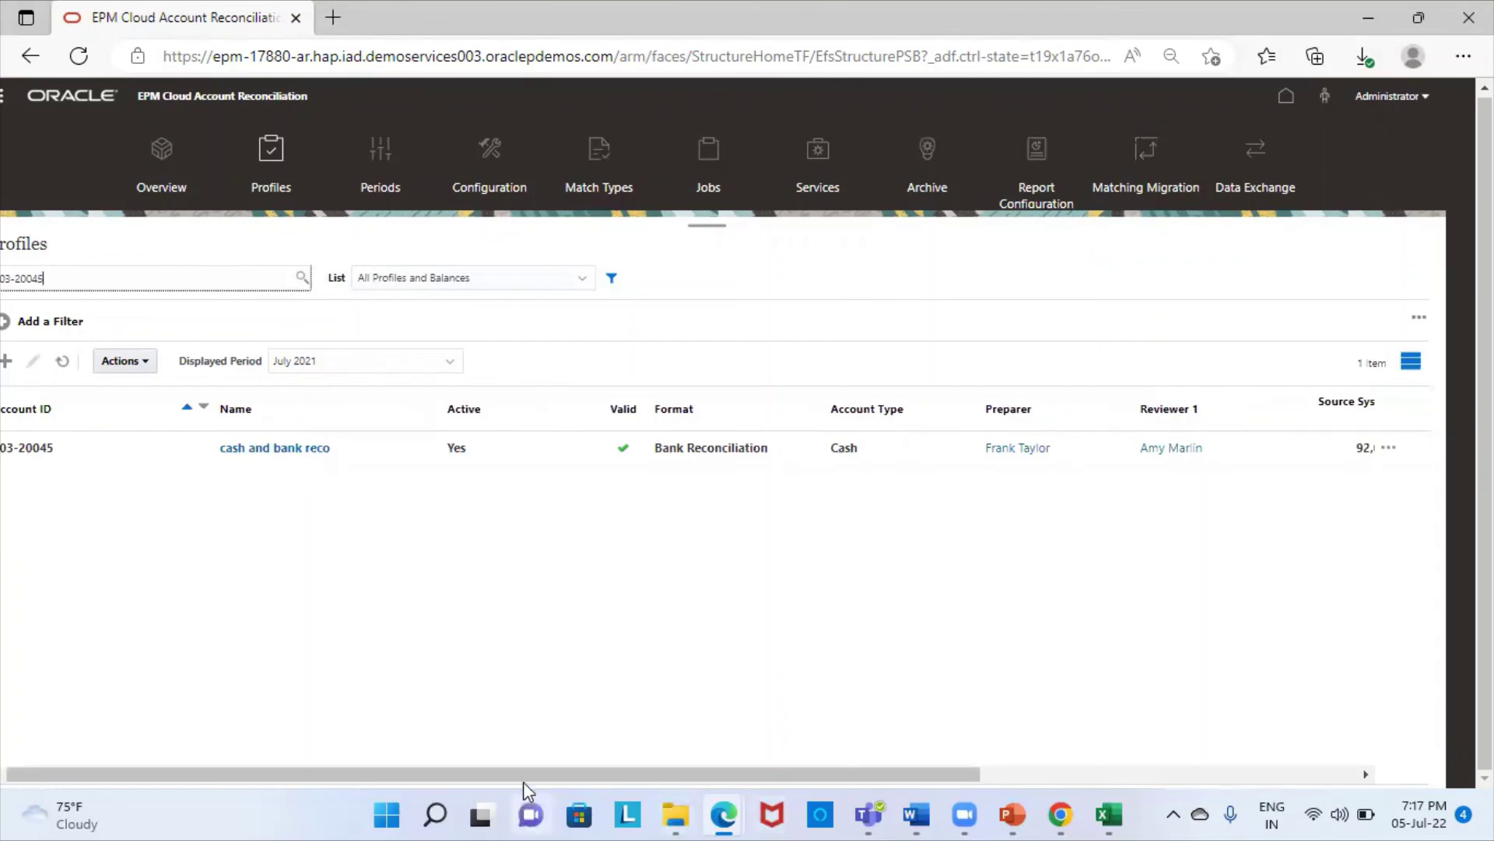
{"action": "left_click_drag", "start_coordinate": [570, 781], "coordinate": [234, 467]}
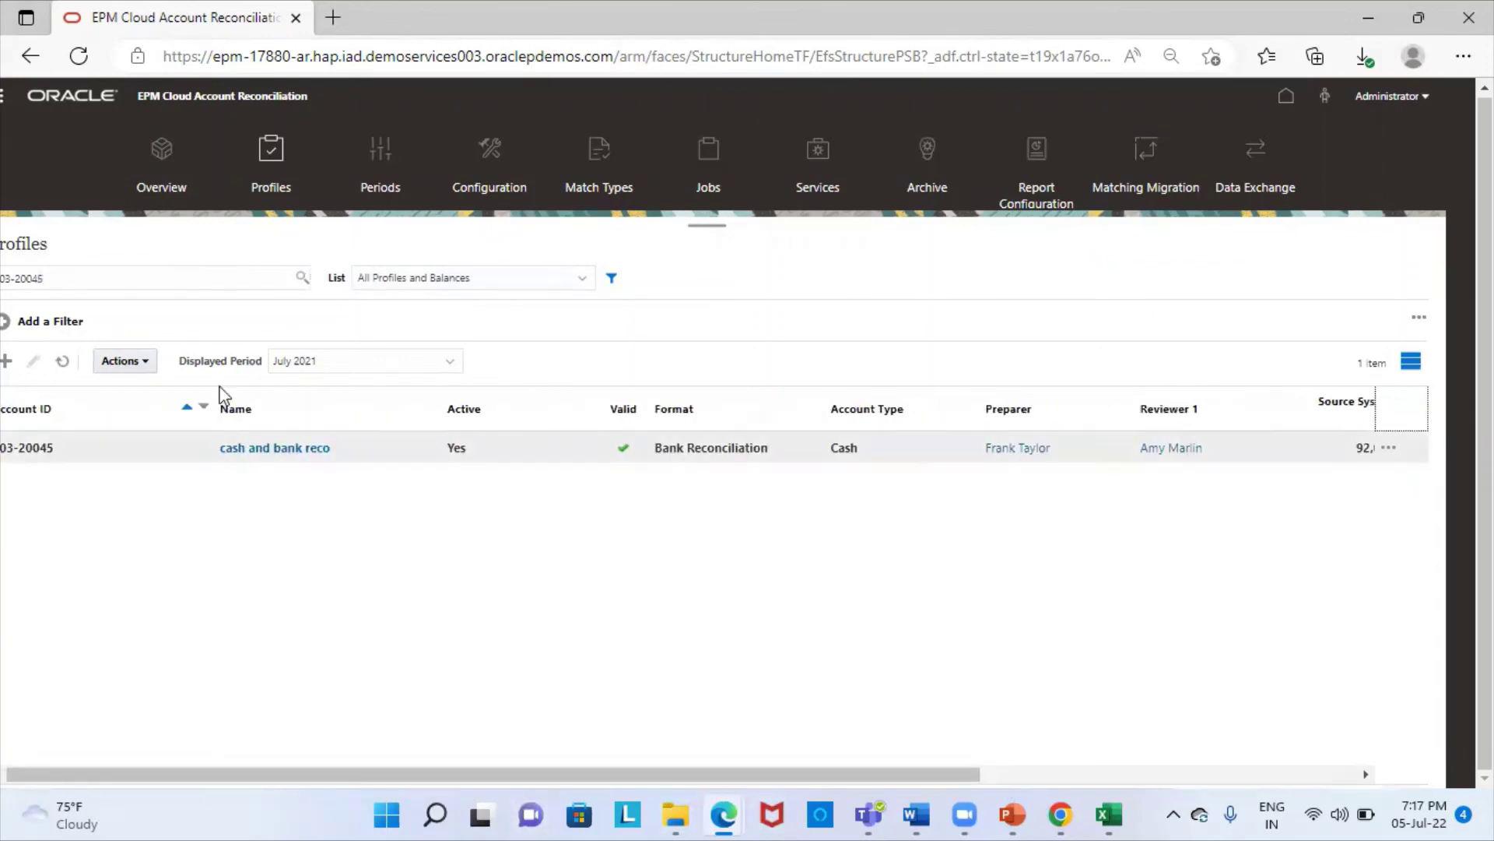
{"action": "left_click", "coordinate": [160, 278]}
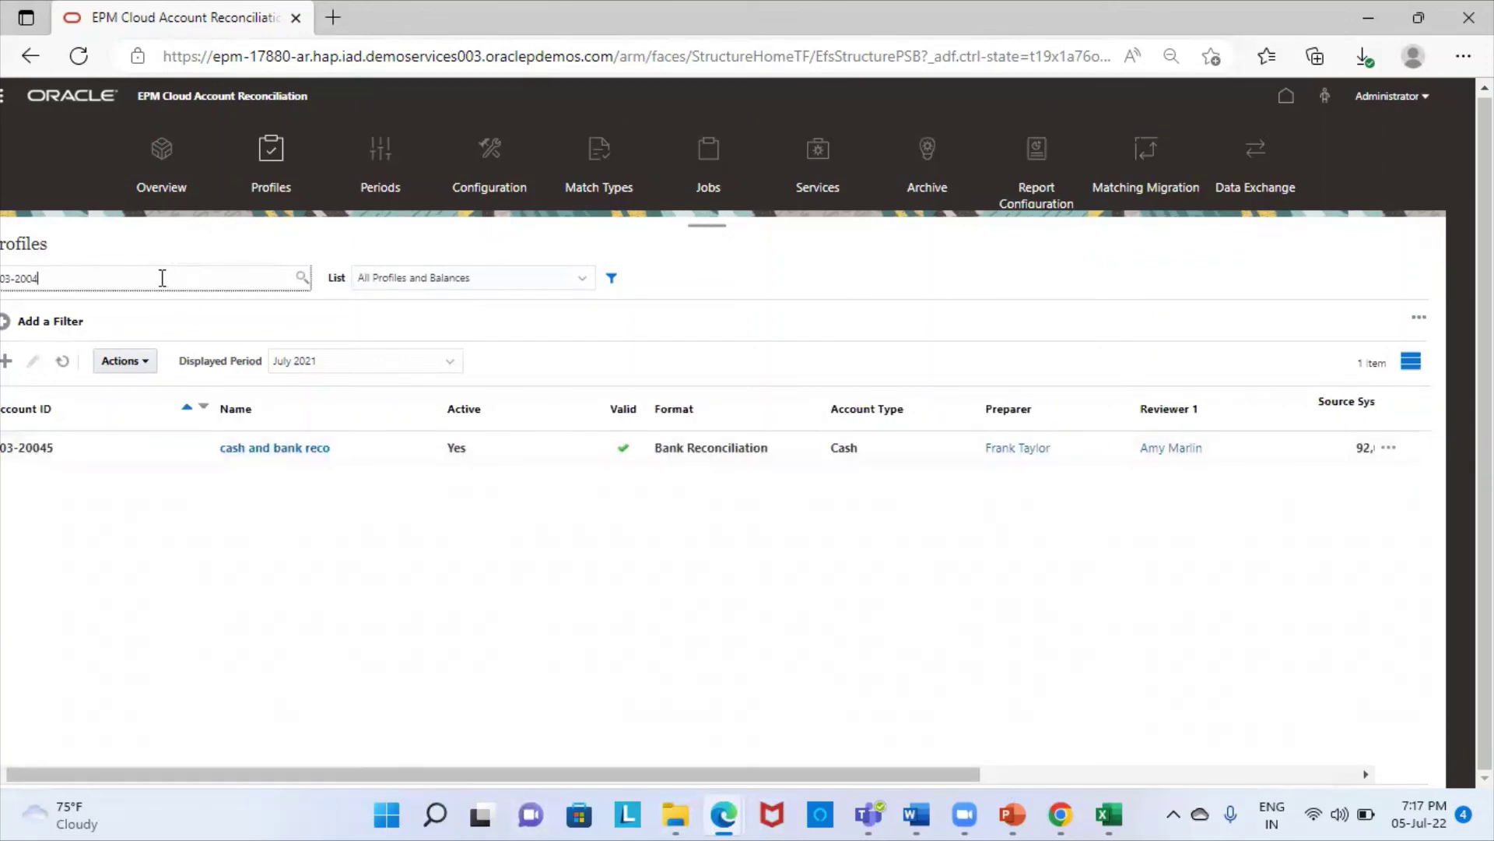
{"action": "key", "text": "Return"}
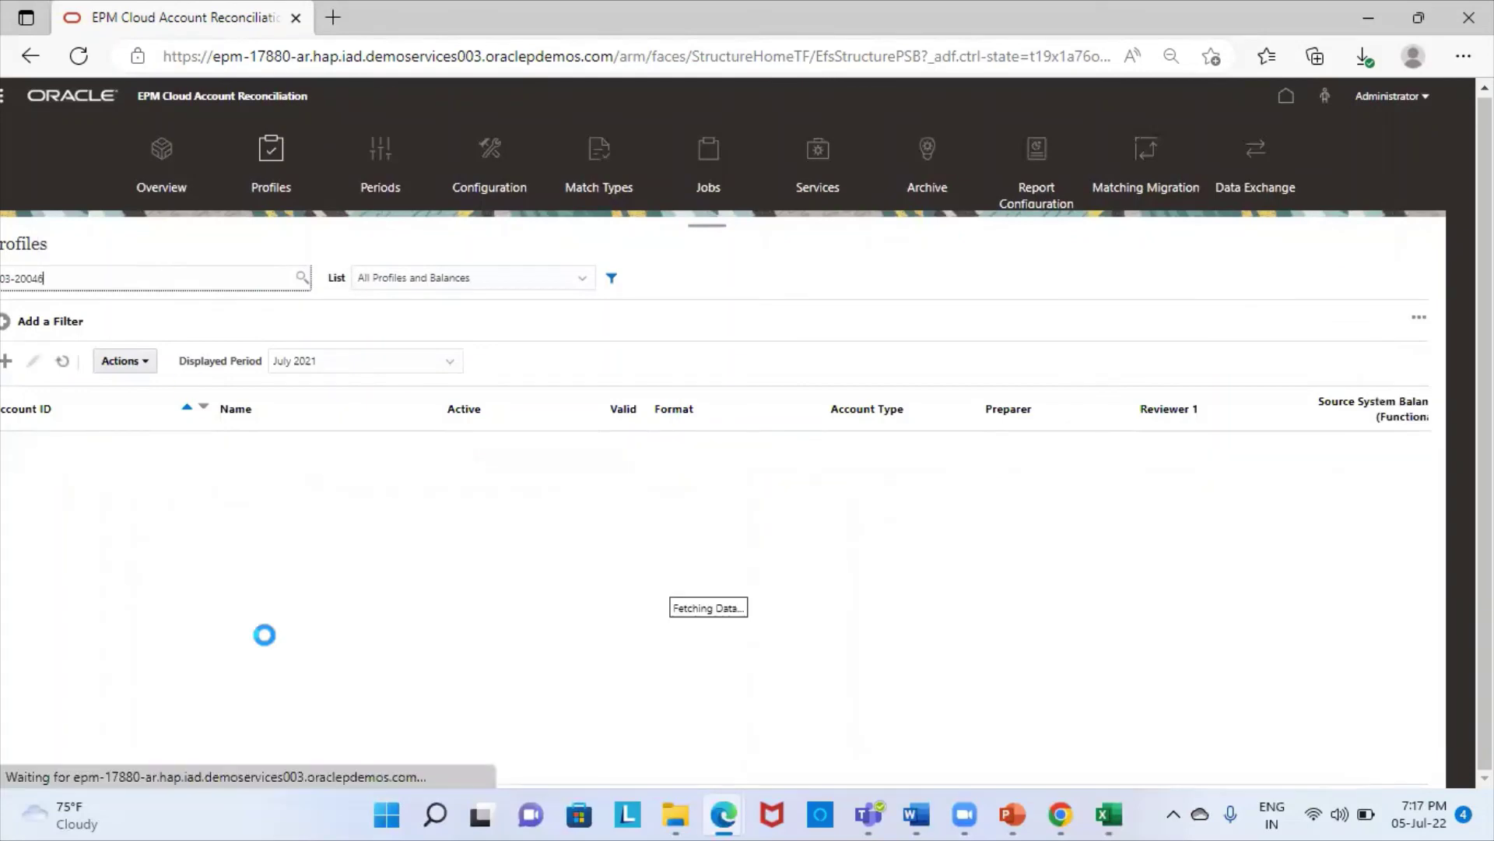
{"action": "left_click_drag", "start_coordinate": [280, 774], "coordinate": [23, 631]}
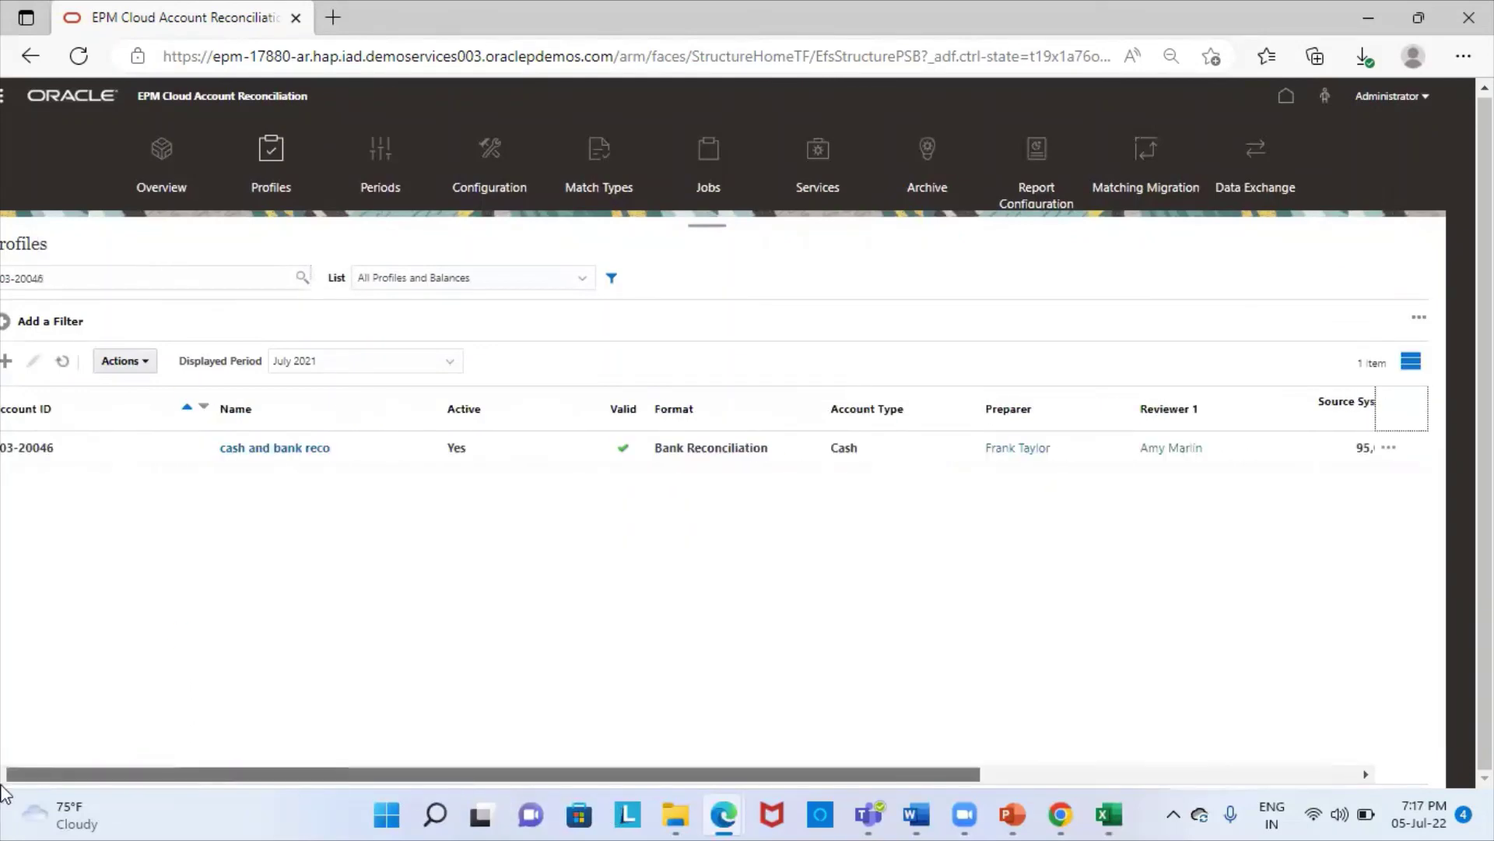